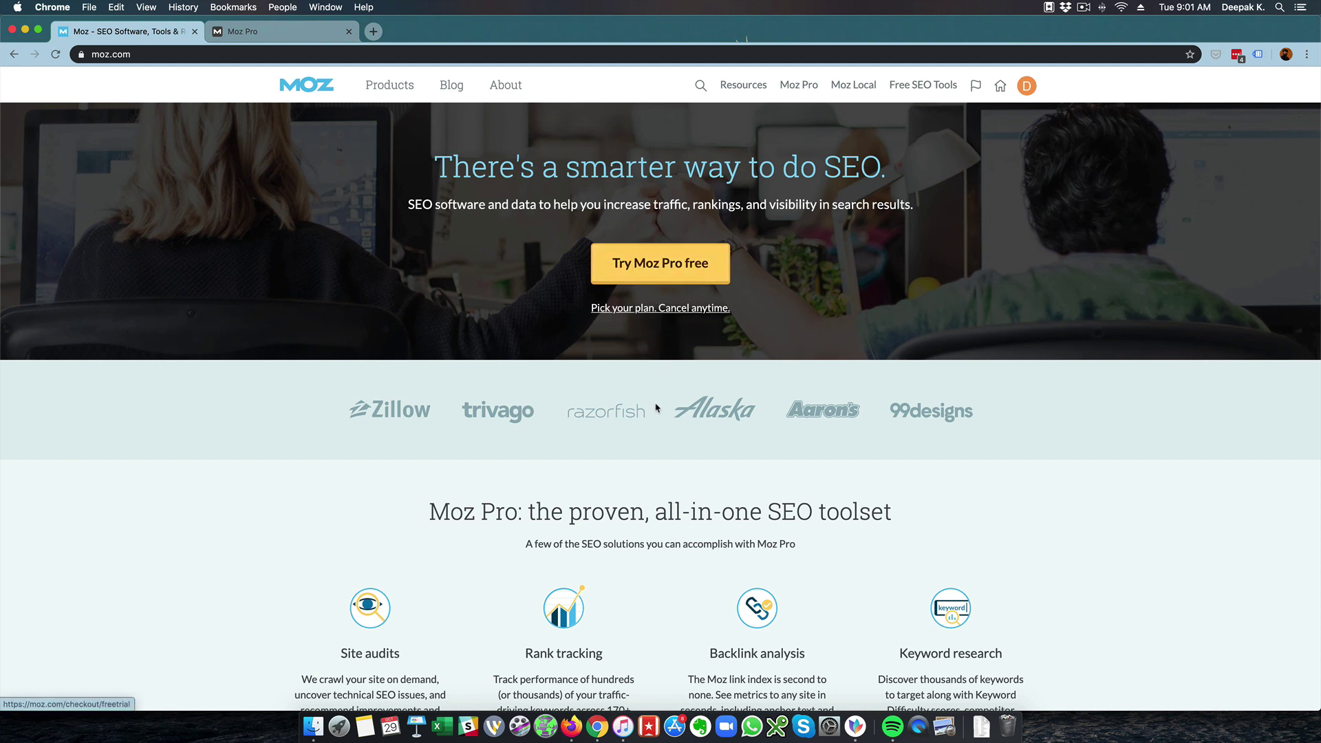
# Look over the Moz homepage, from the SEO toolset and product overview down to the footer links
pyautogui.scroll(-10, 657, 408)
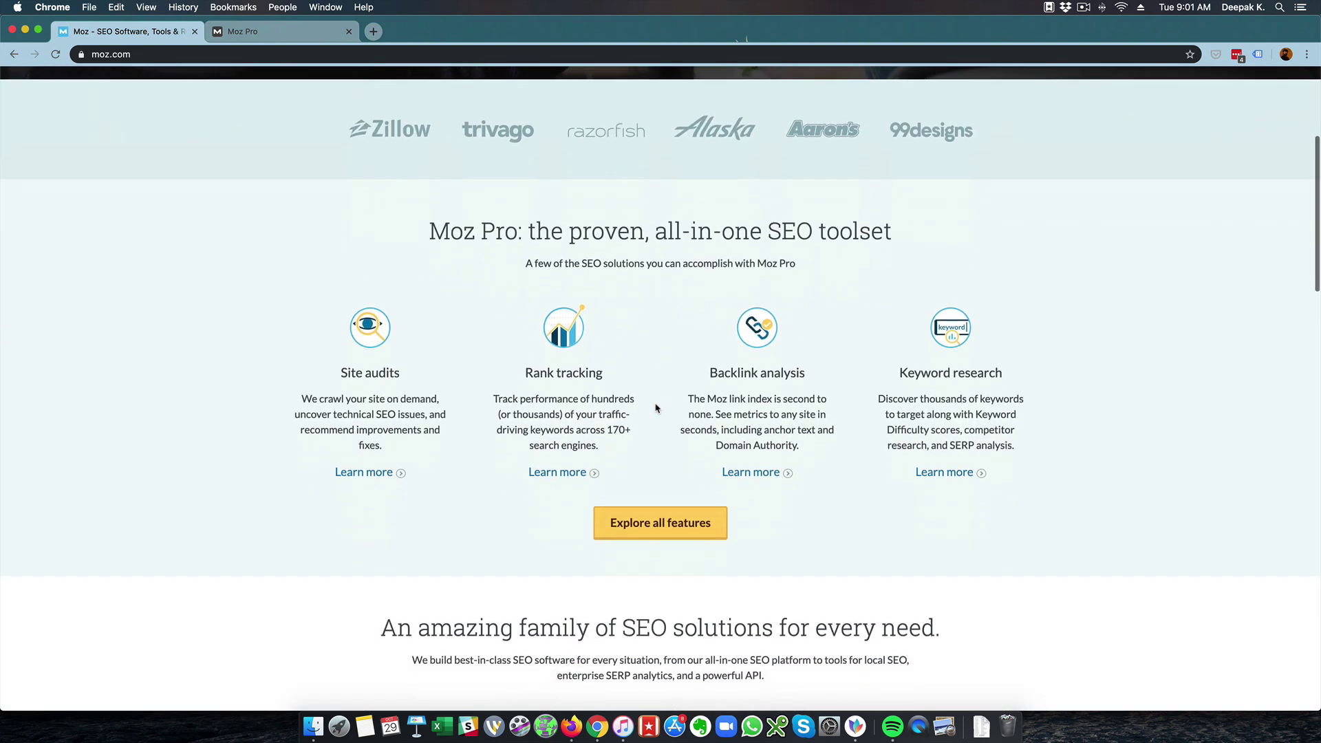
pyautogui.scroll(-2, 657, 408)
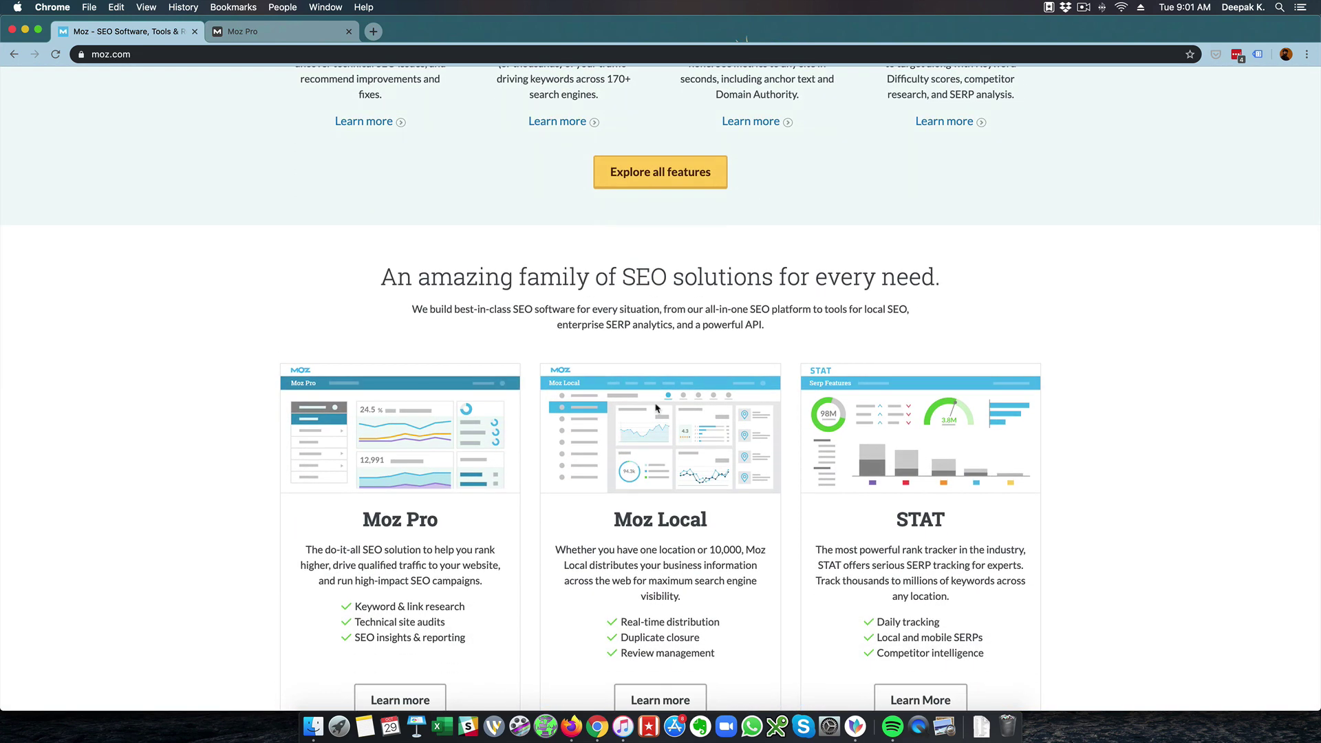
pyautogui.scroll(-5, 656, 408)
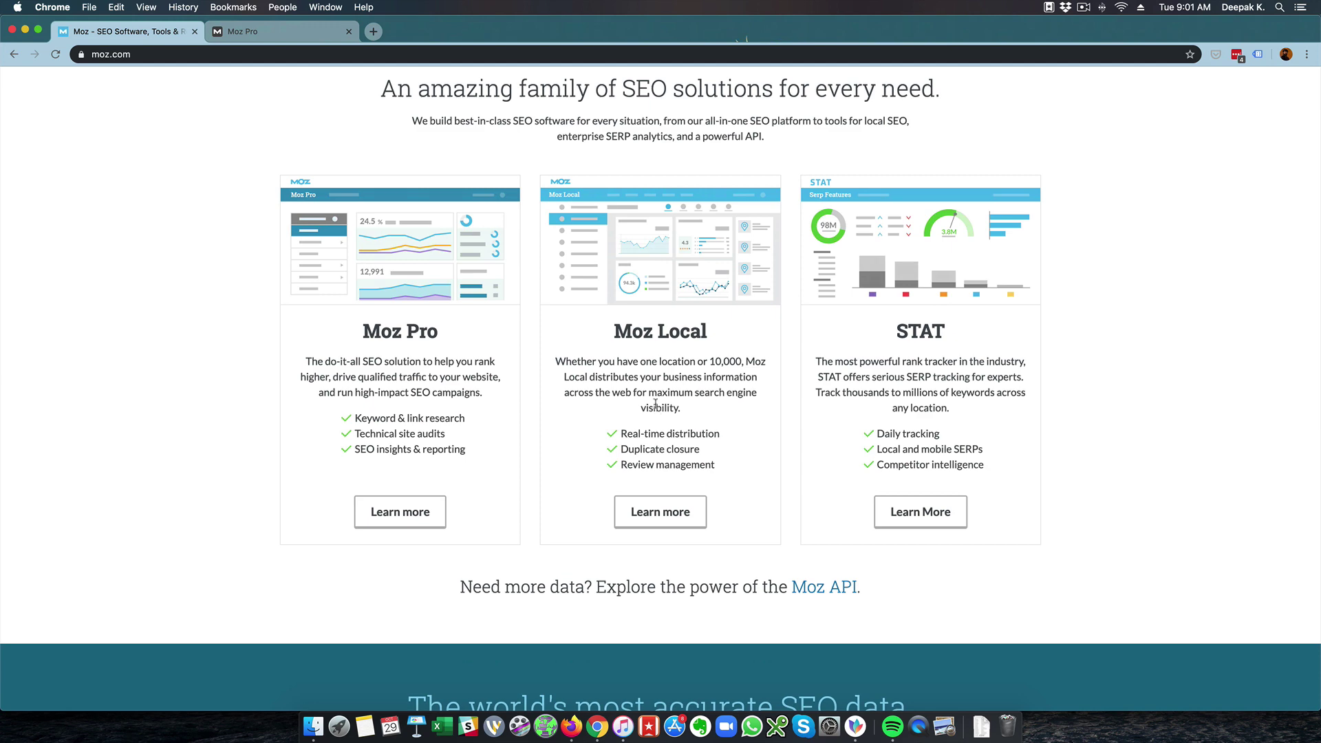
pyautogui.scroll(-10, 656, 405)
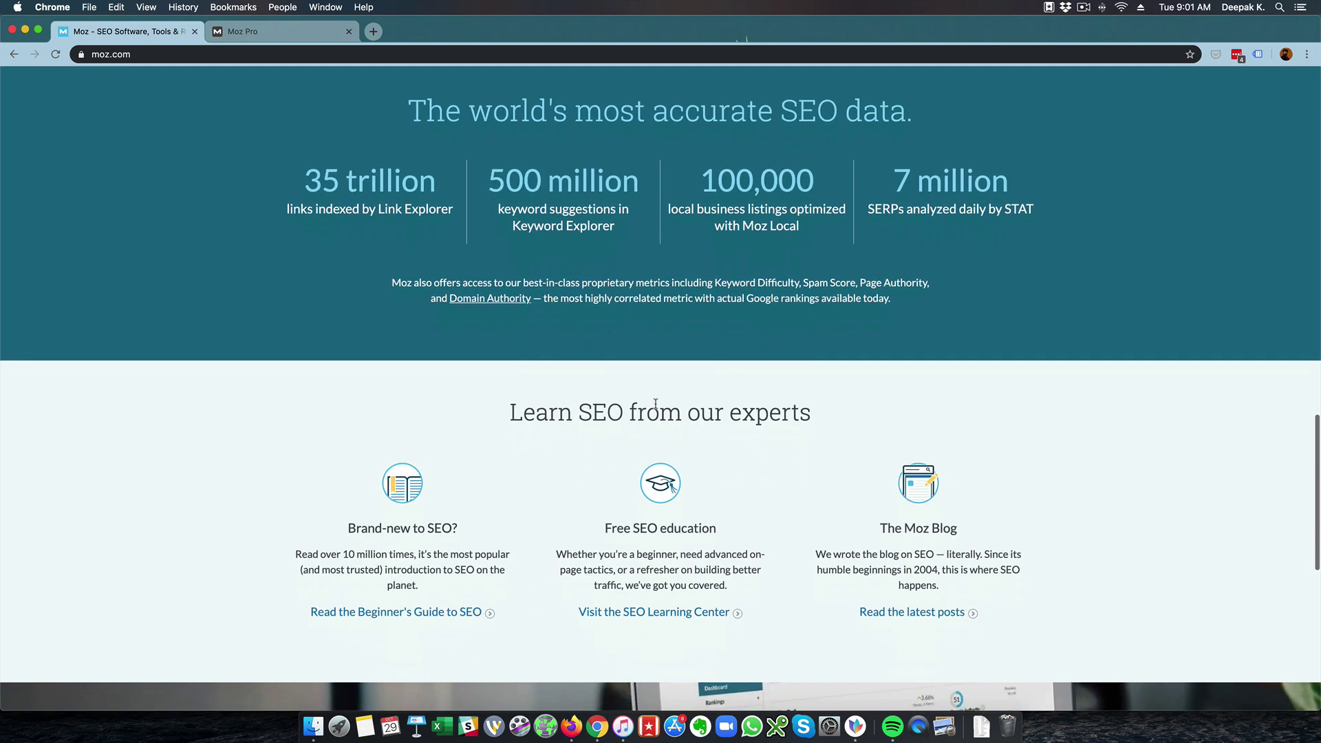
pyautogui.scroll(-10, 655, 404)
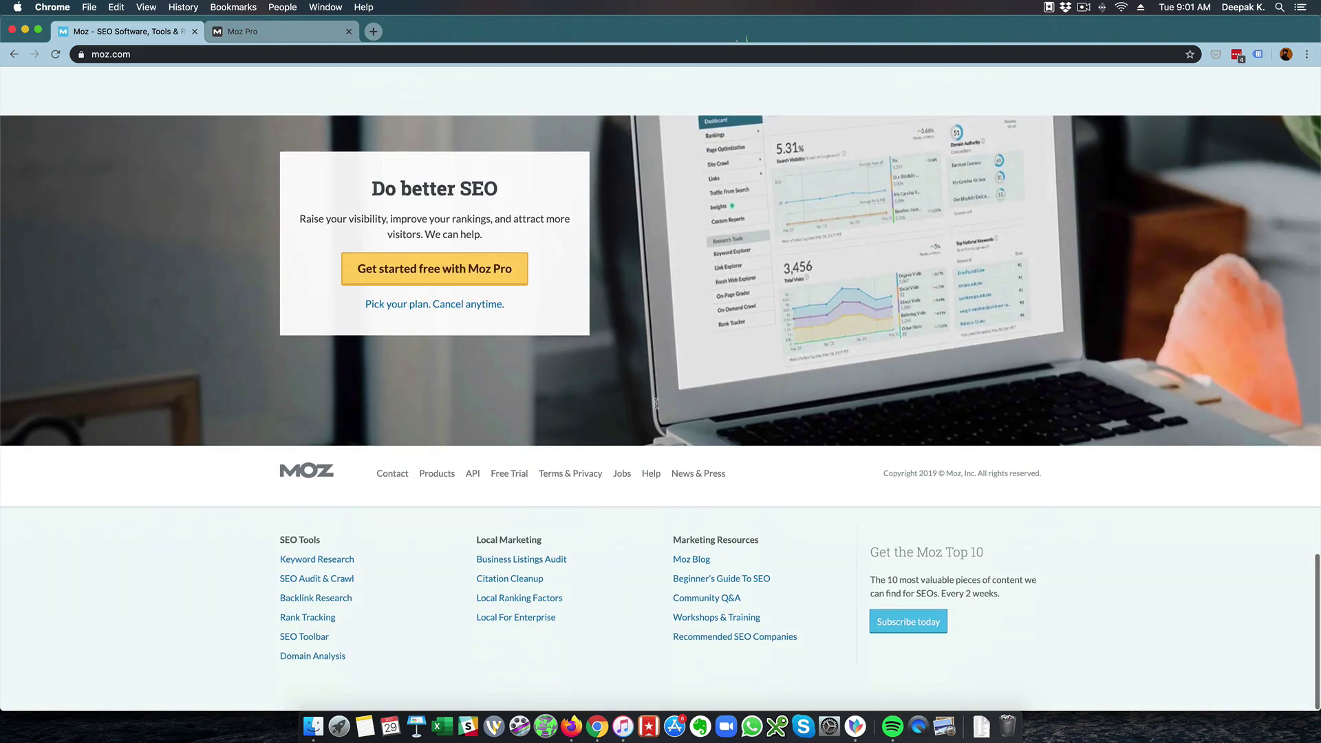
pyautogui.scroll(20, 655, 408)
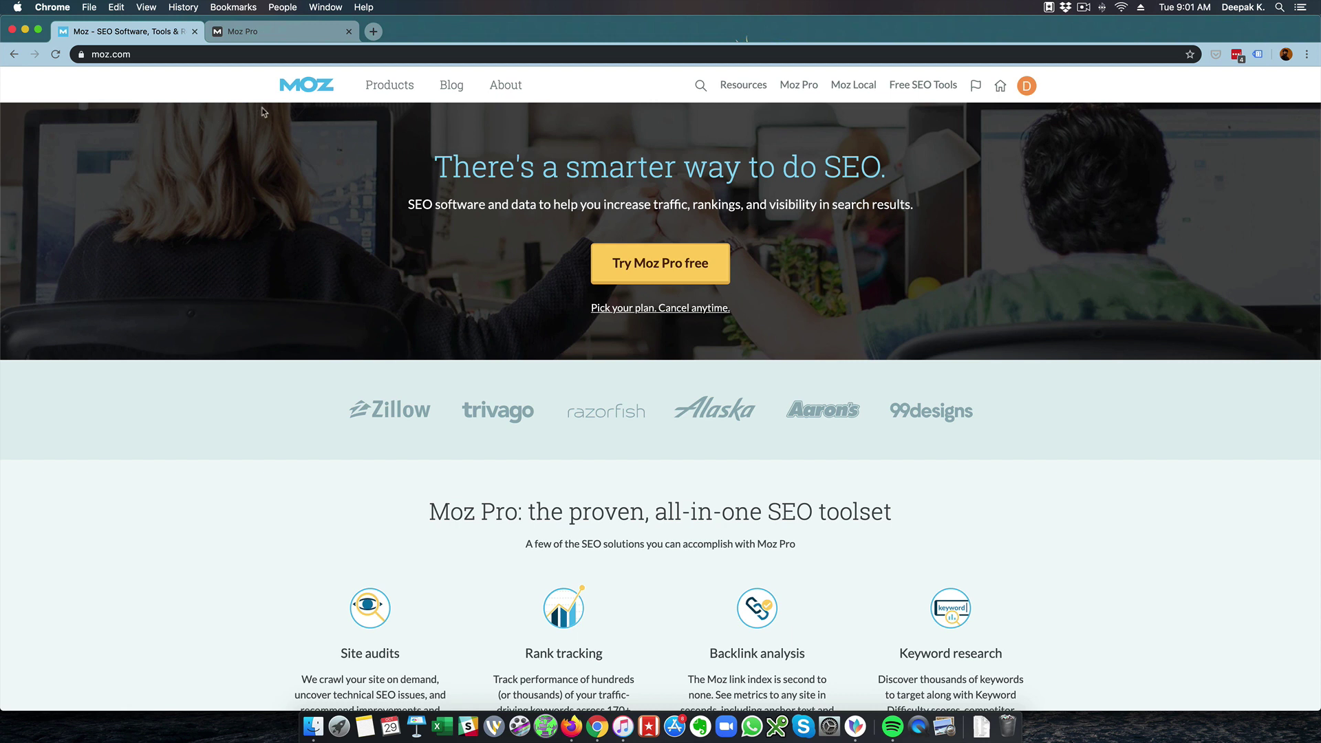
# Open the tracked campaign's dashboard in Moz Pro, dismiss the custom reports tip and review the dashboard
pyautogui.click(229, 43)
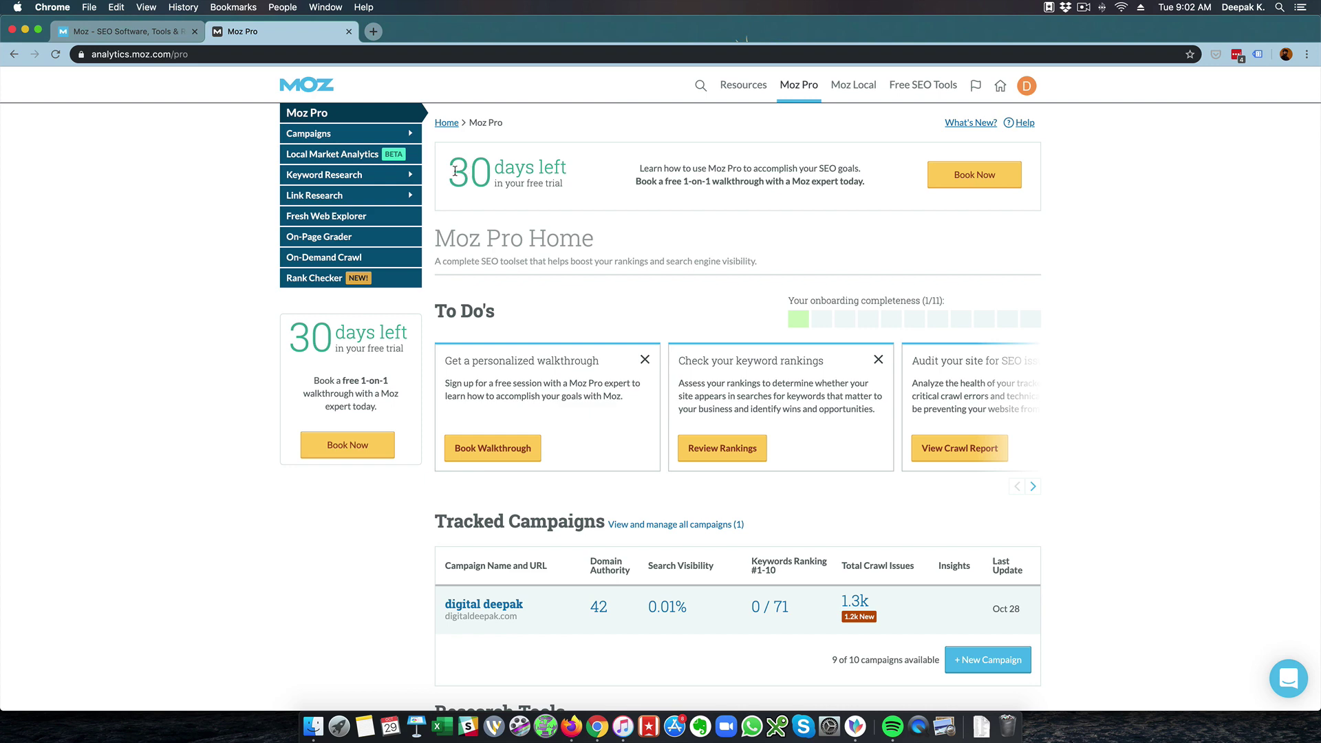
pyautogui.scroll(-5, 562, 349)
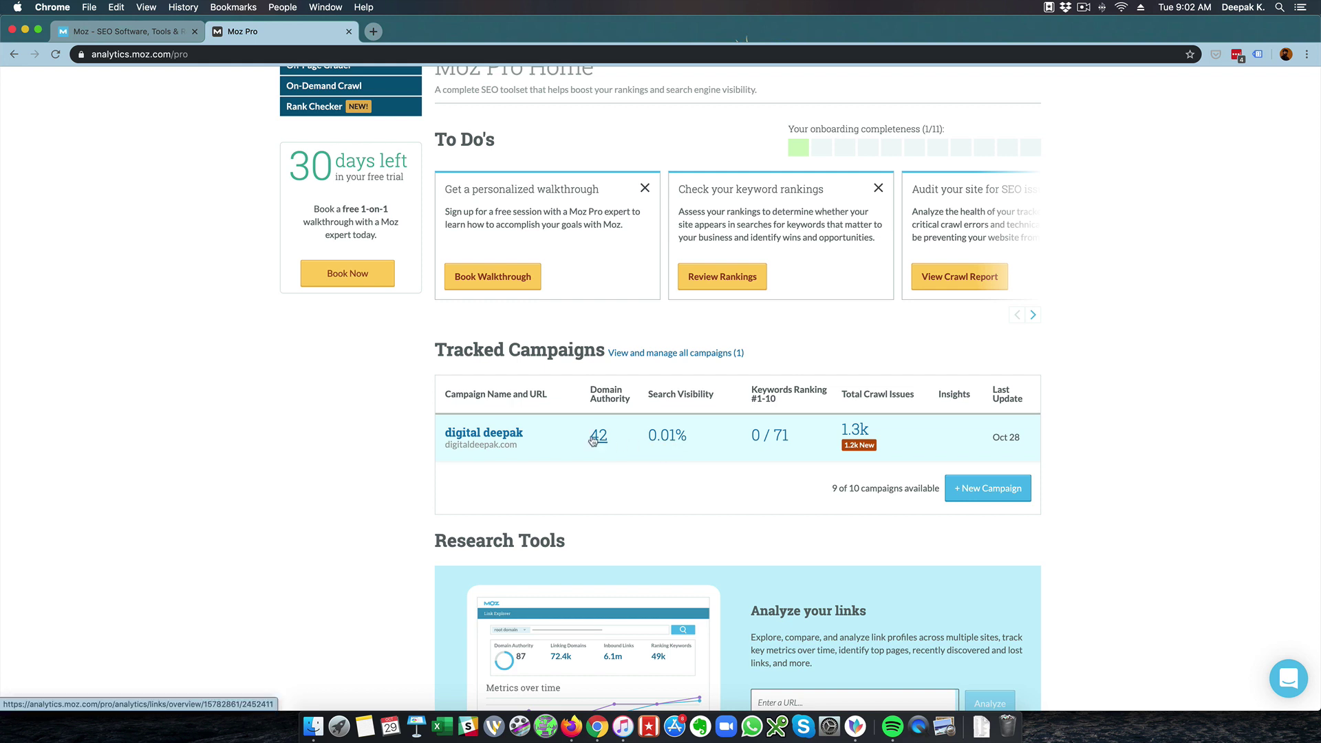
pyautogui.click(502, 434)
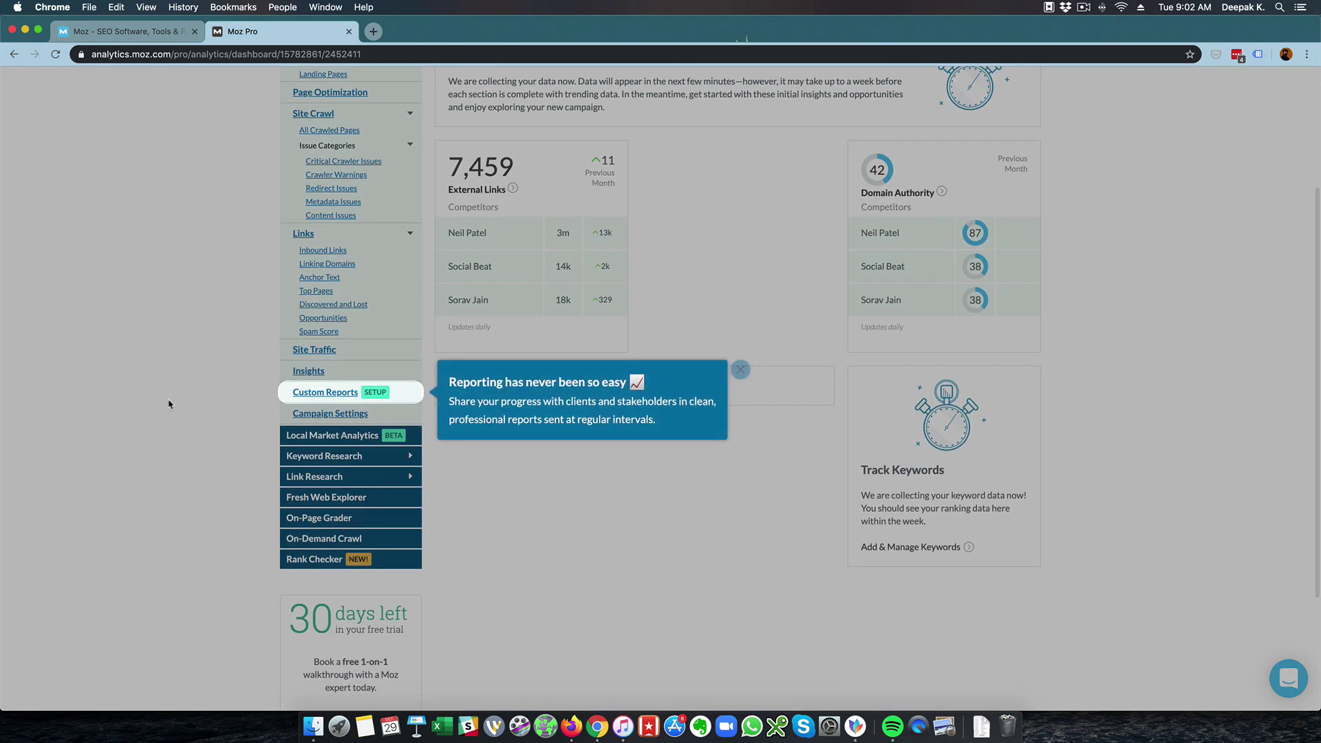
pyautogui.click(741, 372)
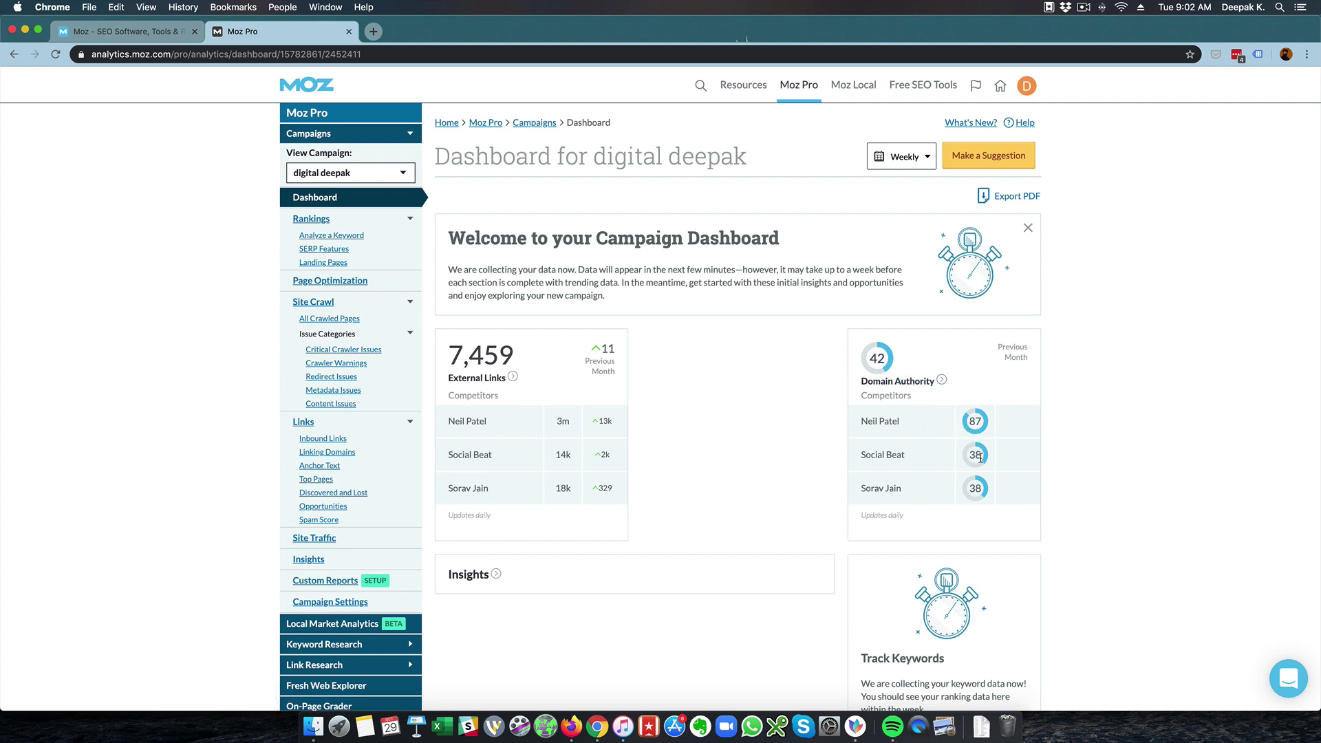
pyautogui.scroll(-5, 690, 430)
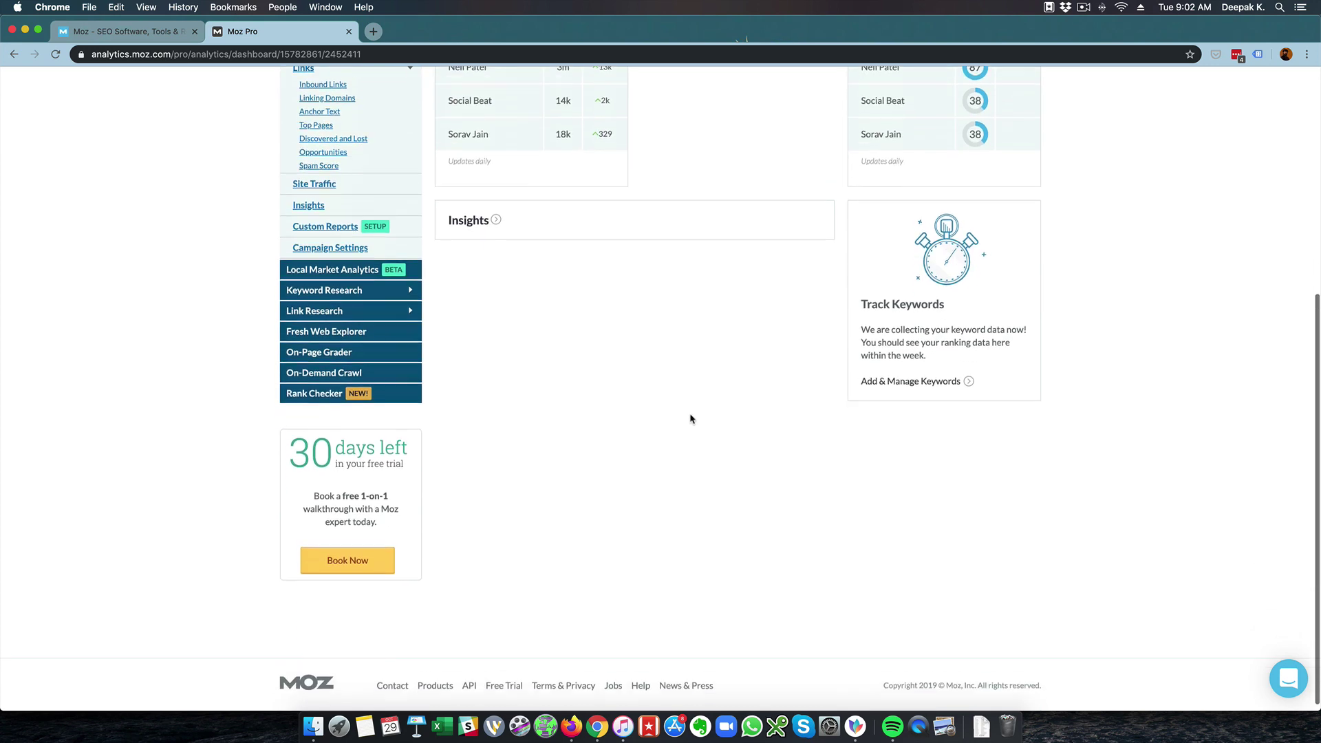
pyautogui.scroll(5, 691, 419)
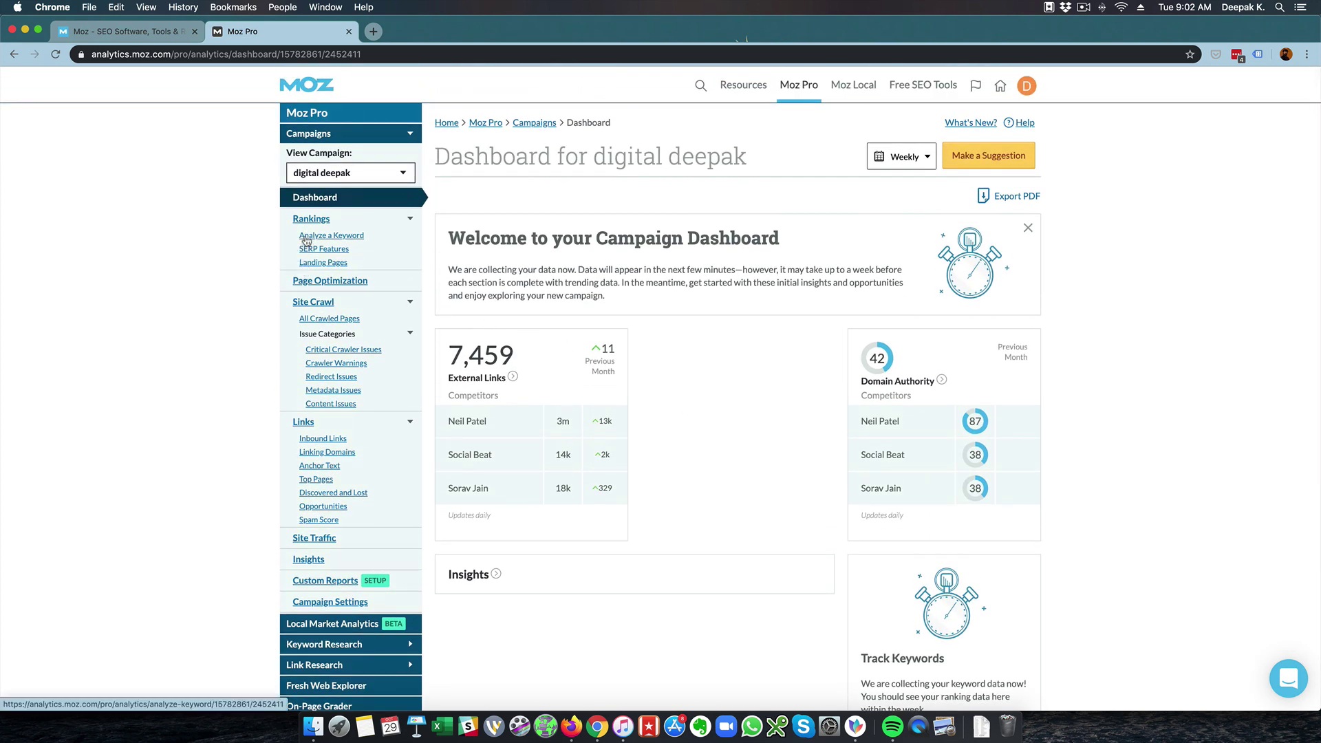
# Analyze the campaign's tracked keyword "best online digital marketing courses (National)"
pyautogui.click(306, 238)
pyautogui.click(529, 211)
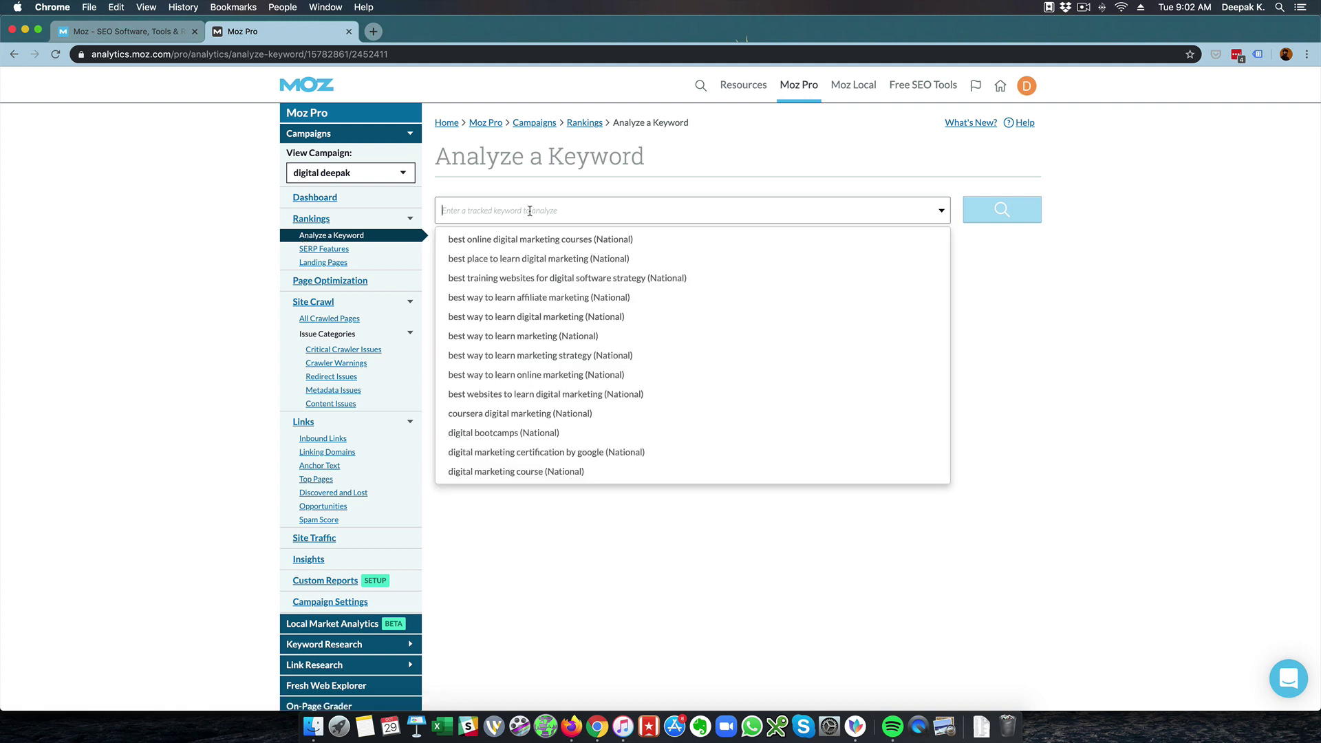
pyautogui.click(527, 240)
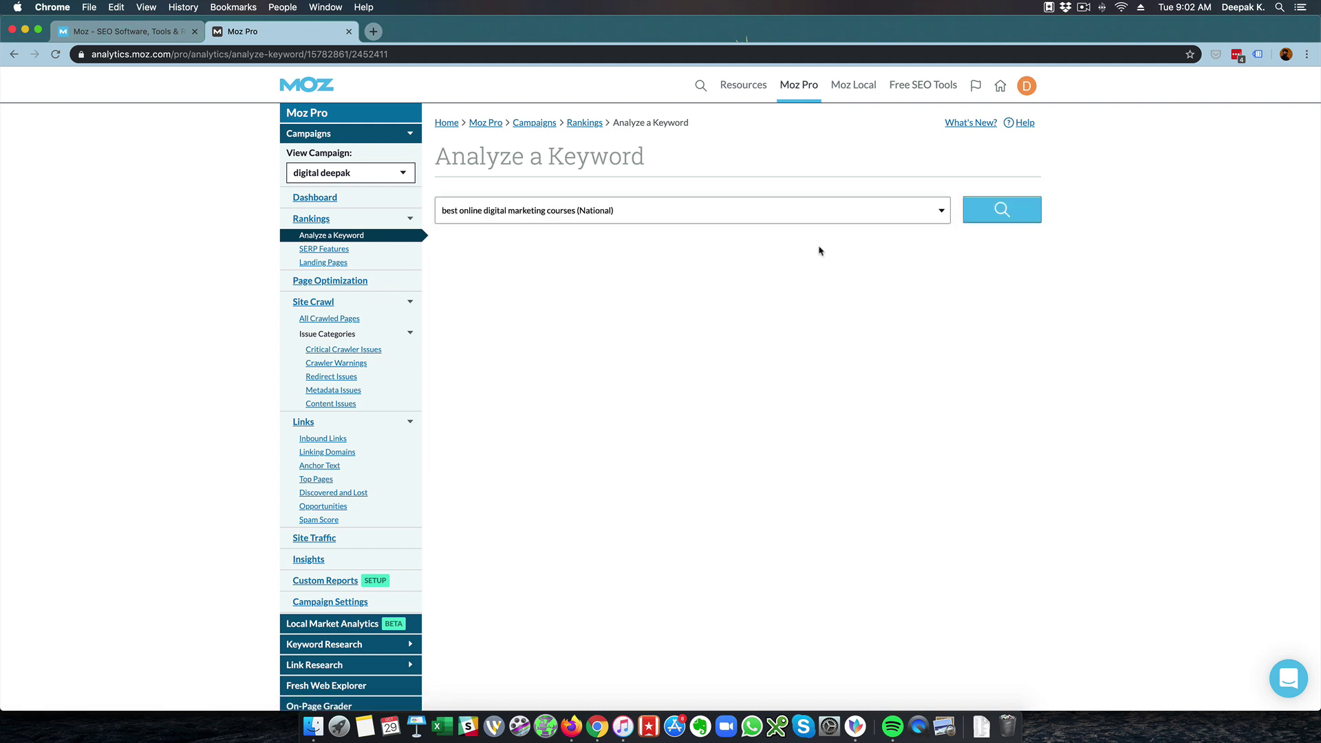
pyautogui.click(995, 219)
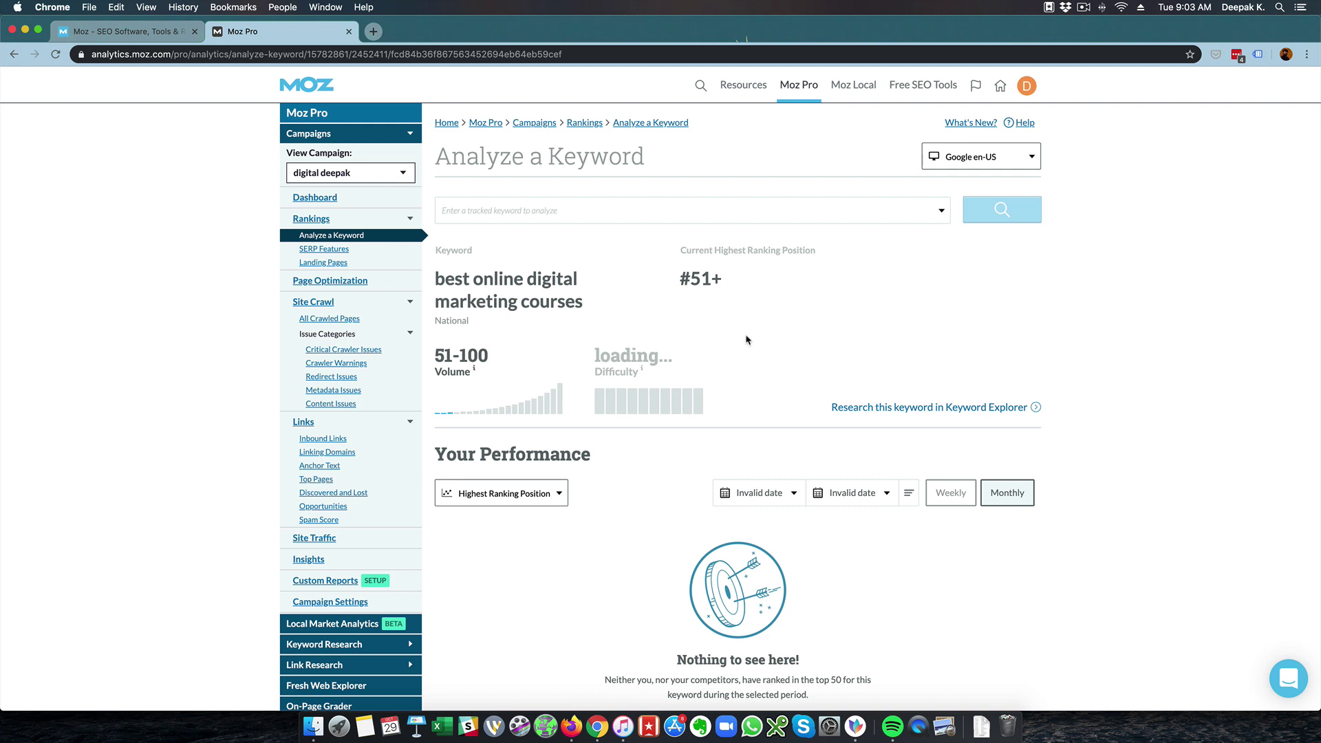
# Filter the tracked keywords by "learn digital marketing" and analyze "how to learn to do digital marketing (National)"
pyautogui.click(520, 215)
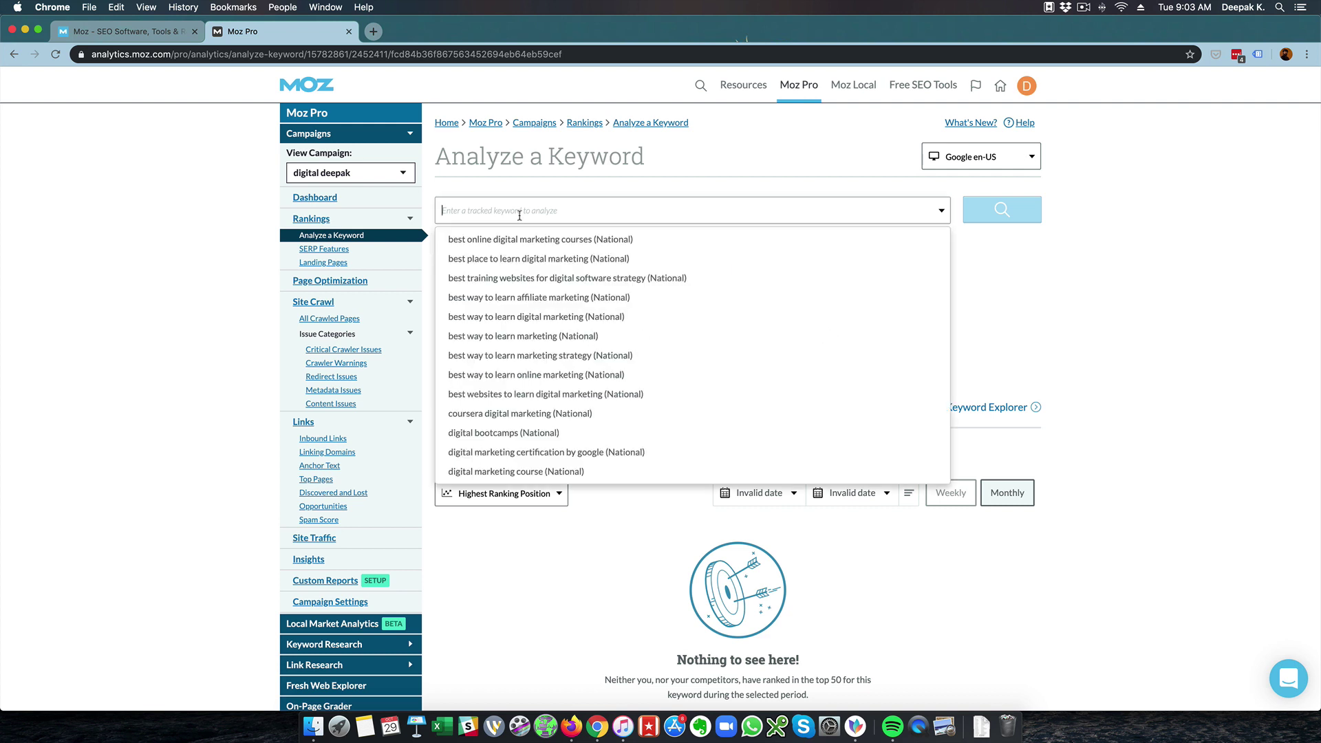
pyautogui.write('l')
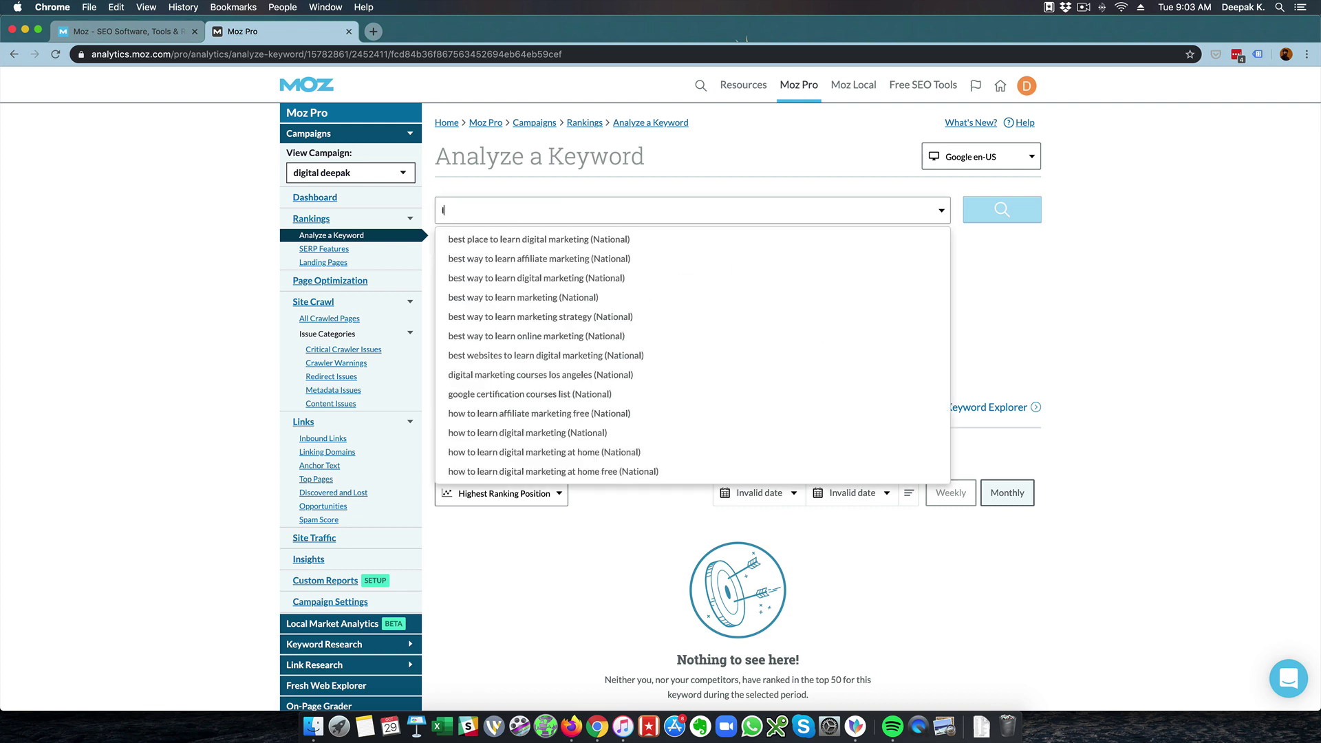
pyautogui.write('earn digital marketing')
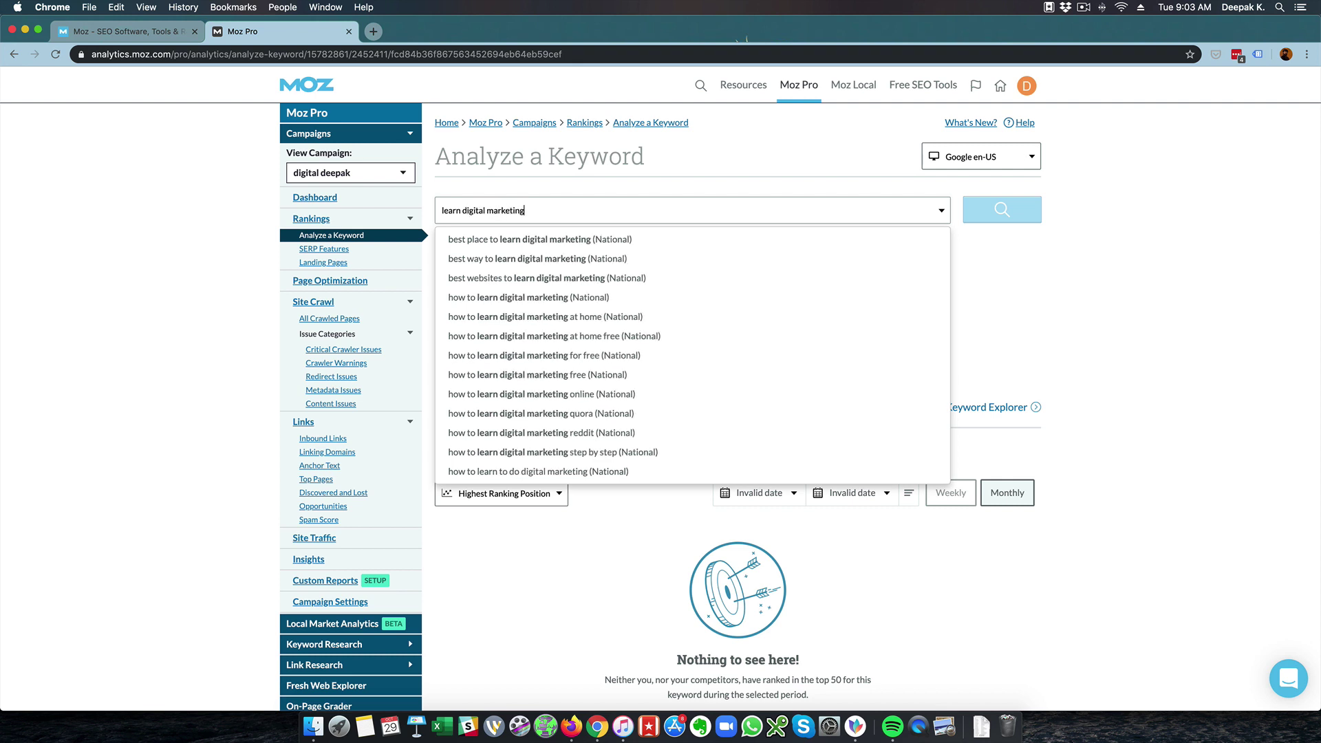
pyautogui.press('Return')
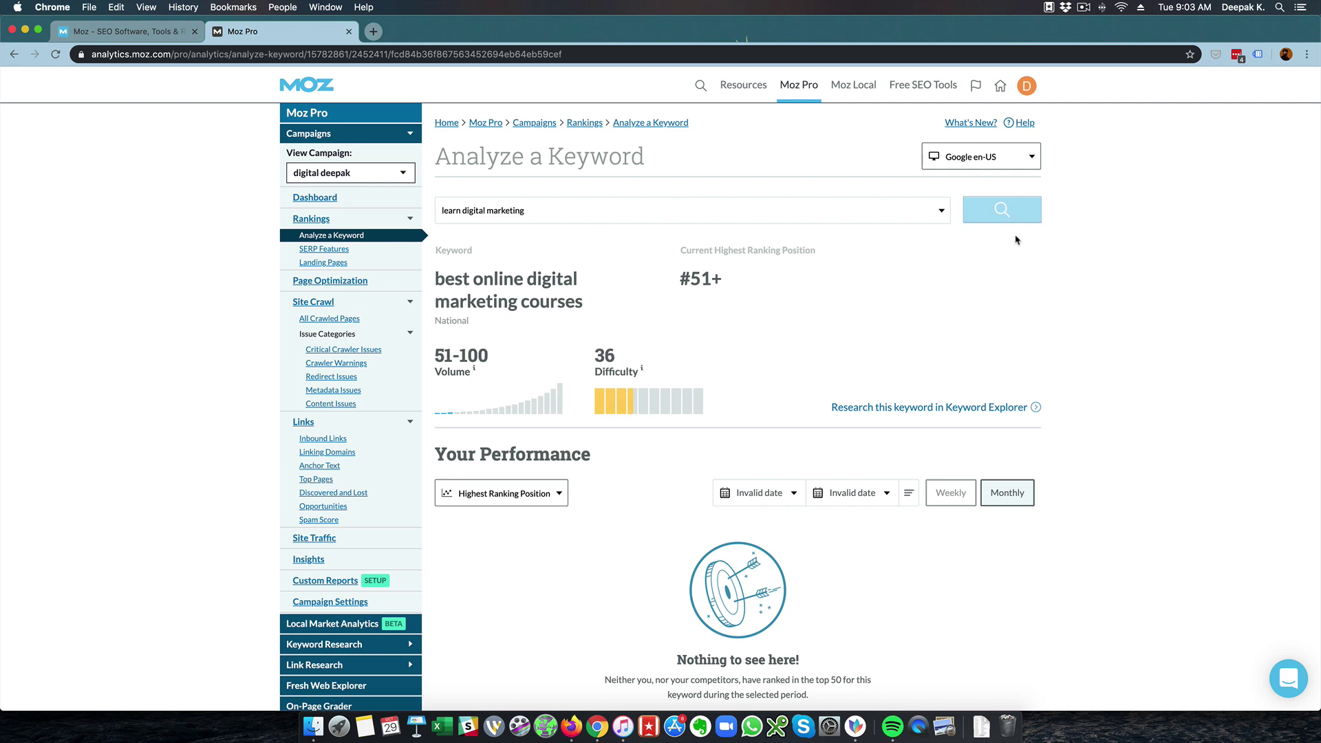
pyautogui.click(942, 209)
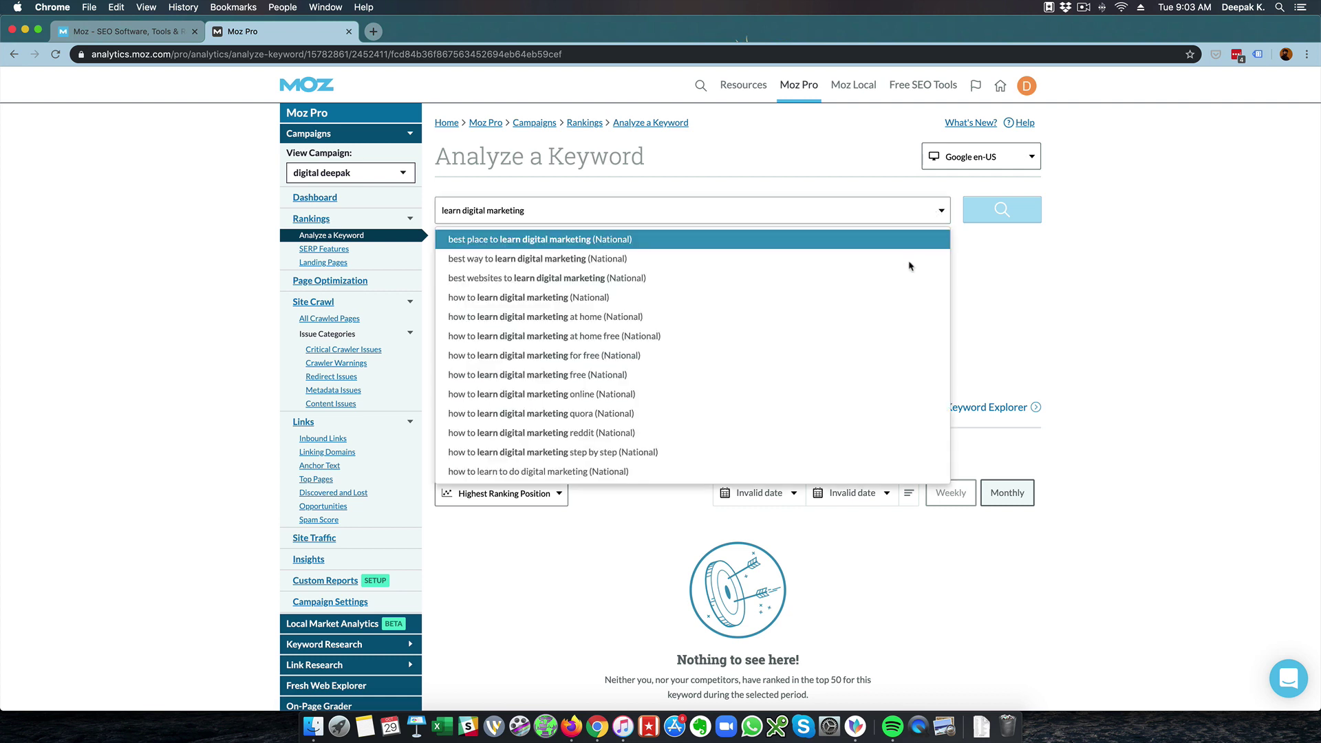
pyautogui.click(867, 473)
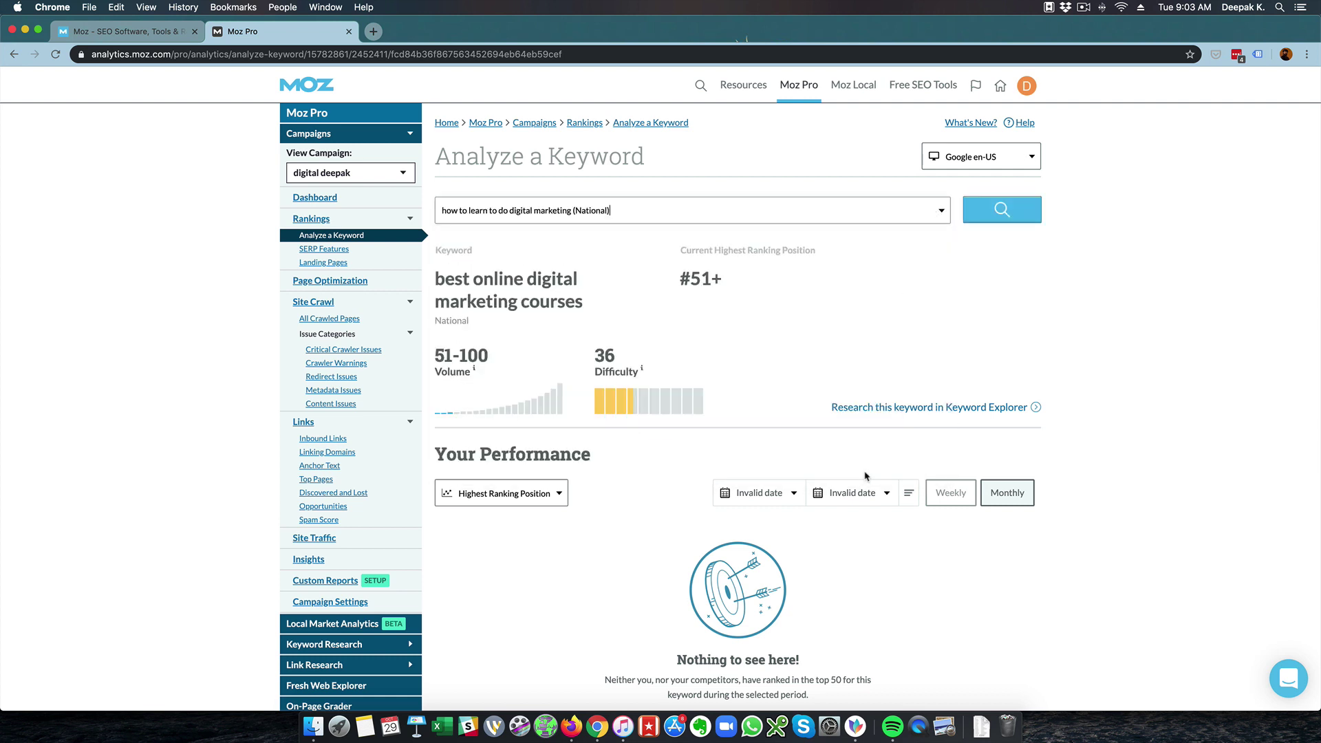
pyautogui.click(1033, 211)
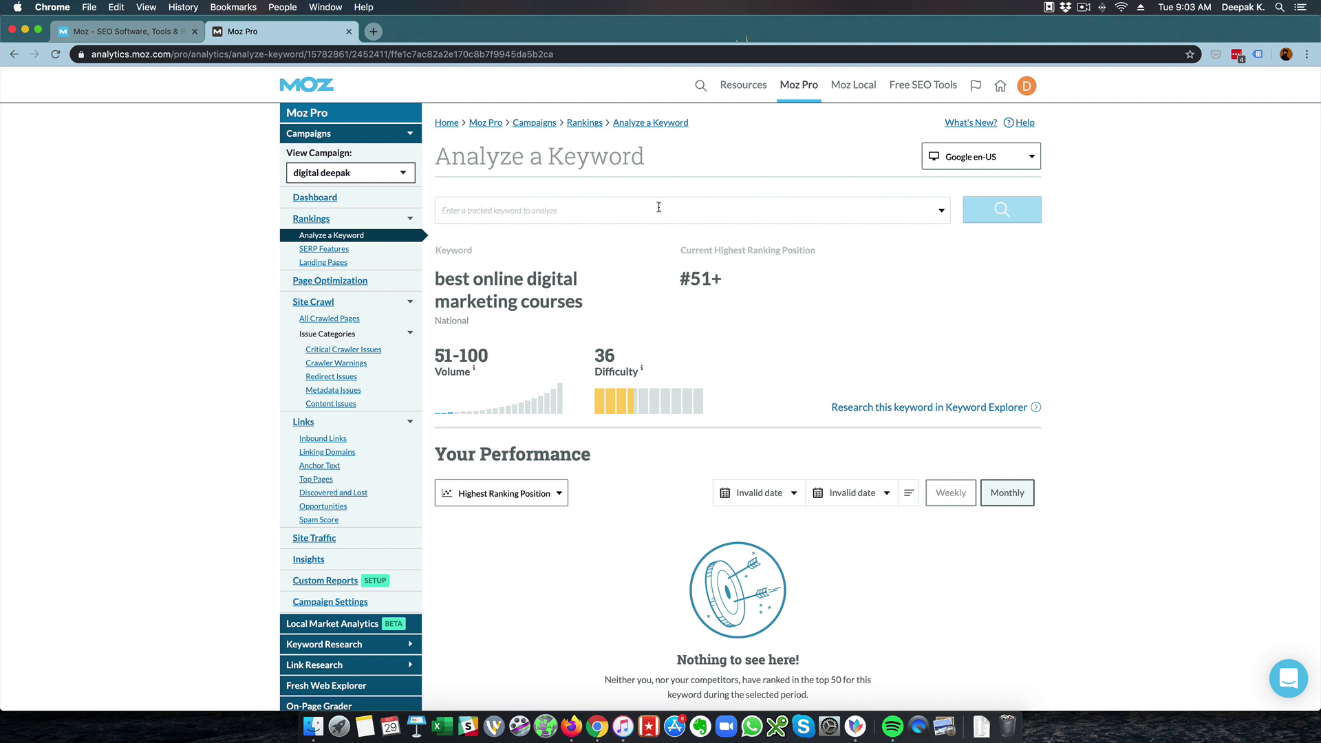
# Filter the tracked keywords by "digital marketing" and analyze "digital marketing course (National)"
pyautogui.click(585, 208)
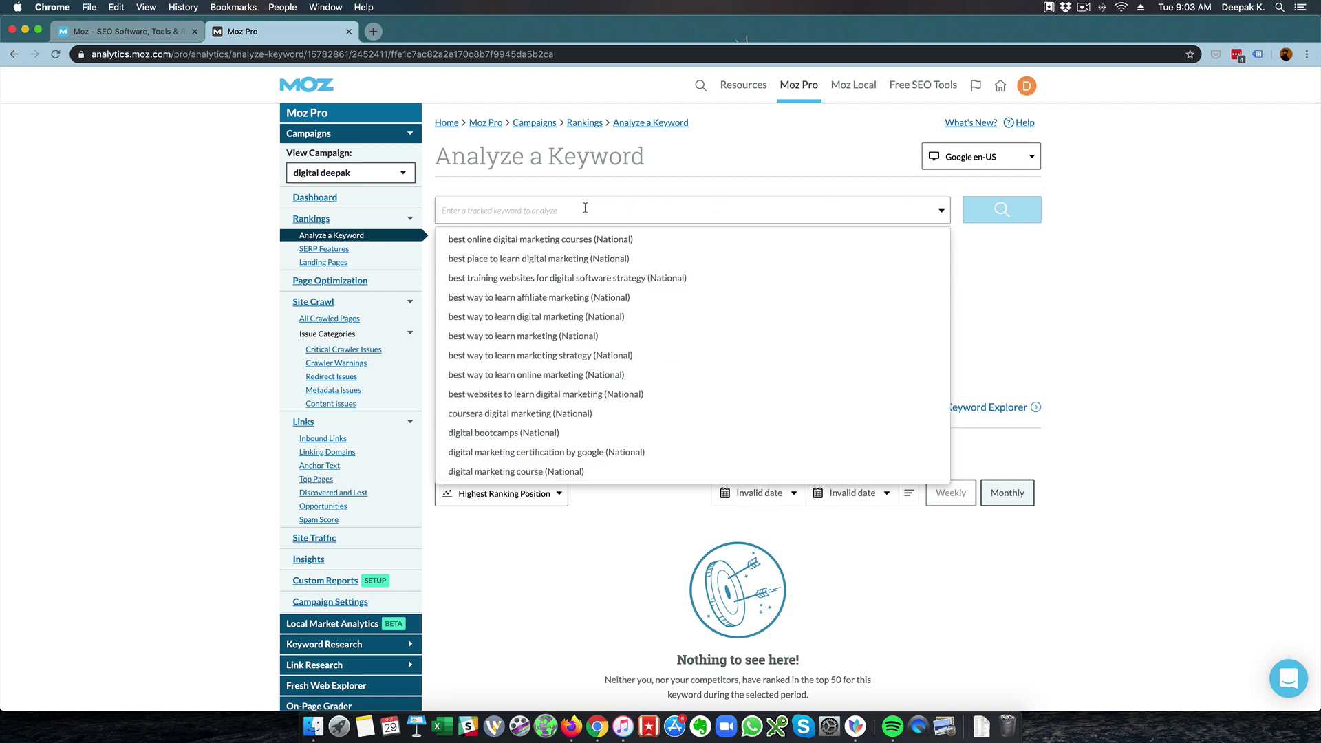
pyautogui.write('digital marketing')
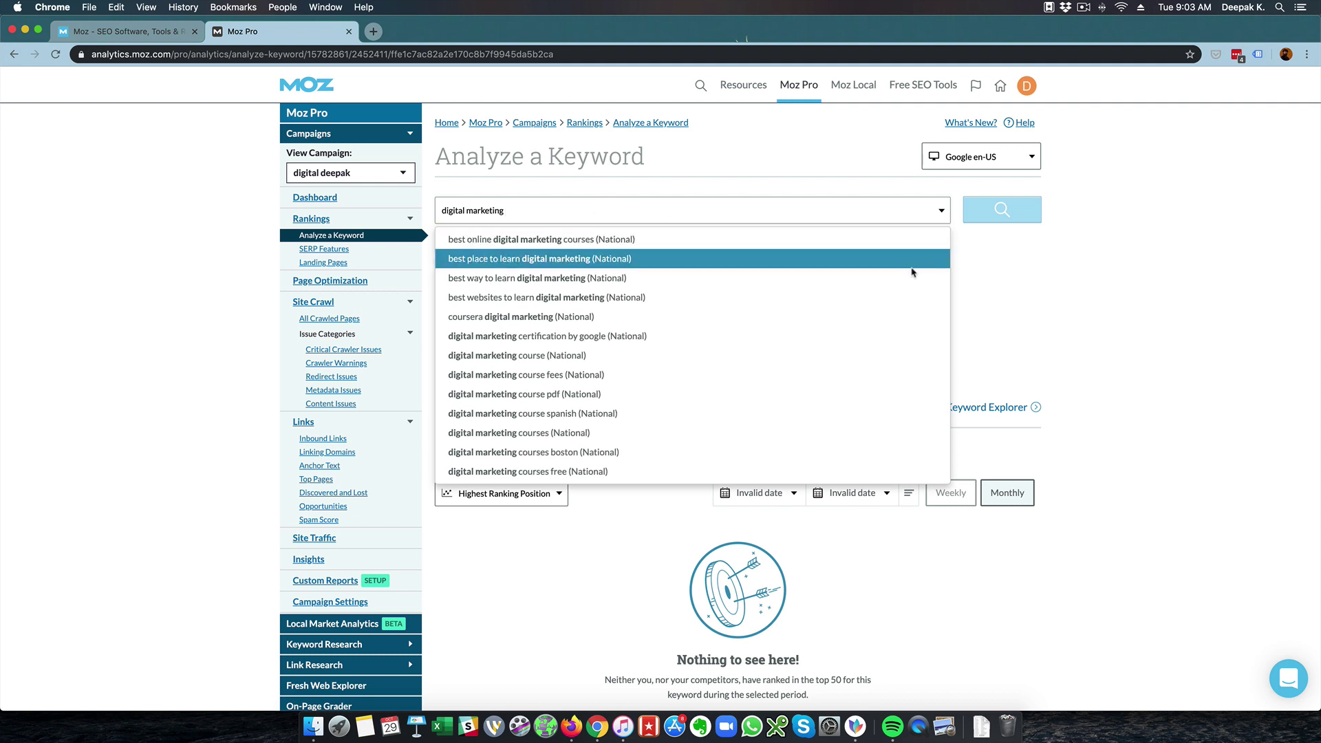
pyautogui.click(1011, 284)
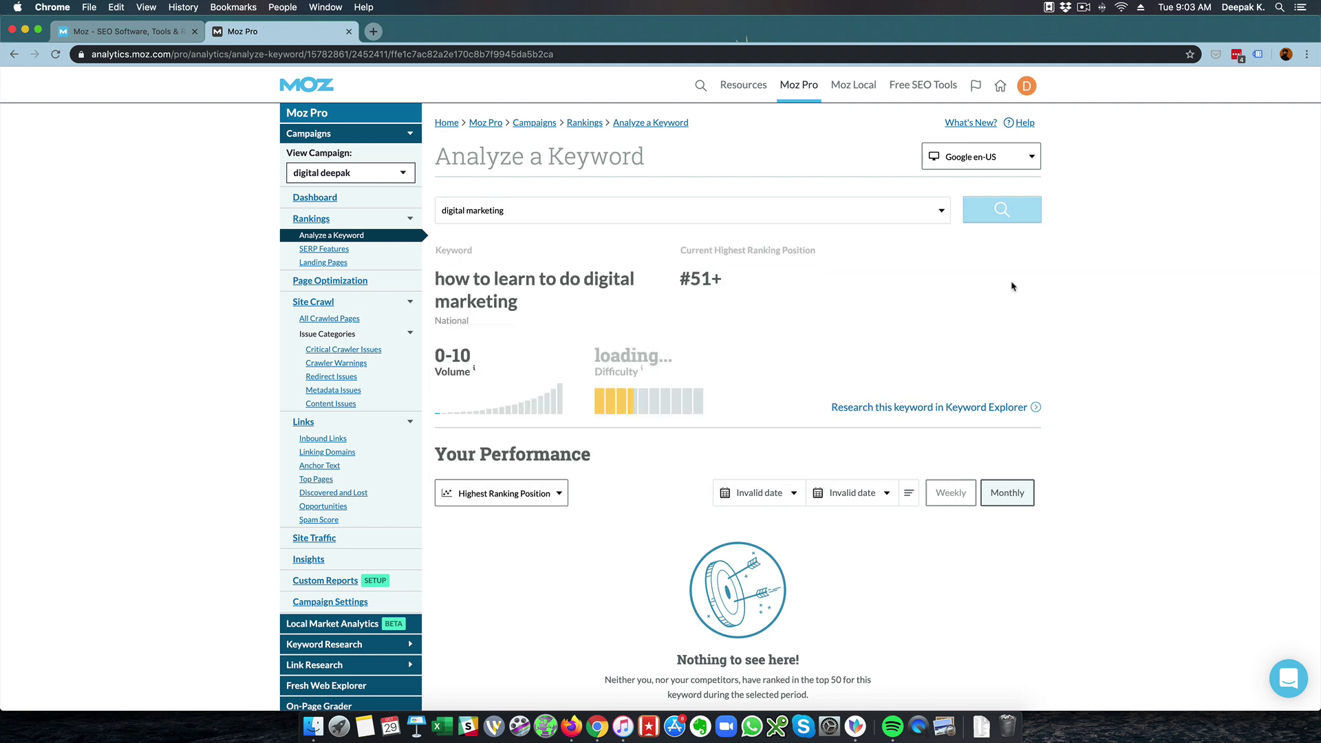
pyautogui.click(942, 210)
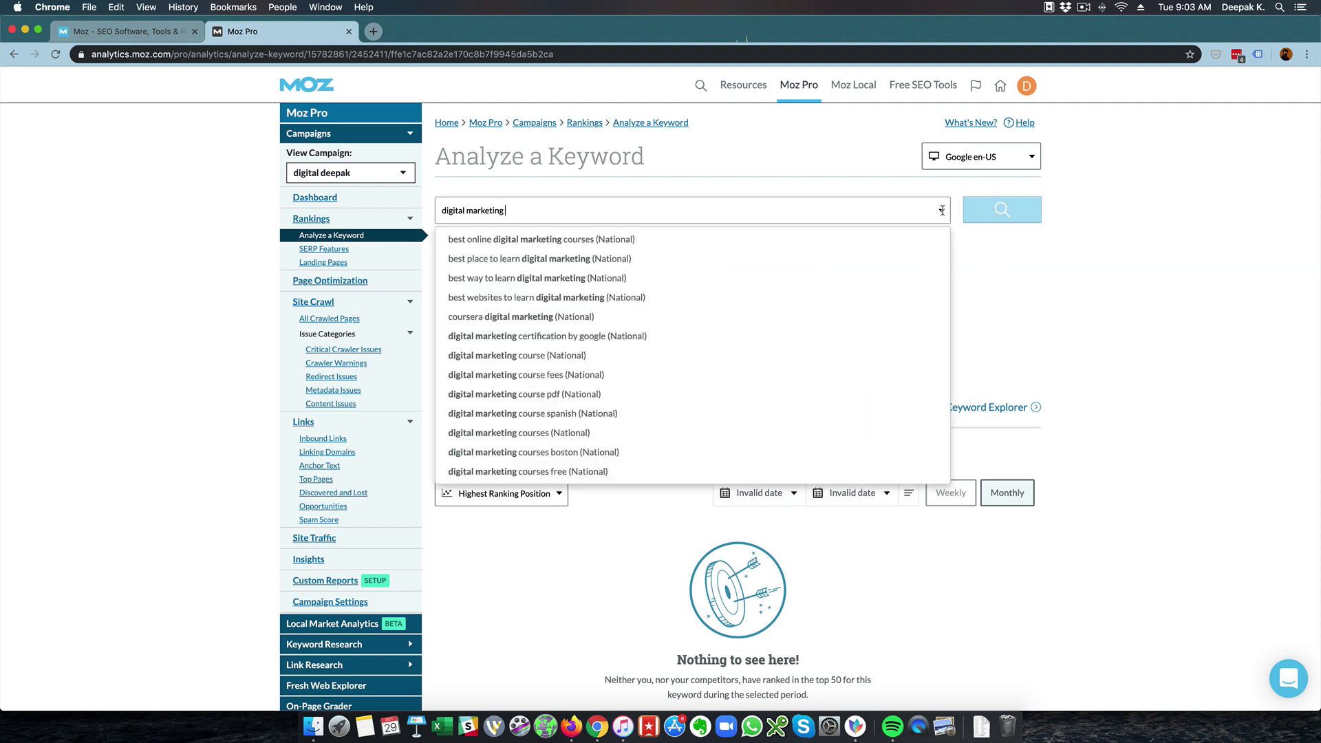
pyautogui.click(732, 360)
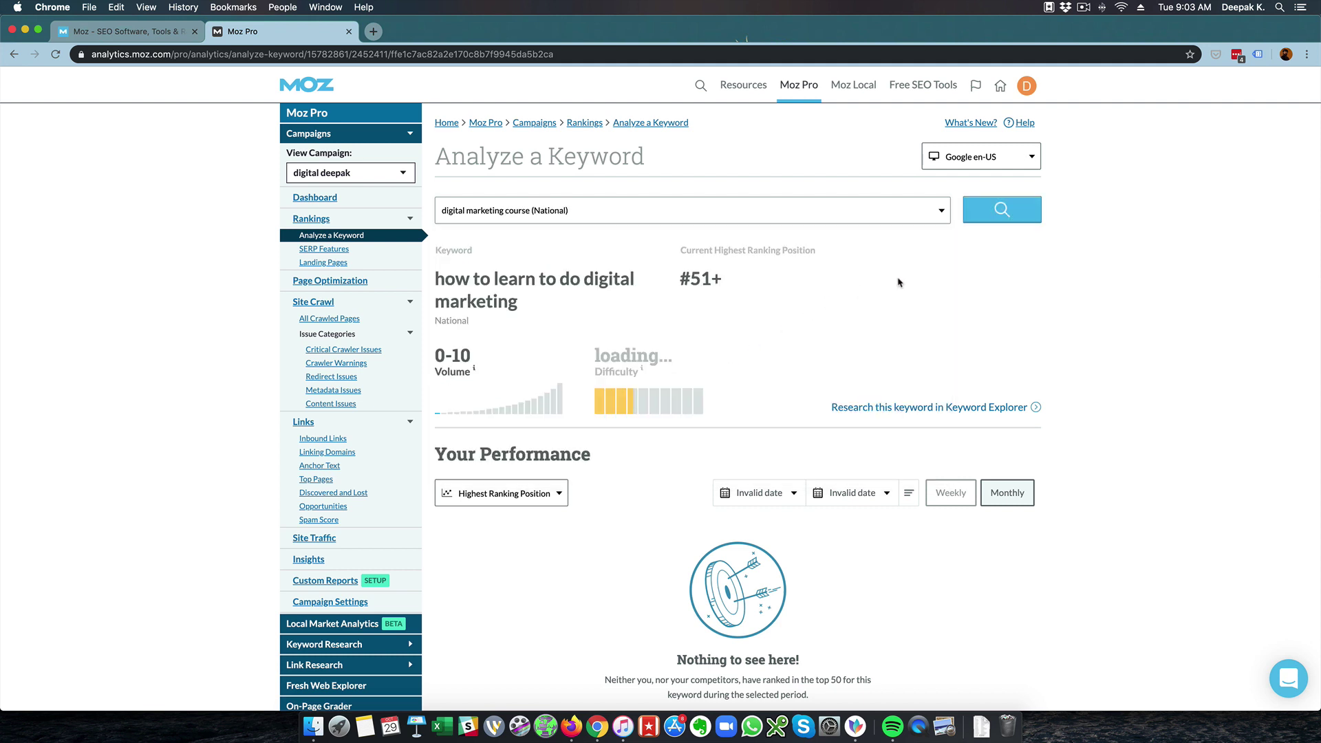
pyautogui.click(1024, 218)
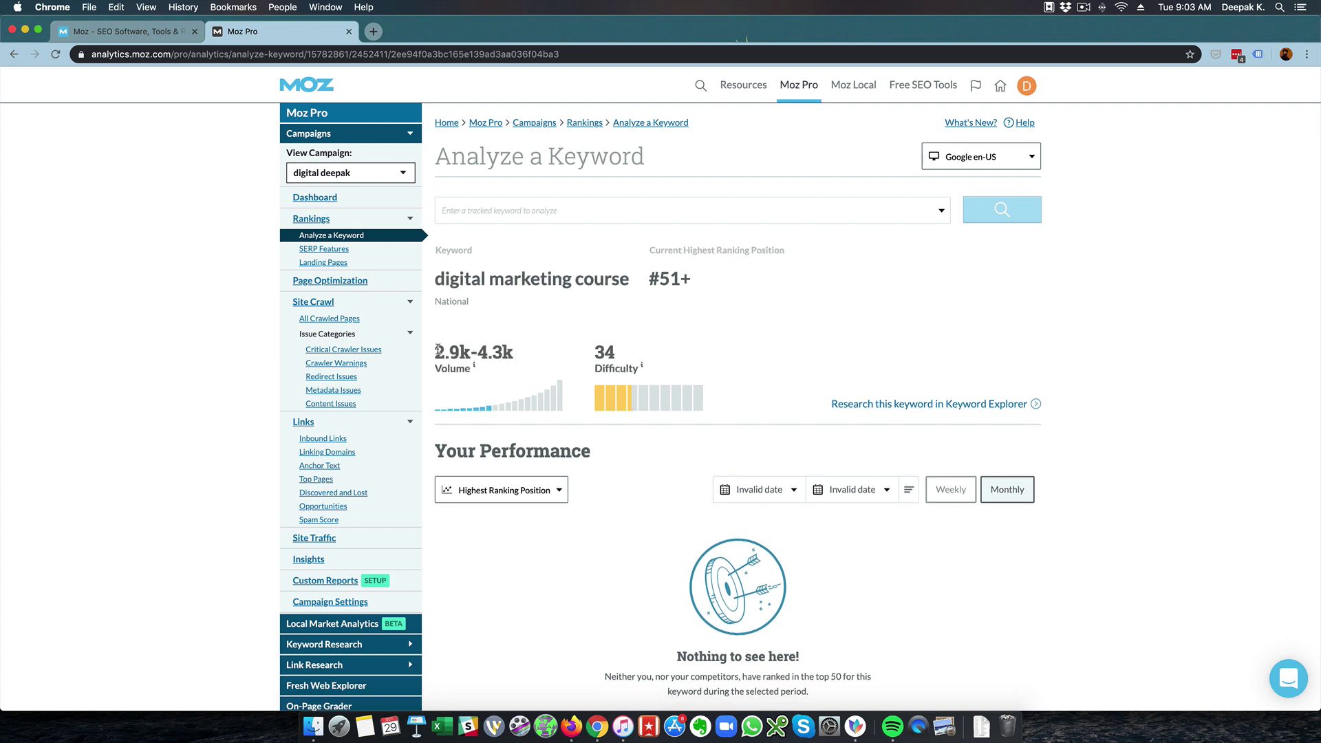
# Examine the search volume, difficulty and SERP analysis for the keyword "digital marketing course"
pyautogui.moveTo(436, 351); pyautogui.dragTo(522, 357)
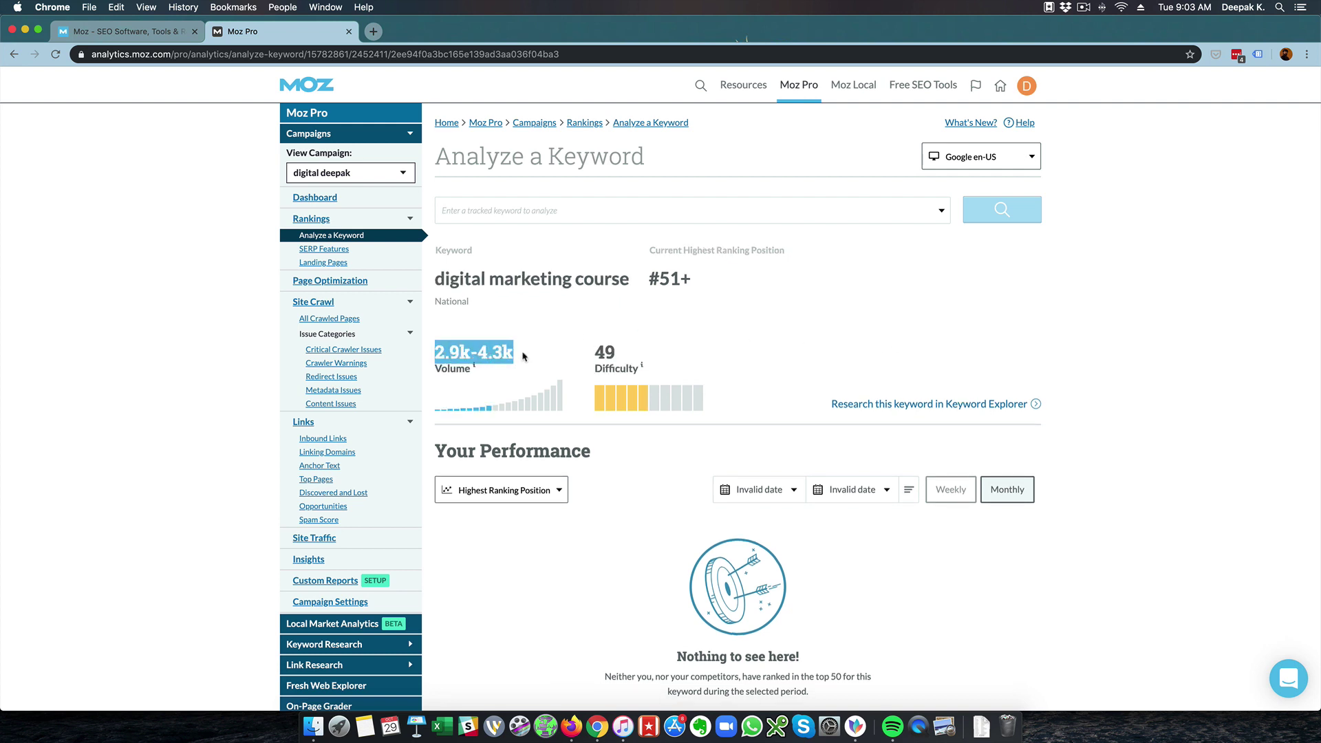
pyautogui.click(554, 359)
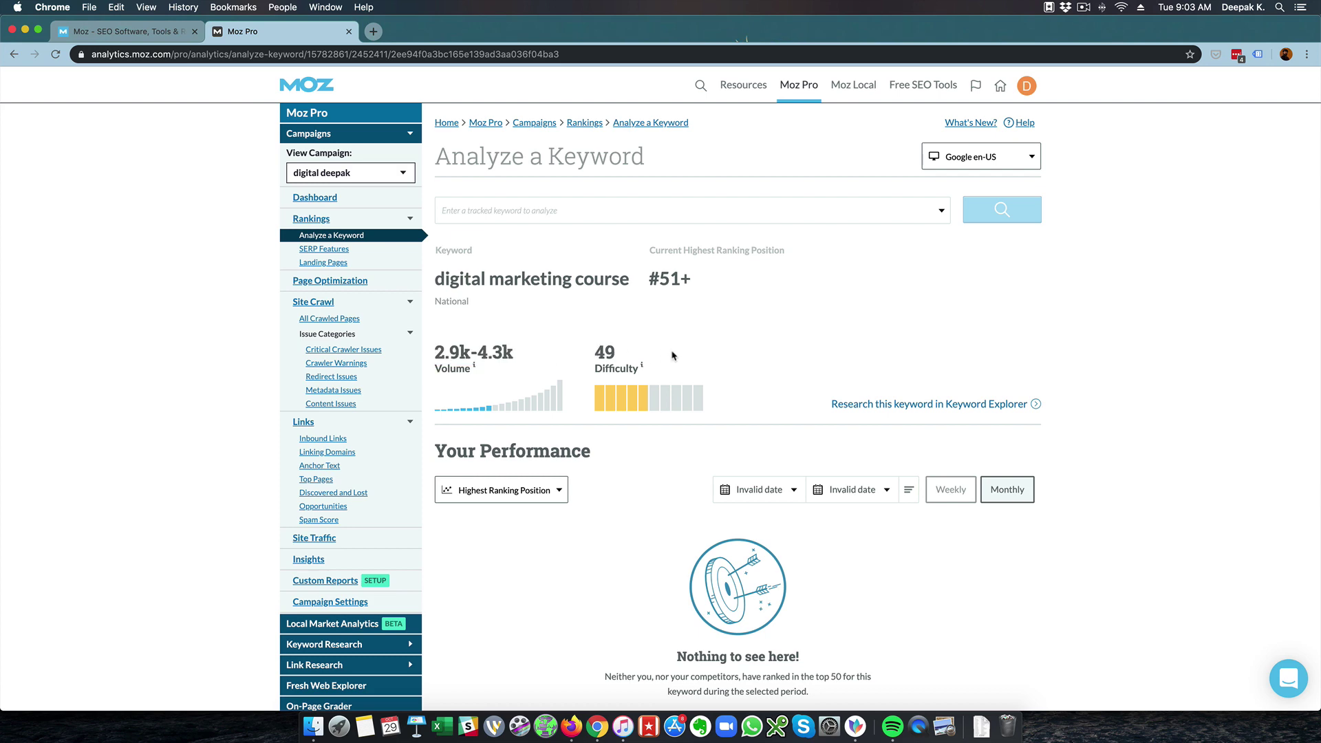
pyautogui.scroll(-7, 624, 336)
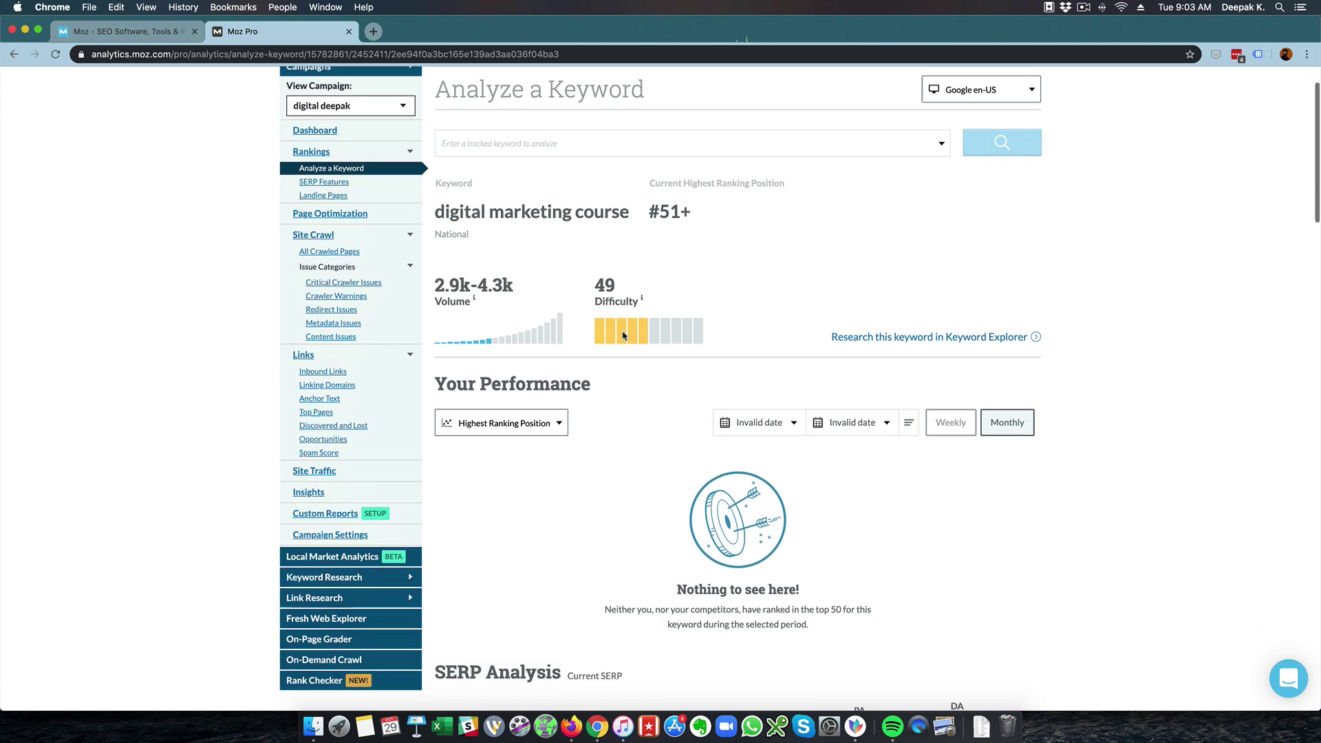
pyautogui.scroll(-2, 624, 336)
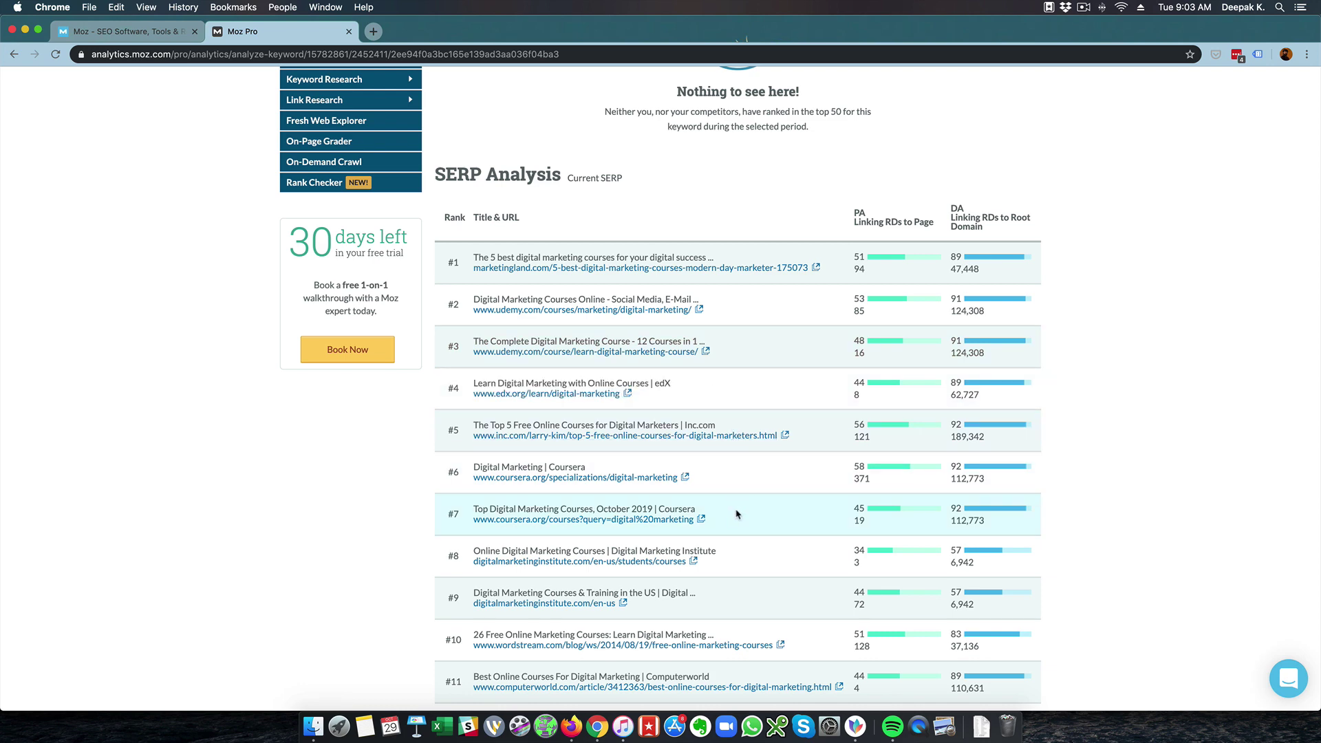
pyautogui.scroll(-2, 738, 515)
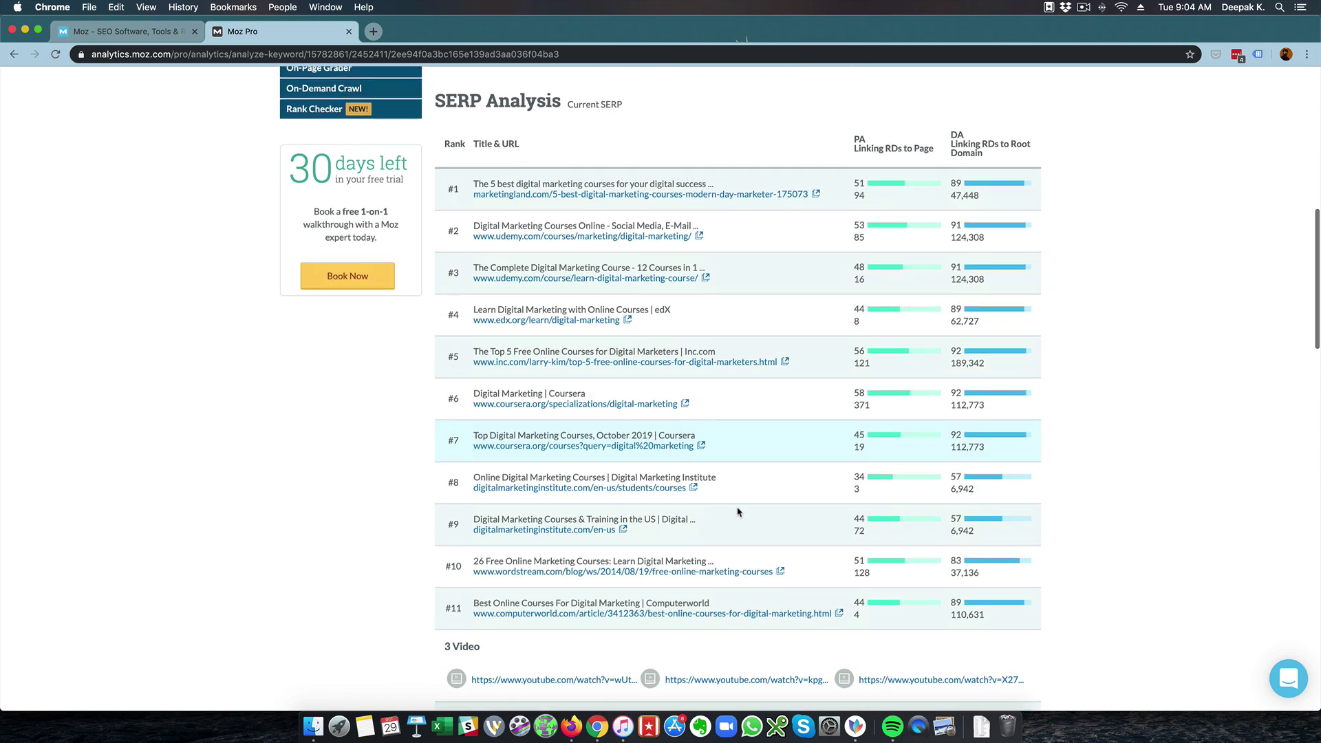
pyautogui.scroll(8, 738, 512)
pyautogui.scroll(8, 738, 512)
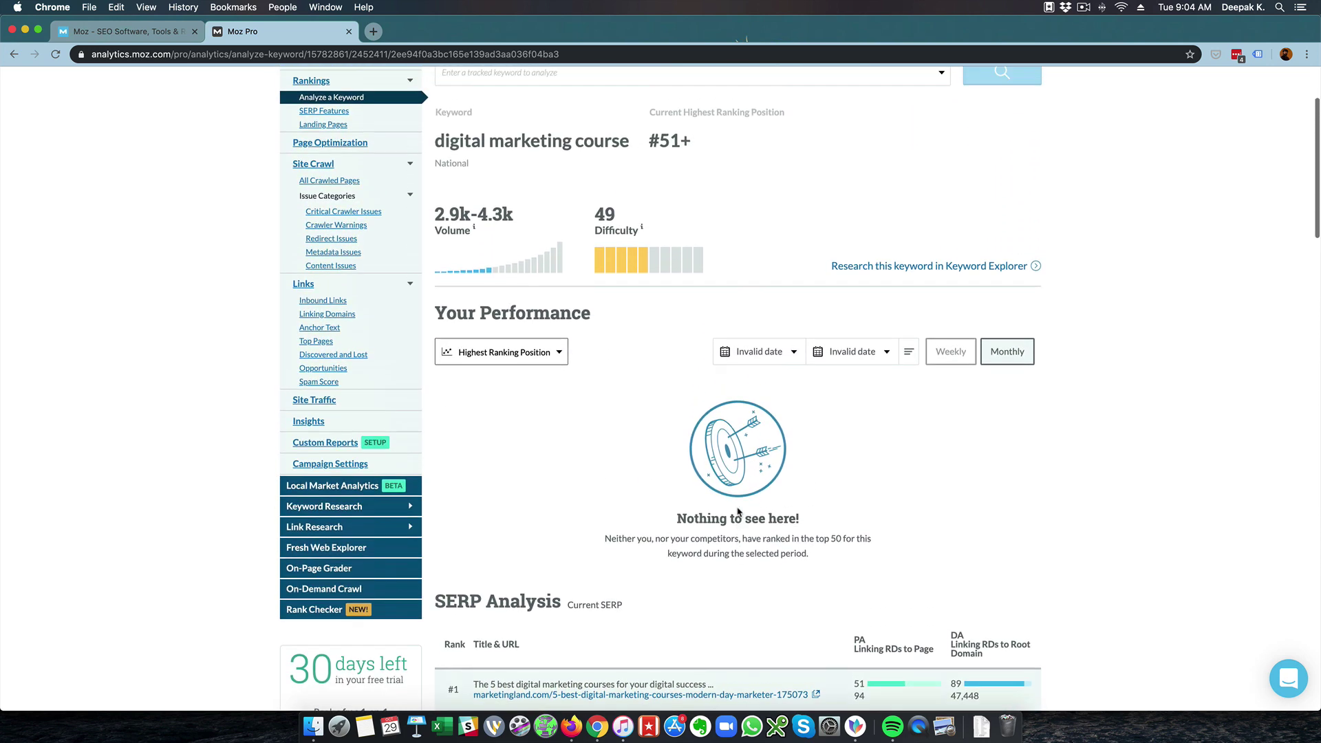
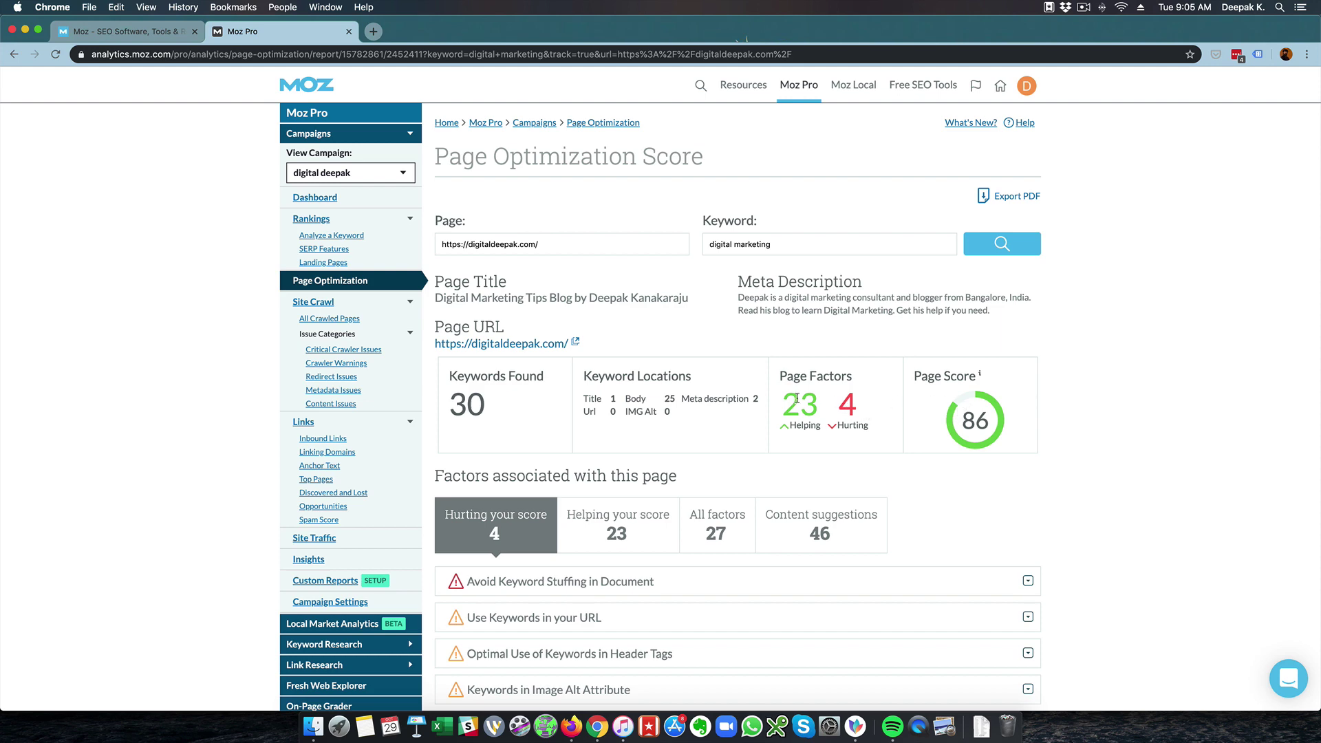
# Expand the explanations for the score-hurting factors "Avoid Keyword Stuffing in Document" and "Use Keywords in your URL"
pyautogui.scroll(-5, 797, 399)
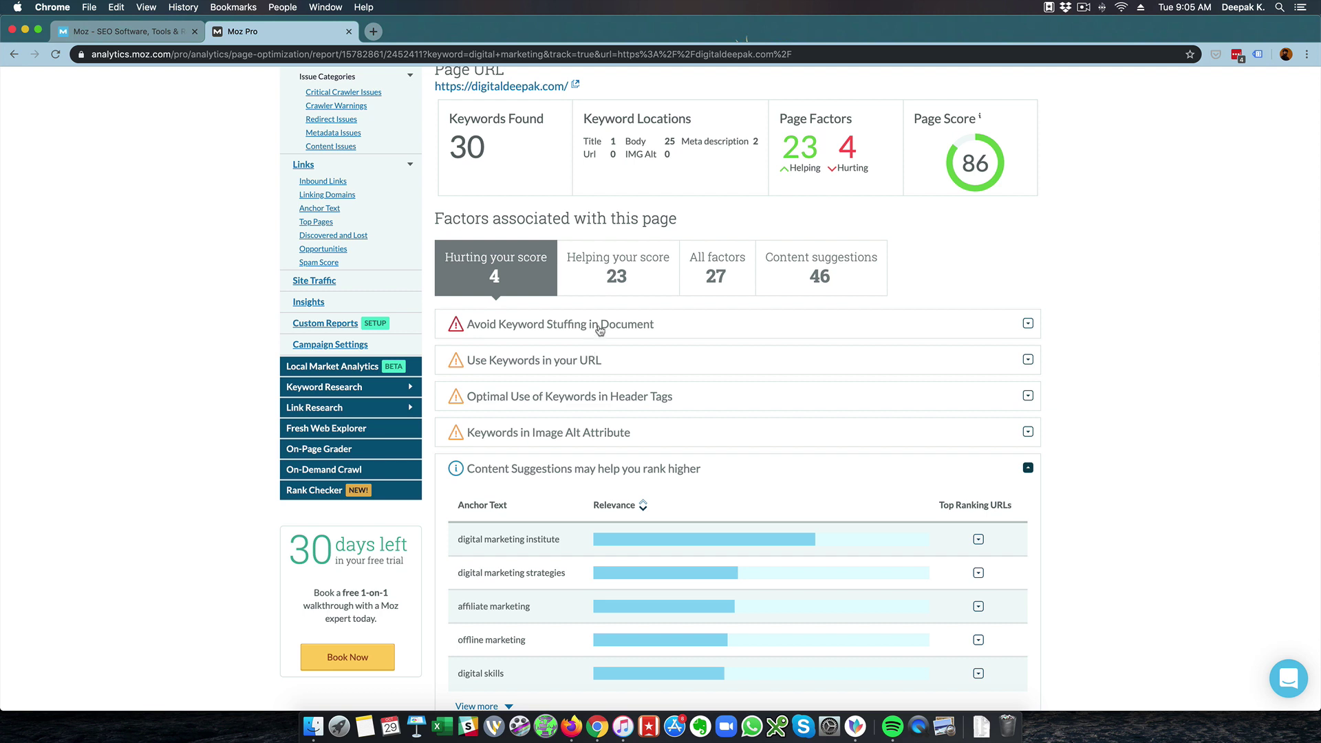
pyautogui.click(600, 331)
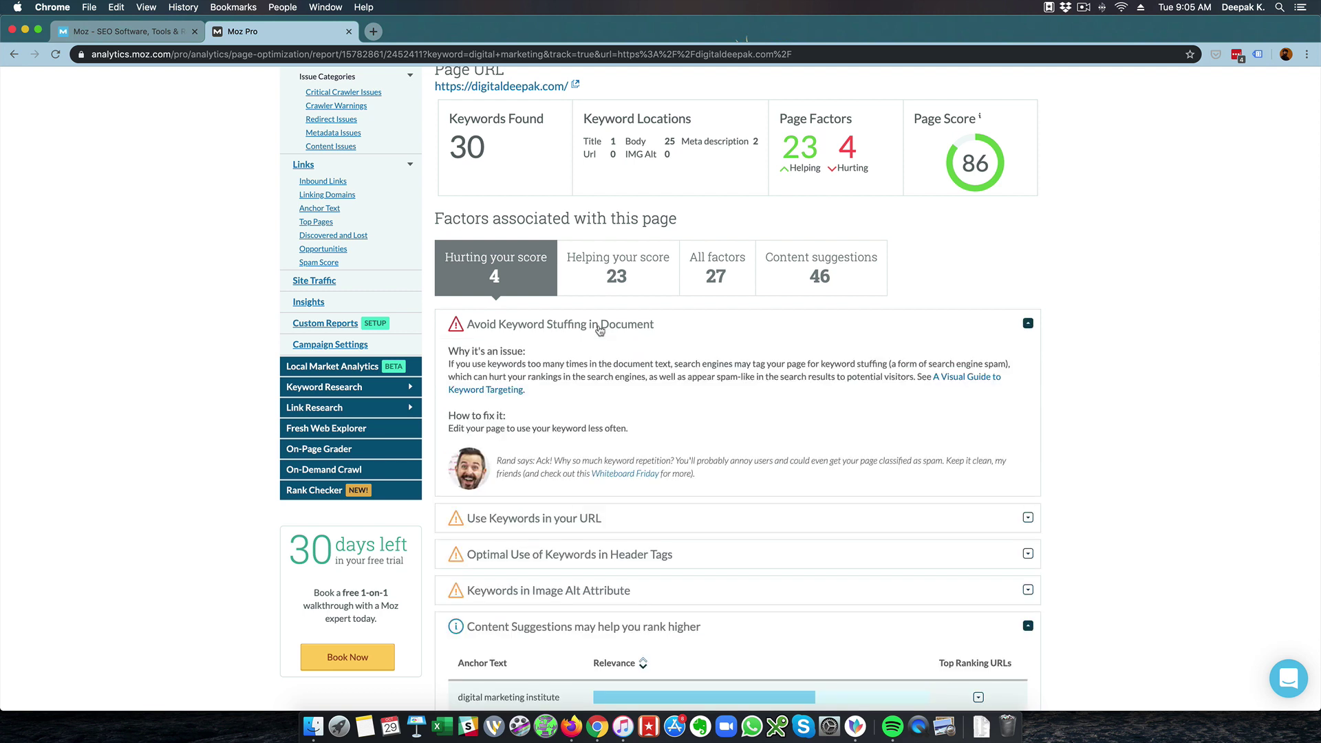
pyautogui.scroll(-5, 580, 396)
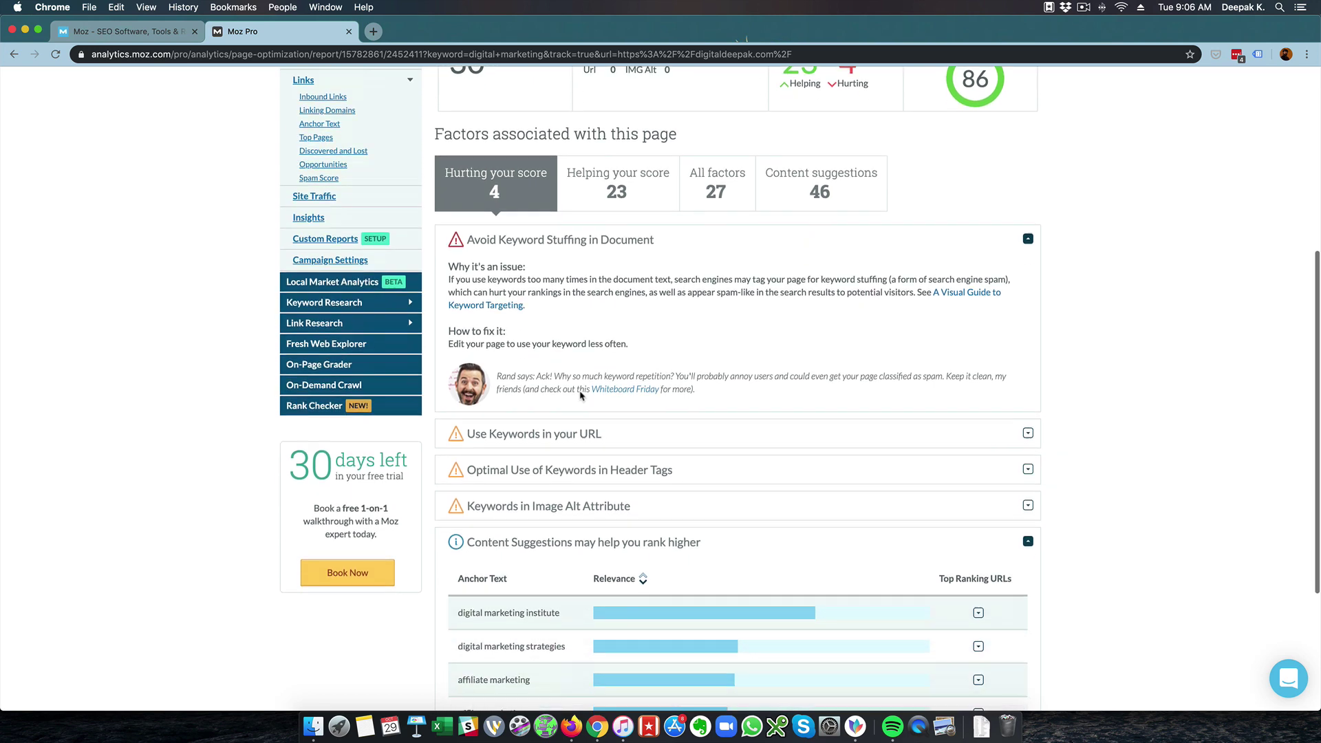
pyautogui.click(611, 357)
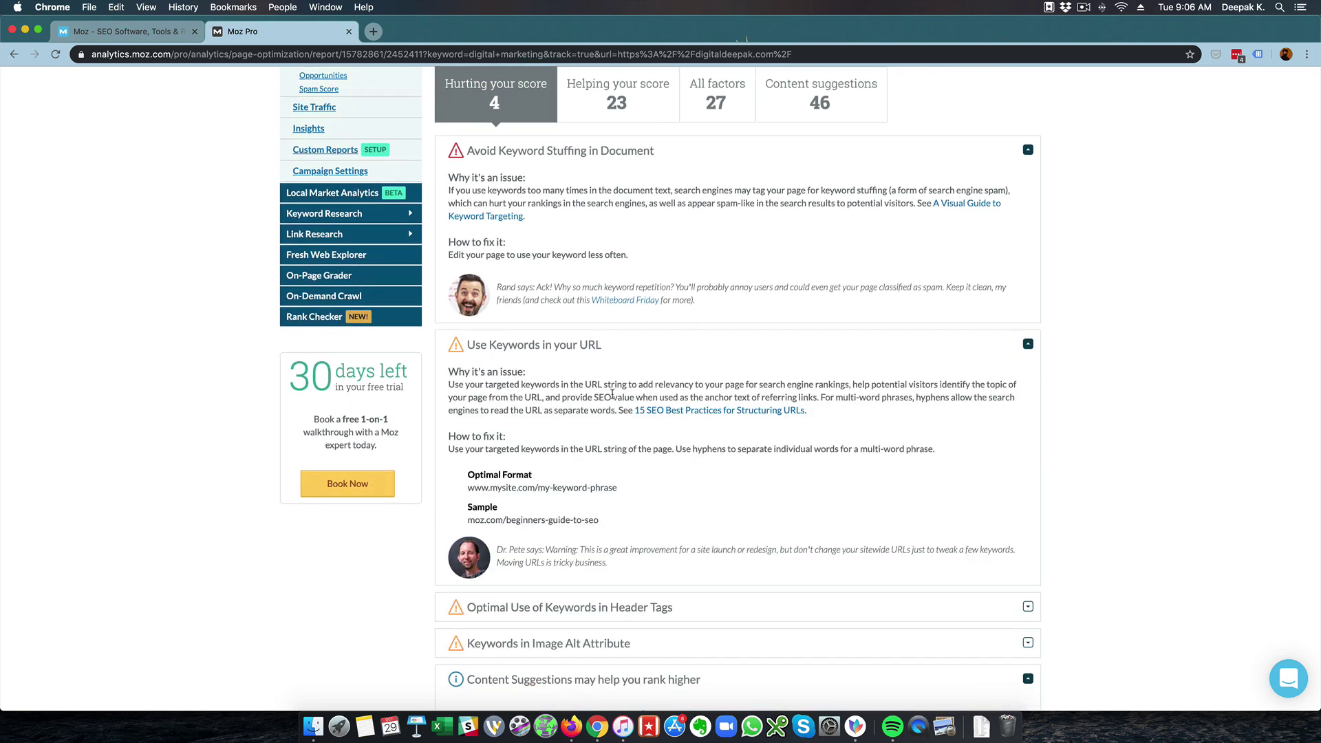
# Expand the explanations for "Optimal Use of Keywords in Header Tags" and "Keywords in Image Alt Attribute"
pyautogui.scroll(-5, 611, 394)
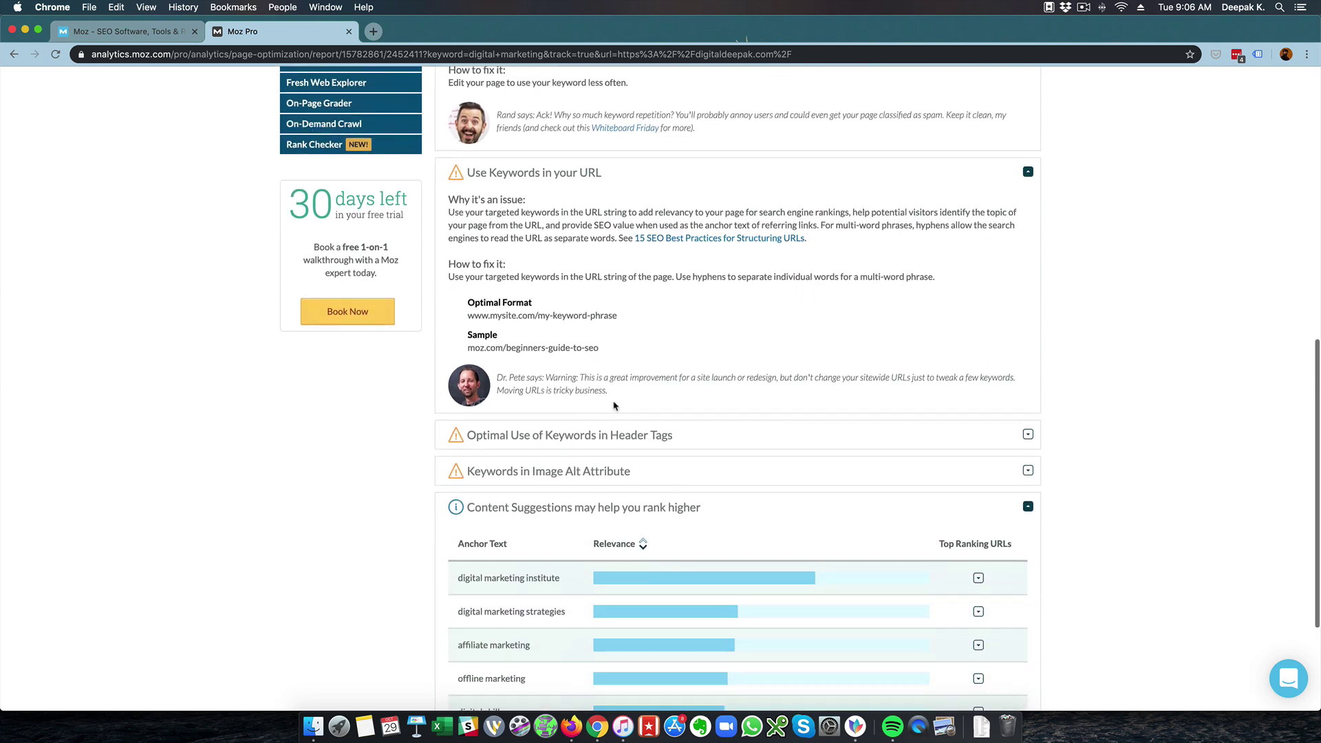
pyautogui.click(617, 435)
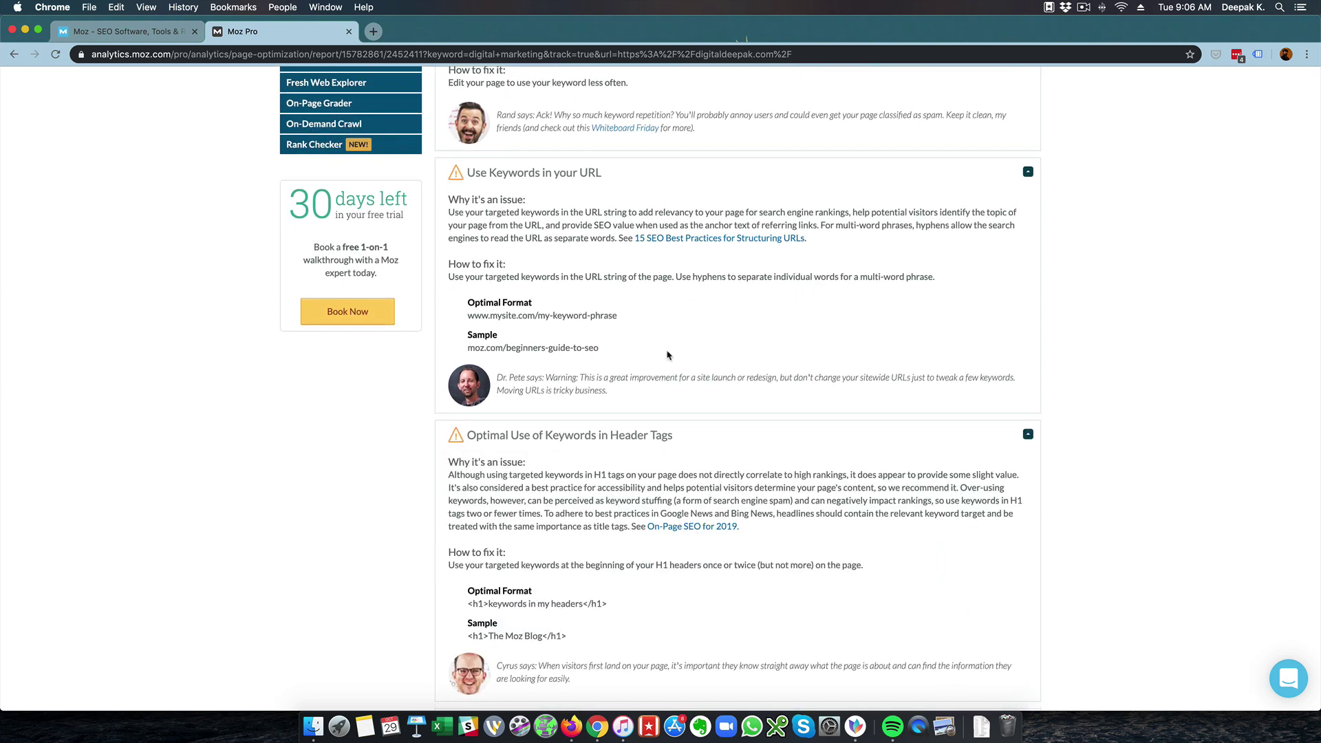
pyautogui.scroll(-8, 667, 355)
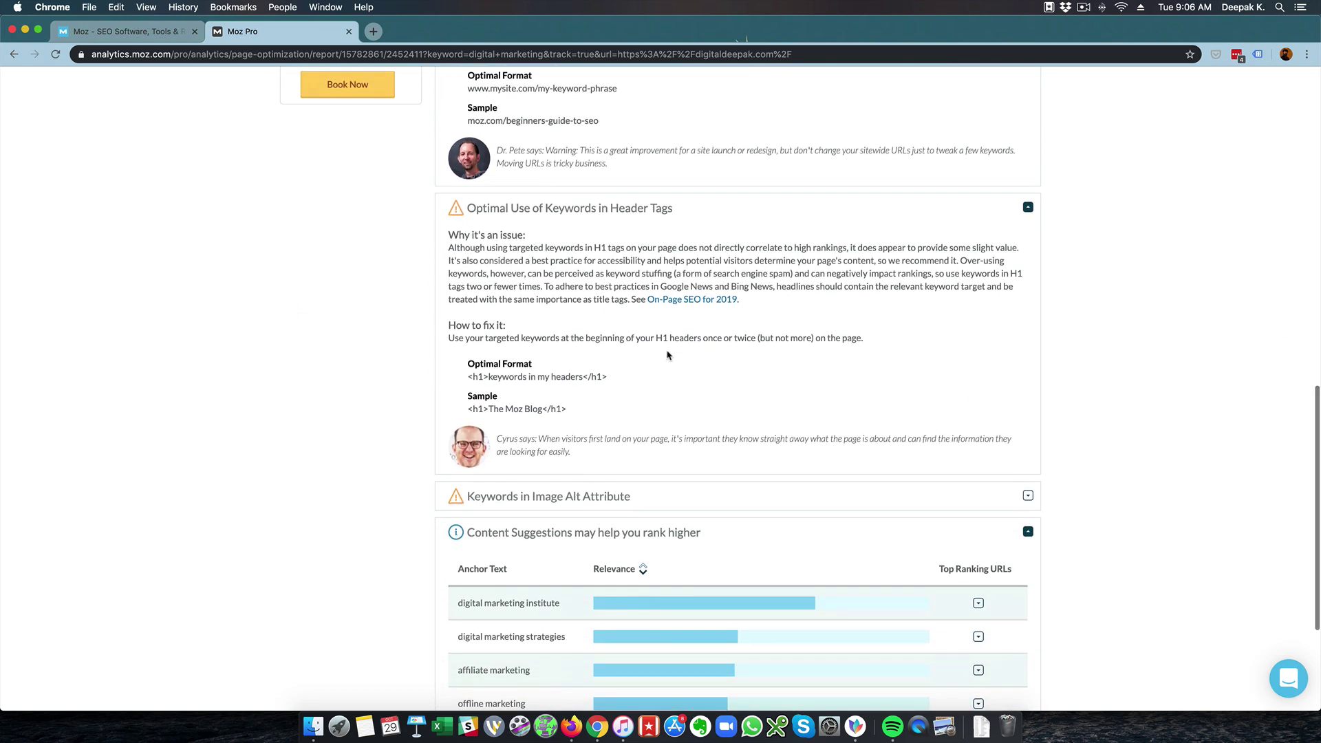
pyautogui.scroll(-2, 667, 355)
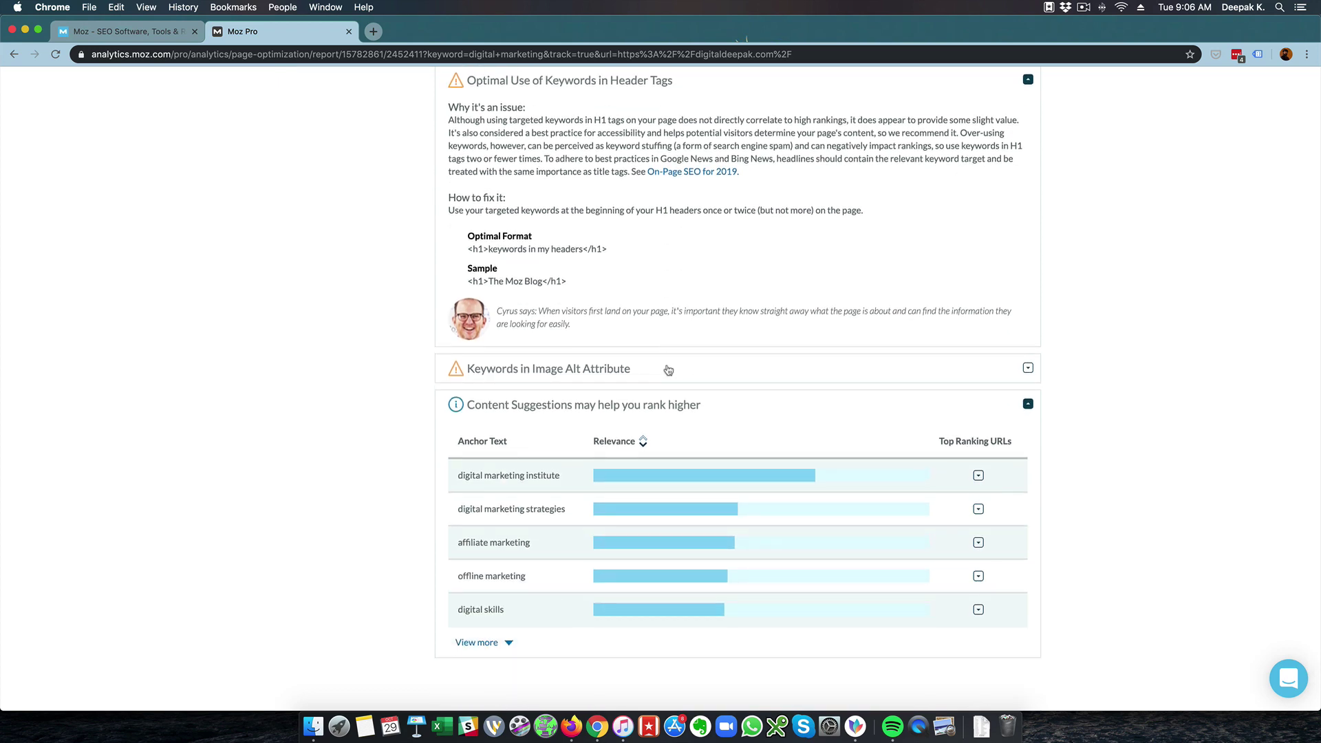
pyautogui.click(668, 370)
# Show more content suggestions and search Google for the suggested phrase "digital marketing strategies"
pyautogui.scroll(-8, 684, 348)
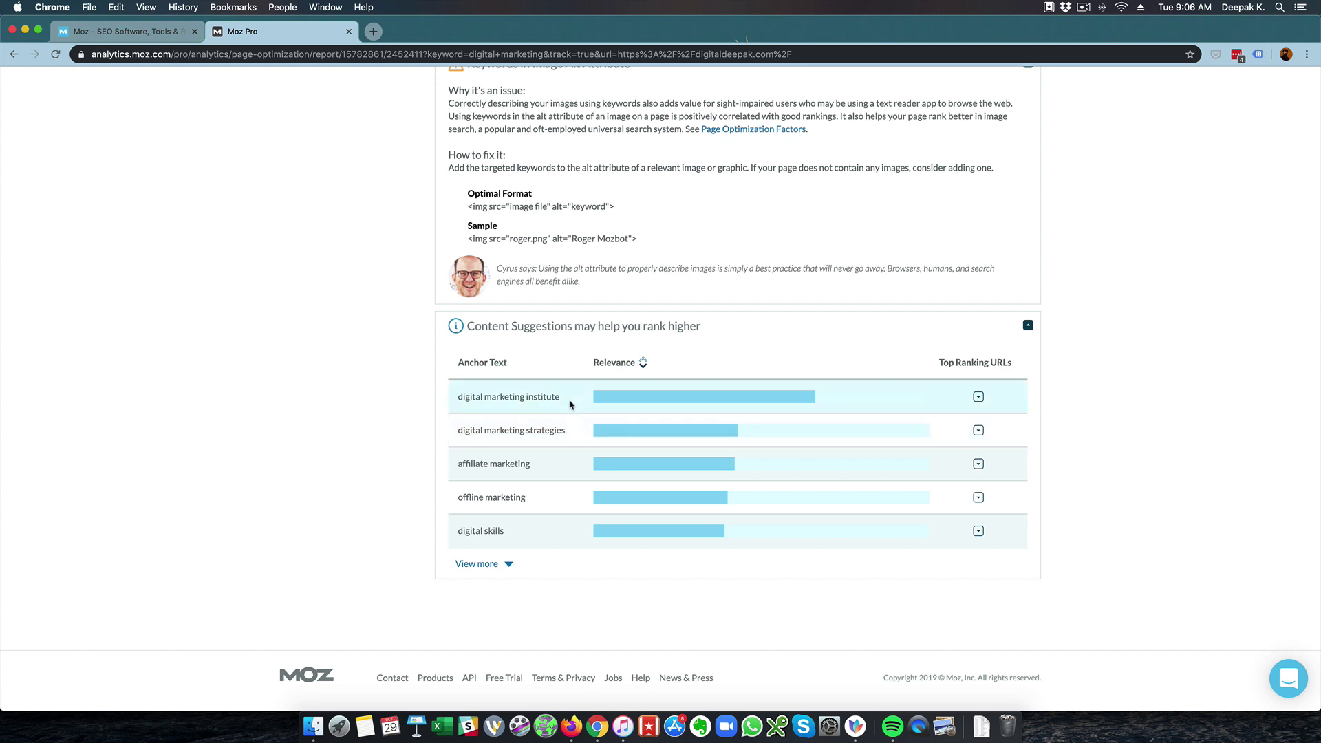
pyautogui.click(507, 564)
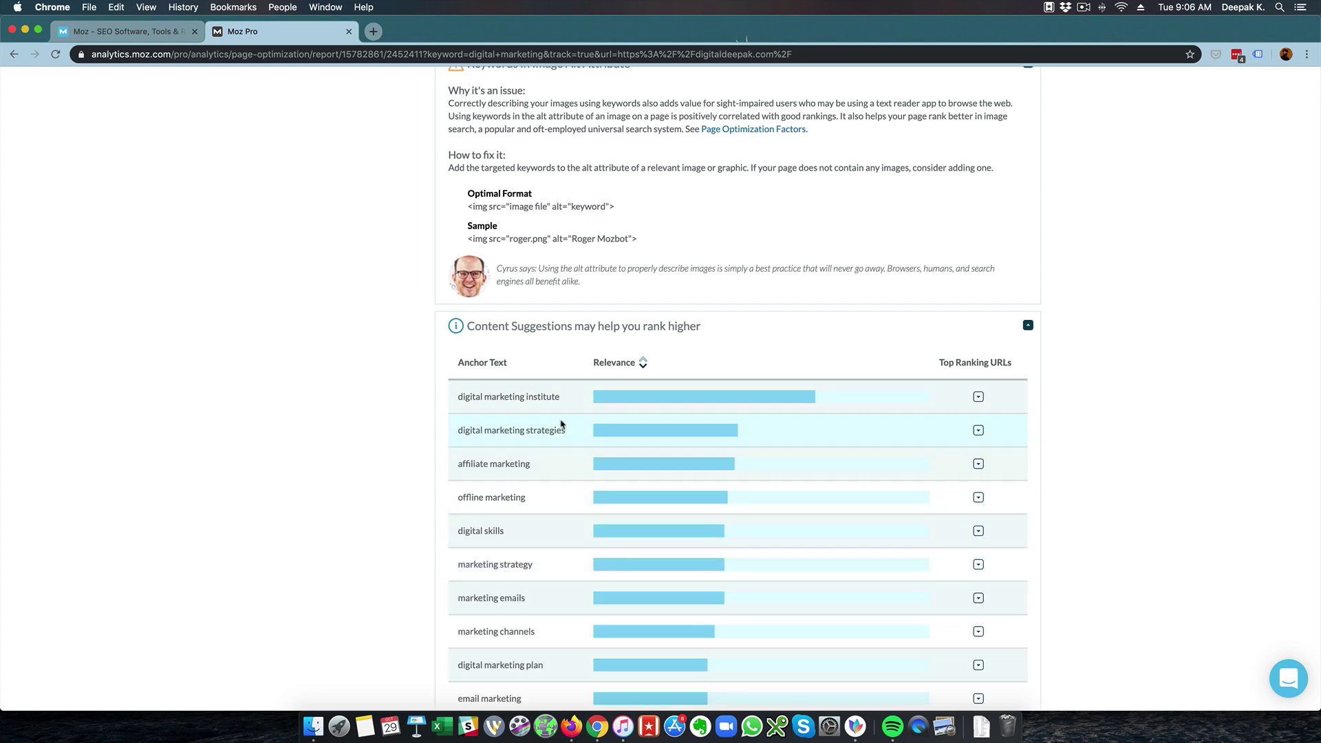
pyautogui.moveTo(569, 433); pyautogui.dragTo(460, 434)
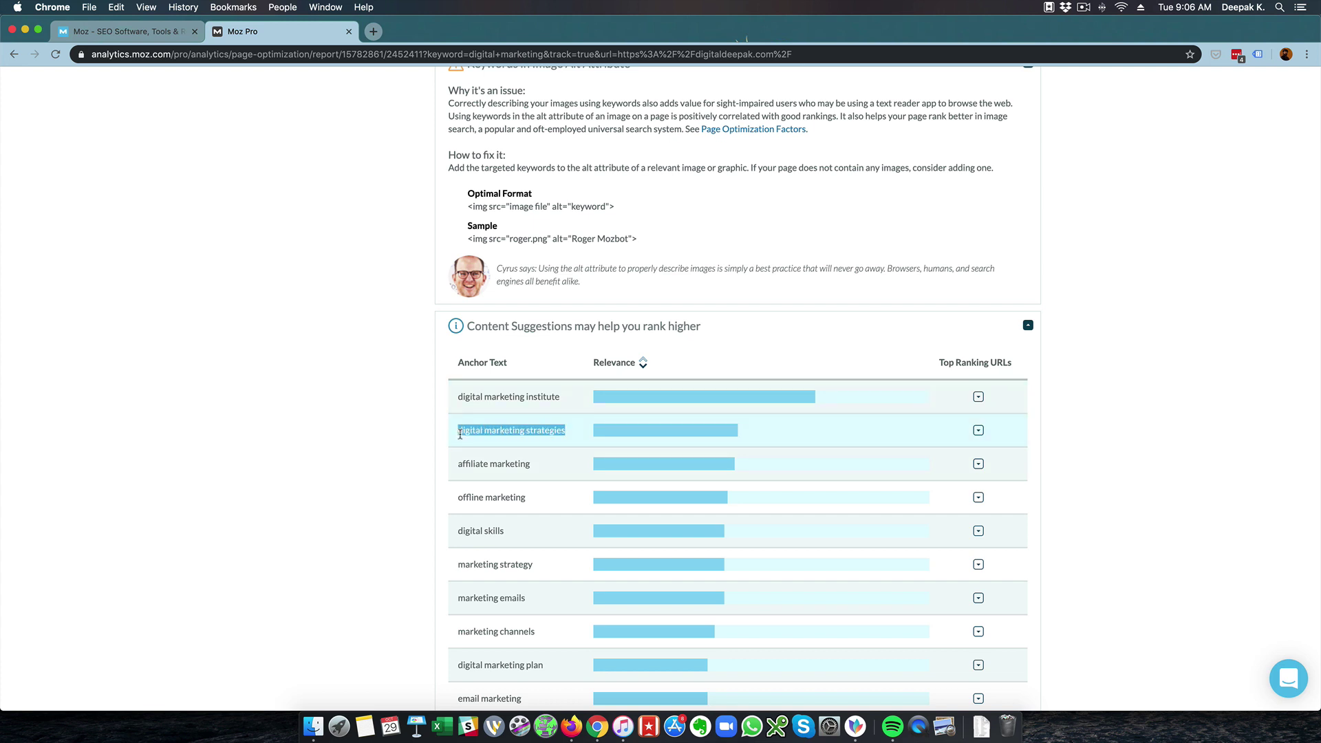
pyautogui.rightClick(465, 436)
pyautogui.click(495, 472)
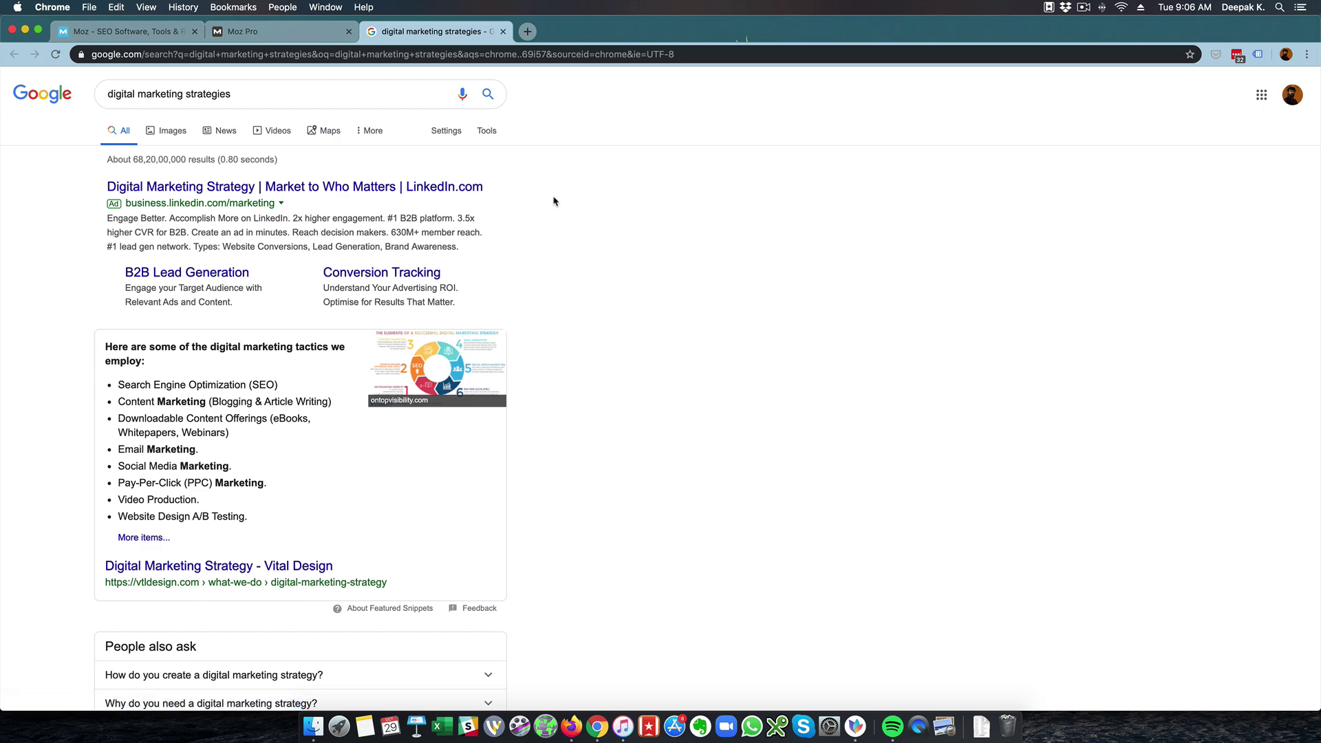
# Look through the Google results for "digital marketing strategies" and return to the Moz Pro page optimization report
pyautogui.scroll(-5, 555, 201)
pyautogui.scroll(-3, 555, 201)
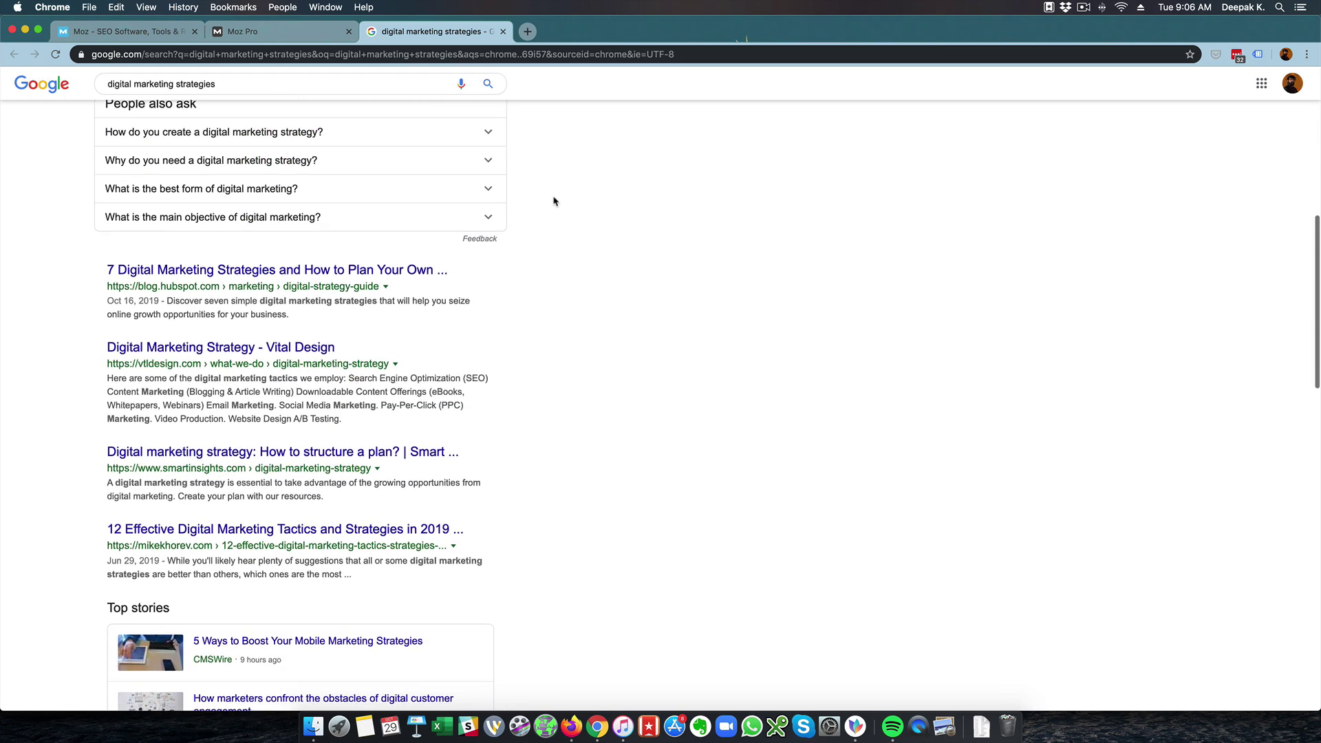
pyautogui.scroll(-4, 555, 201)
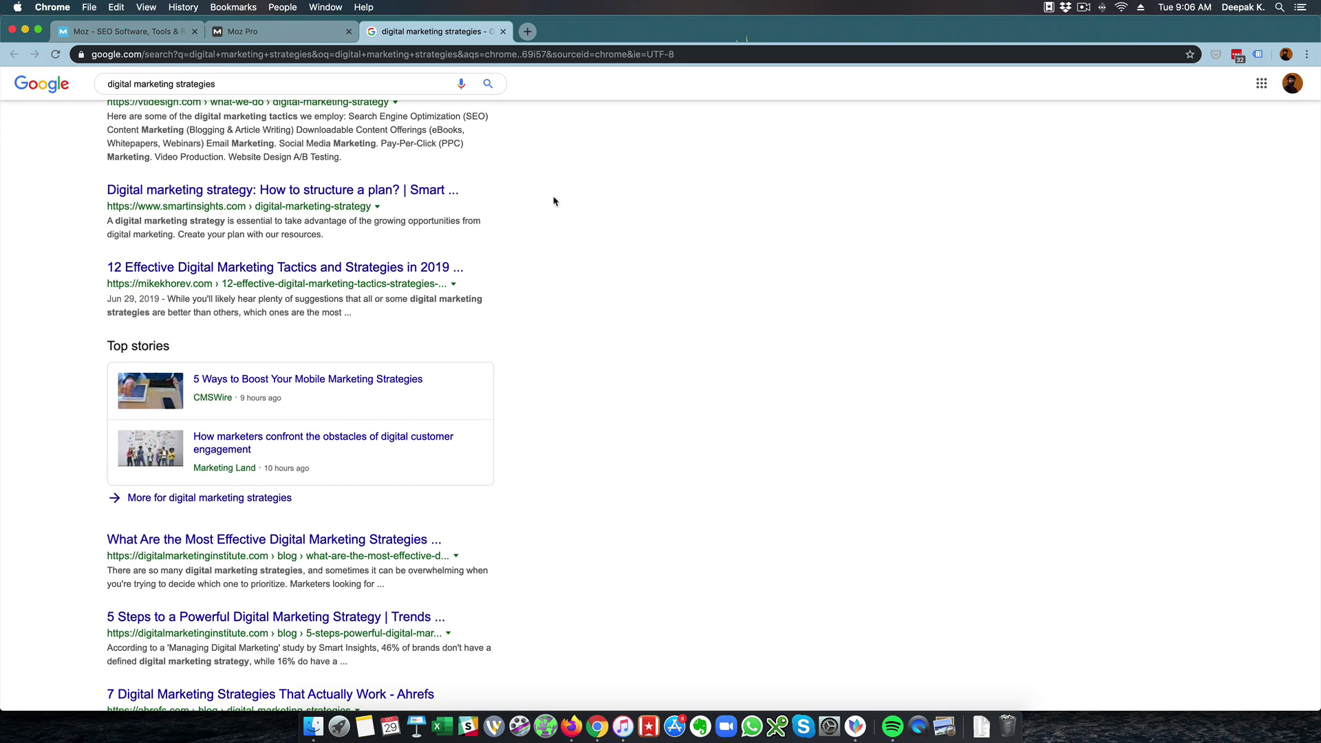
pyautogui.scroll(-3, 554, 200)
pyautogui.scroll(-1, 555, 201)
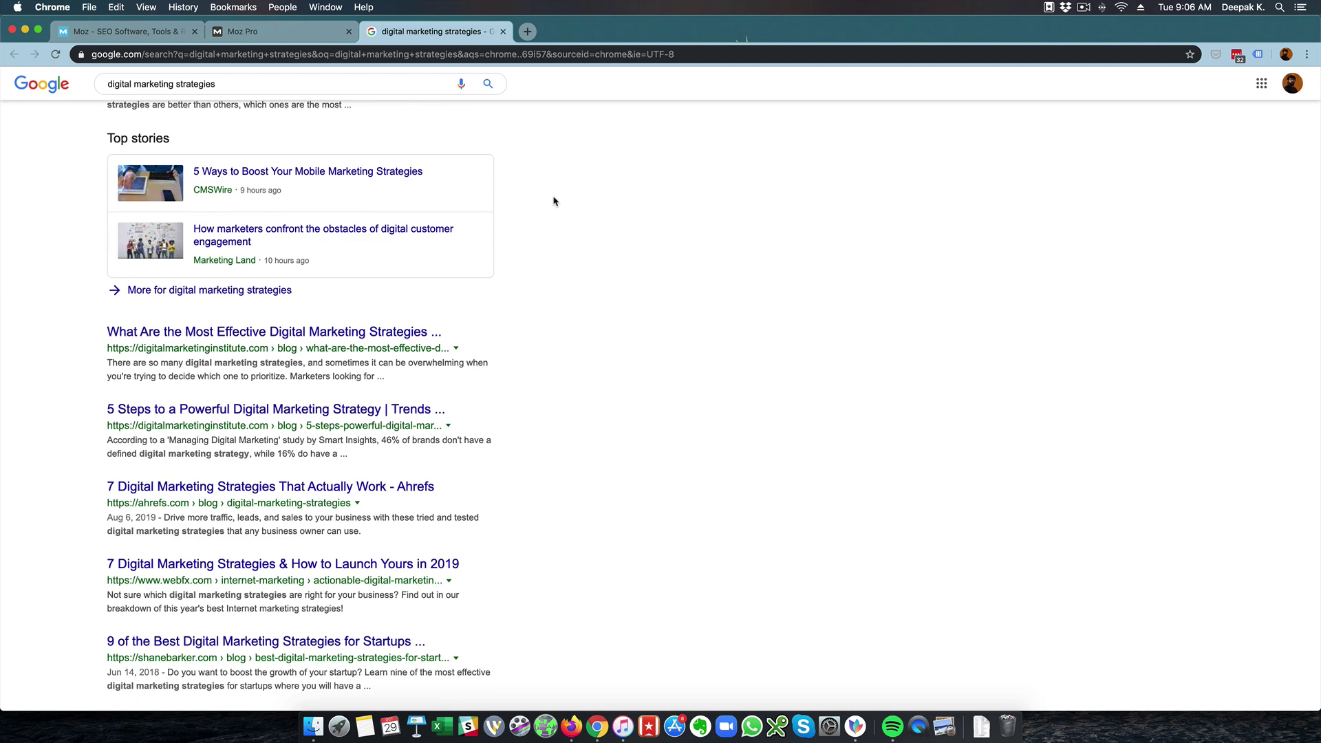
pyautogui.scroll(15, 555, 200)
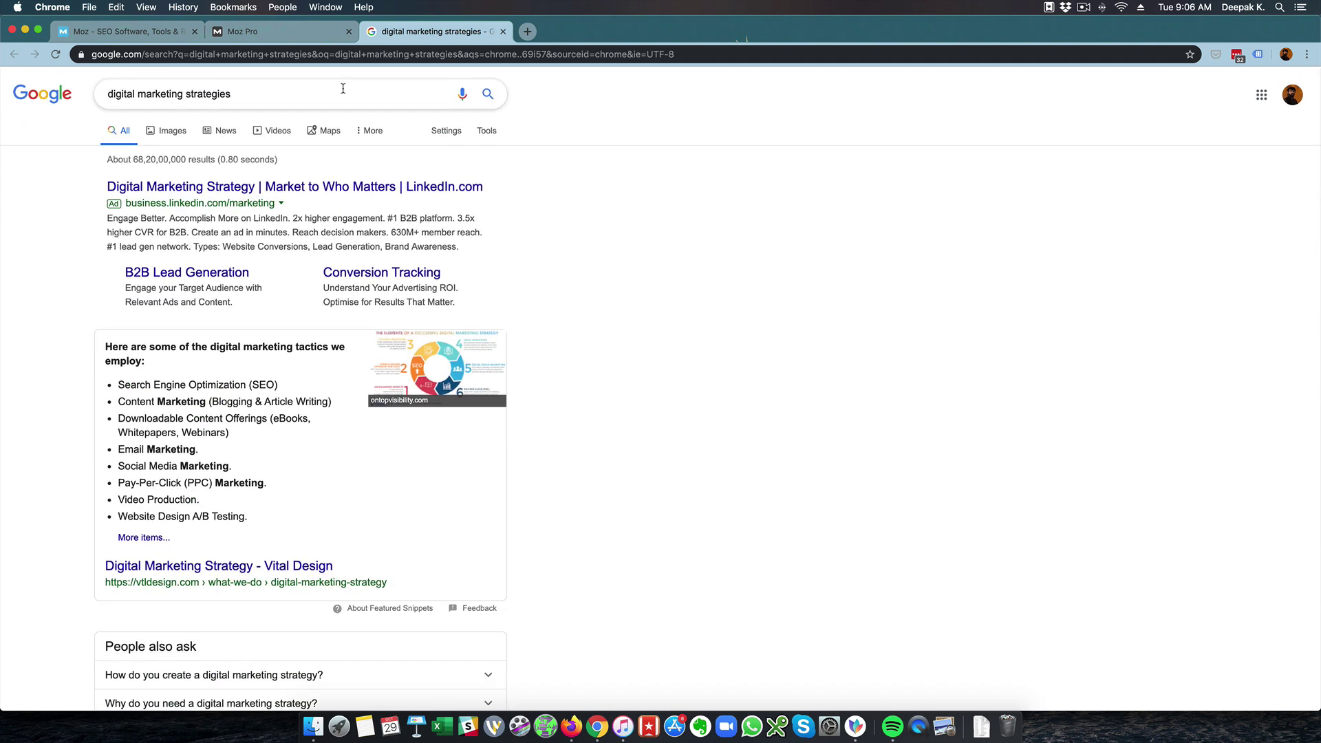
pyautogui.click(306, 31)
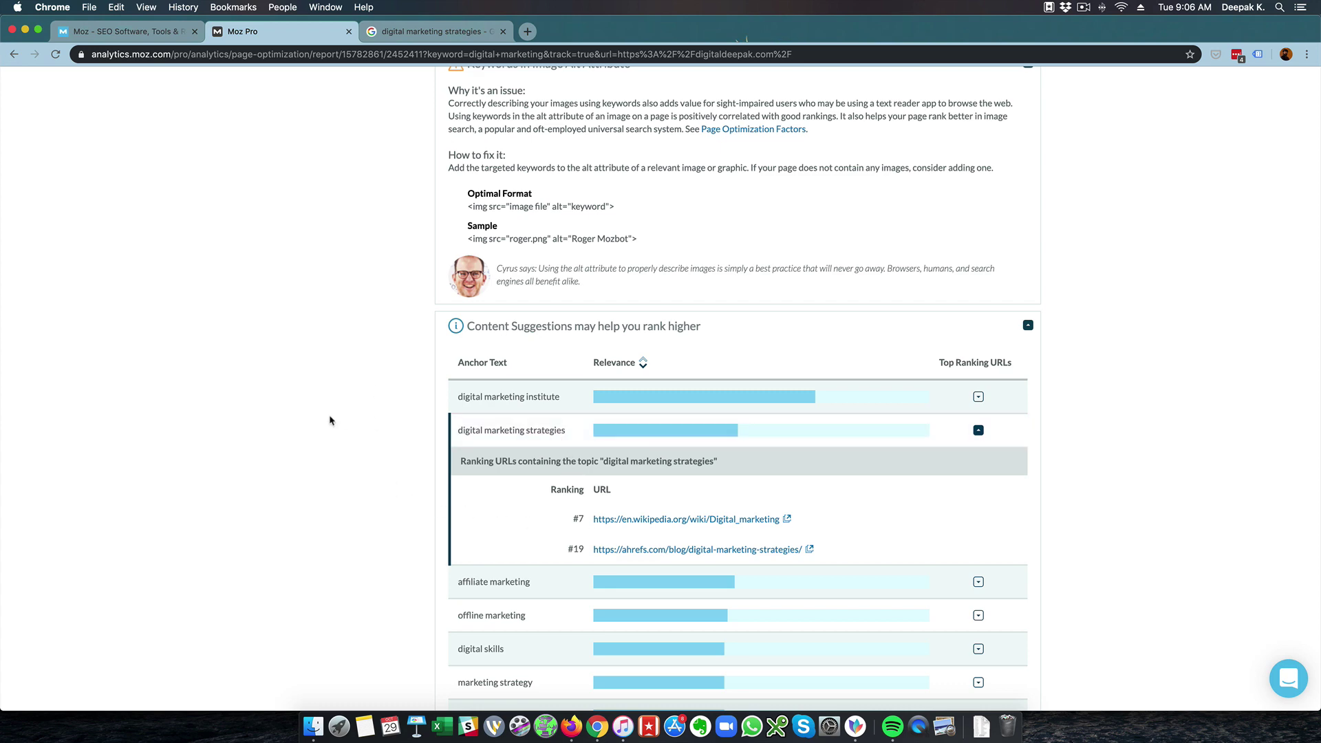
# Open the campaign's Site Crawl overview and examine its New Issues table and All Issues chart
pyautogui.scroll(15, 330, 418)
pyautogui.scroll(8, 331, 420)
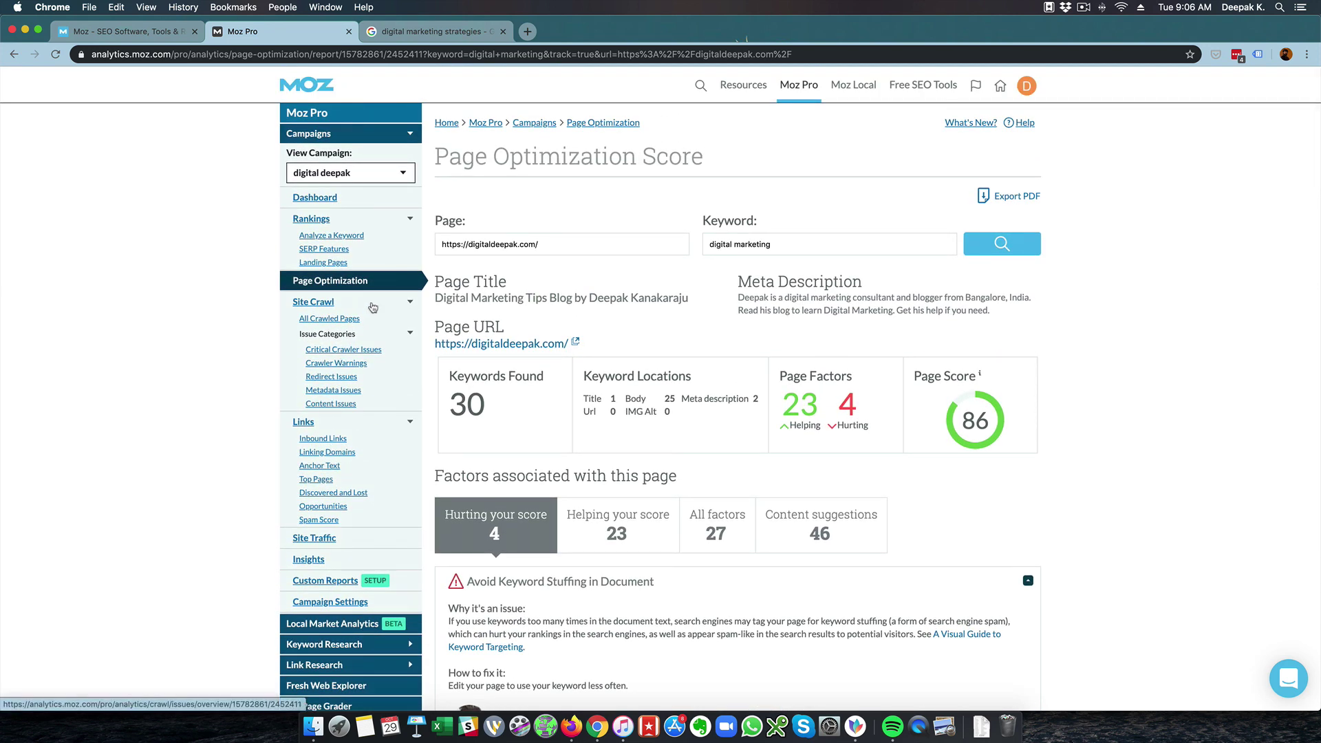
pyautogui.click(325, 305)
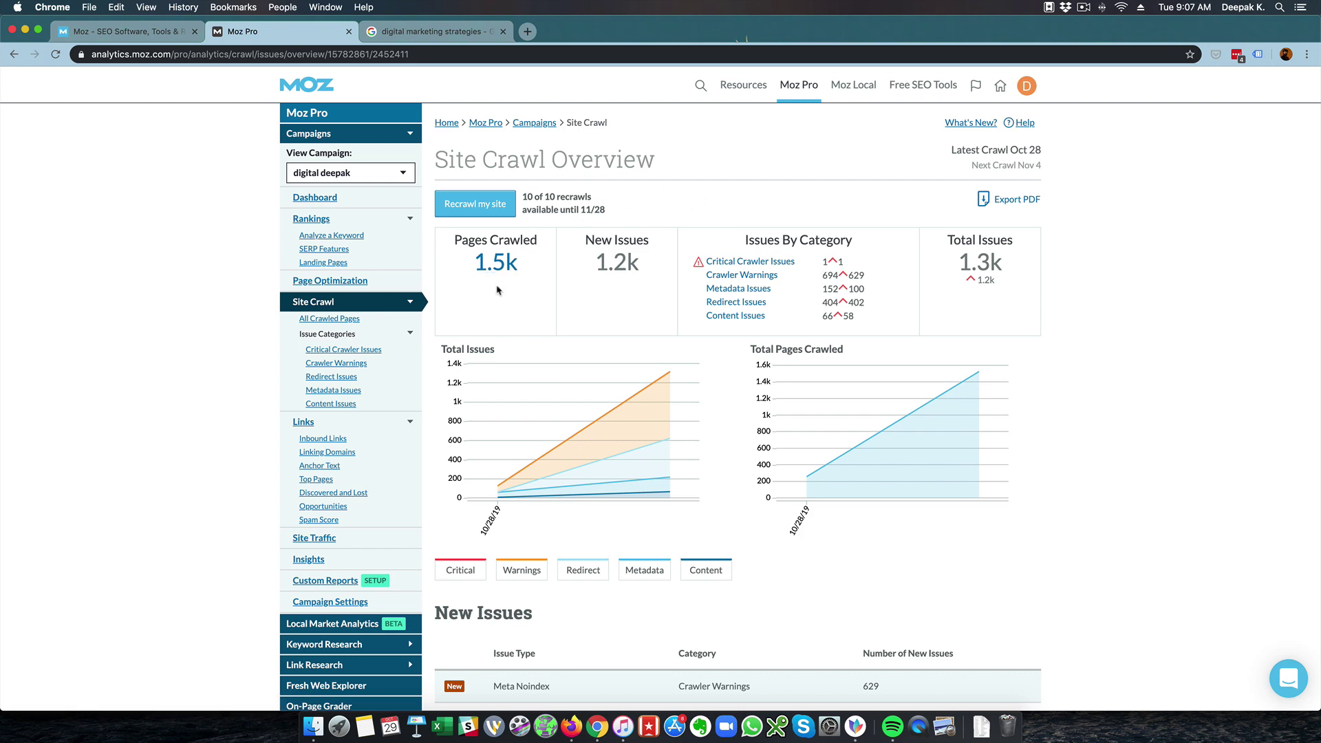
pyautogui.scroll(-5, 499, 289)
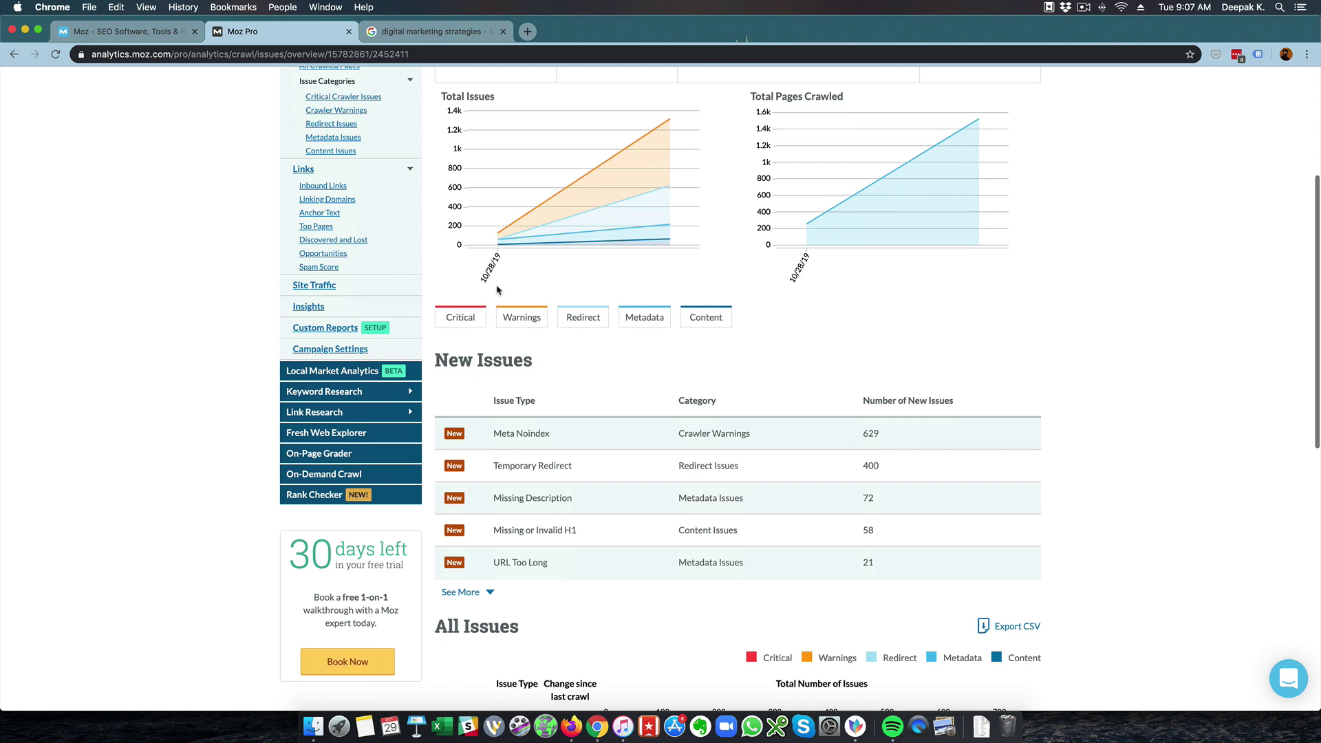
pyautogui.scroll(-6, 499, 290)
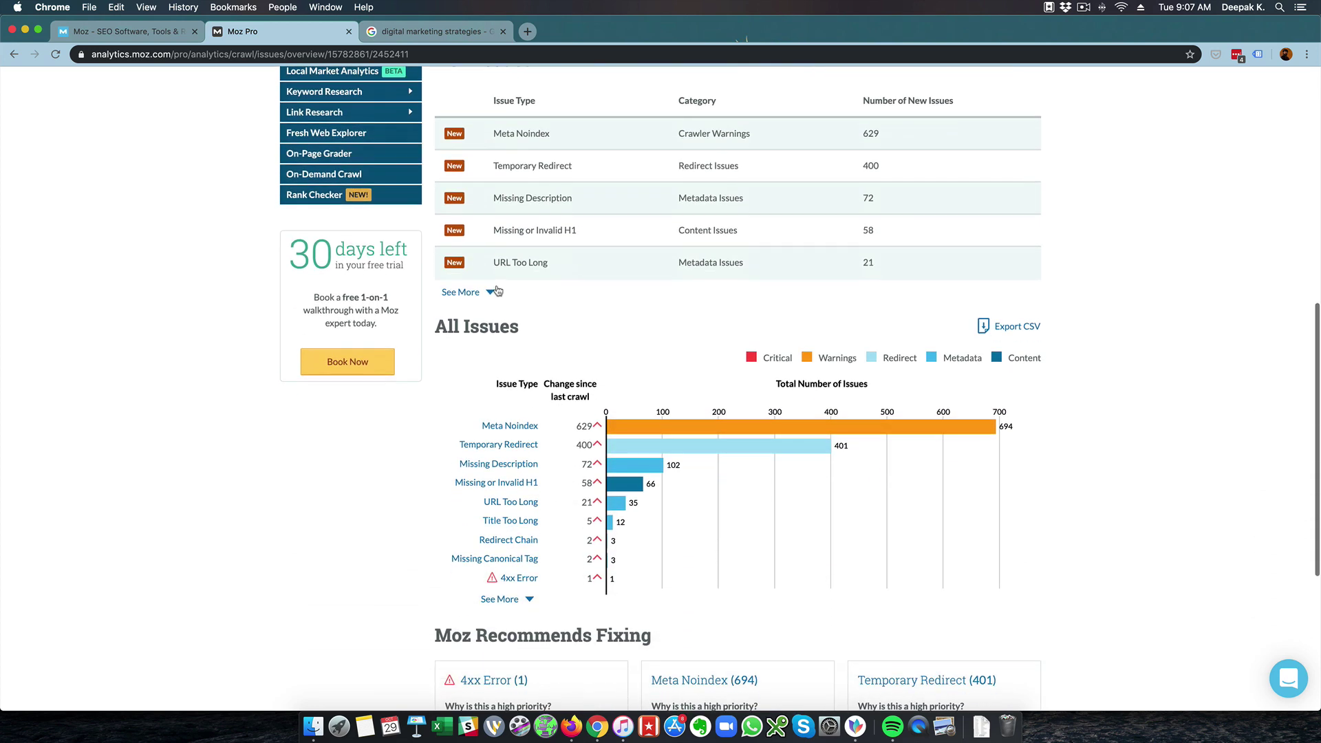
pyautogui.scroll(-4, 498, 289)
pyautogui.scroll(6, 499, 290)
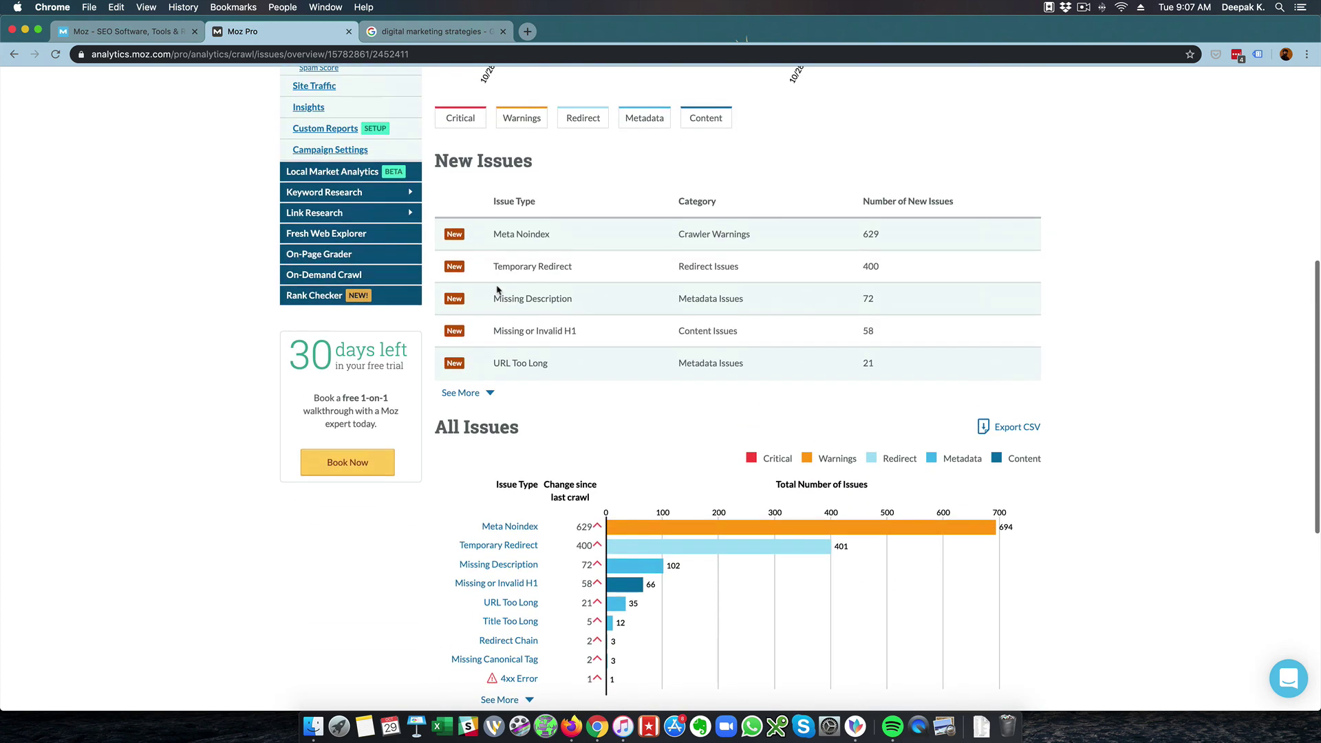
pyautogui.scroll(1, 501, 294)
# Open the Meta Noindex issue to review its affected pages, and switch the list to all crawler warnings
pyautogui.click(849, 298)
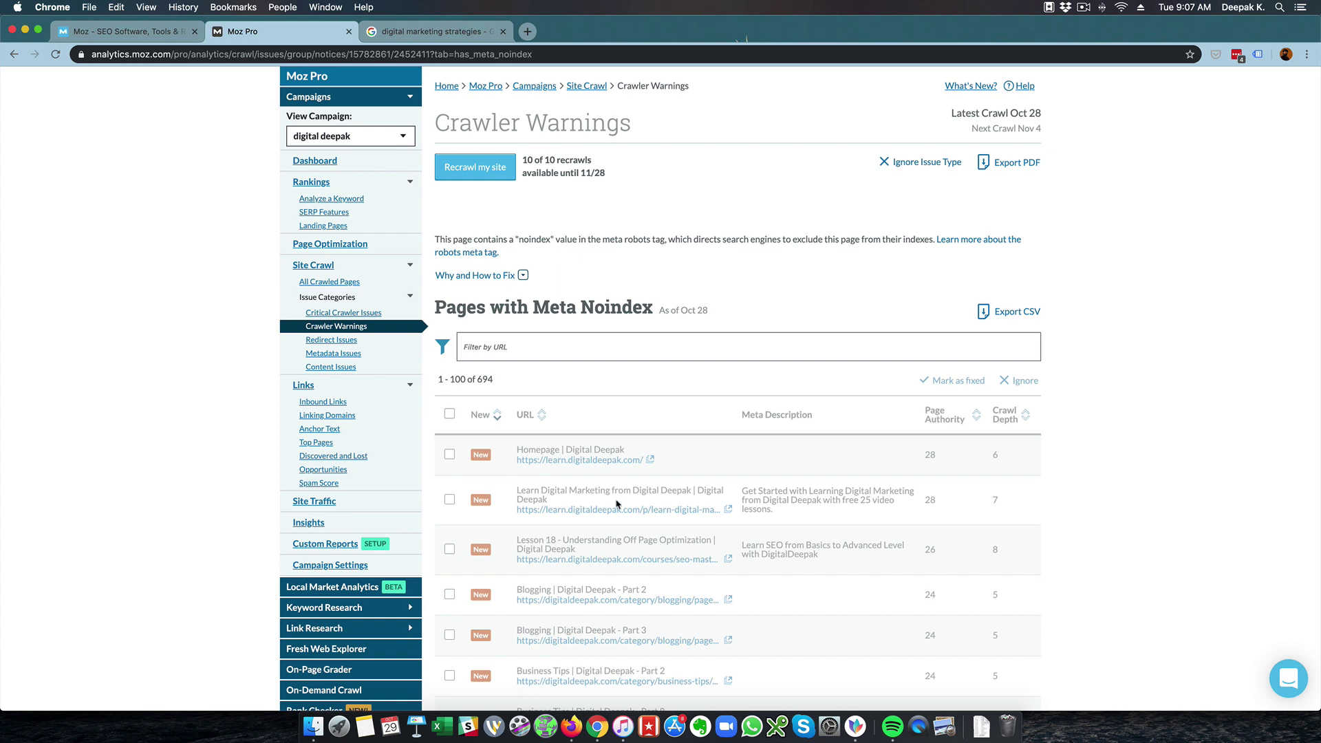
pyautogui.scroll(-5, 617, 504)
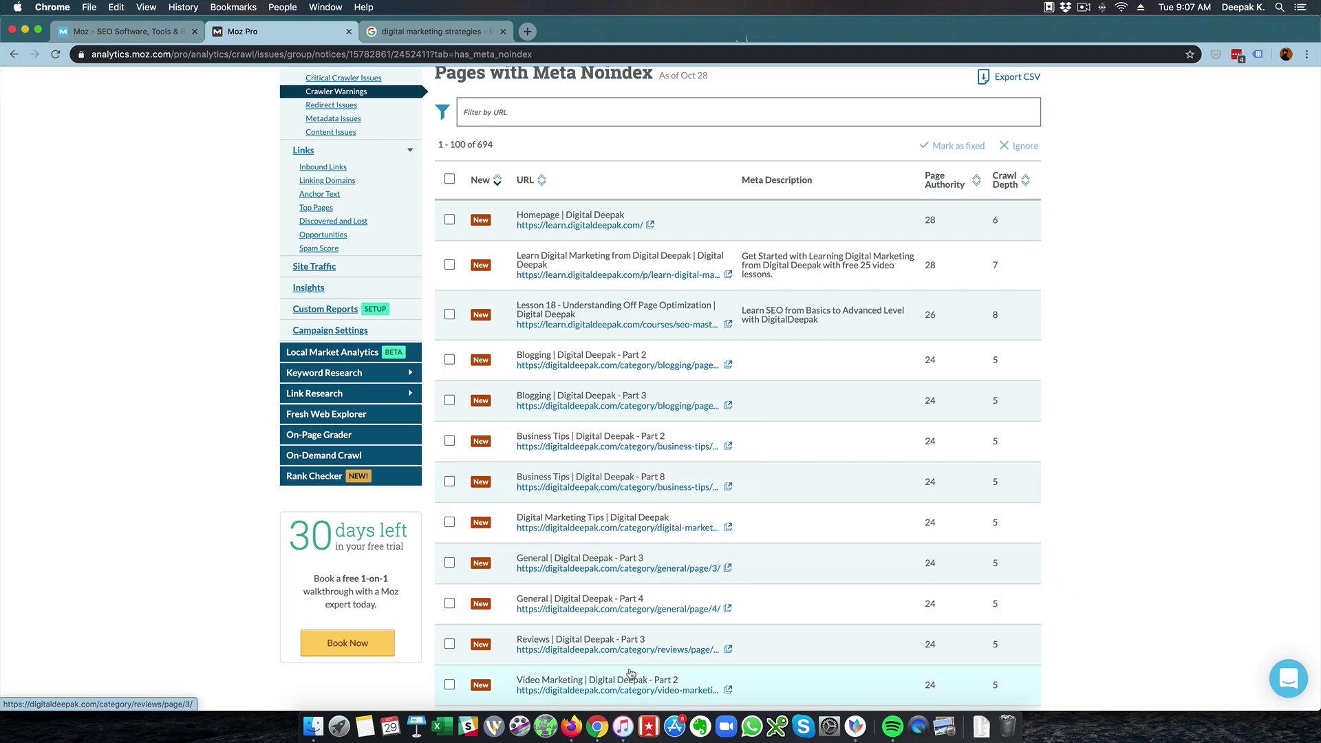
pyautogui.scroll(5, 656, 356)
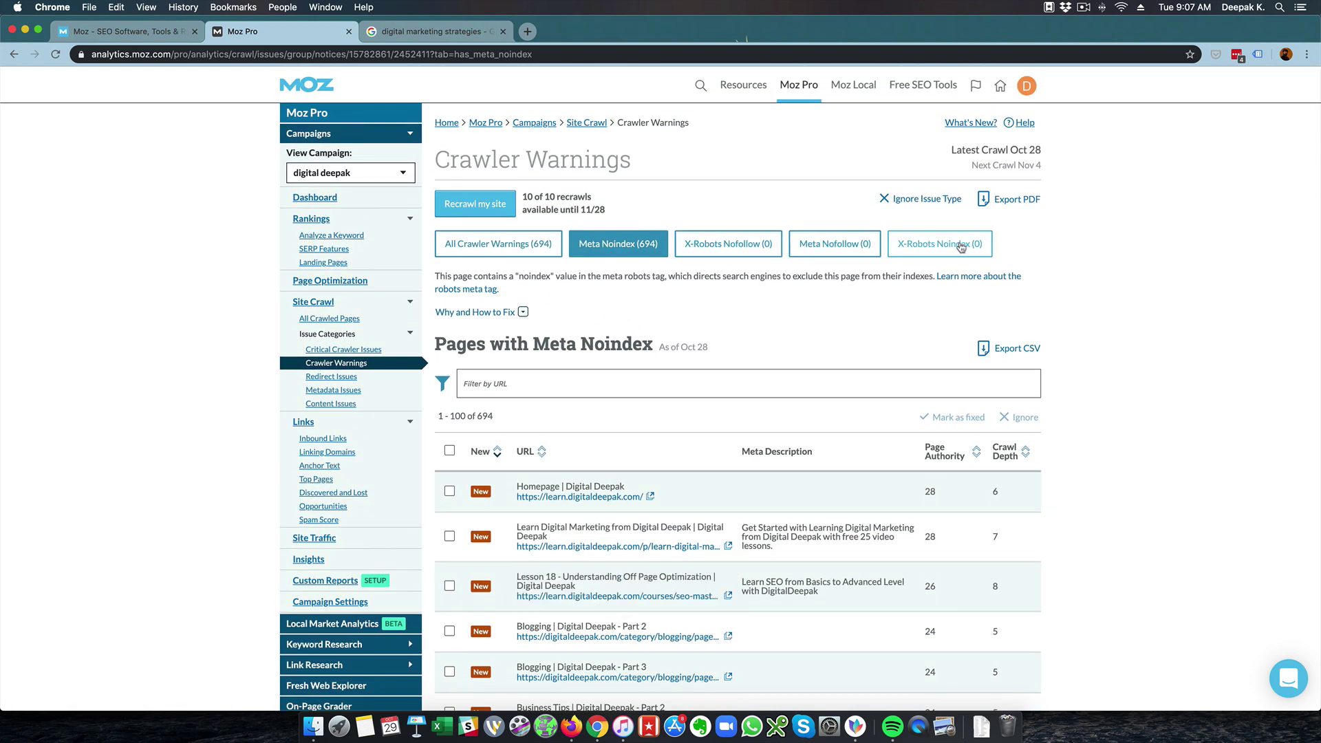
pyautogui.click(501, 245)
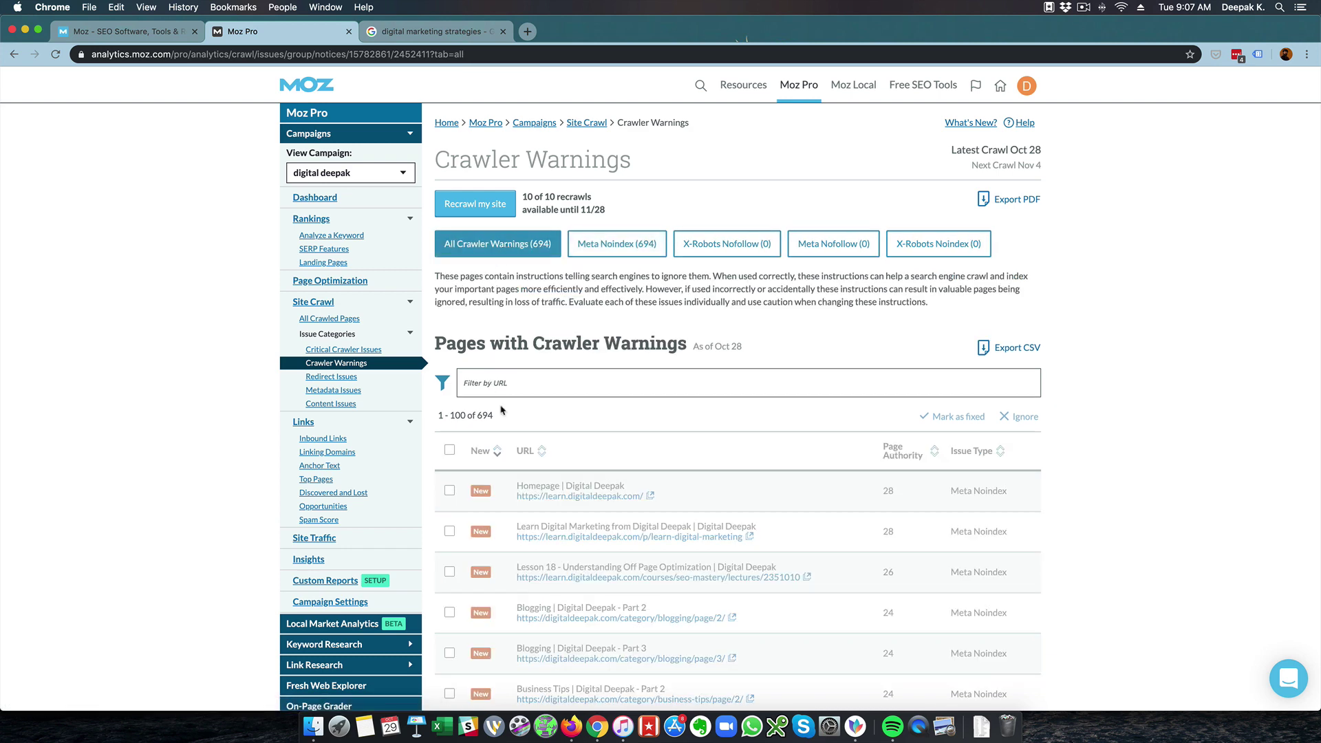
# Open the All Crawled Pages report and look through its charts and list of crawled URLs
pyautogui.click(333, 321)
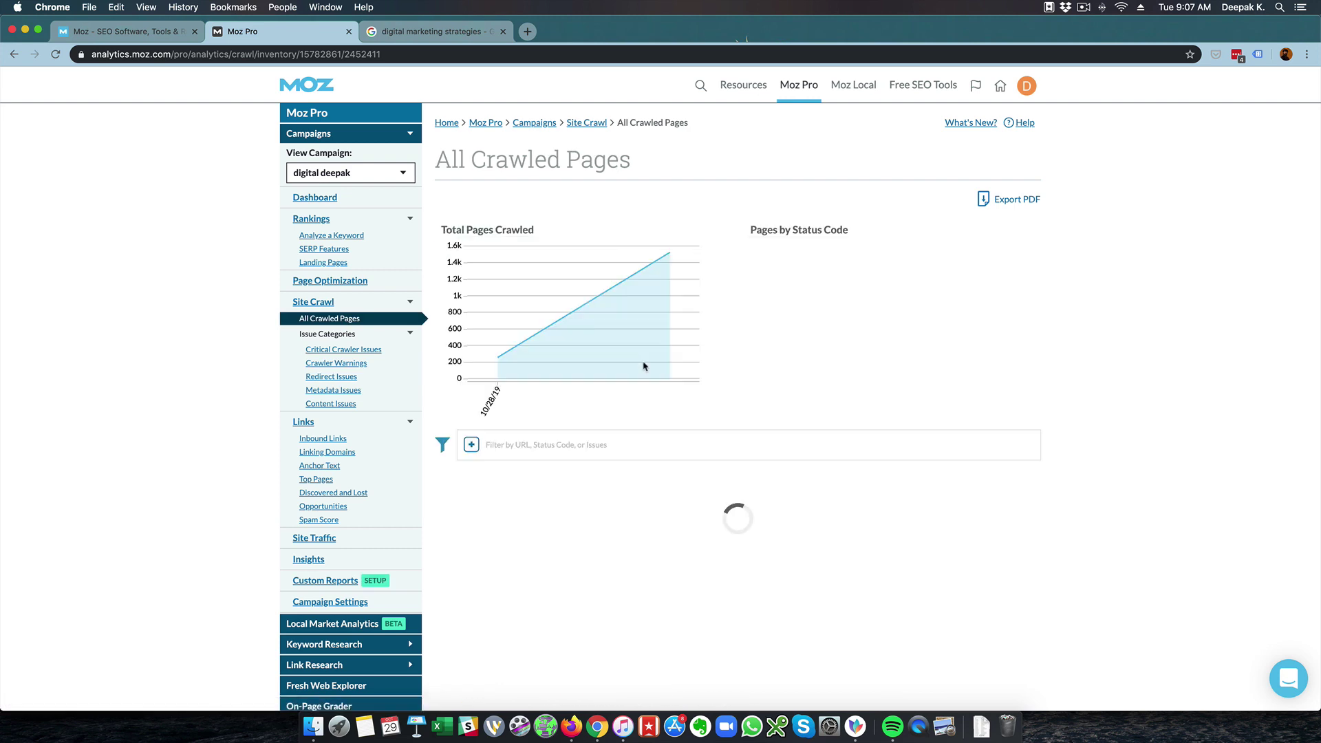
pyautogui.scroll(-3, 644, 367)
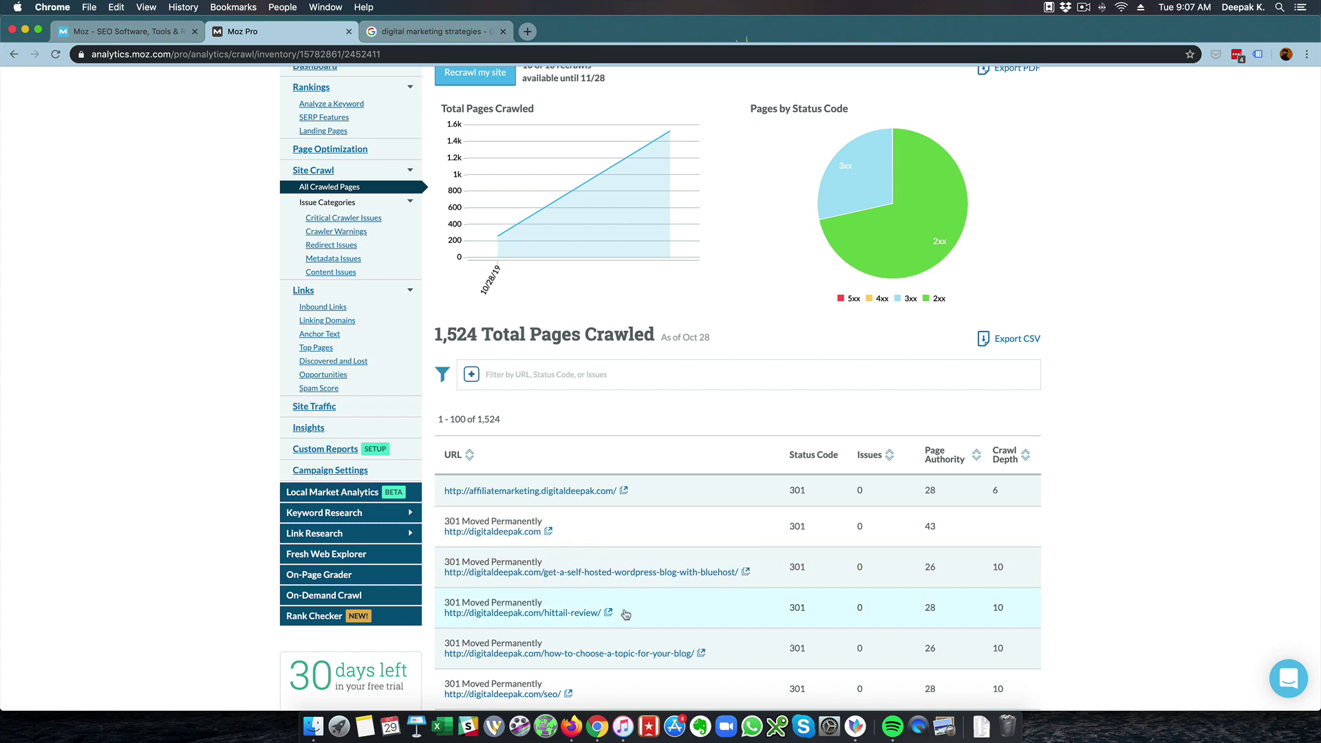
pyautogui.scroll(-5, 623, 613)
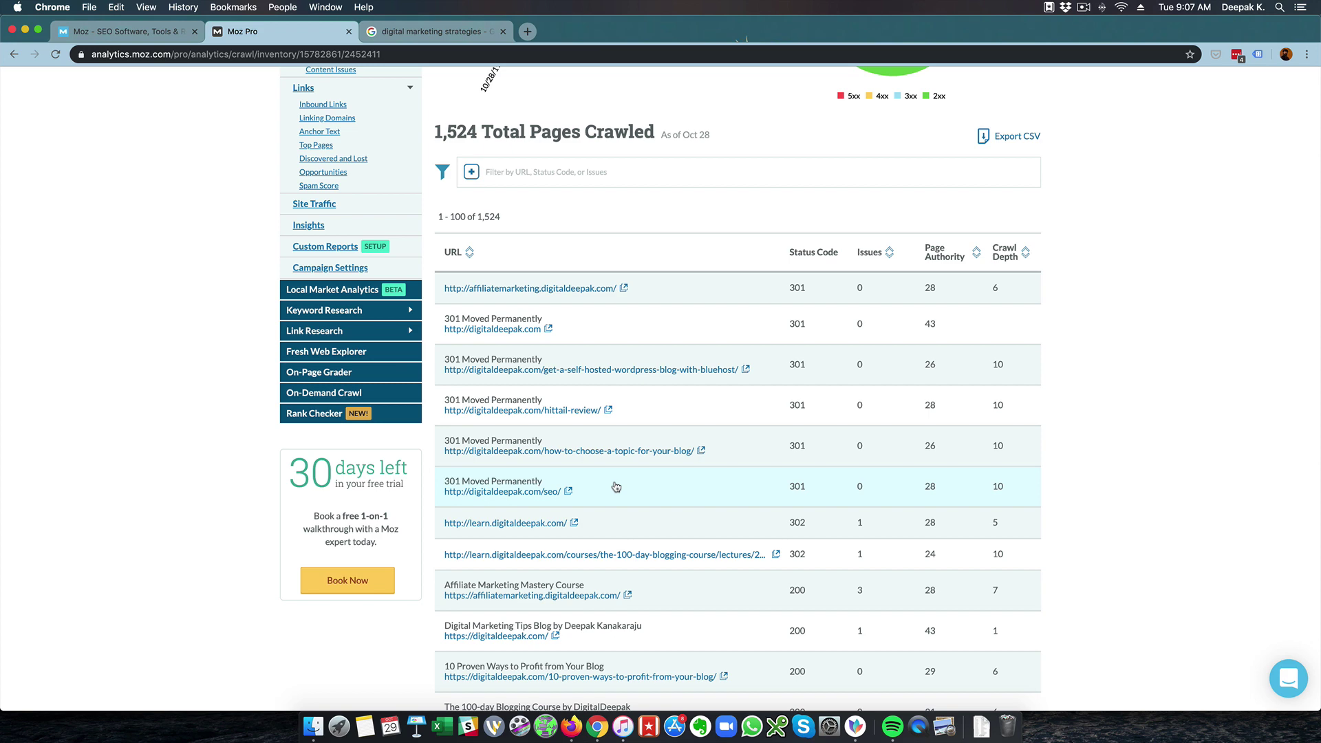
pyautogui.scroll(-4, 616, 486)
pyautogui.scroll(9, 616, 486)
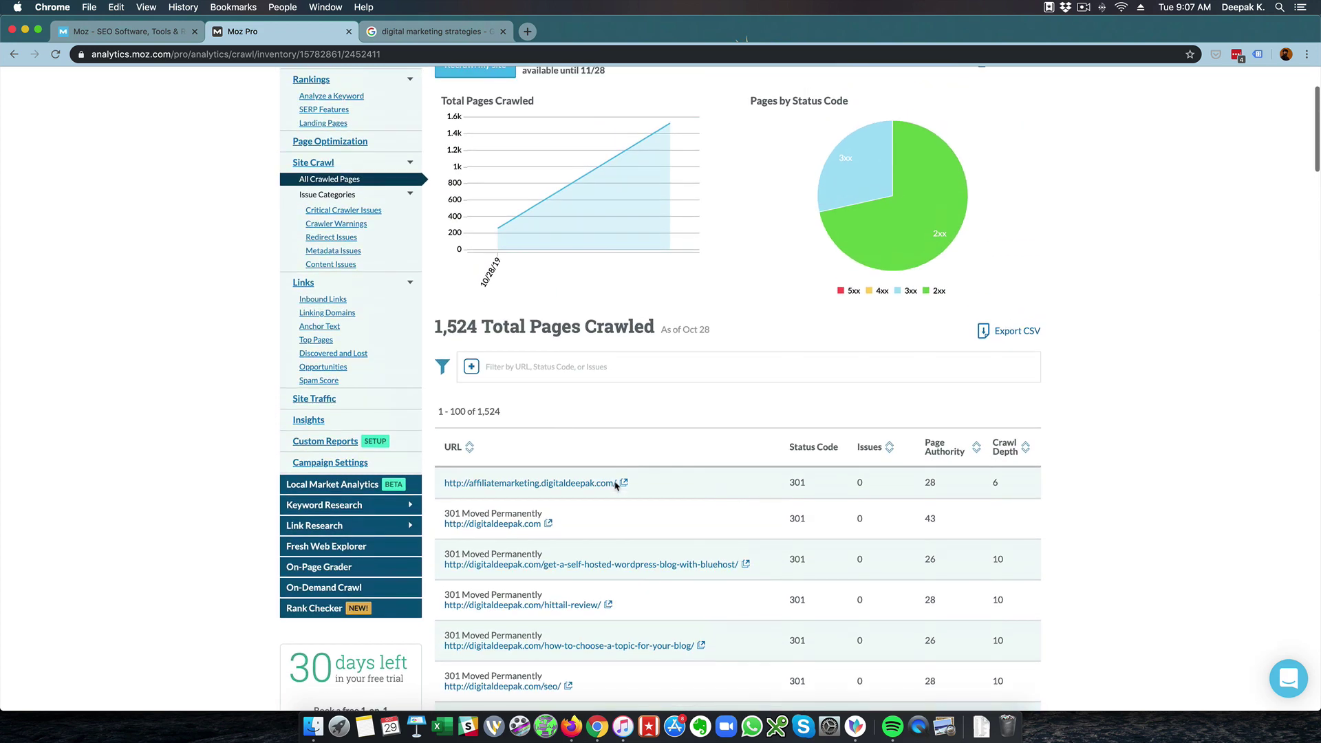
pyautogui.scroll(3, 616, 485)
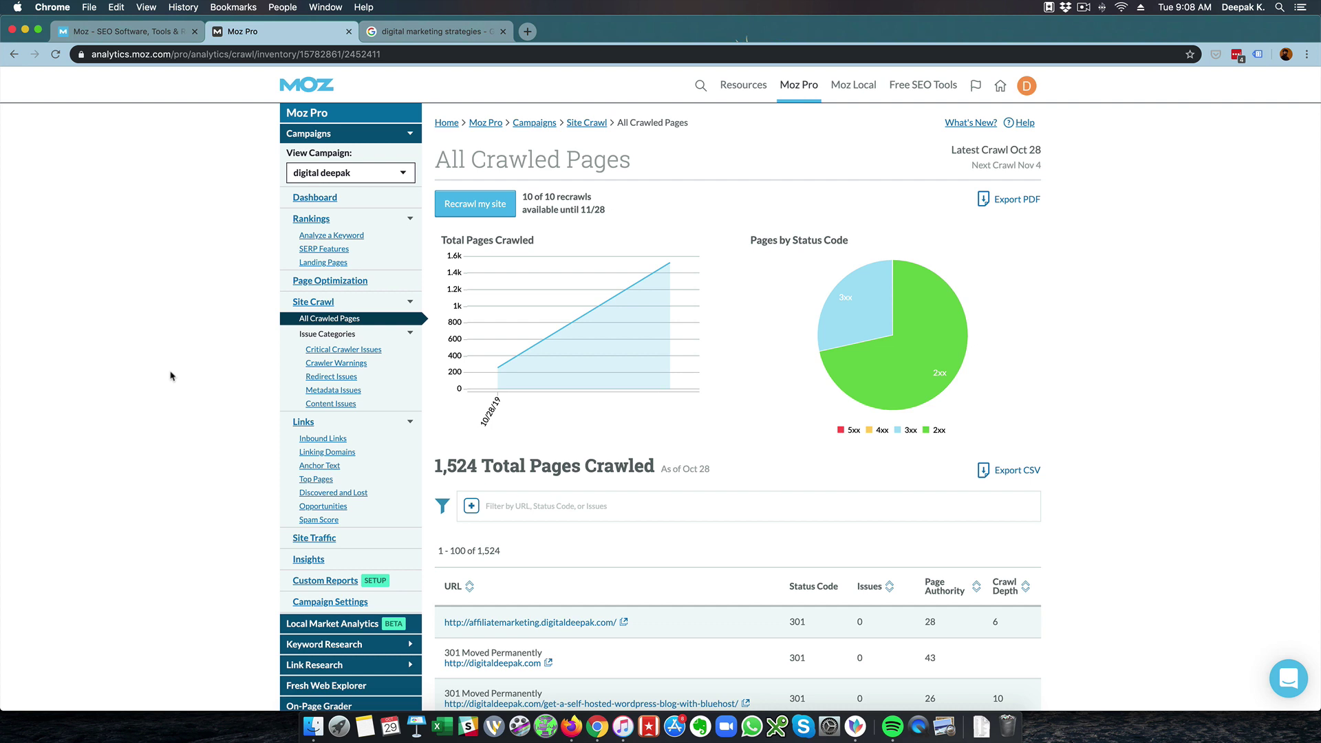
# Open the Critical Crawler Issues report, check the live page behind the 4xx error and its URL, and close that page
pyautogui.click(350, 351)
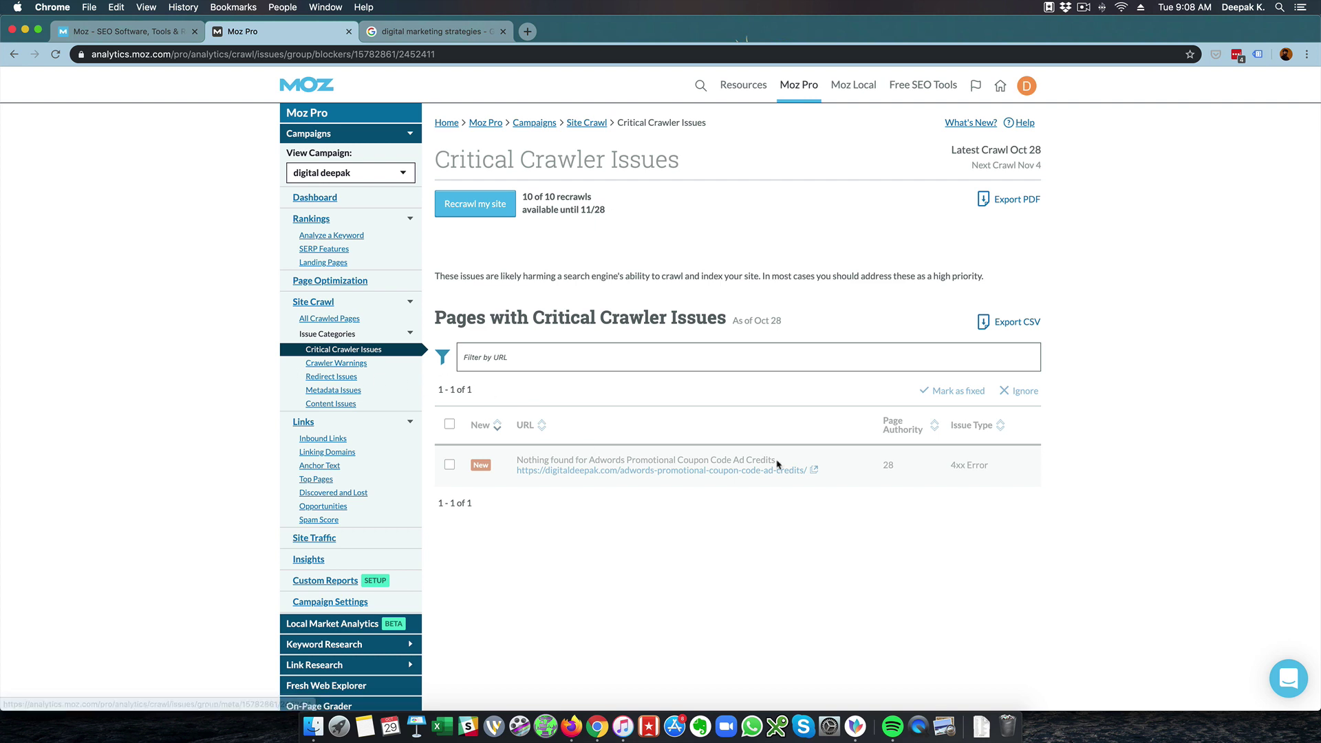
pyautogui.click(814, 472)
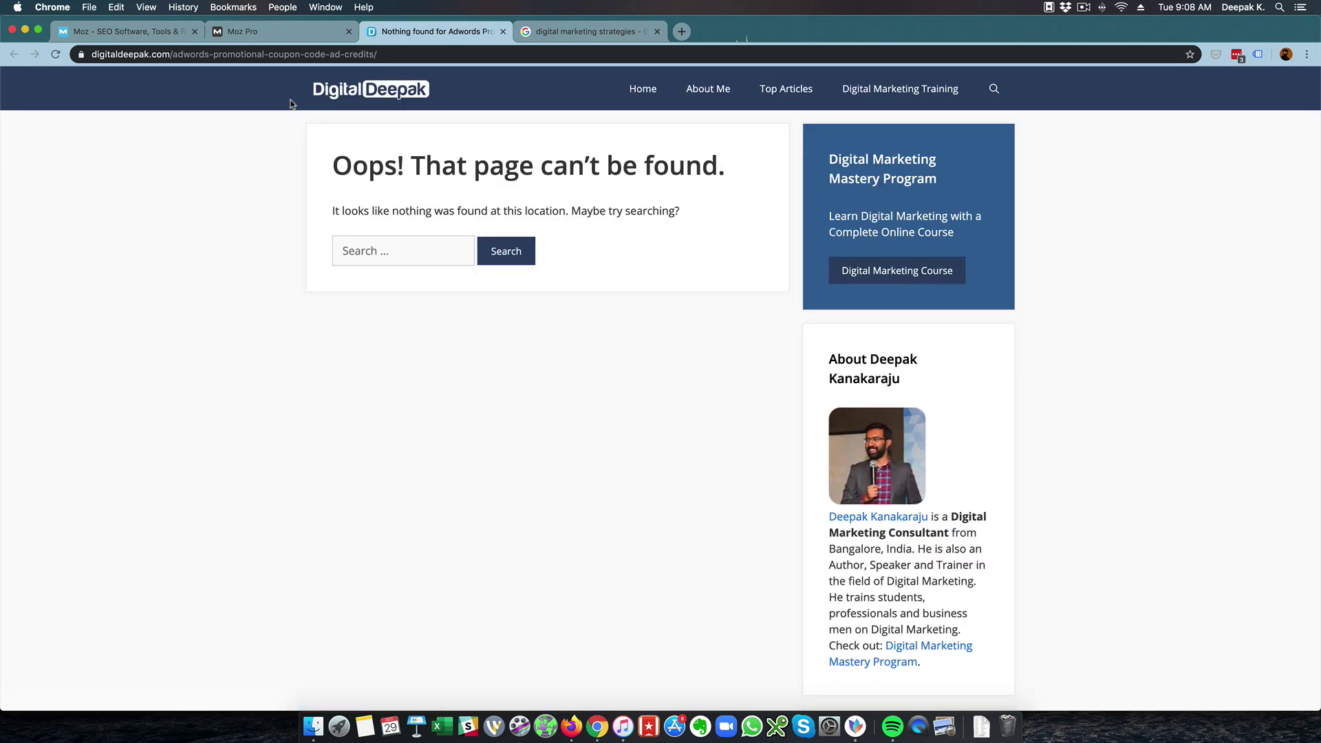
pyautogui.click(258, 55)
pyautogui.click(374, 56)
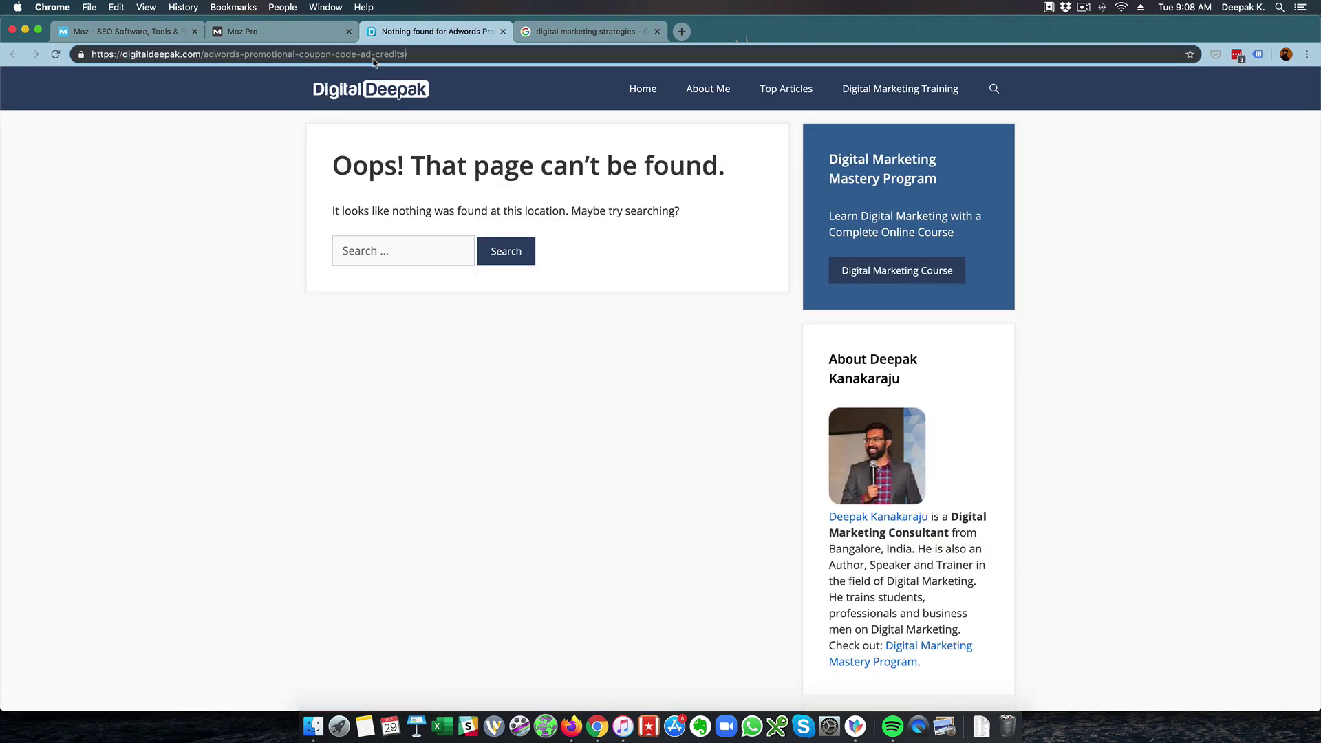
pyautogui.click(503, 32)
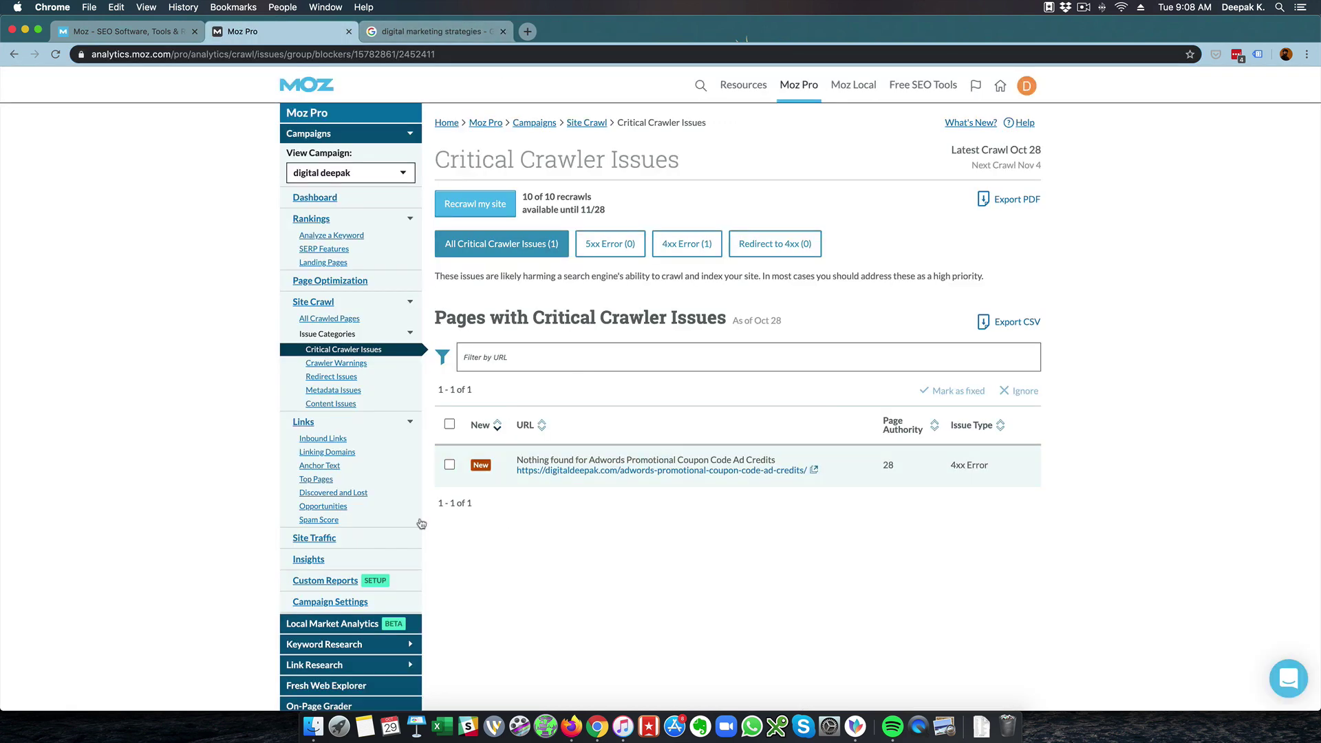
# Go through the Crawler Warnings, Redirect Issues and Metadata Issues reports in turn, looking over the list of redirected URLs
pyautogui.click(343, 366)
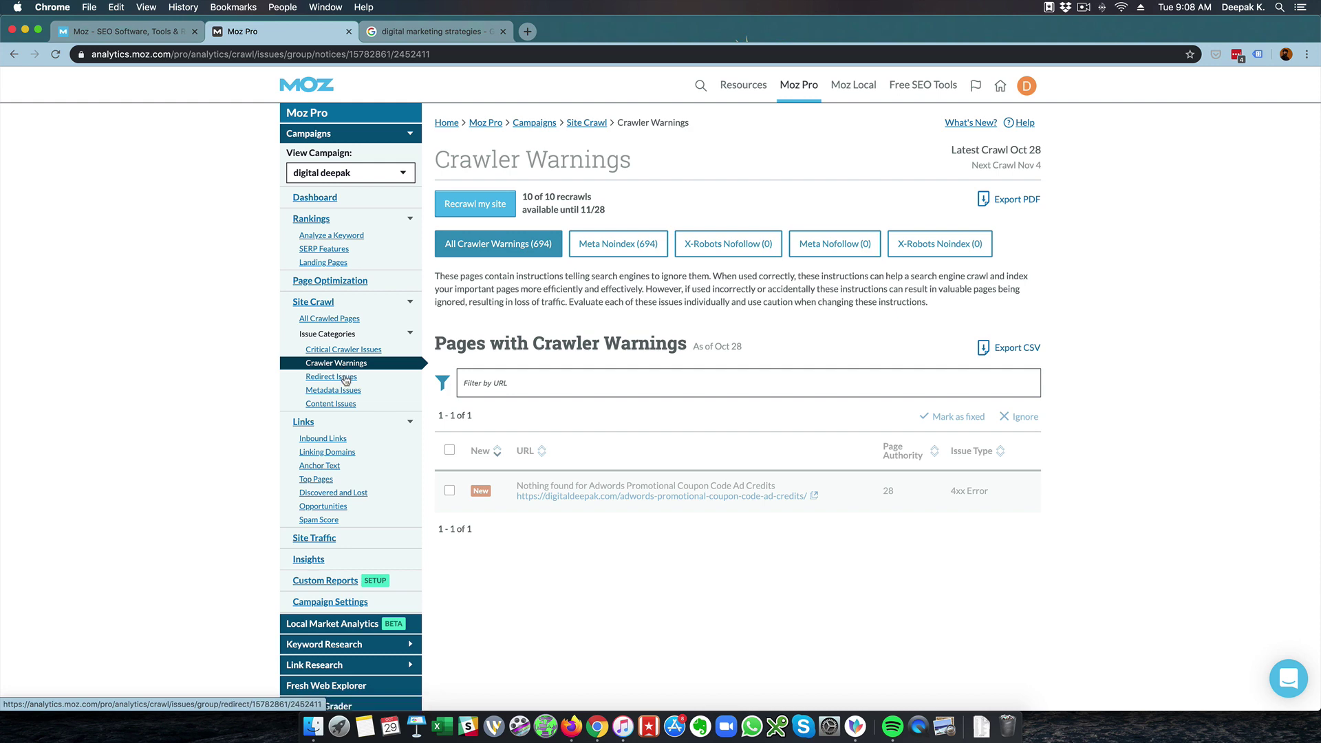
pyautogui.click(346, 378)
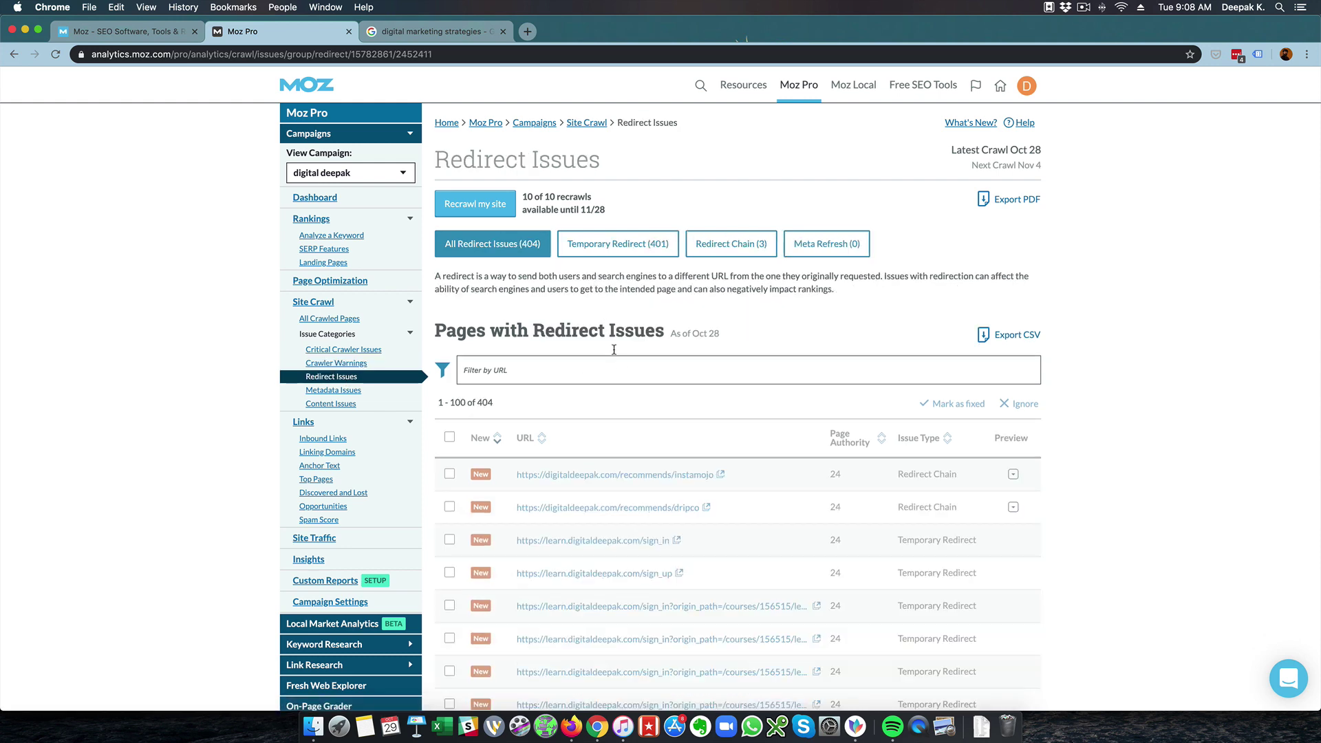
pyautogui.scroll(-3, 631, 423)
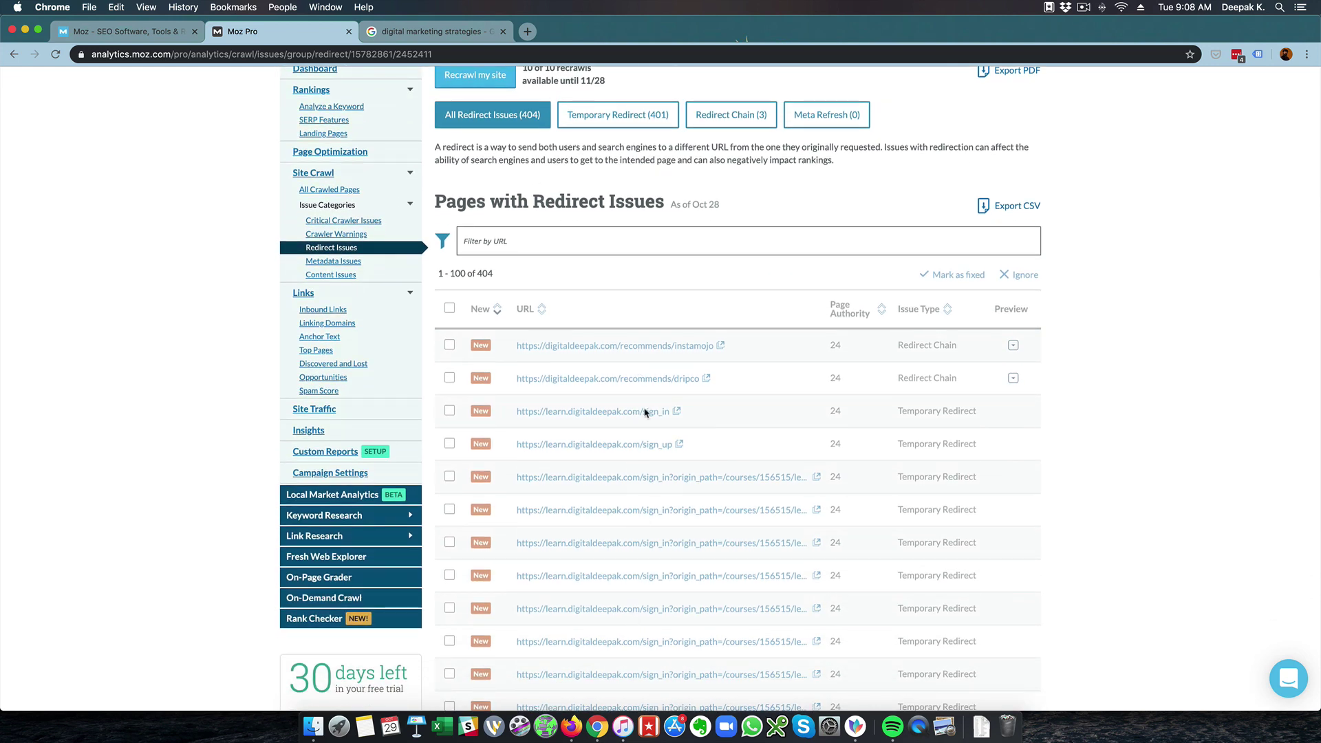
pyautogui.scroll(-5, 647, 369)
pyautogui.scroll(10, 647, 370)
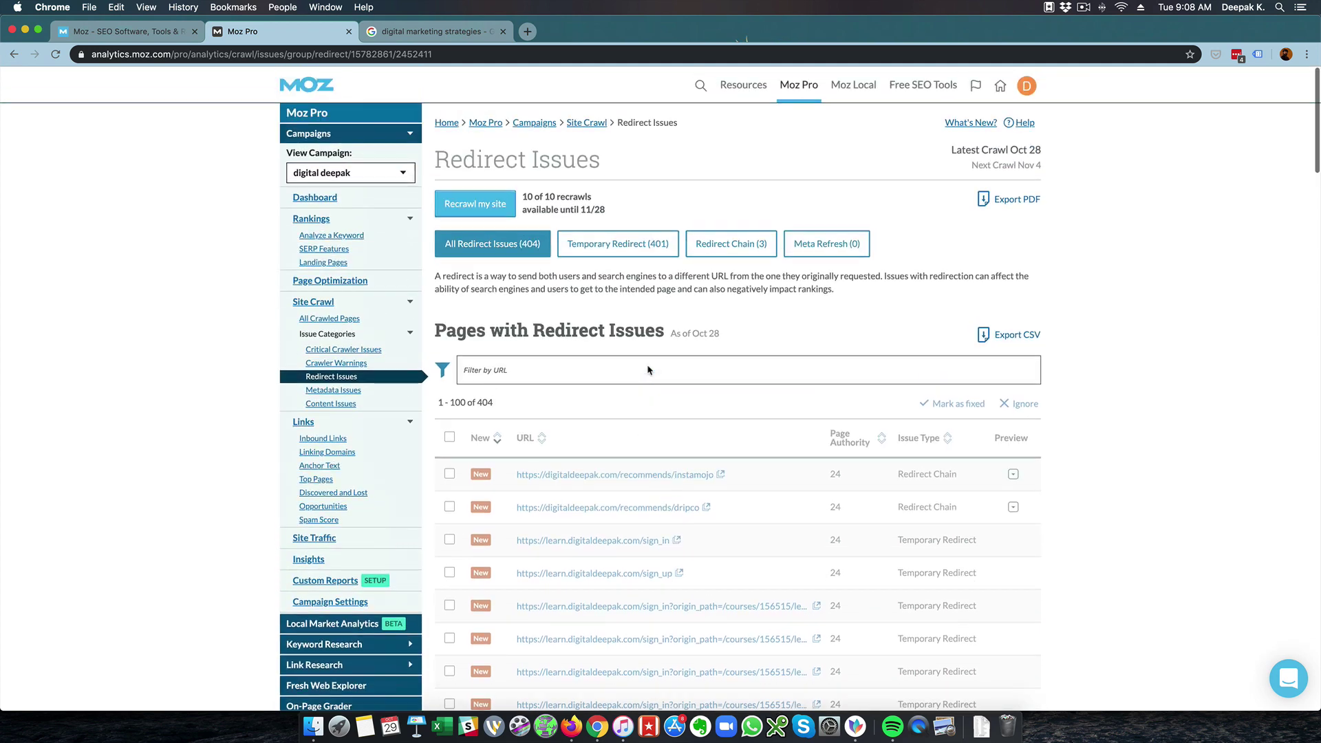
pyautogui.click(351, 391)
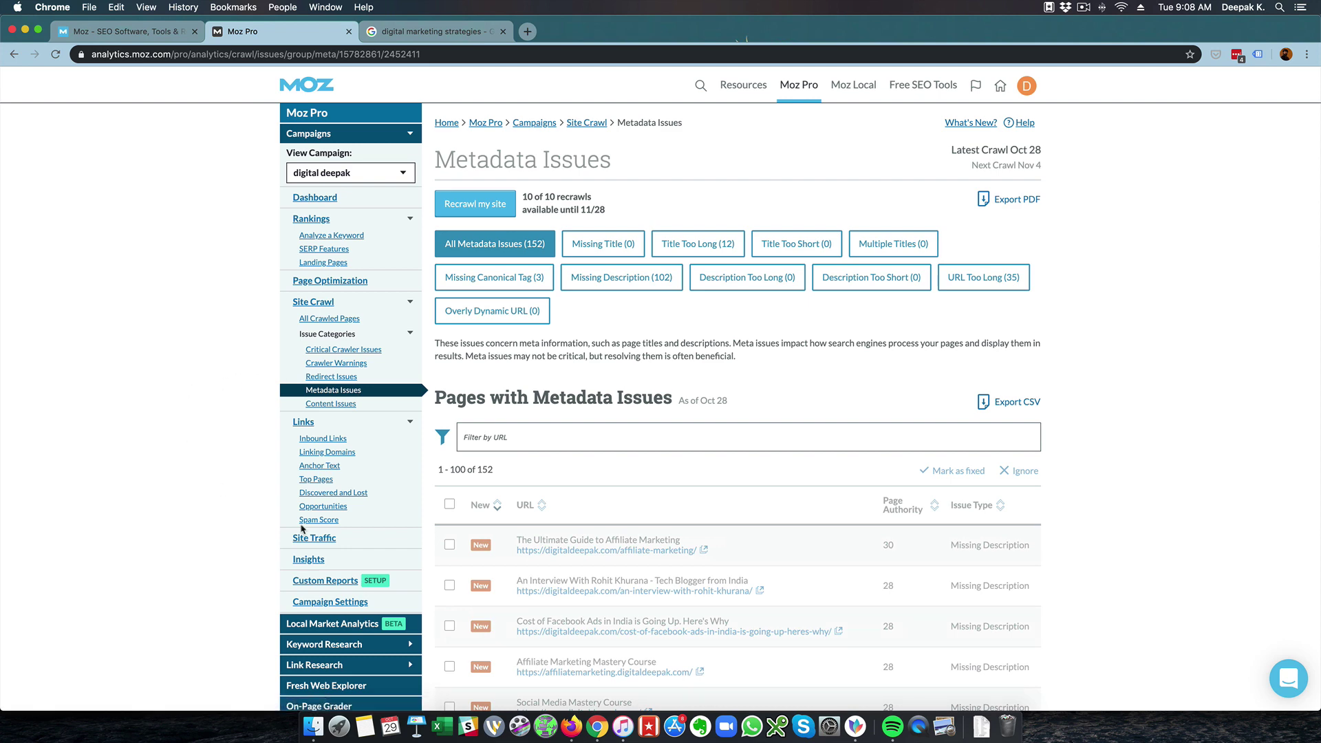
# Open the Content Issues report, look through its affected pages, check the live Social Media Mastery Course page, and return to Moz Pro
pyautogui.click(336, 410)
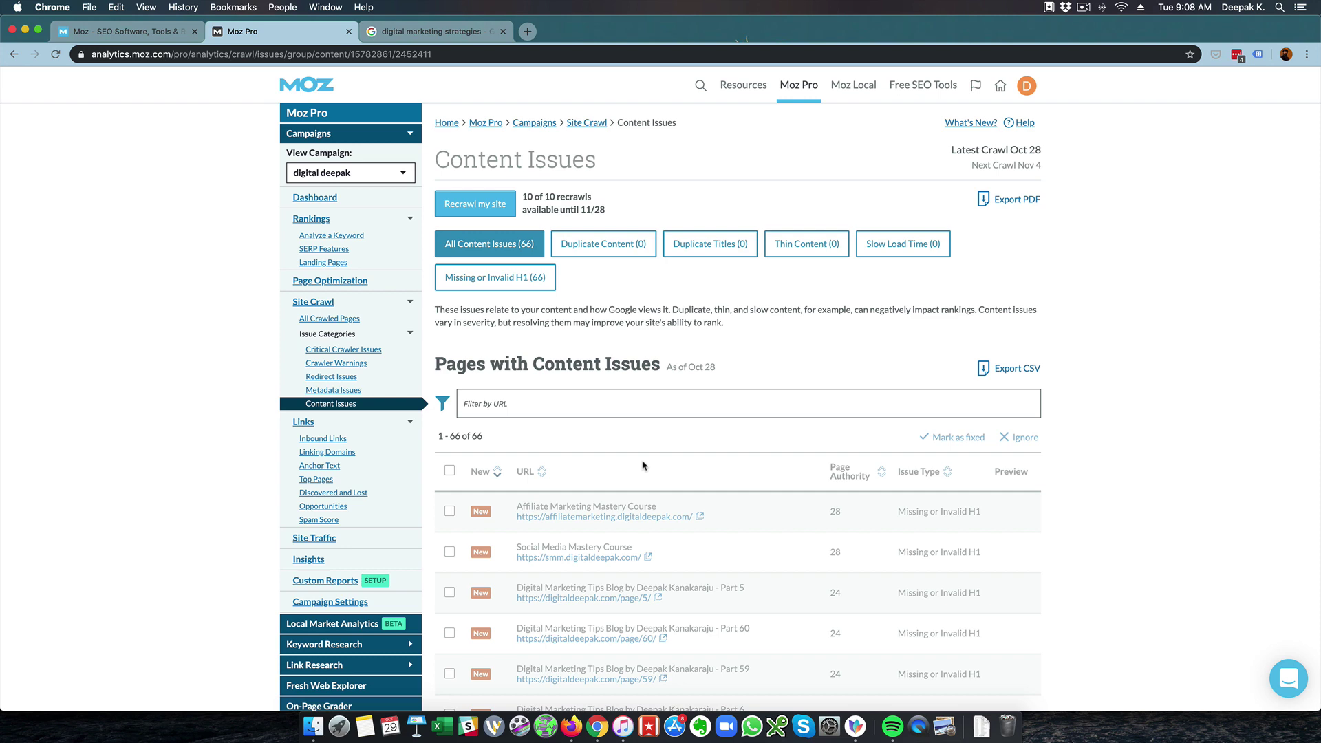
pyautogui.scroll(-5, 644, 465)
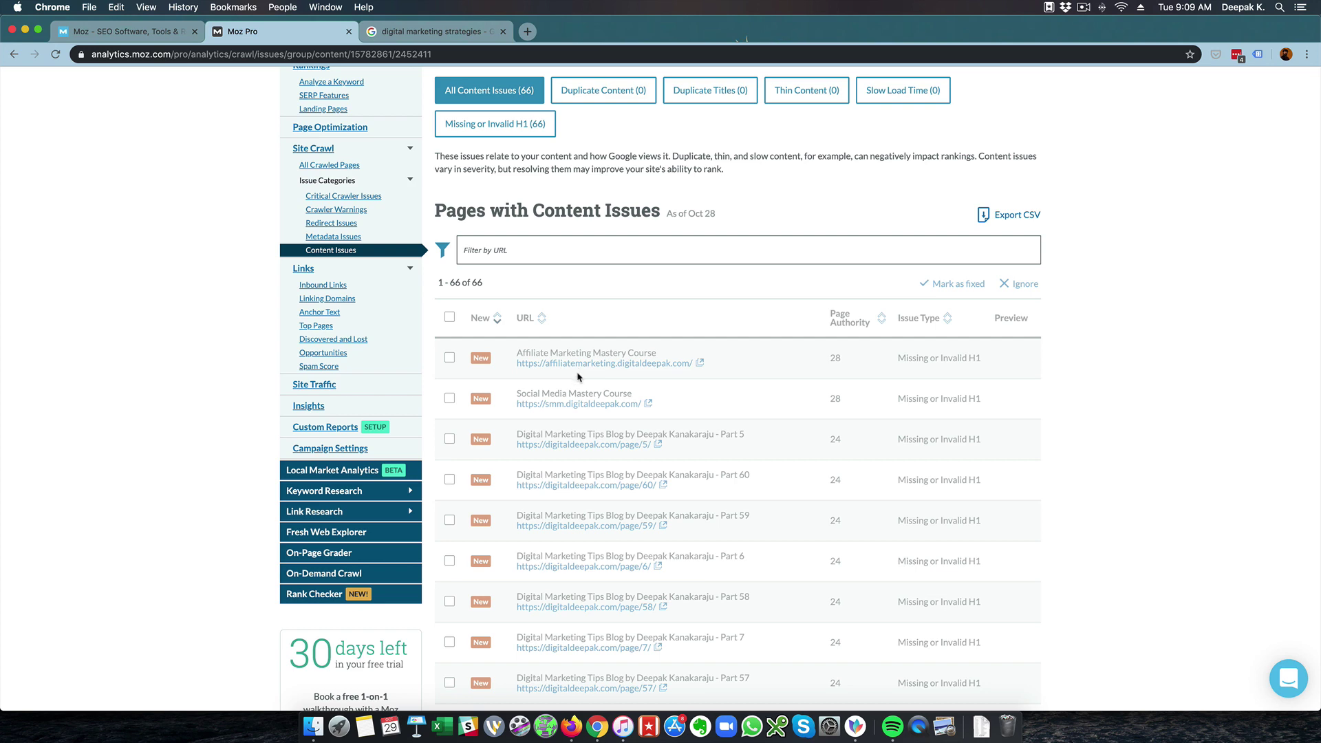
pyautogui.scroll(5, 576, 371)
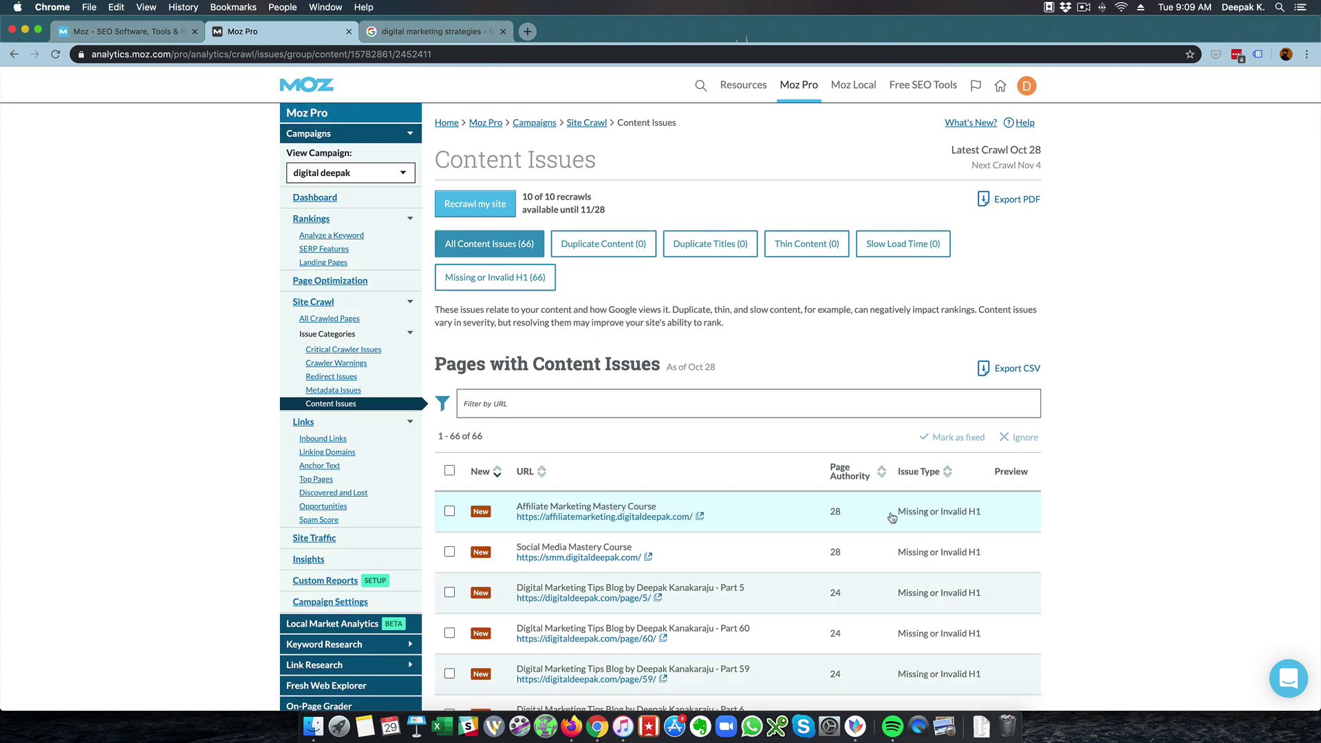
pyautogui.click(647, 558)
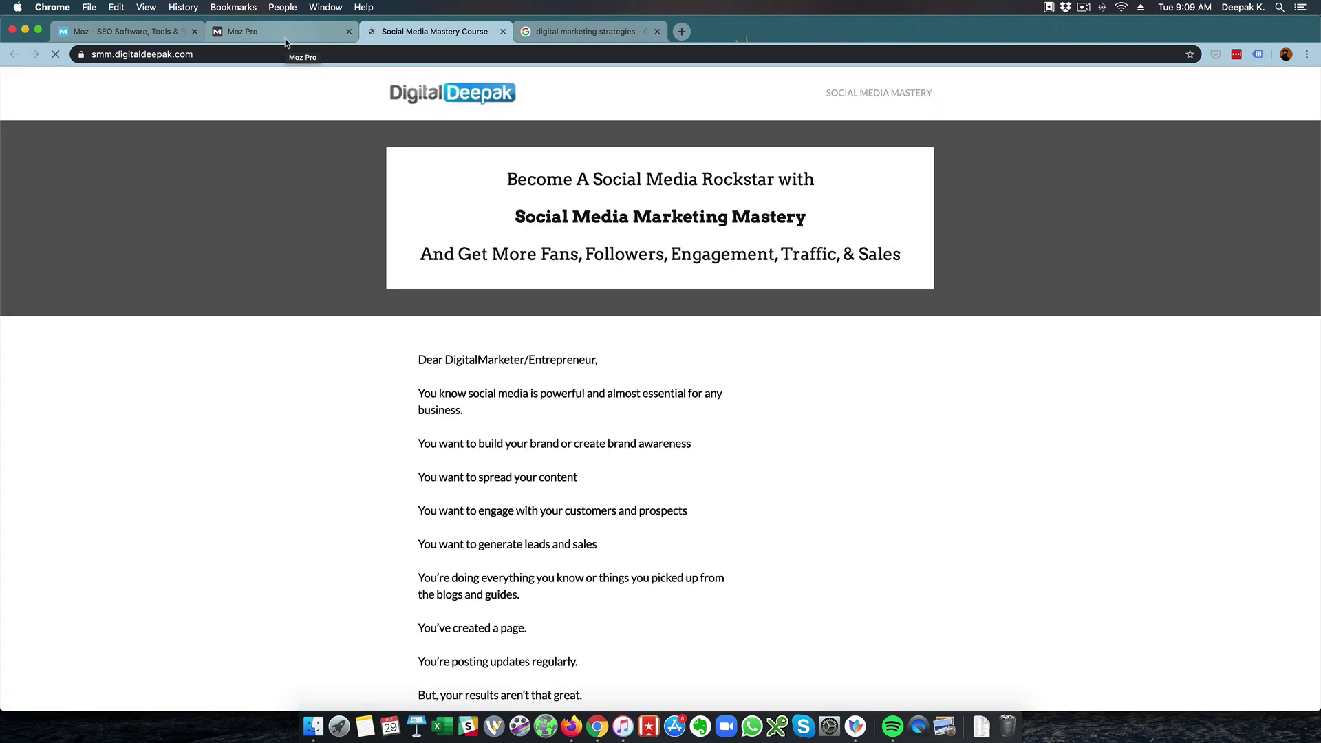
pyautogui.click(286, 42)
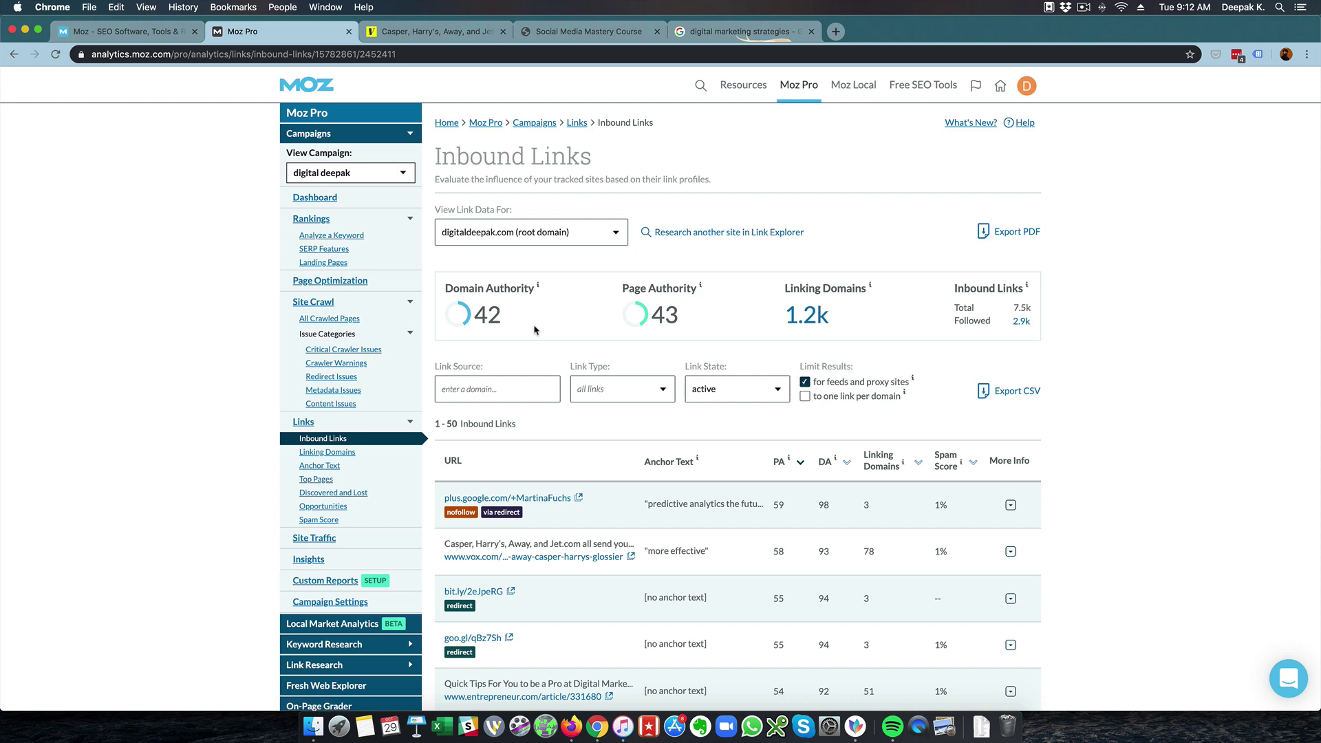
# Review the inbound links table, find "more effec" in the open Vox article, and follow the link on that anchor text
pyautogui.scroll(-5, 535, 330)
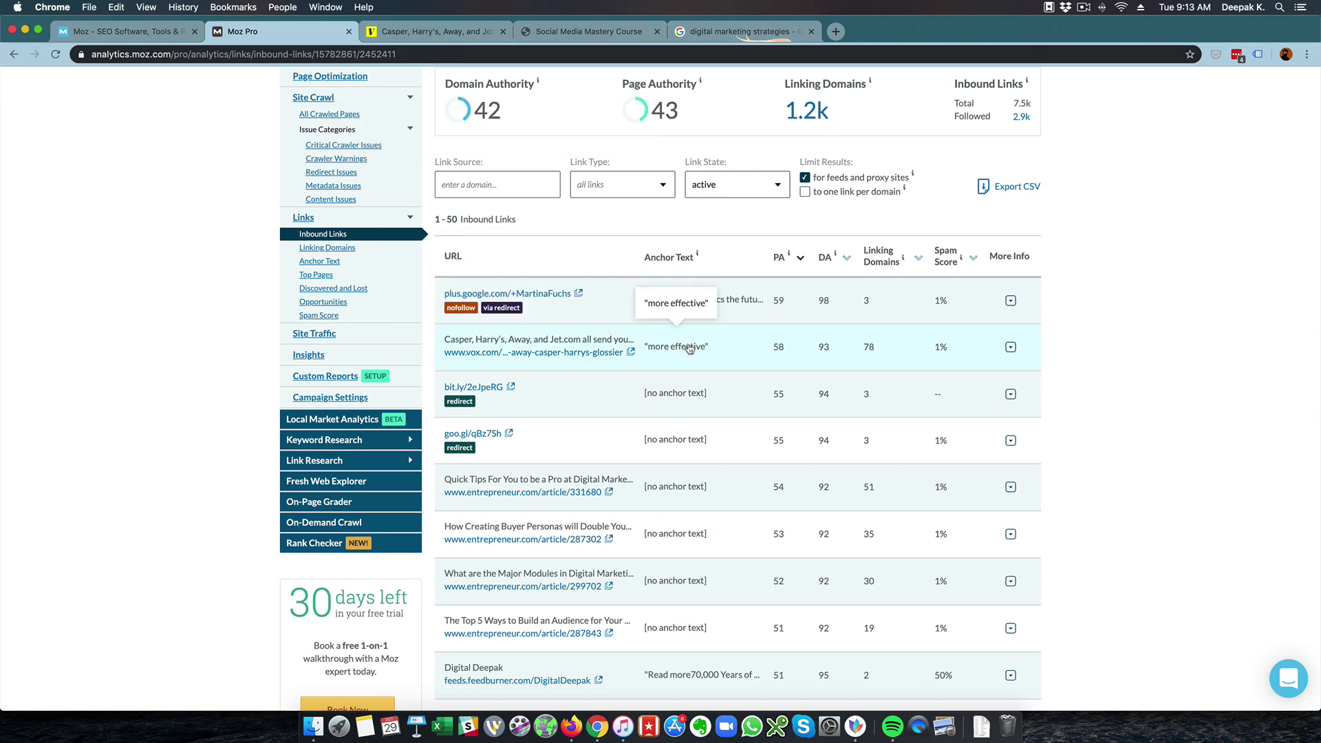
pyautogui.click(484, 33)
pyautogui.press('super+f')
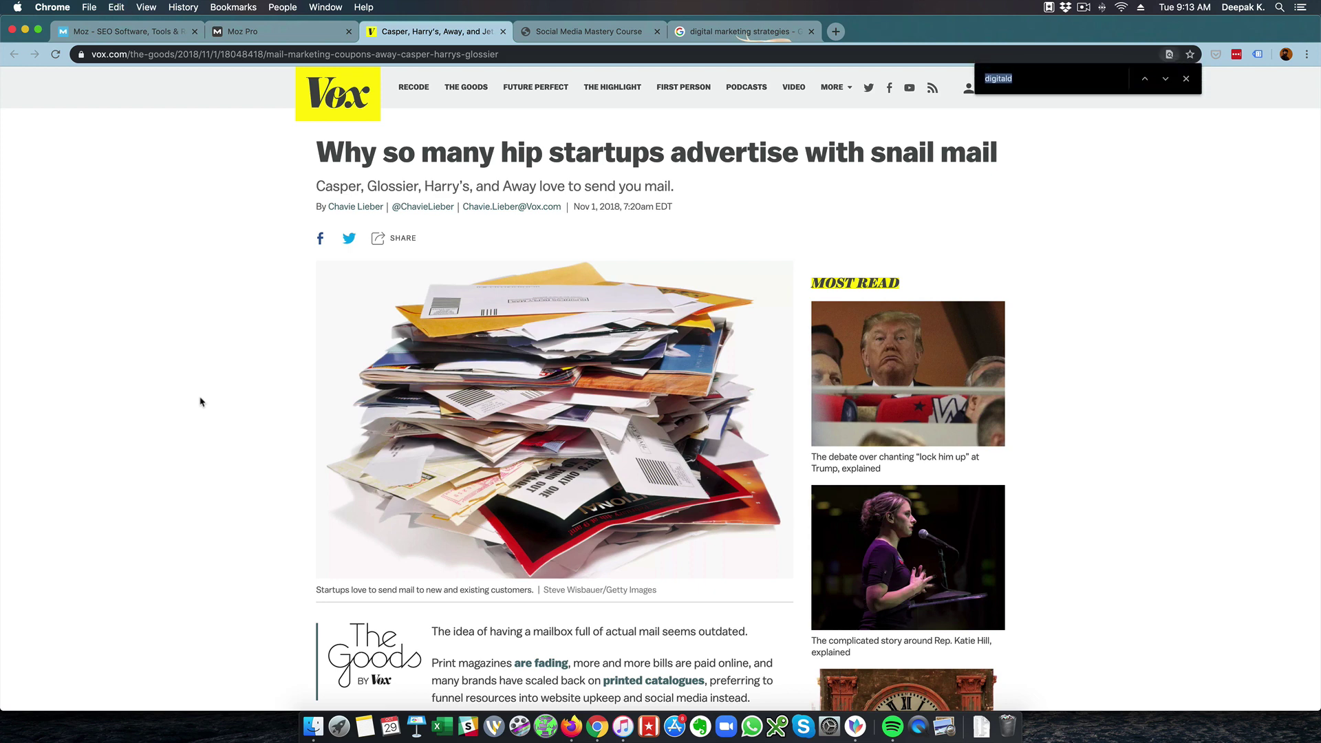
pyautogui.press('Return')
pyautogui.press('Return')
pyautogui.write('effec')
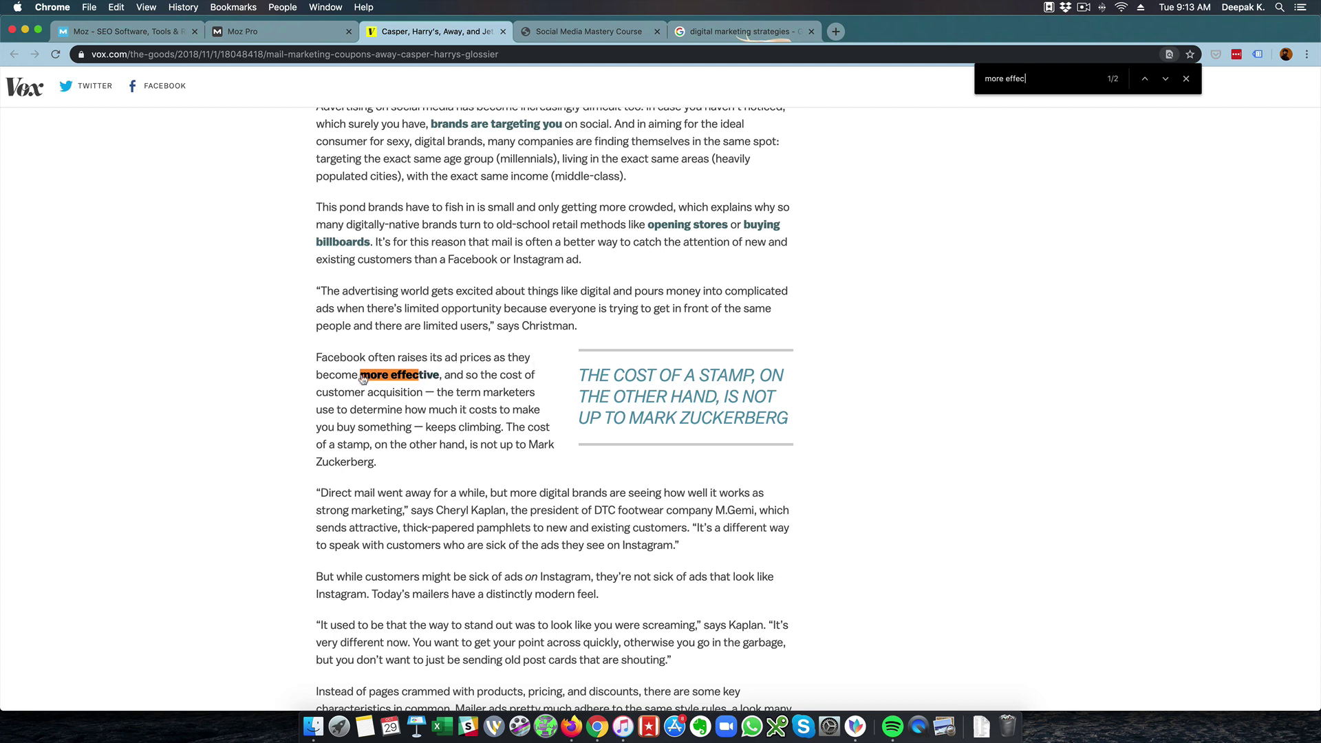
pyautogui.click(414, 375)
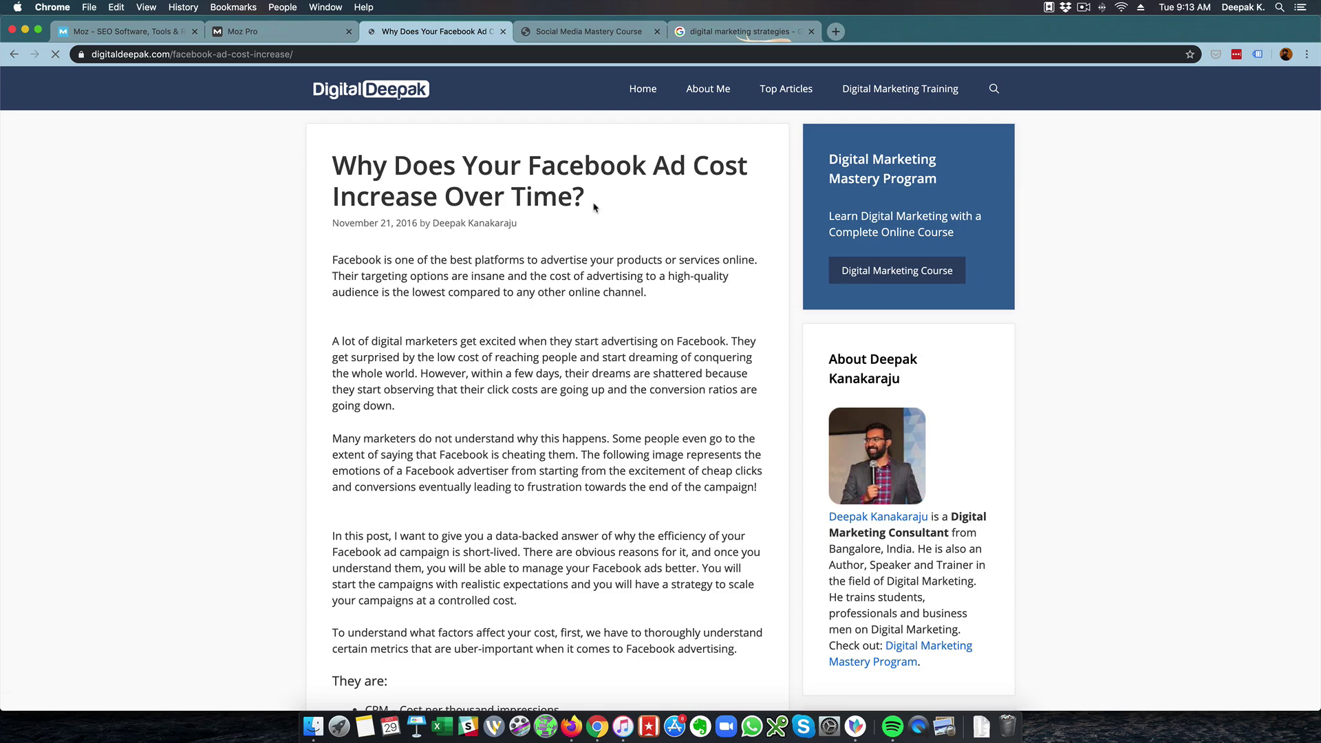
# Skim the linked blog post on rising Facebook ad costs, including its CPM, CTR and frequency sections, and return to its beginning
pyautogui.scroll(-3, 594, 205)
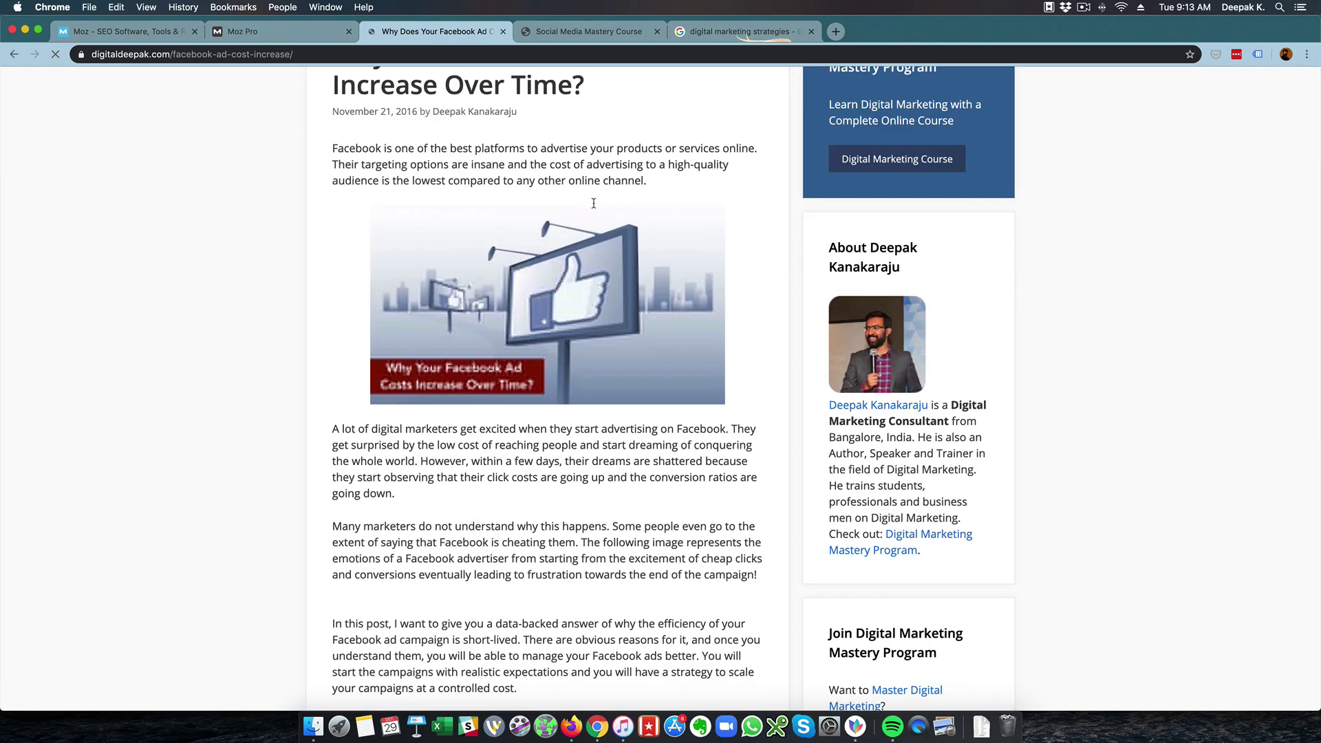
pyautogui.scroll(-20, 594, 203)
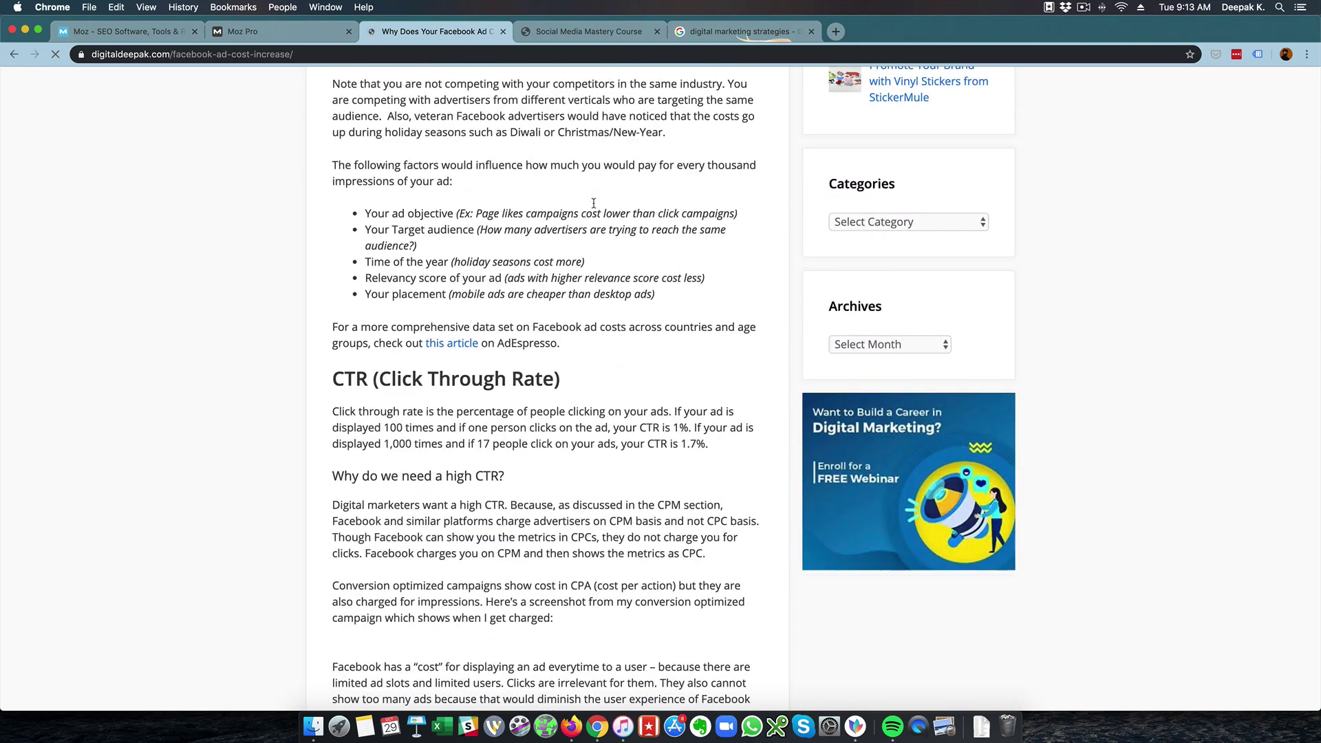
pyautogui.scroll(-20, 594, 203)
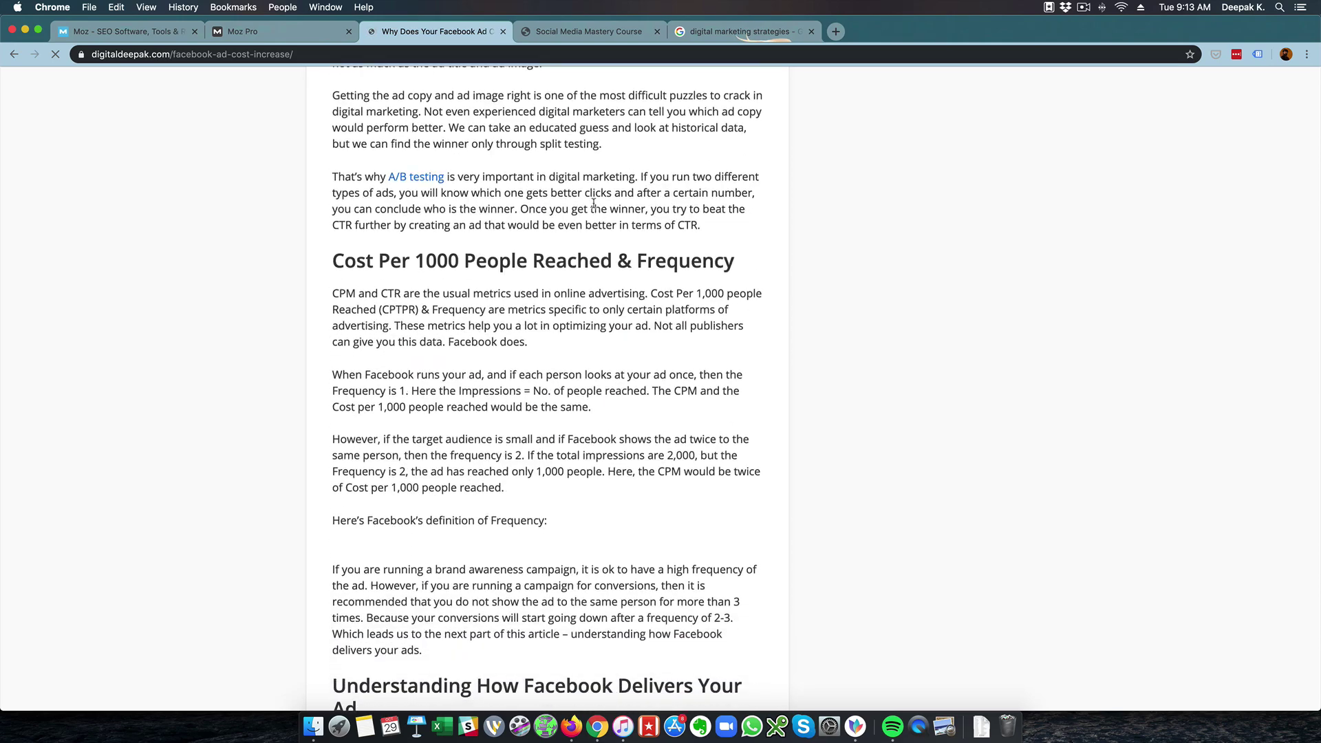
pyautogui.scroll(-10, 593, 203)
pyautogui.scroll(20, 593, 203)
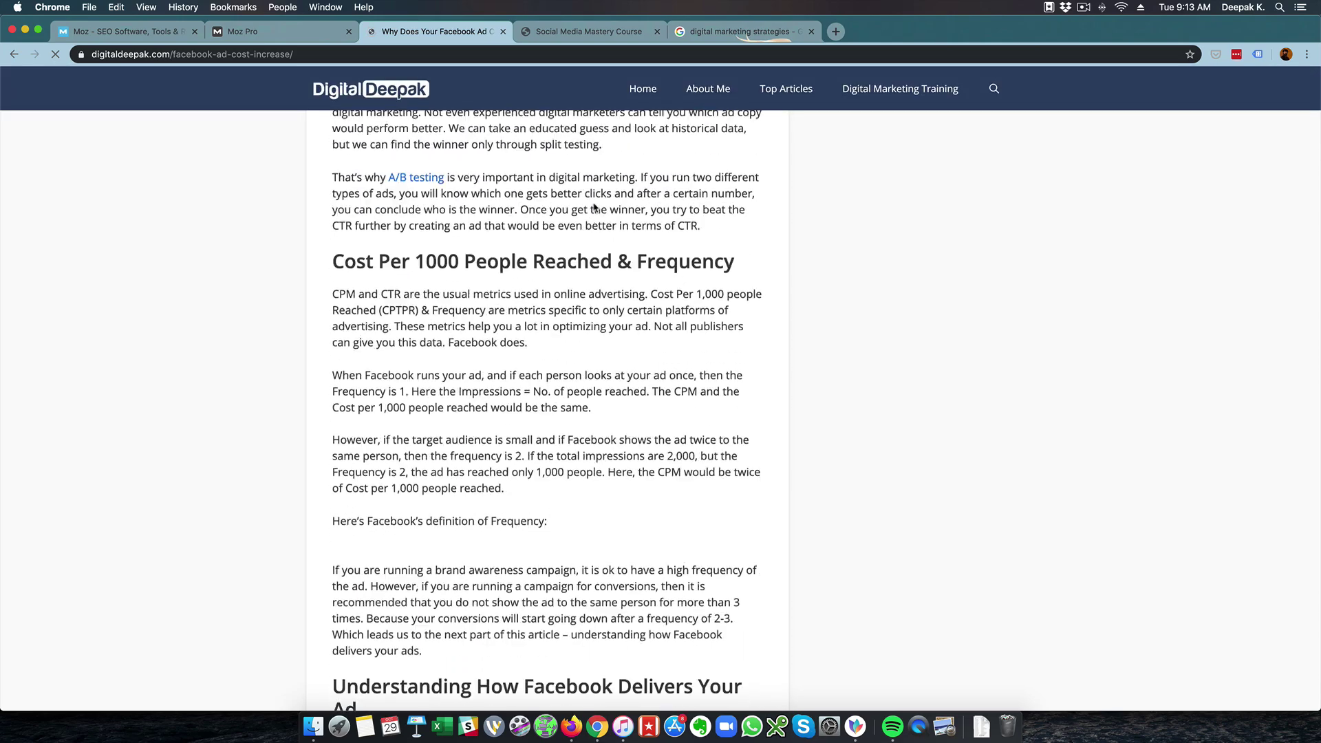
pyautogui.scroll(20, 594, 207)
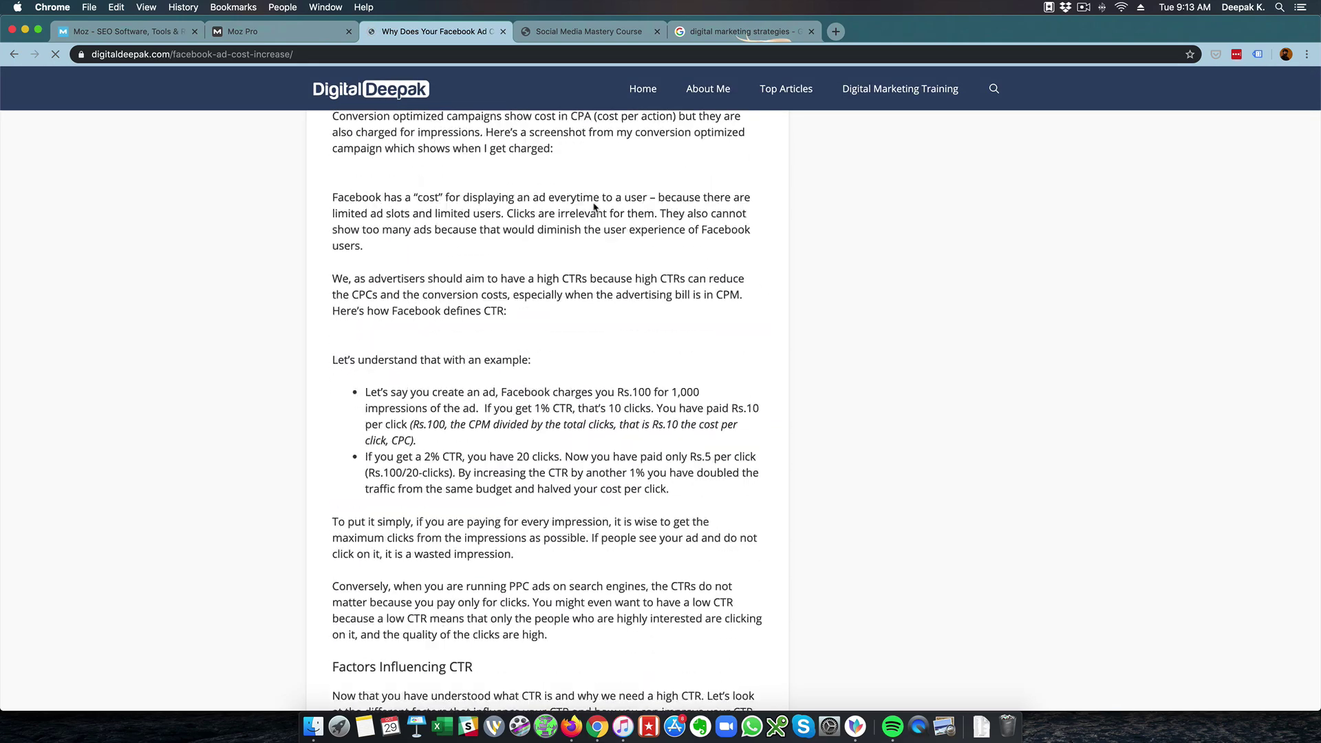
pyautogui.scroll(20, 594, 207)
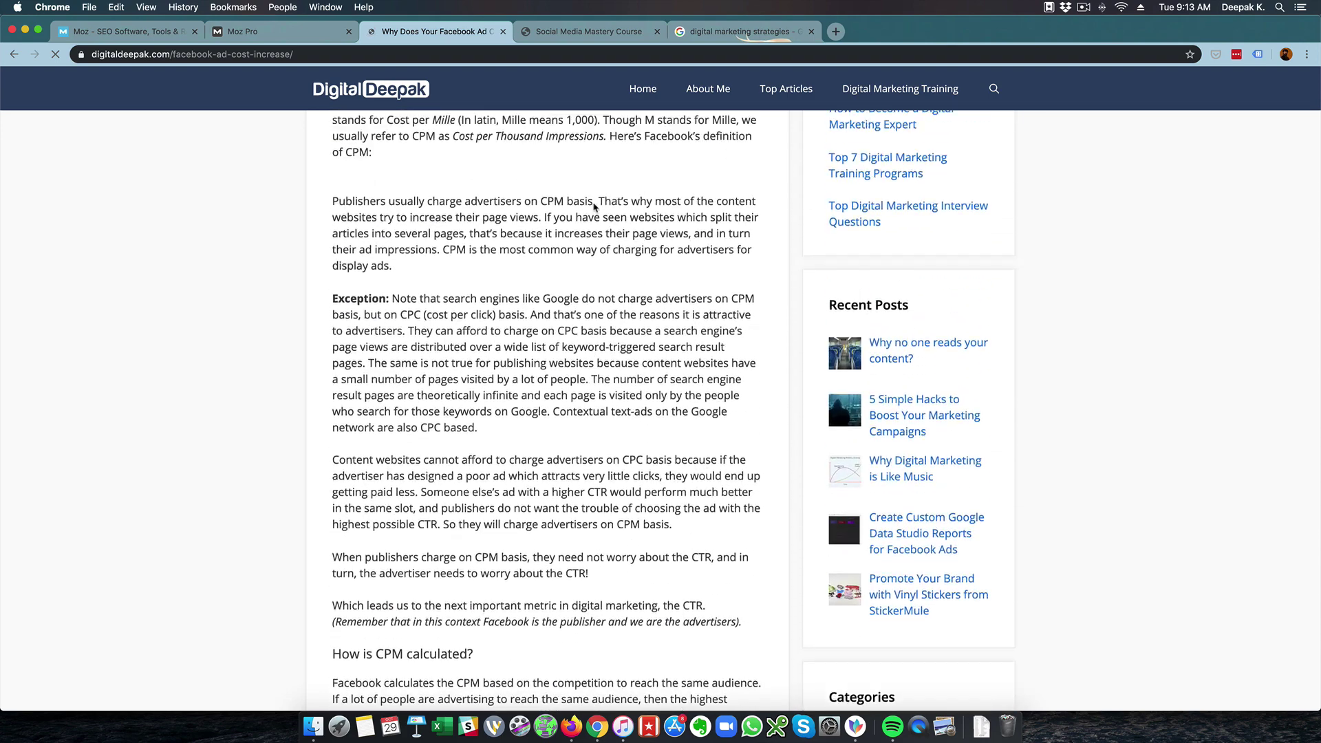
pyautogui.scroll(10, 593, 207)
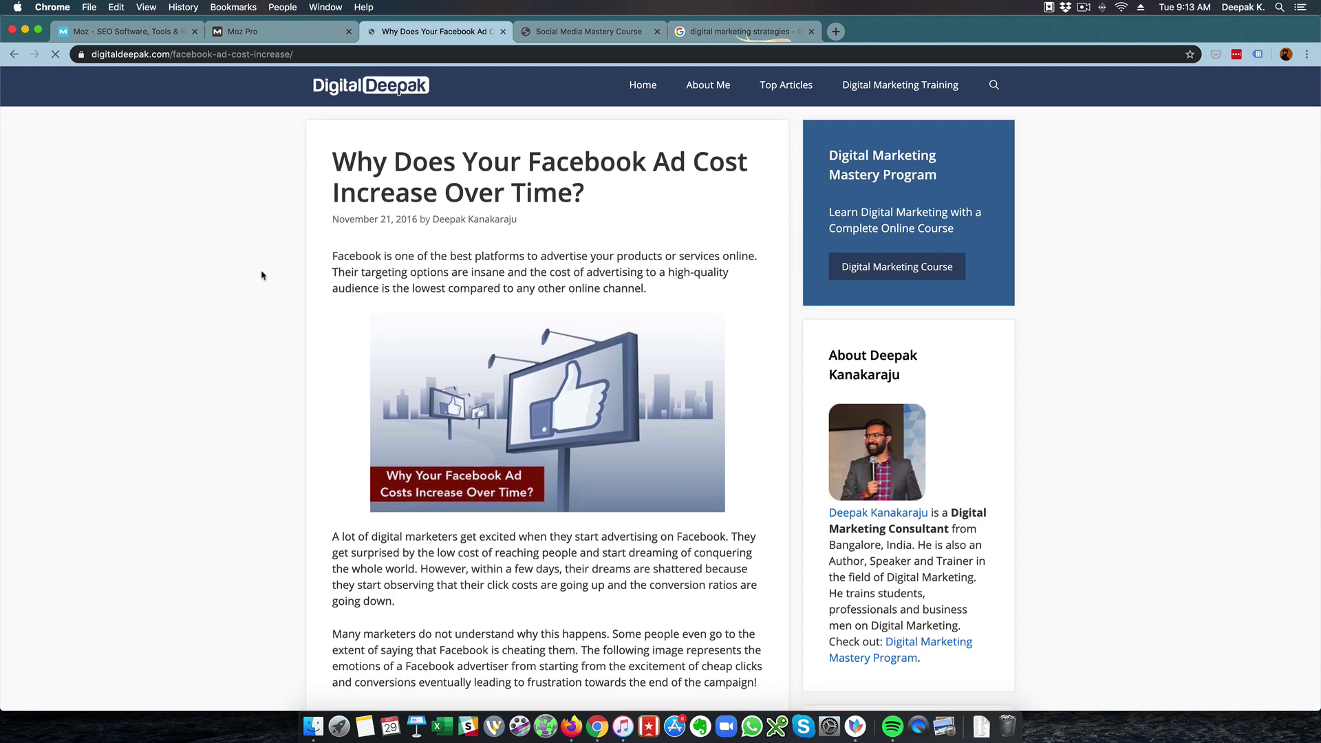
pyautogui.scroll(-6, 261, 275)
pyautogui.scroll(-14, 261, 275)
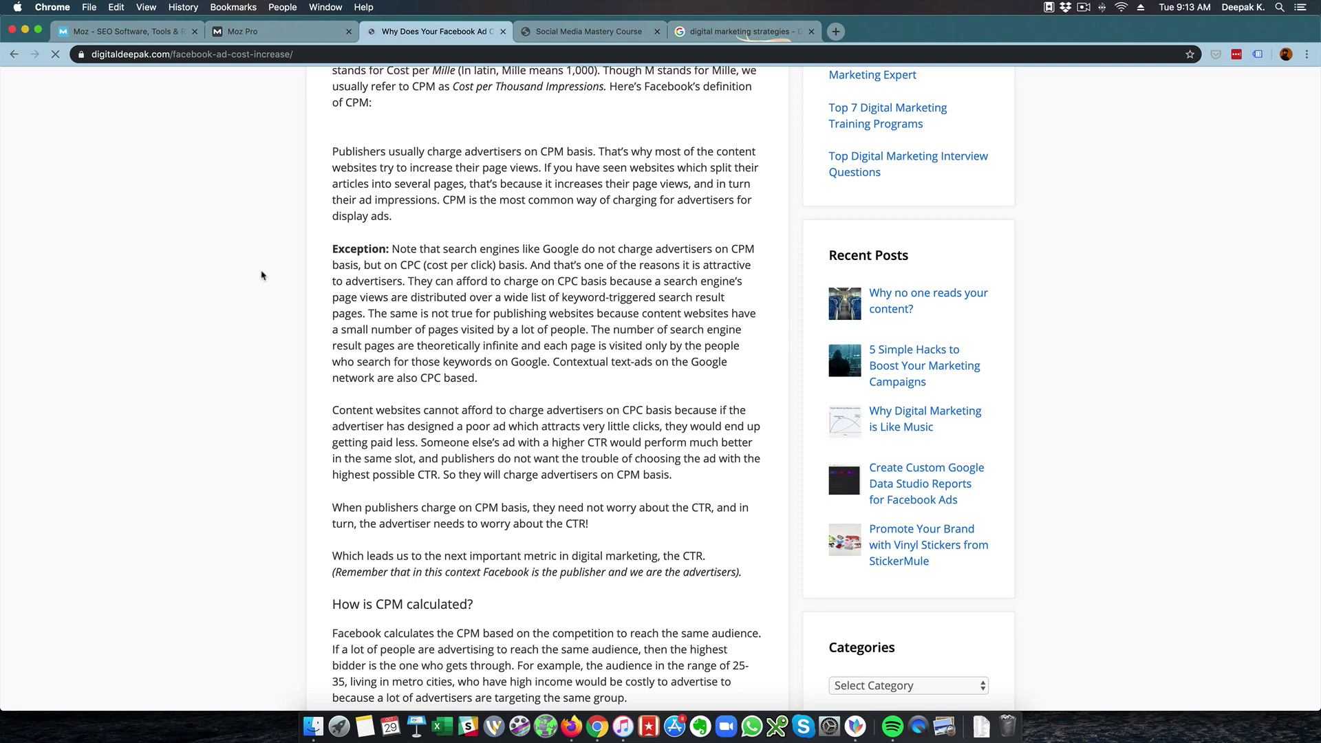
pyautogui.scroll(20, 262, 275)
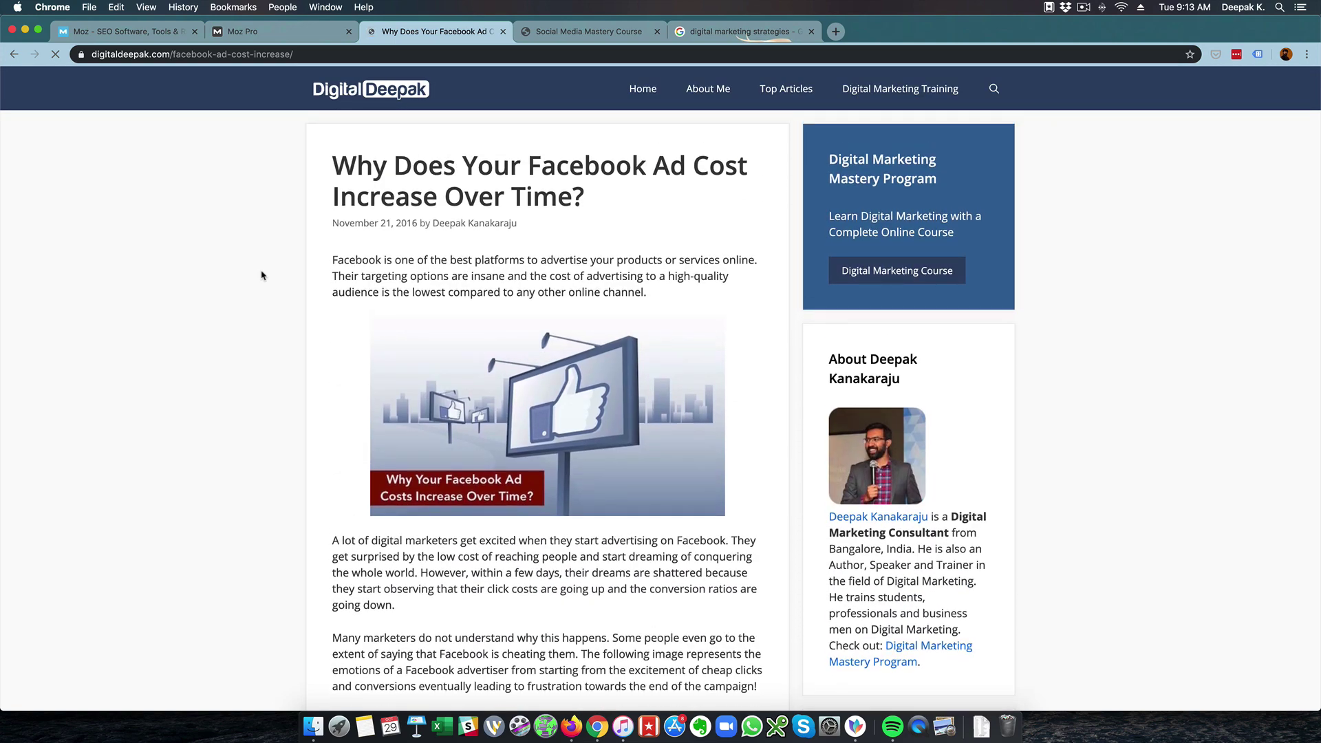
# From the inbound links list, open the entrepreneur.com/article/331680 page, follow its guest writer's website link, and return to the list
pyautogui.click(268, 35)
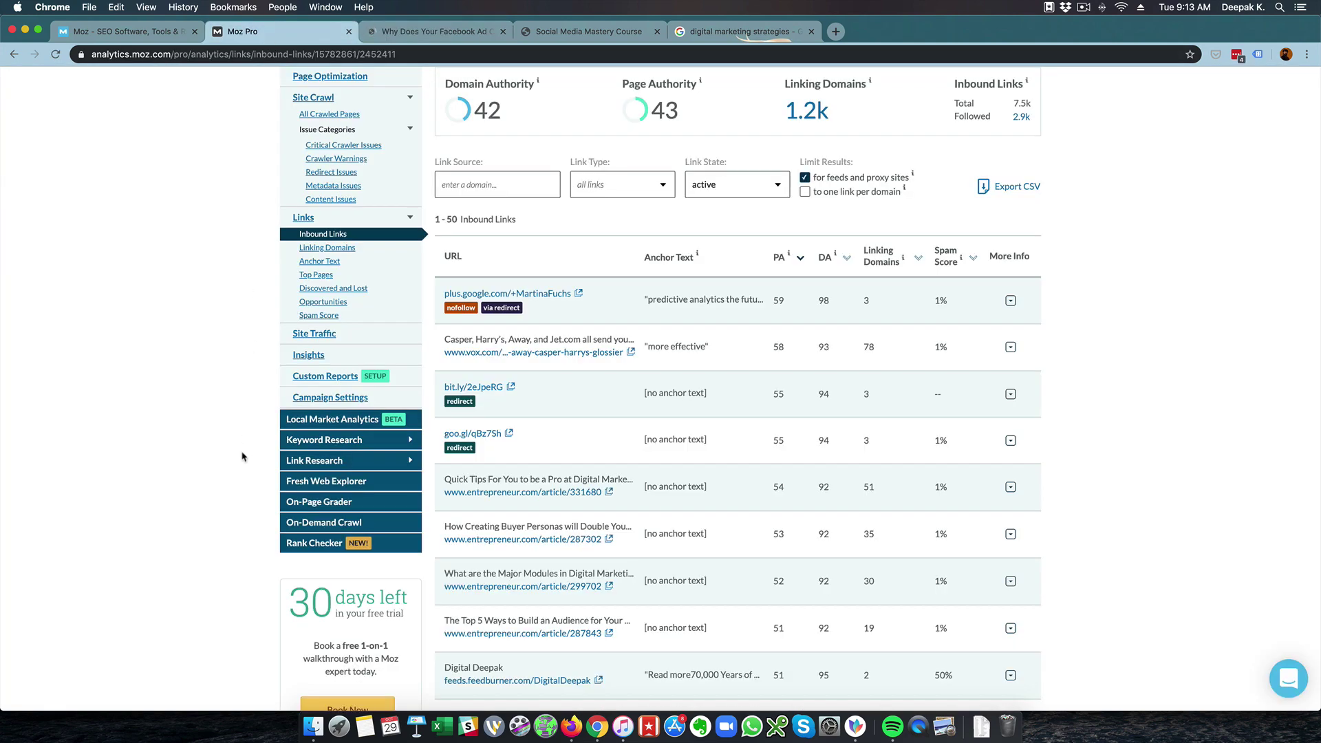
pyautogui.click(609, 493)
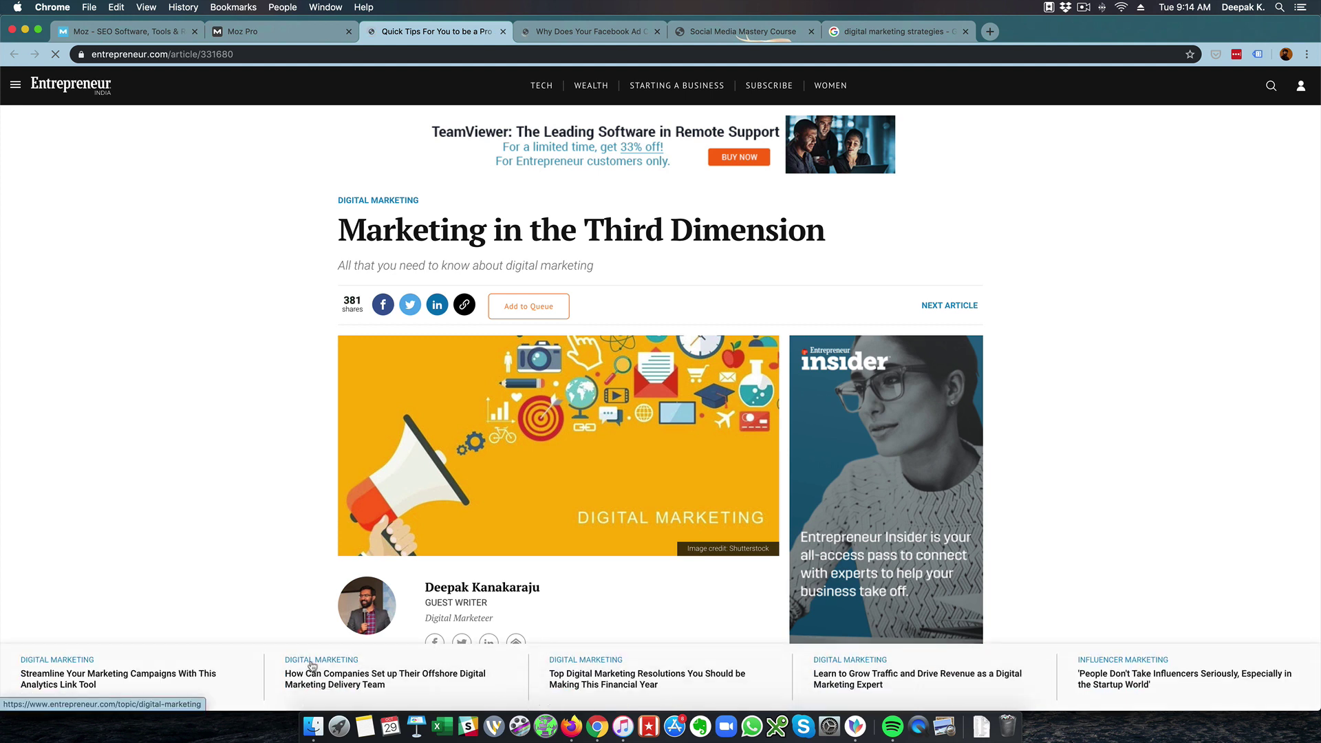
pyautogui.scroll(-3, 575, 615)
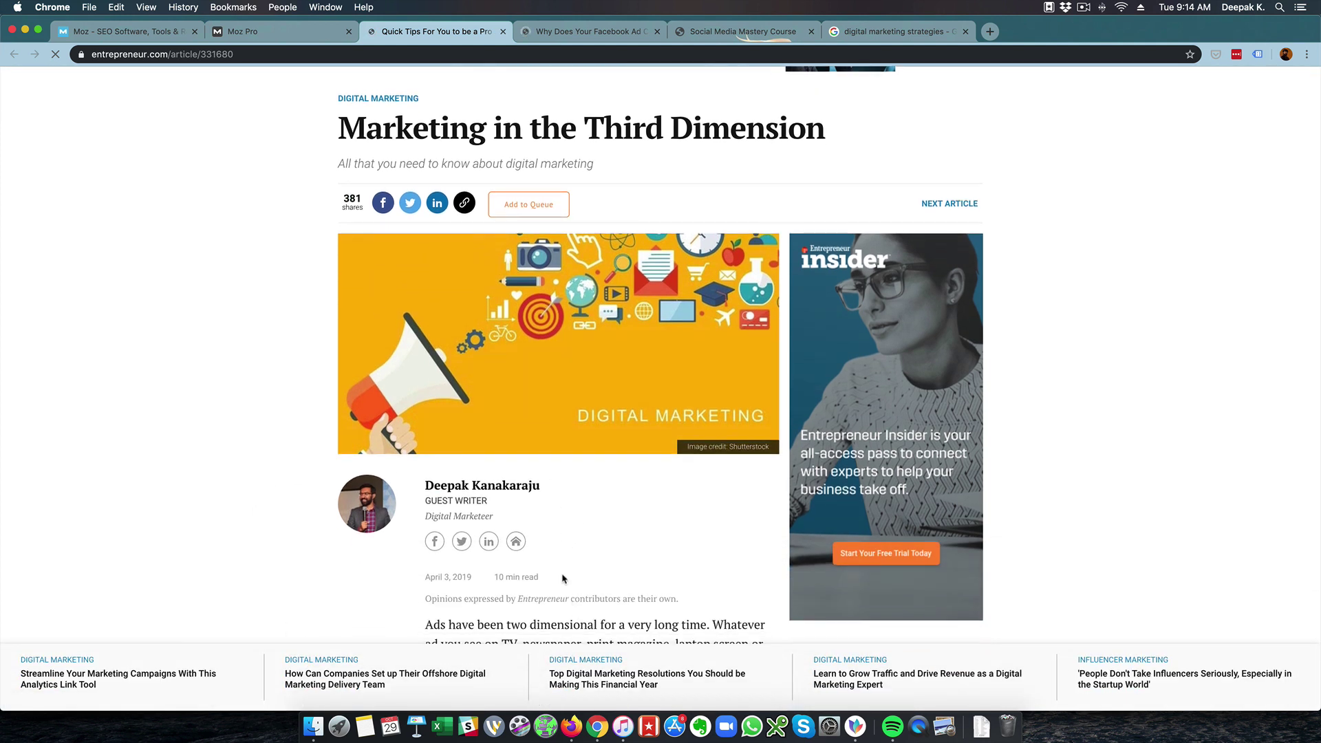
pyautogui.click(516, 543)
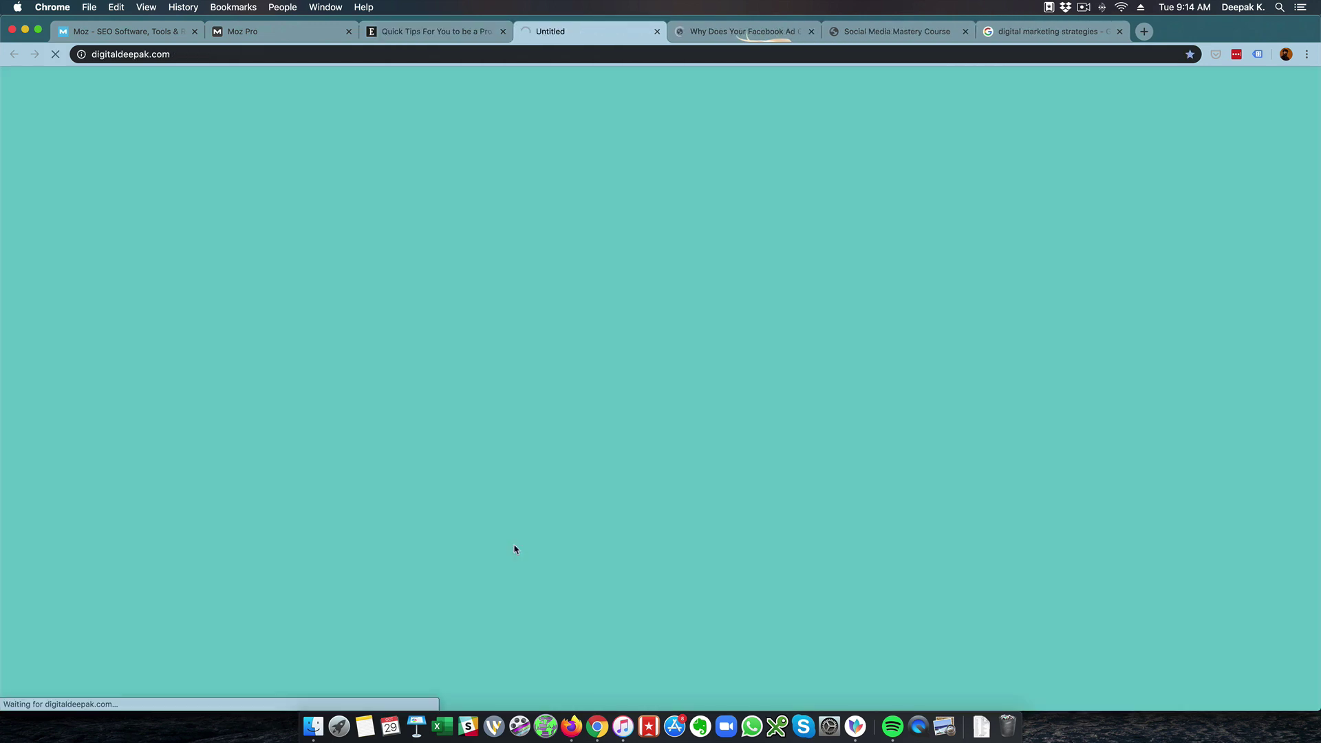
pyautogui.click(278, 31)
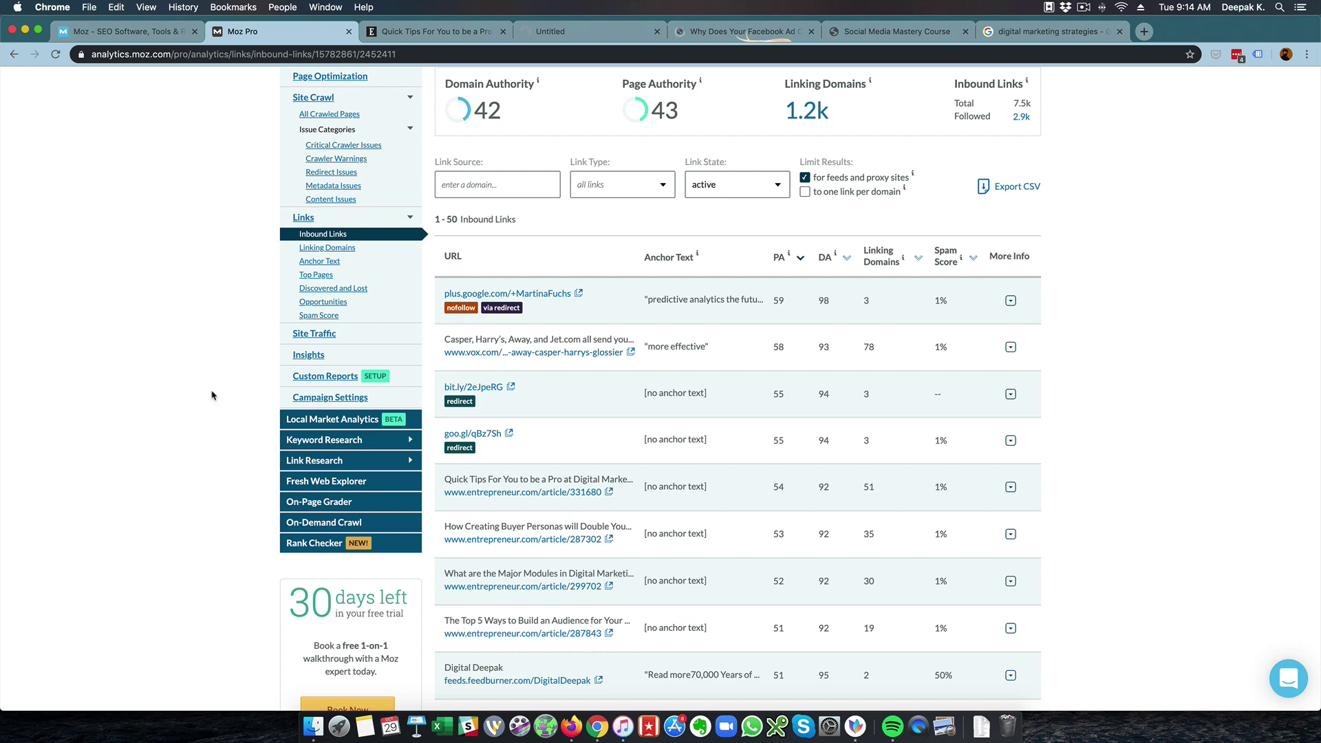
# Look further through the inbound links list, examining the anchor text and nofollow or redirect labels of the lower-ranked links
pyautogui.scroll(-5, 213, 395)
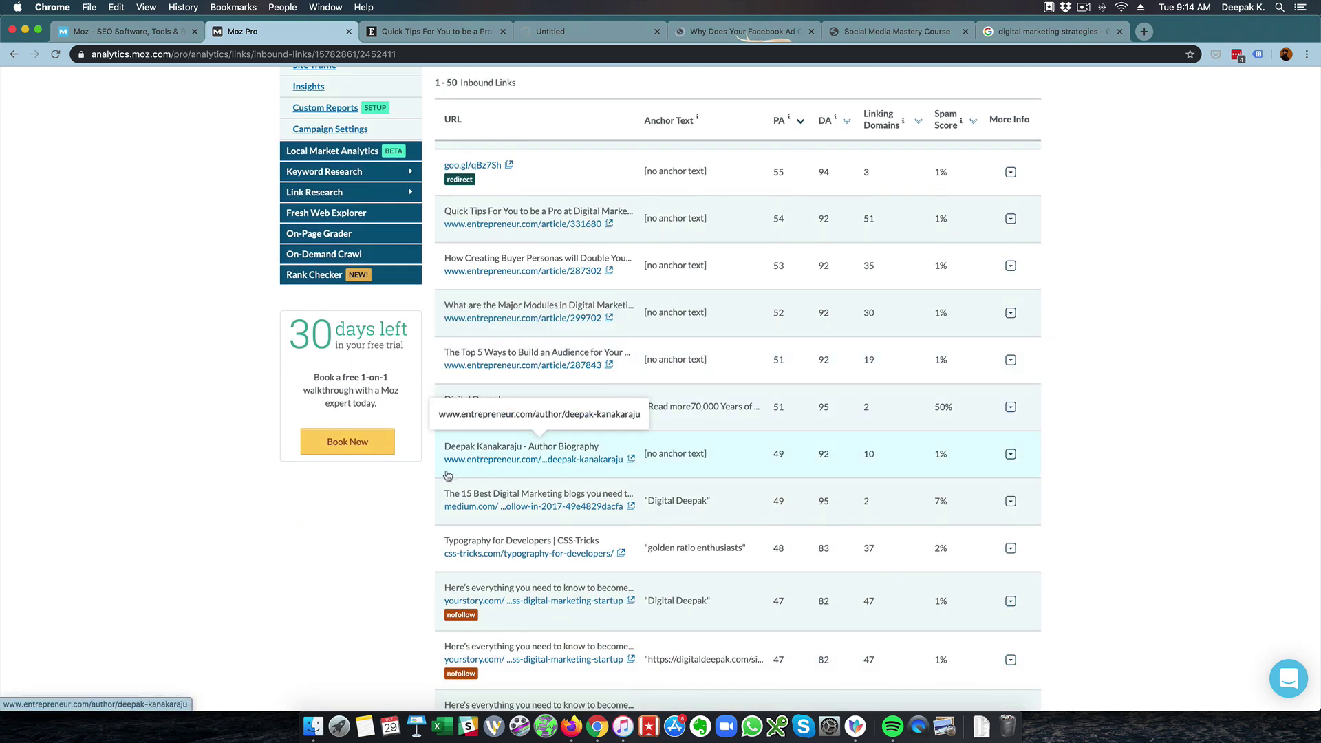
pyautogui.scroll(-4, 482, 413)
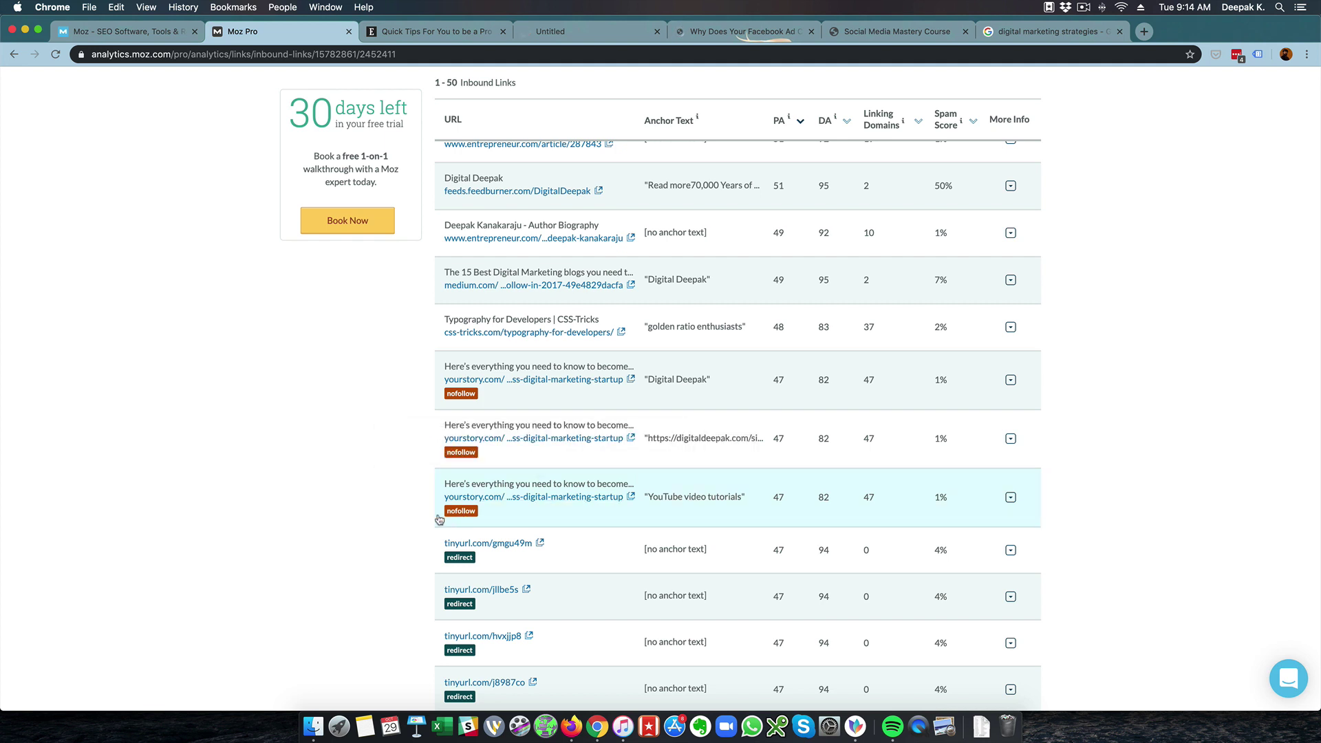
pyautogui.scroll(-5, 408, 510)
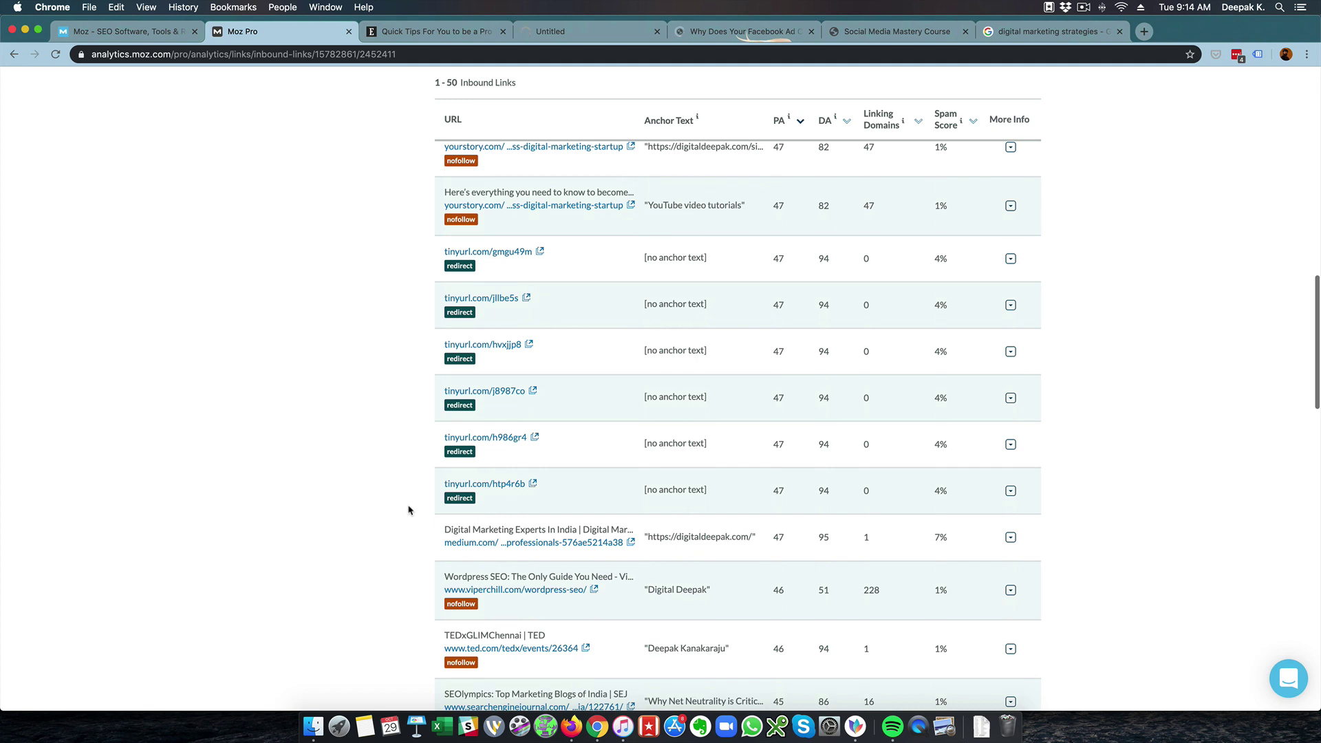
pyautogui.scroll(-3, 408, 510)
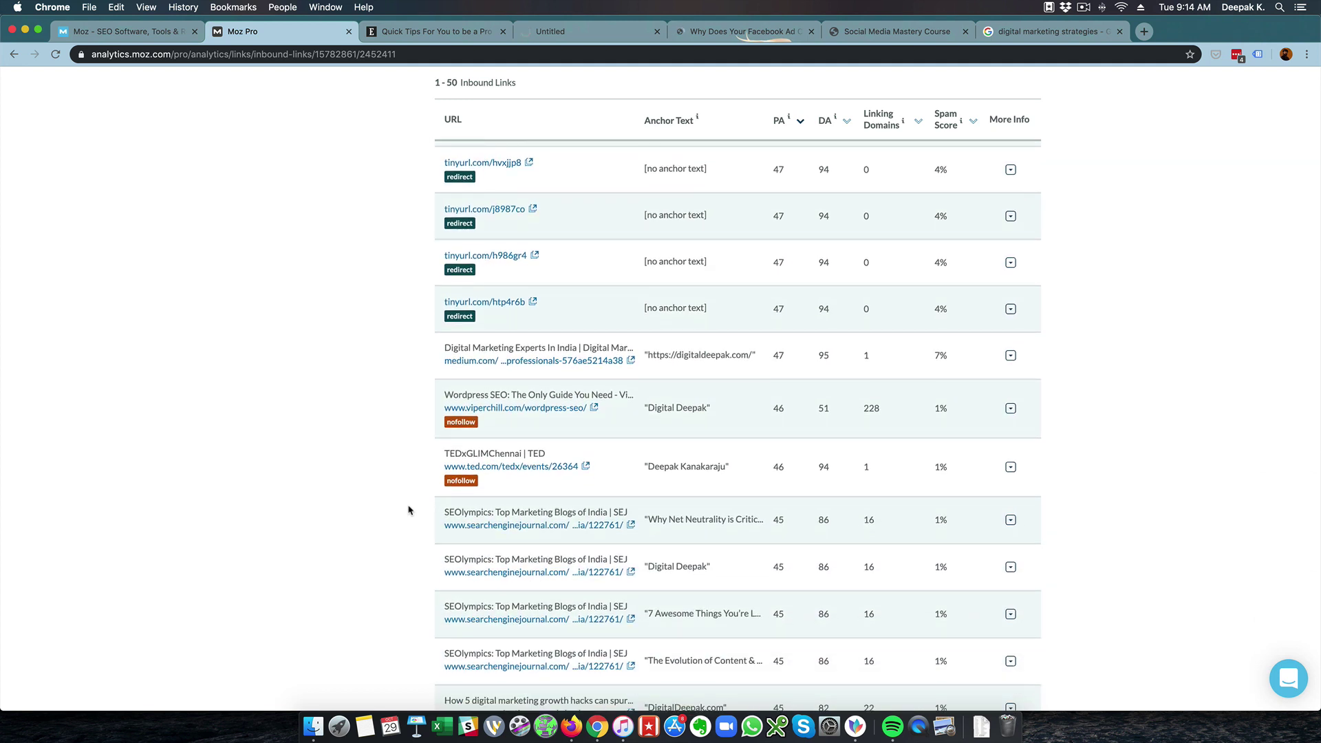
# Open the Medium article on digital marketing experts in India, dismiss its sign-up prompt, and look for the digitaldeepak.com link in its numbered list
pyautogui.click(629, 365)
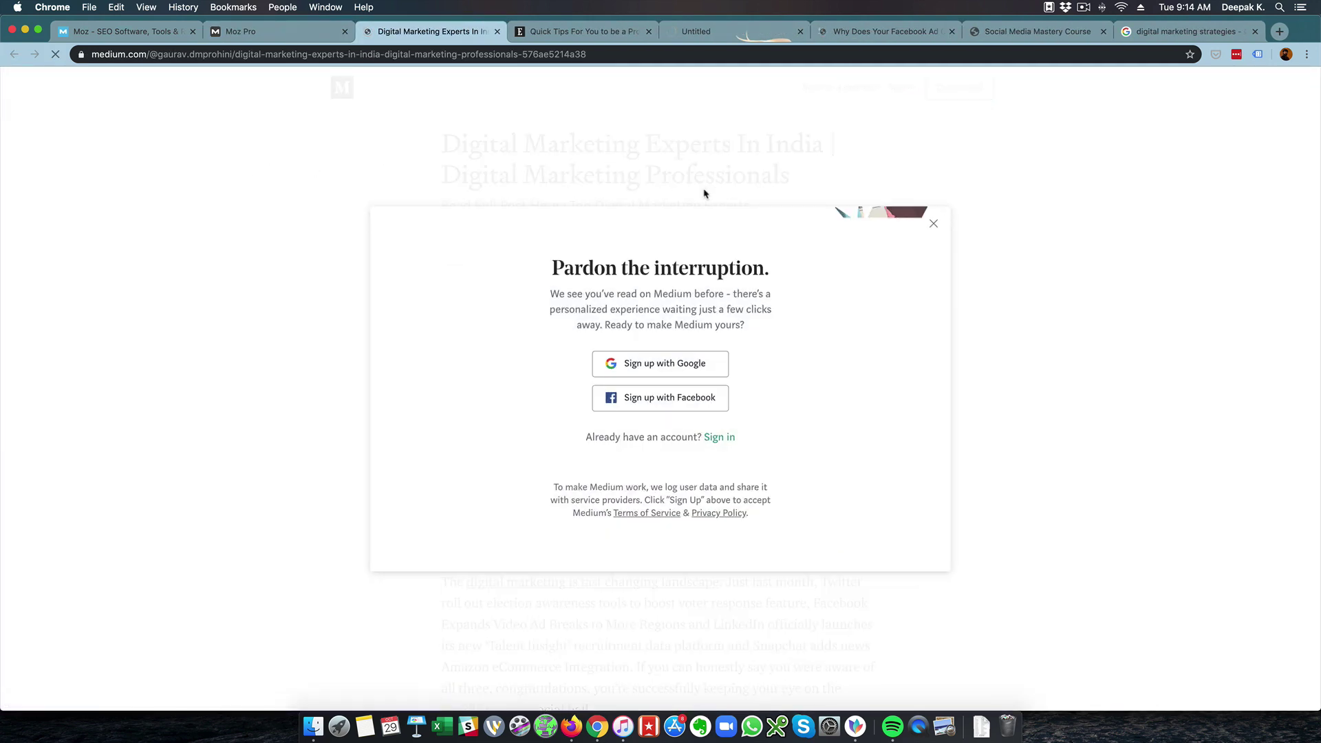
pyautogui.click(934, 225)
pyautogui.scroll(-10, 272, 286)
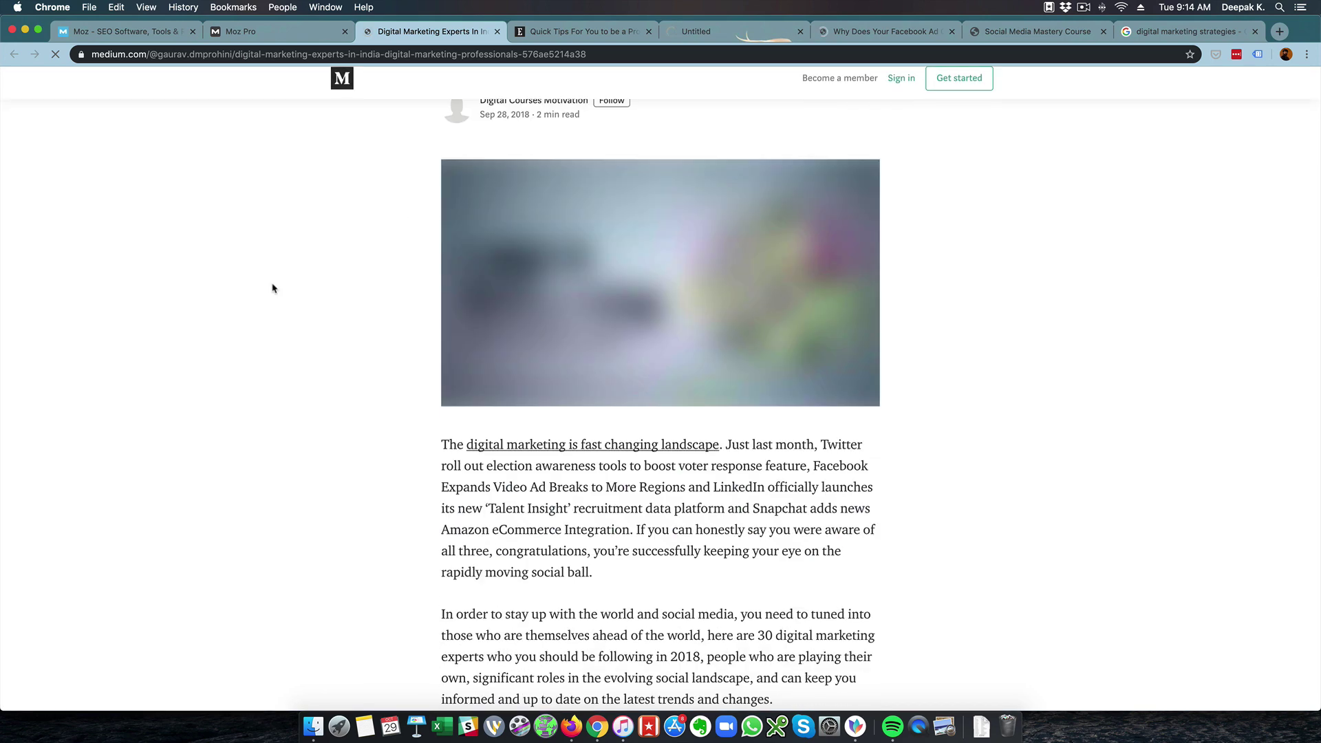
pyautogui.scroll(-4, 273, 285)
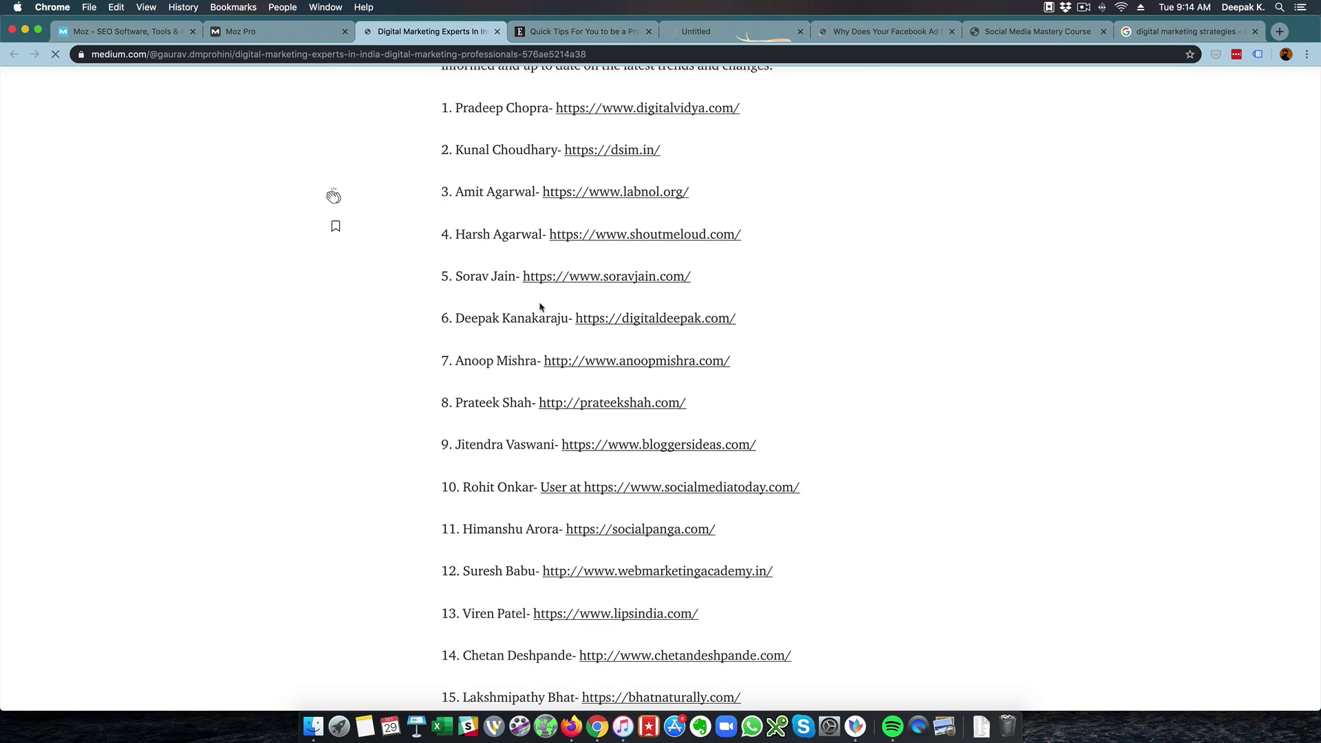
# Open the digitaldeepak.com link in the Medium article, return to the inbound links list, and look through its remaining entries
pyautogui.click(634, 318)
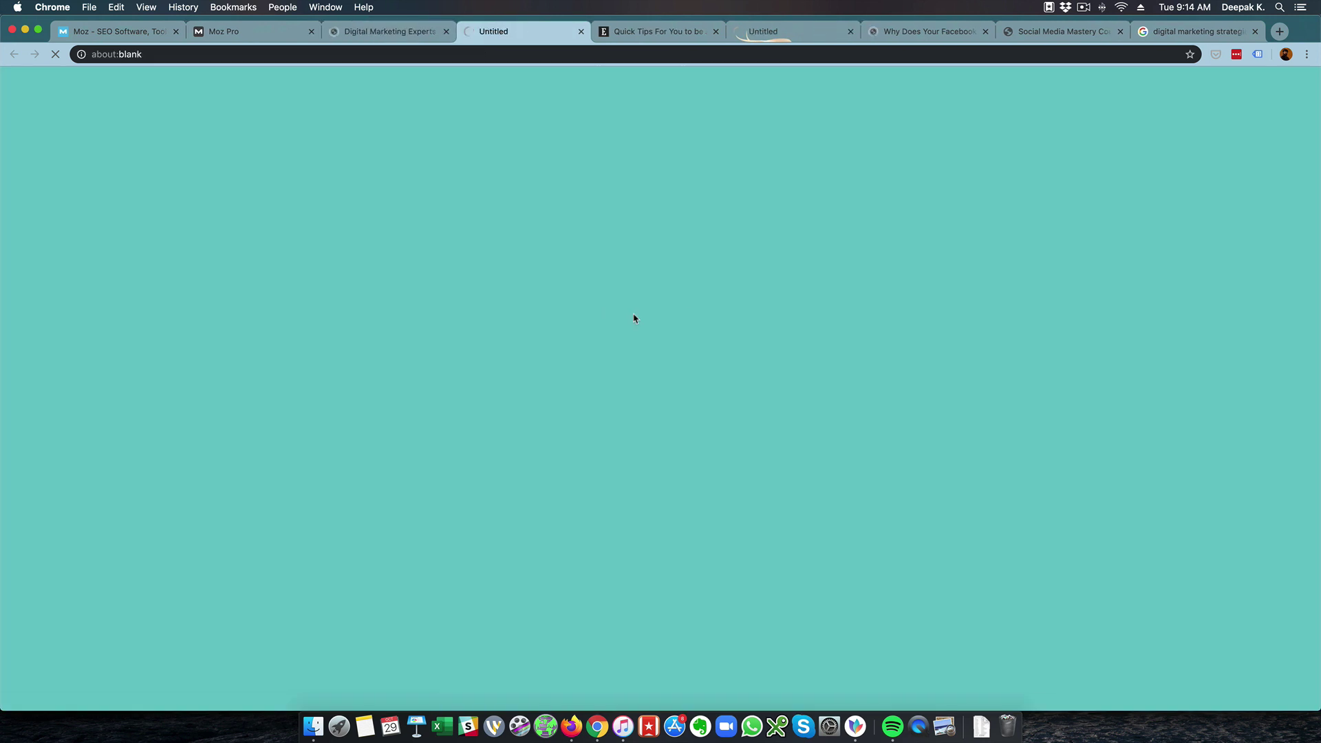
pyautogui.click(236, 33)
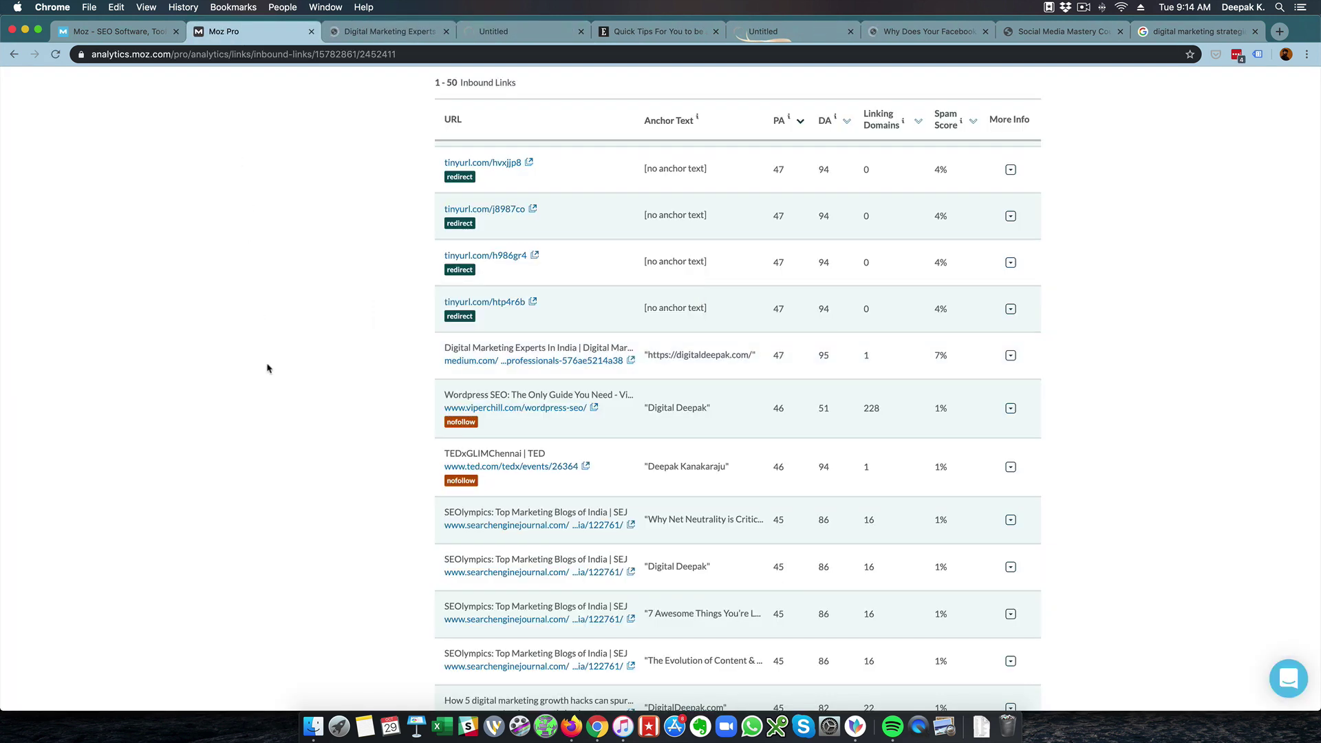
pyautogui.scroll(-5, 270, 364)
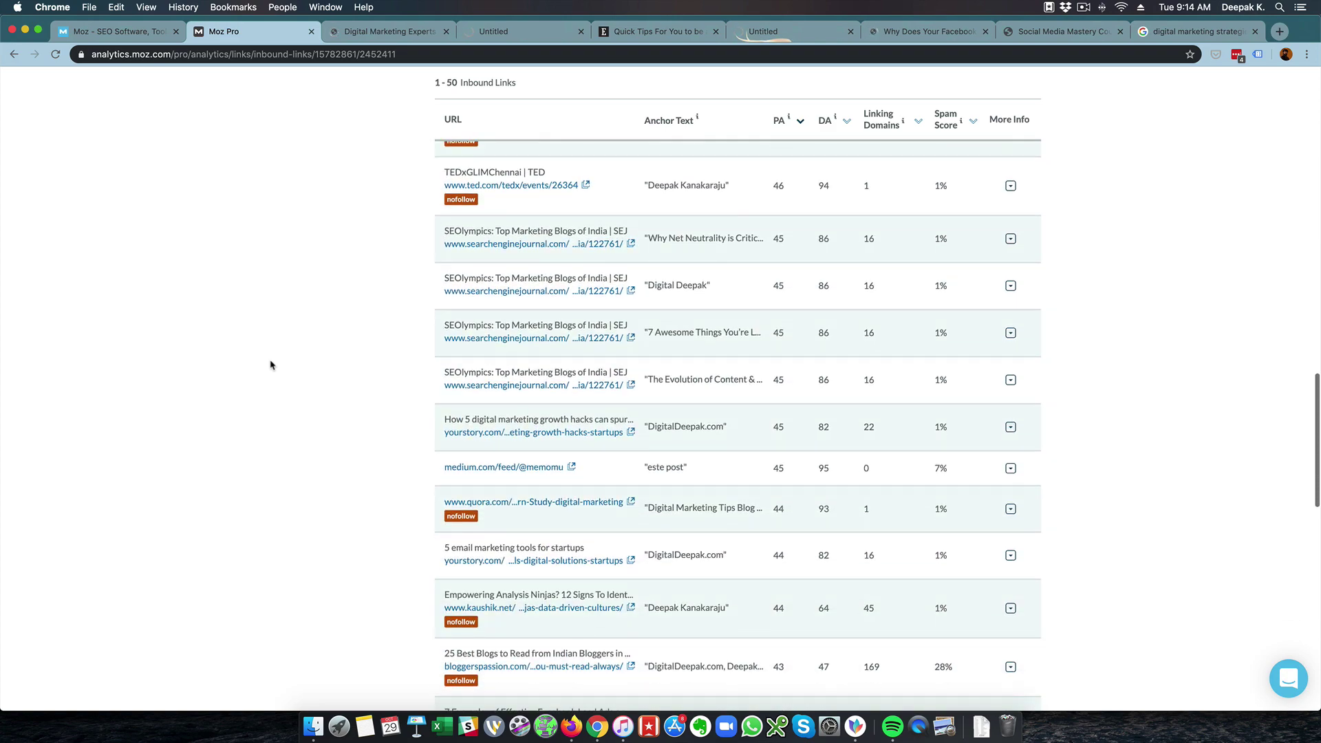
pyautogui.scroll(-5, 270, 365)
pyautogui.scroll(15, 270, 365)
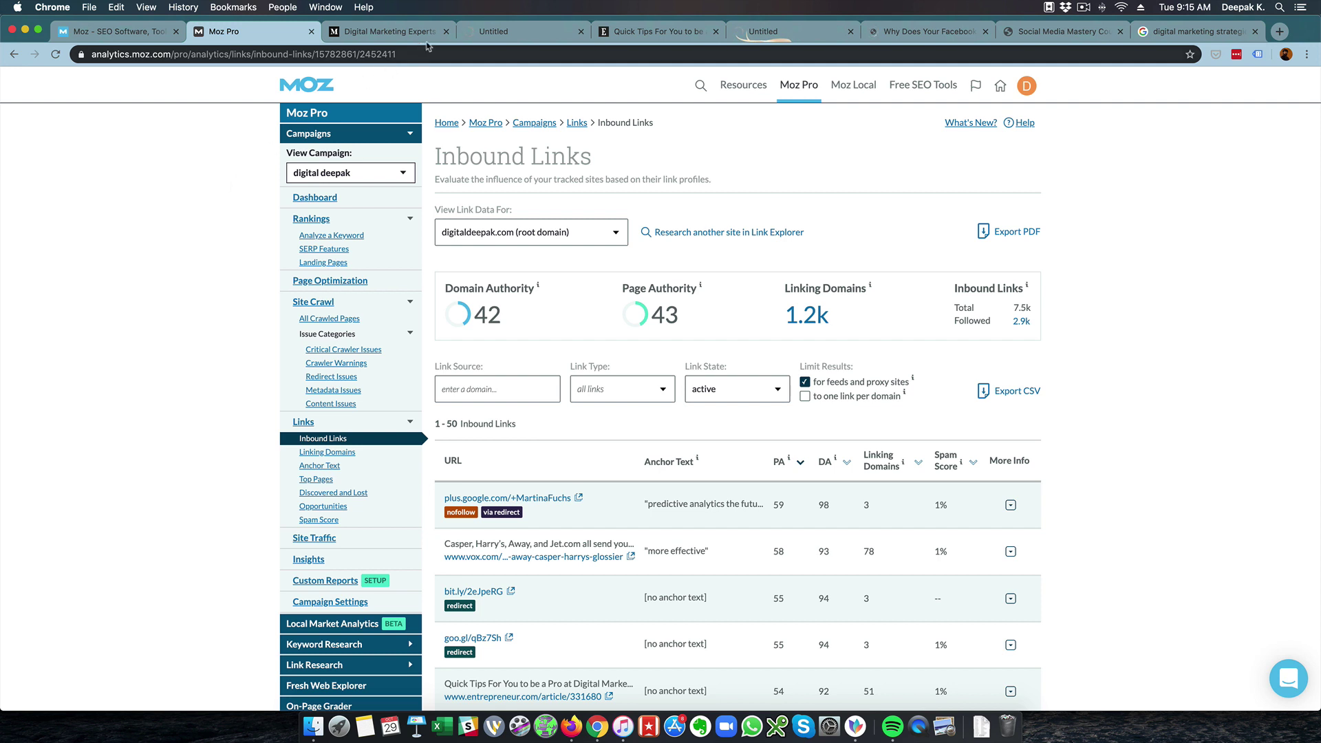
# Close the article, blog, course and Google search pages, keeping only the Moz home and Moz Pro pages open
pyautogui.click(446, 32)
pyautogui.click(446, 32)
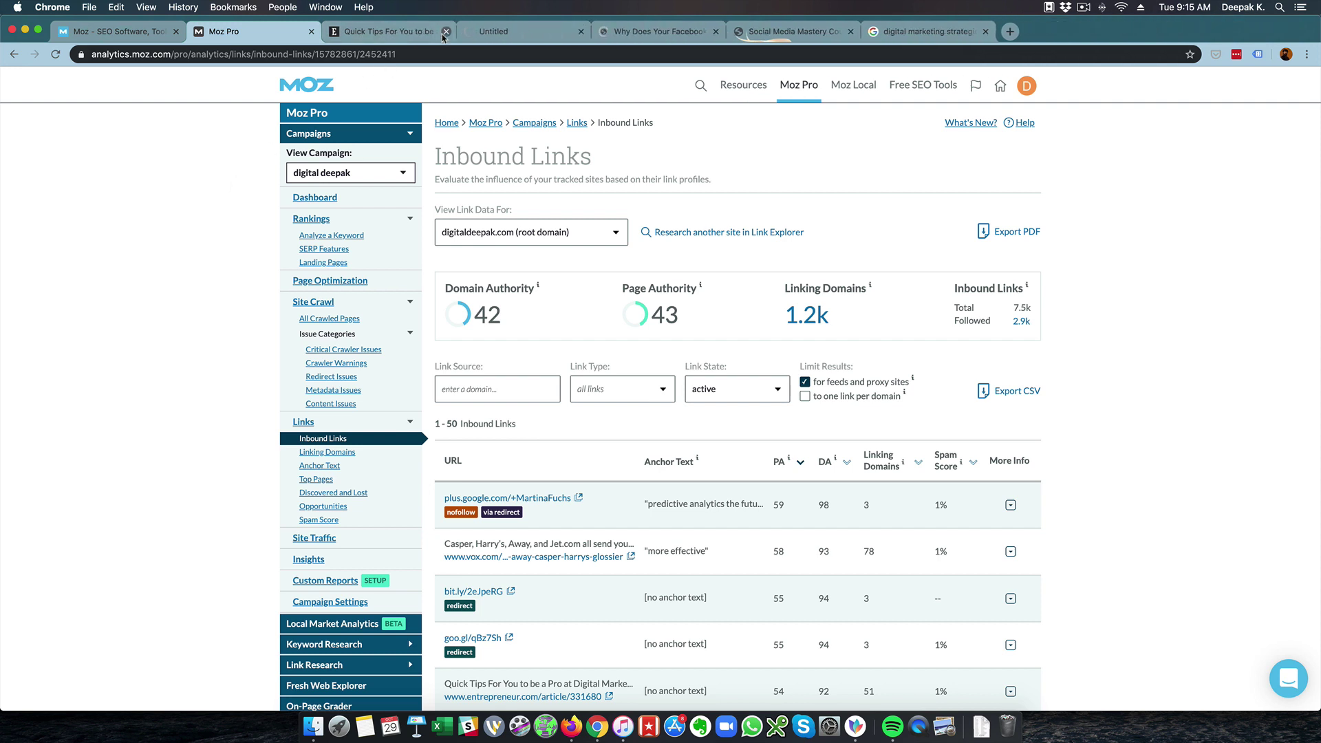
pyautogui.click(446, 32)
pyautogui.click(446, 31)
pyautogui.click(446, 32)
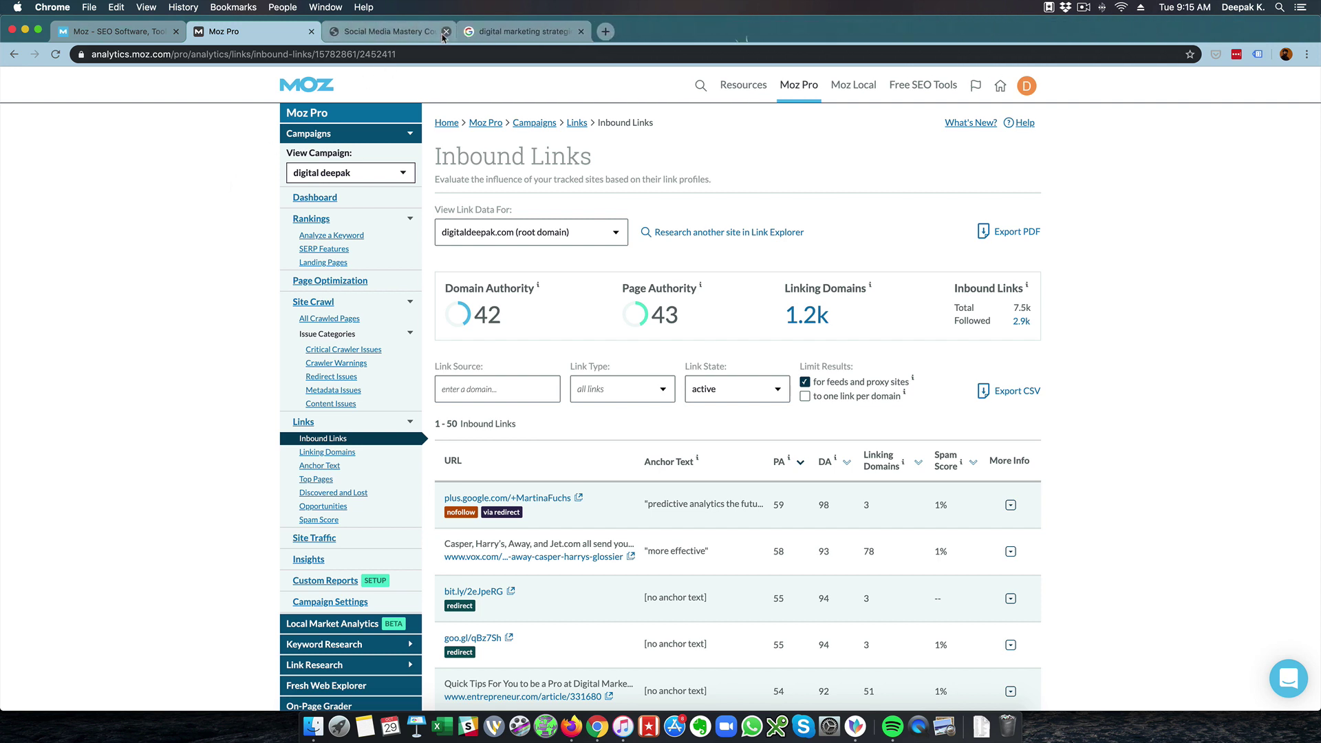
pyautogui.click(446, 32)
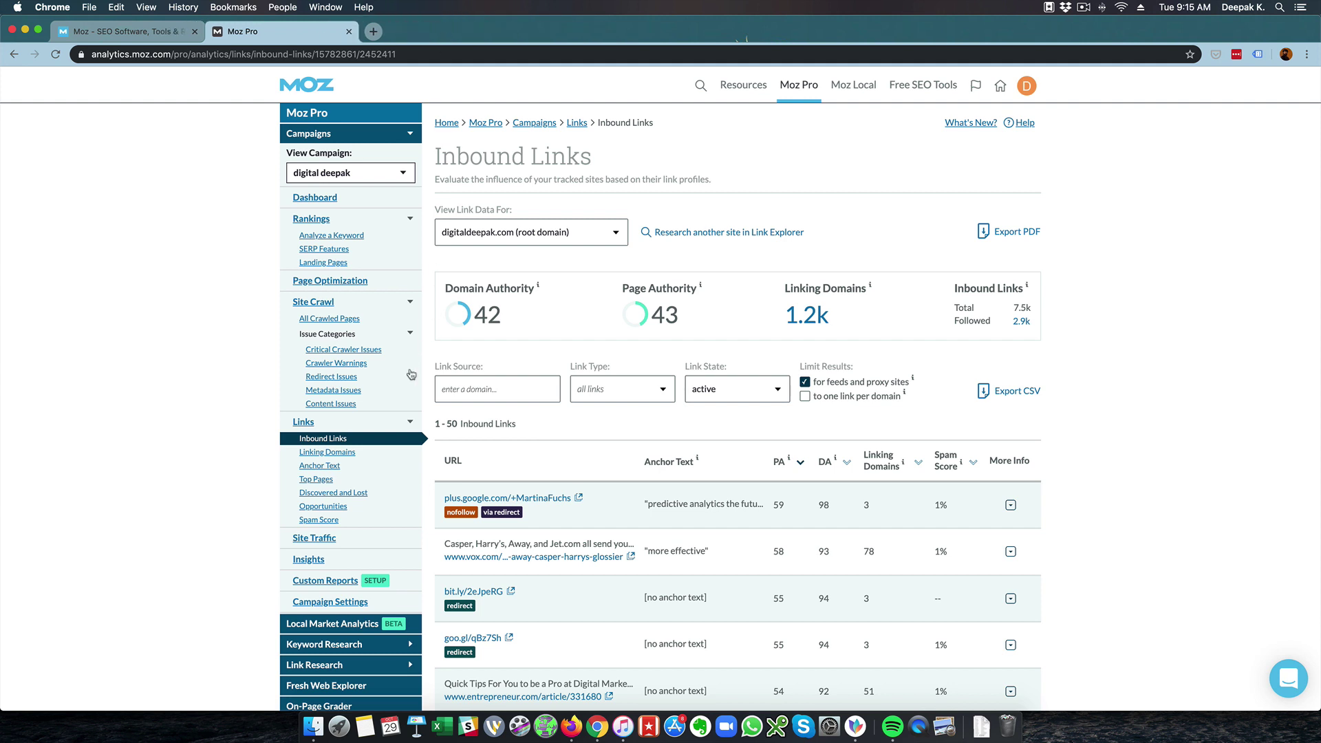
# Open the Linking Domains report for digitaldeepak.com and examine the root domains with their DA, linking domains and spam scores
pyautogui.click(328, 453)
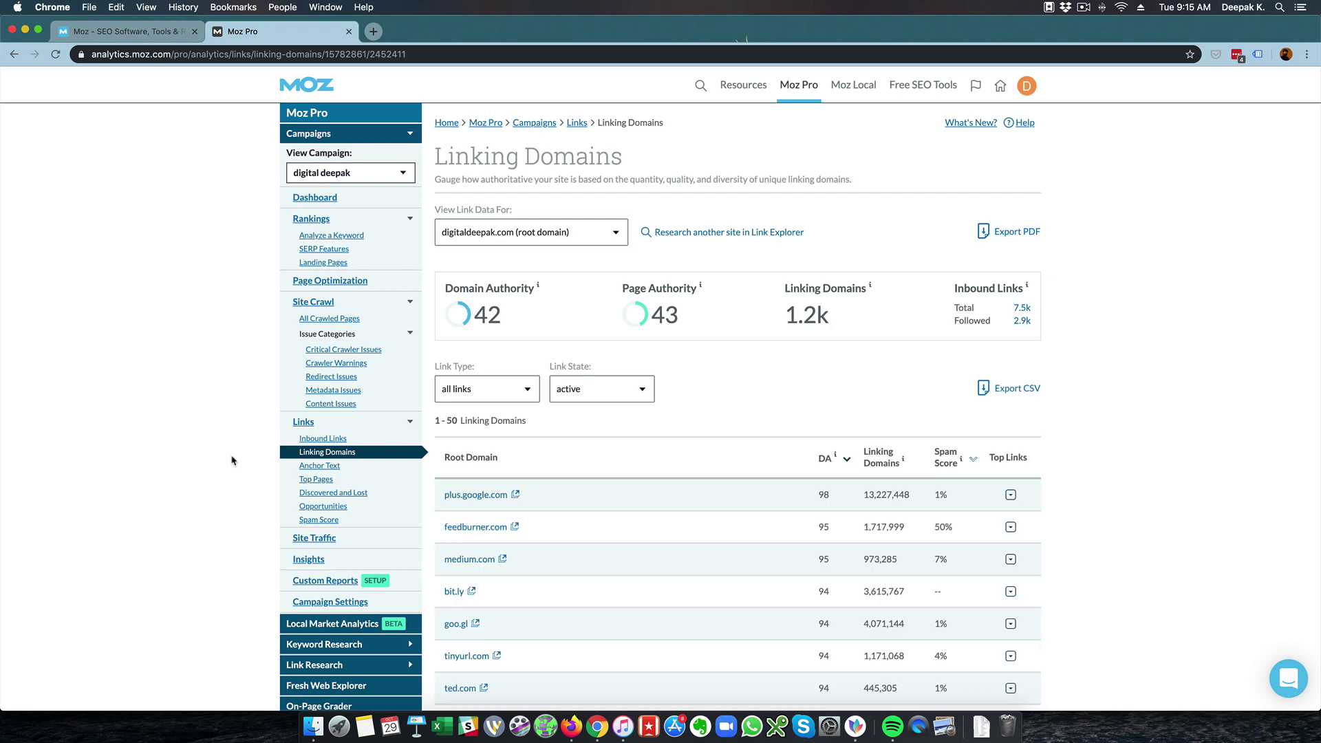
pyautogui.scroll(-4, 732, 484)
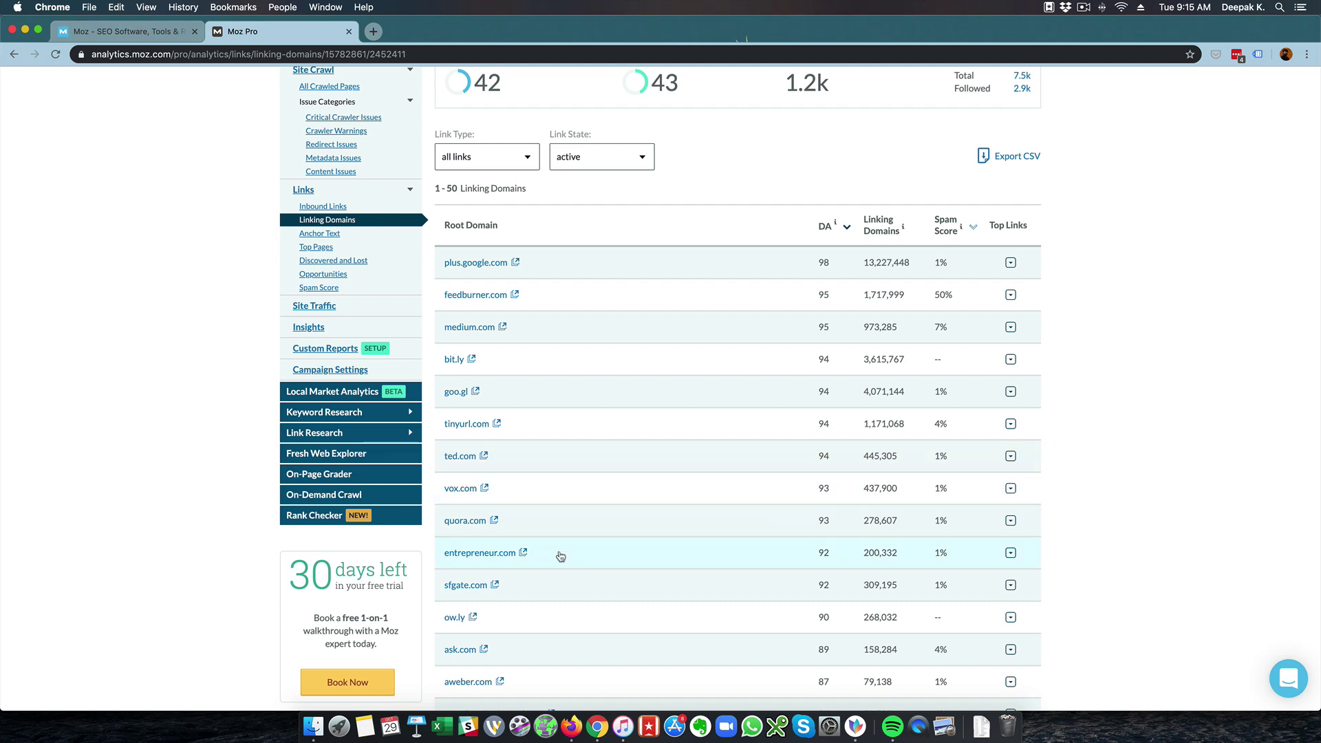
pyautogui.scroll(-4, 599, 523)
pyautogui.scroll(-3, 607, 507)
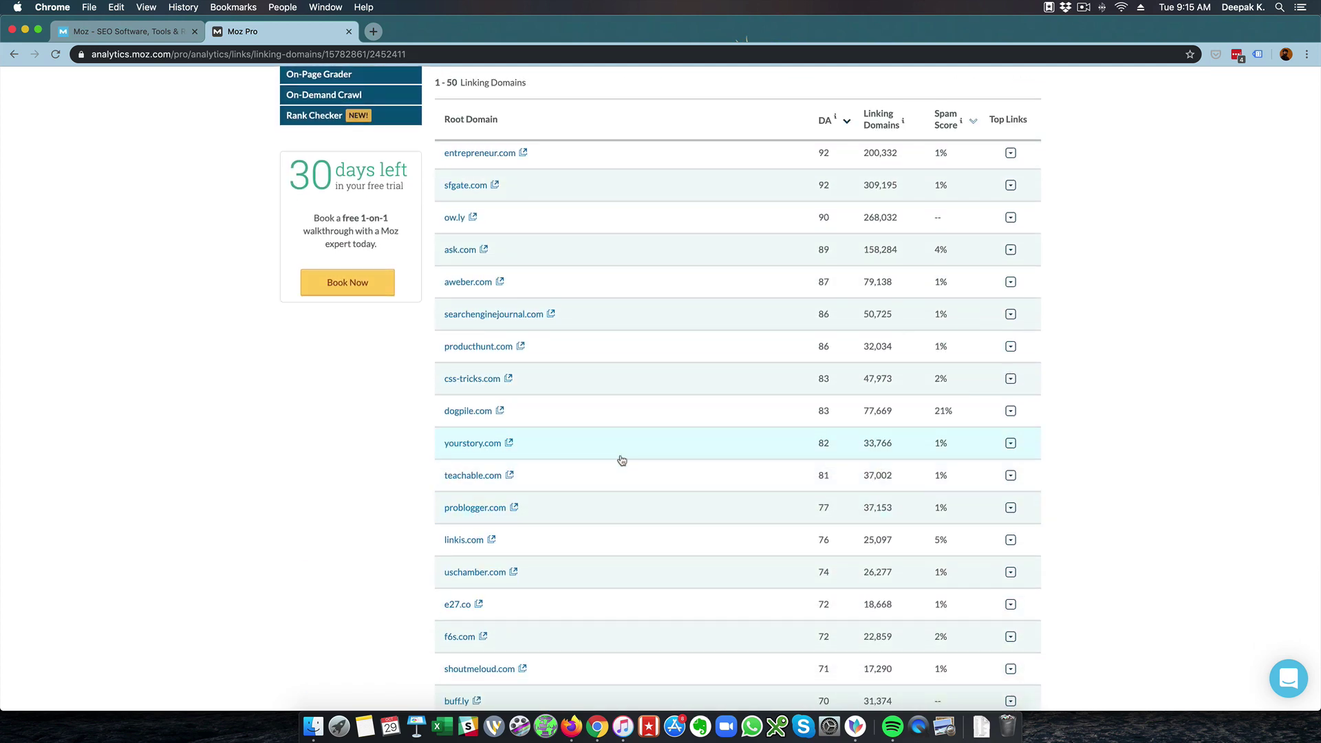
pyautogui.scroll(-10, 621, 460)
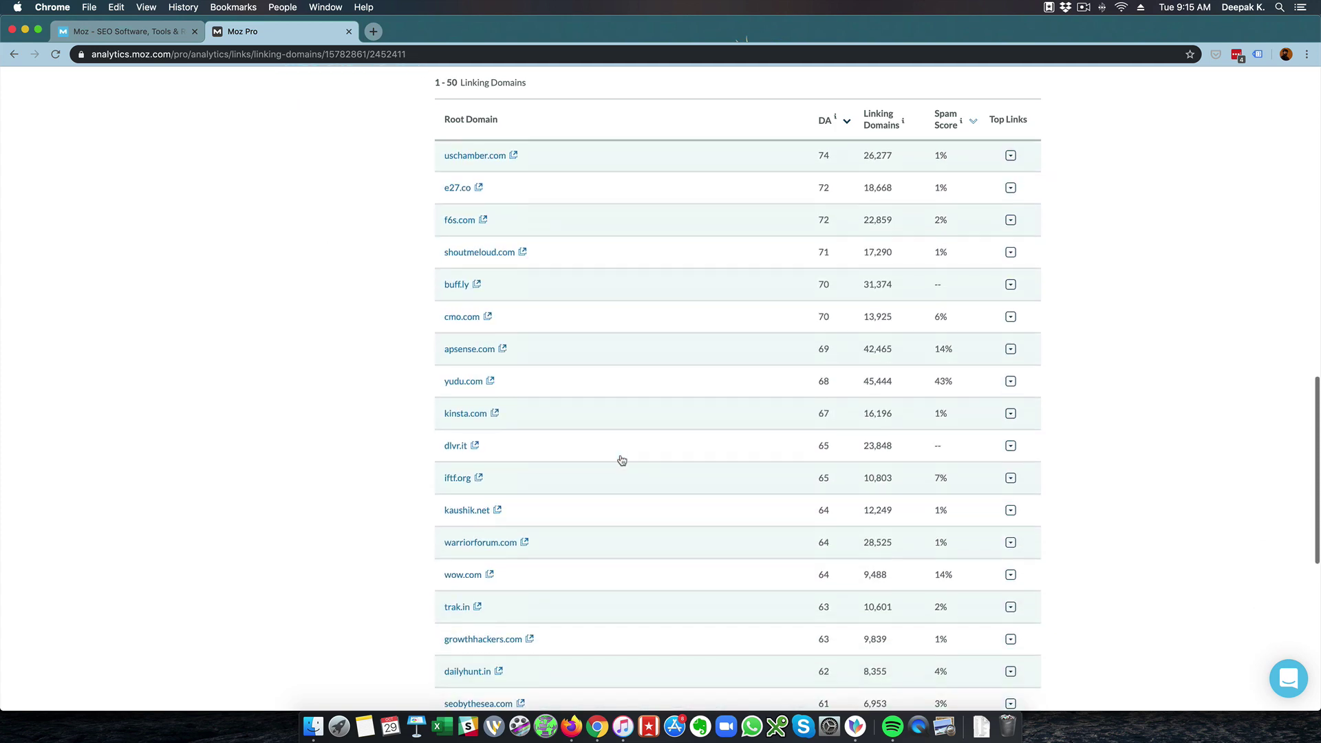
pyautogui.scroll(-4, 621, 459)
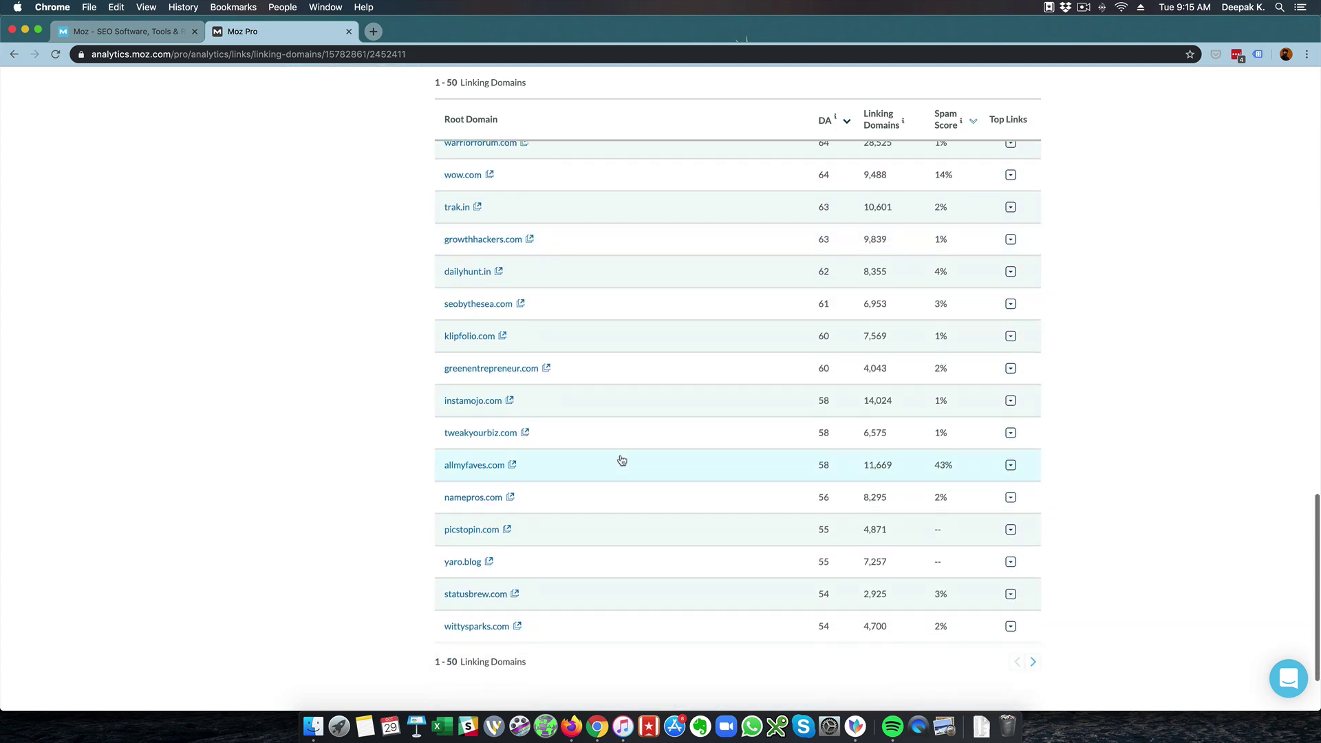
pyautogui.scroll(20, 622, 459)
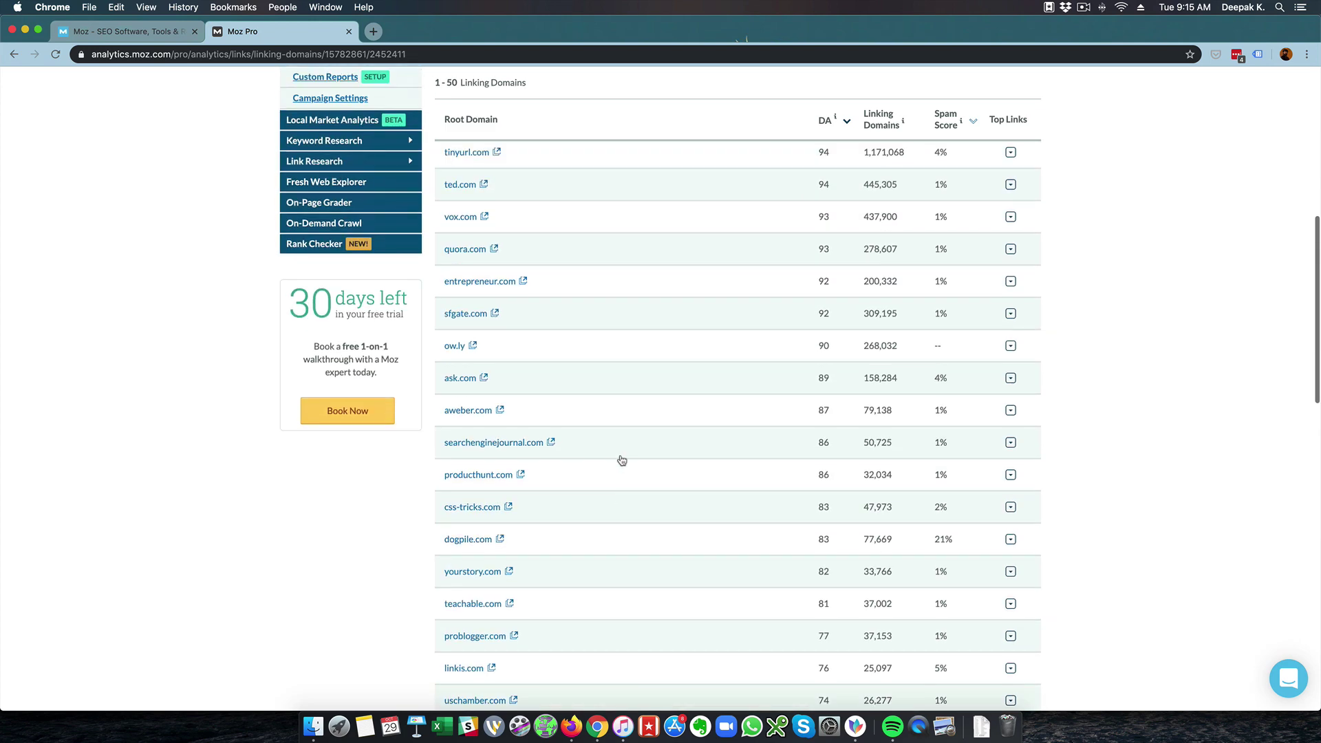
pyautogui.scroll(4, 621, 459)
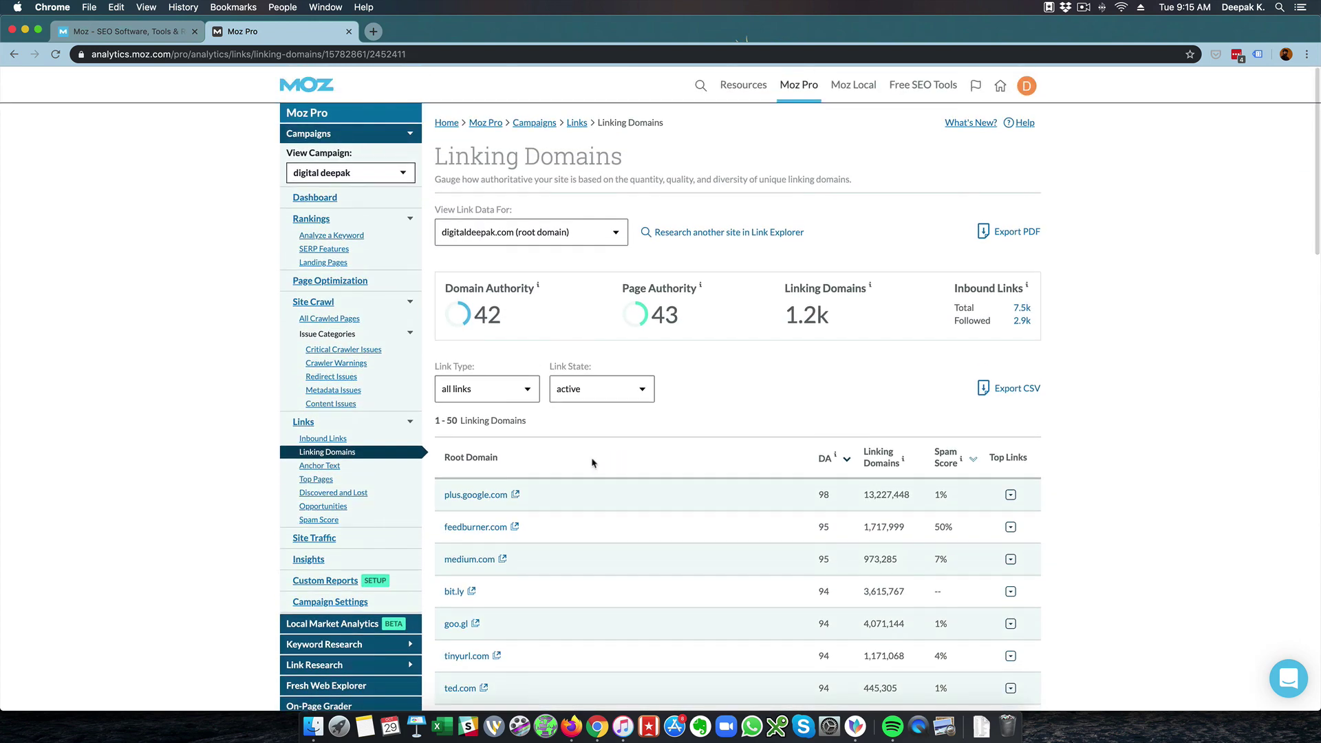
# Open the Anchor Text report, expand the top links of the first adult-spam phrase, and examine the other anchor phrases
pyautogui.click(332, 468)
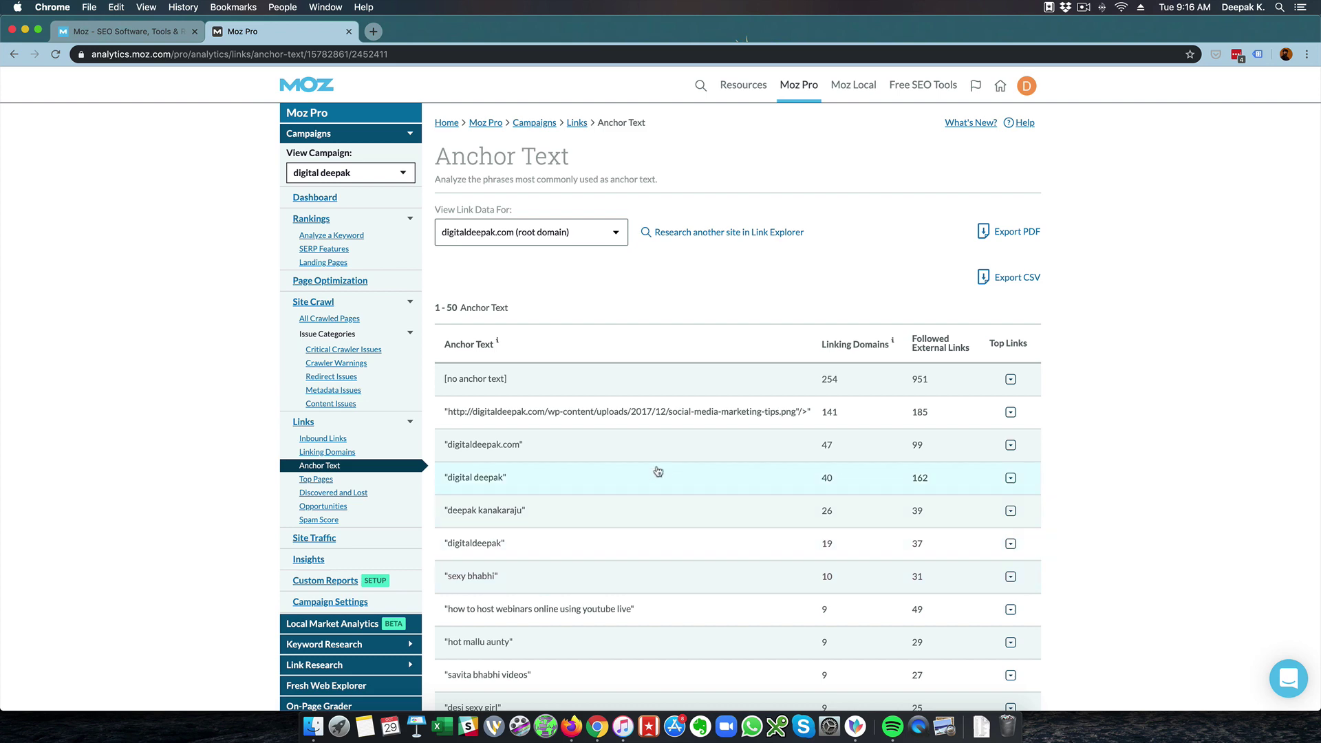
pyautogui.scroll(-5, 657, 471)
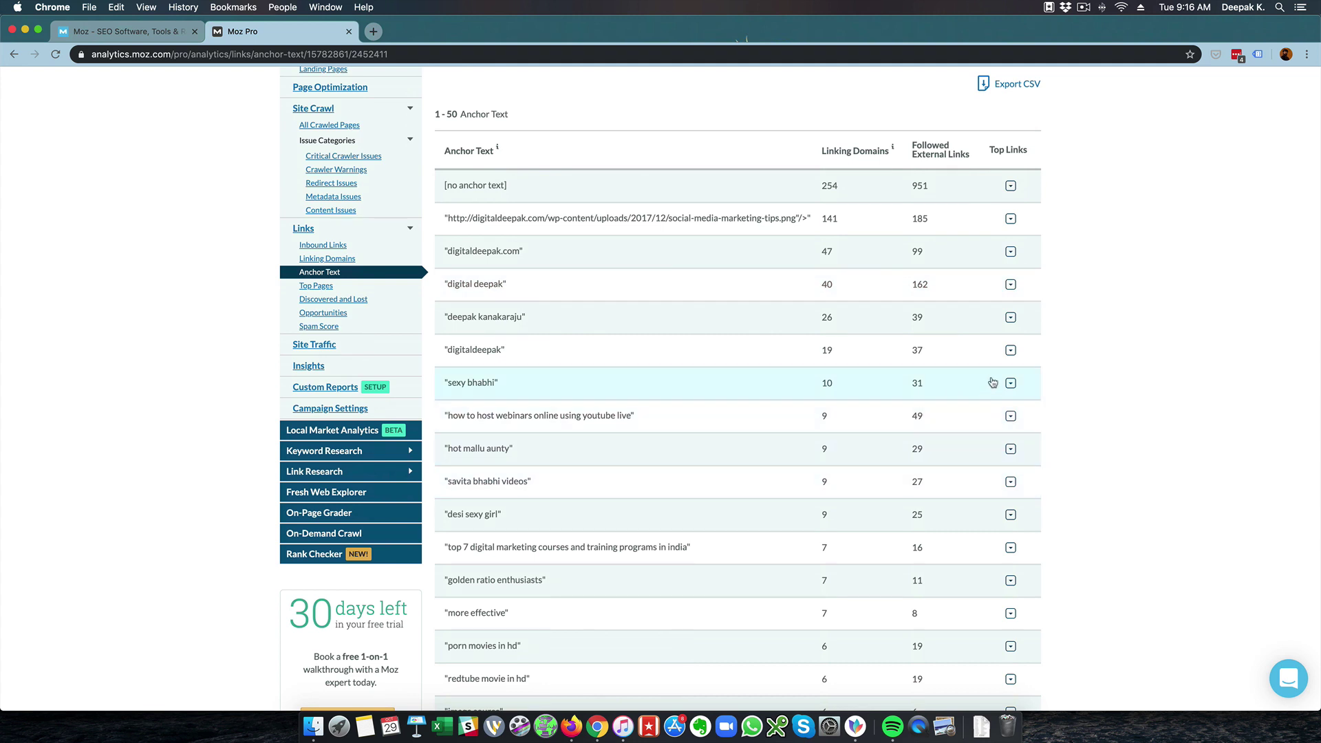
pyautogui.click(1010, 383)
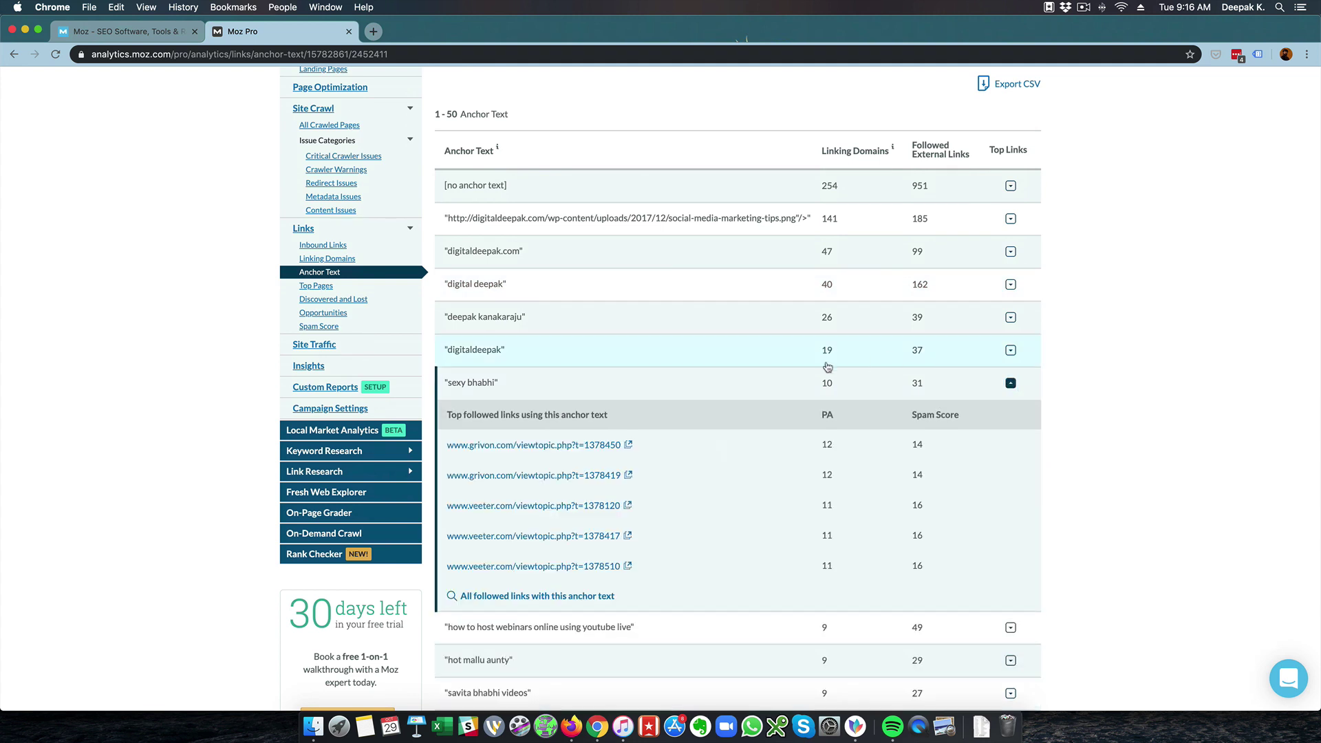
pyautogui.scroll(-8, 594, 389)
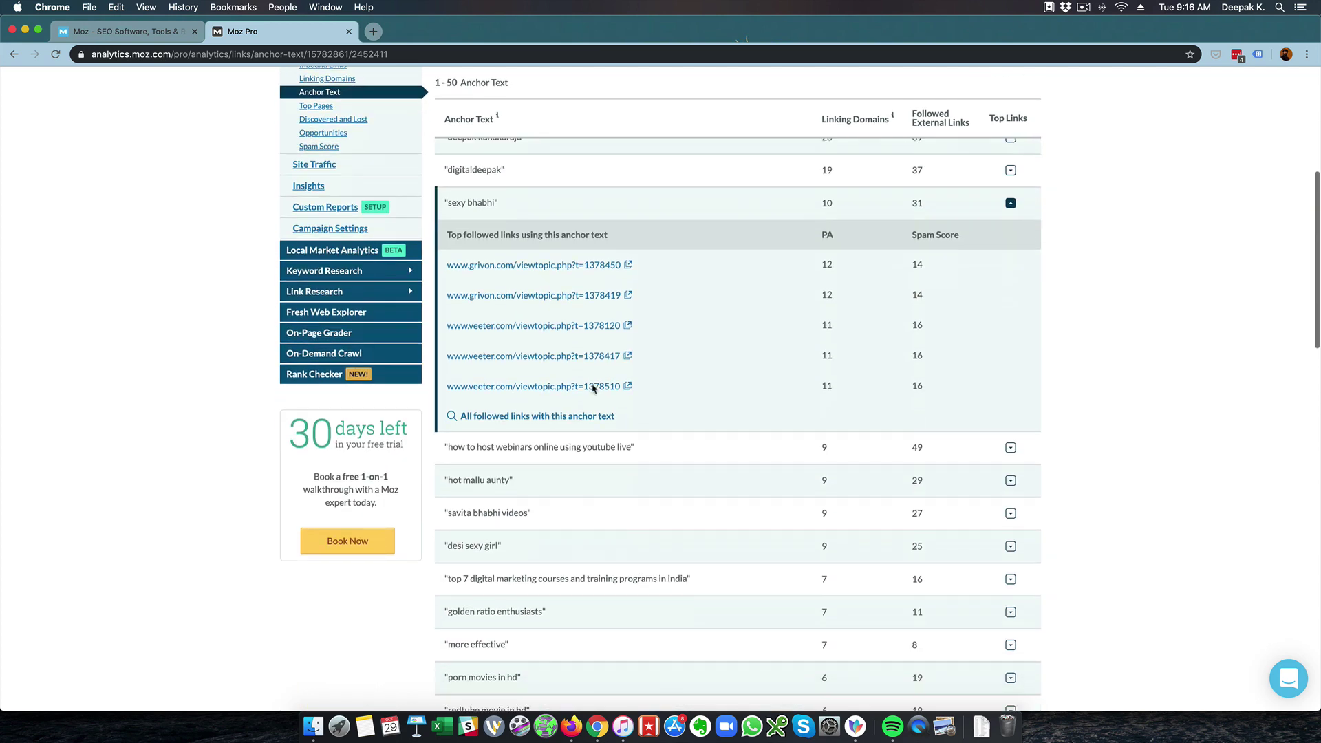
pyautogui.scroll(-3, 593, 389)
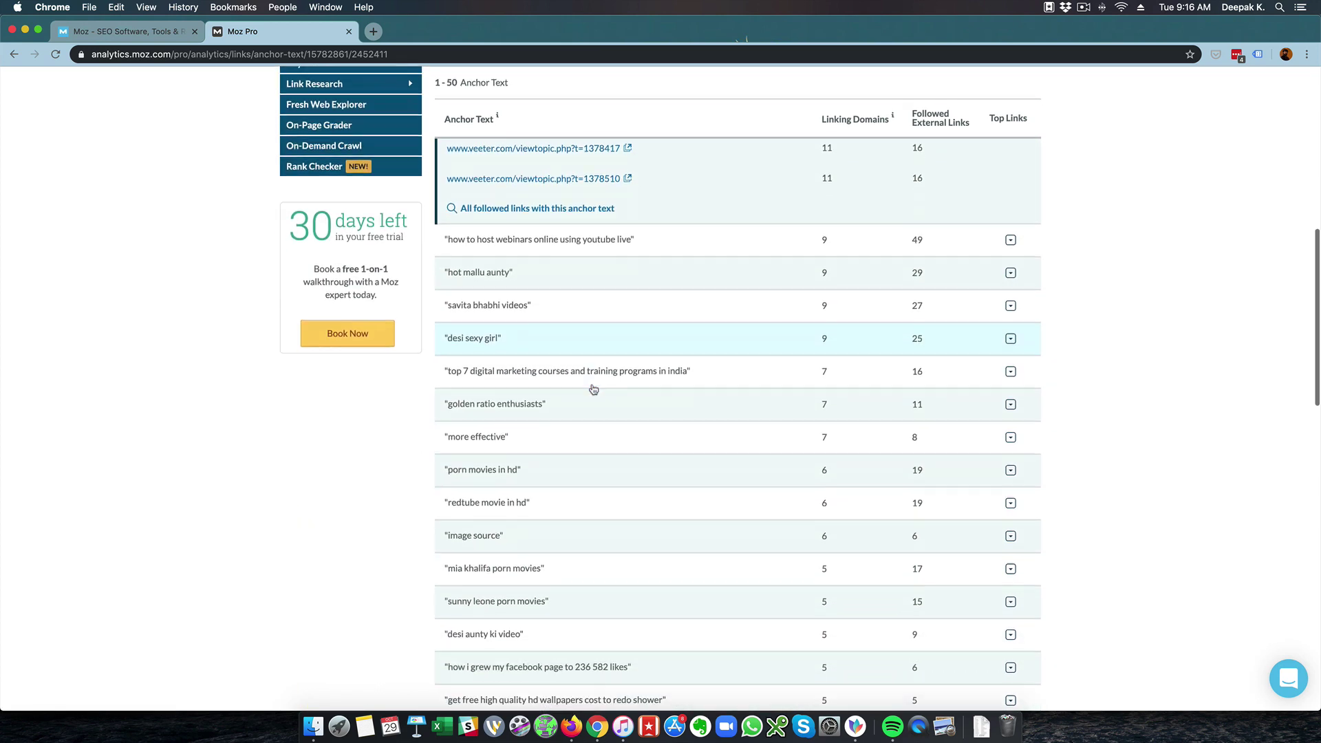
pyautogui.scroll(8, 606, 352)
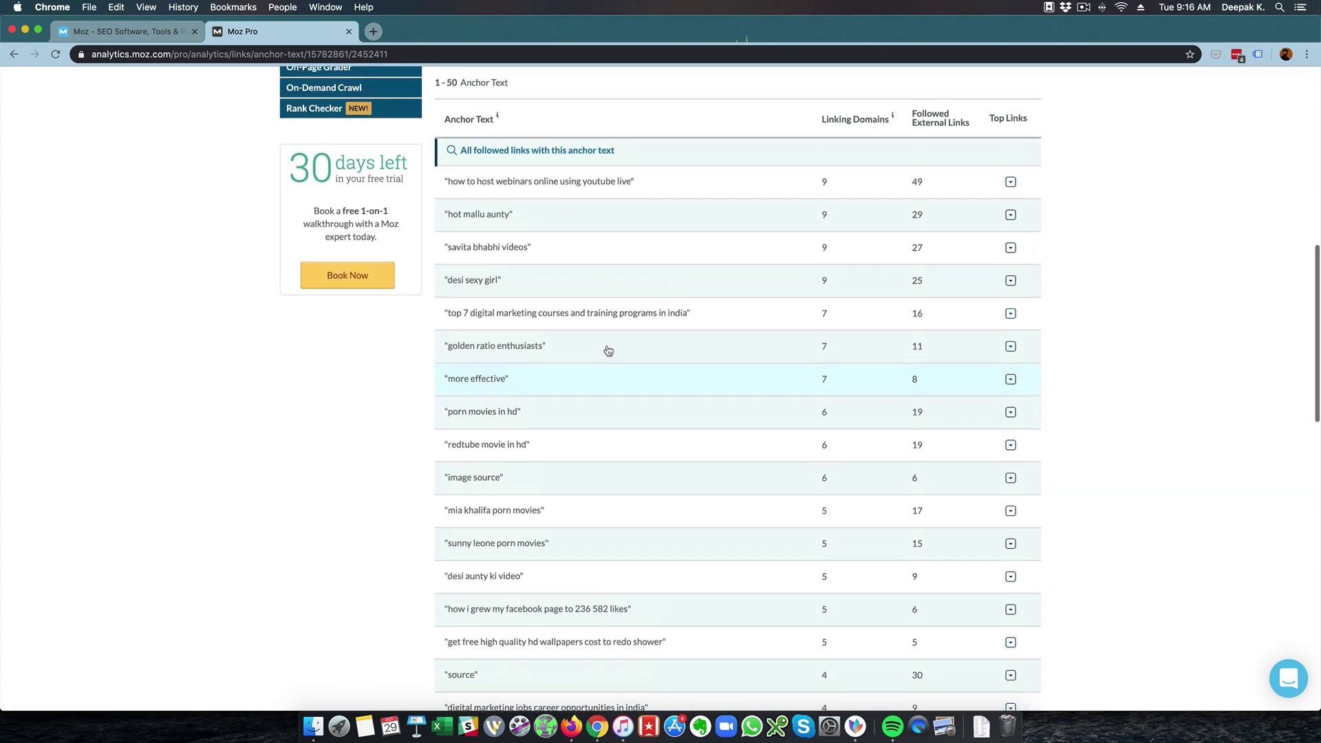
pyautogui.scroll(8, 608, 351)
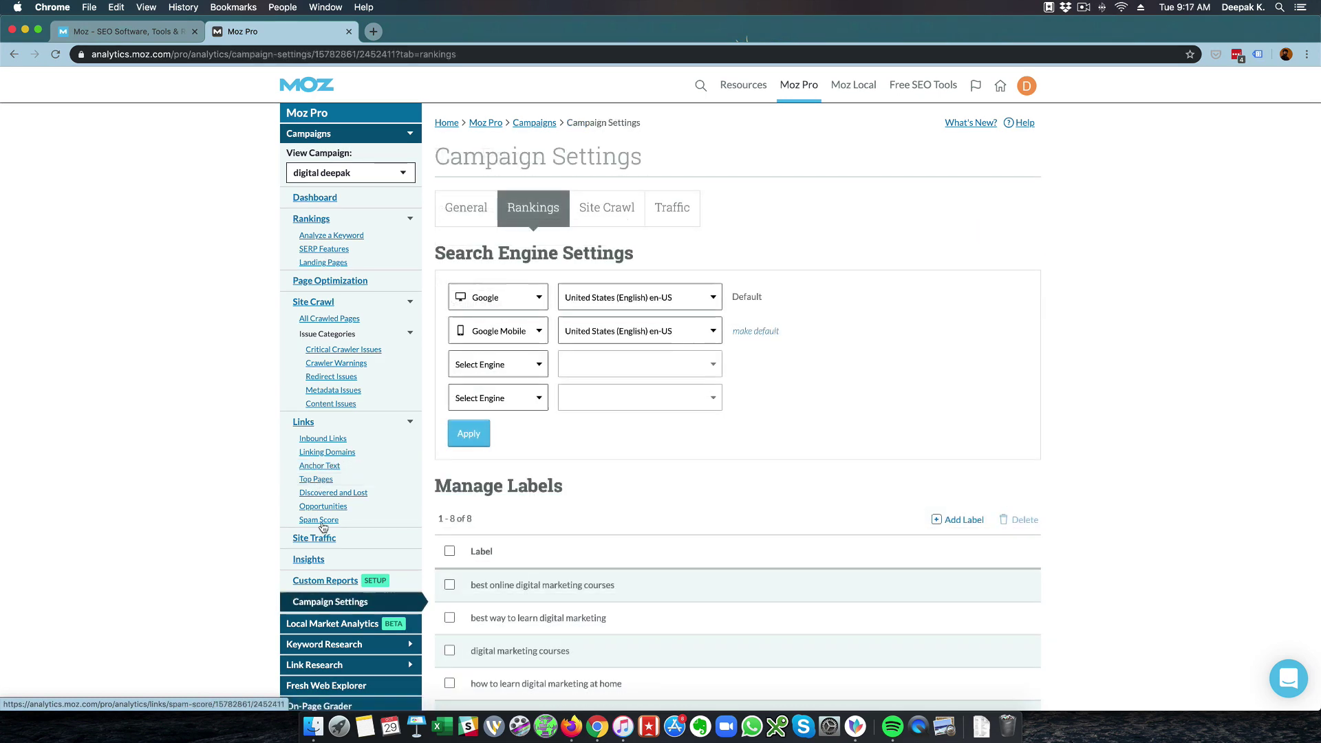
# Open the Spam Score report, examine its breakdown chart and inbound links, and read the explanation of the Spam Score metric
pyautogui.click(318, 520)
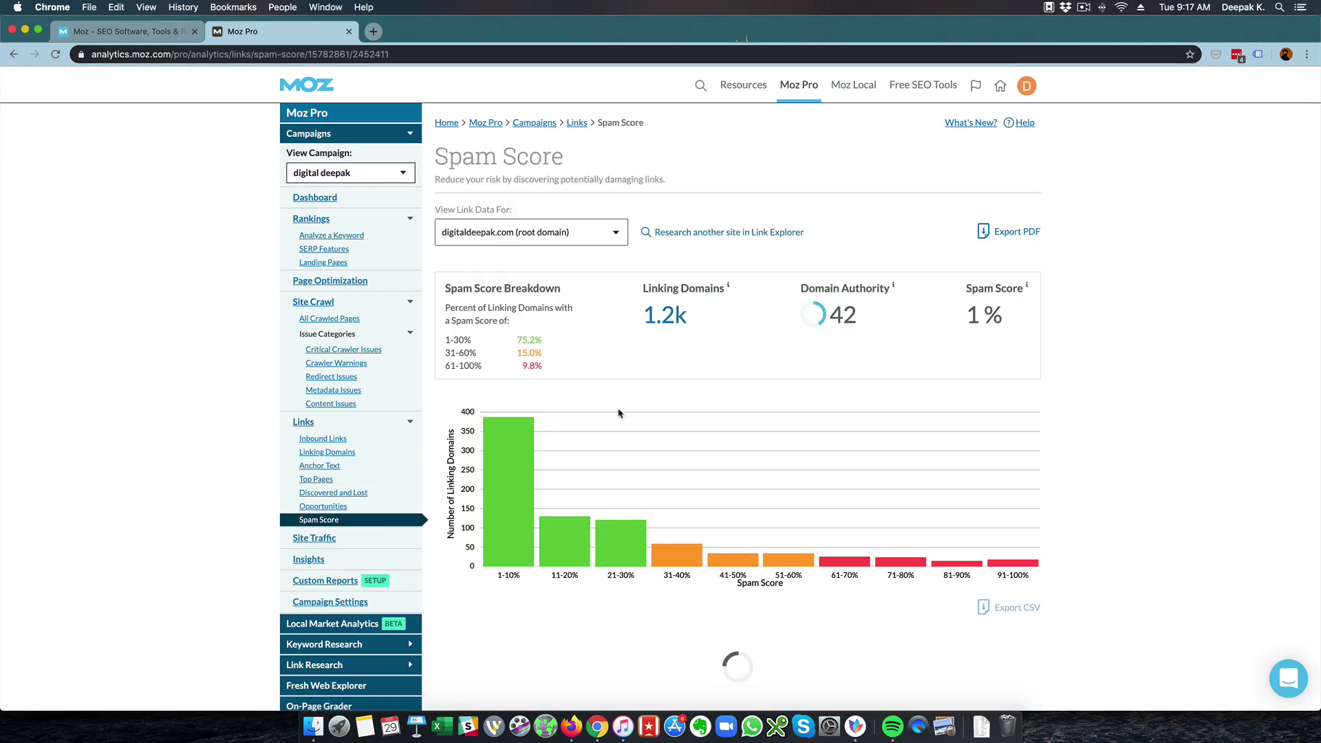
pyautogui.scroll(-4, 925, 371)
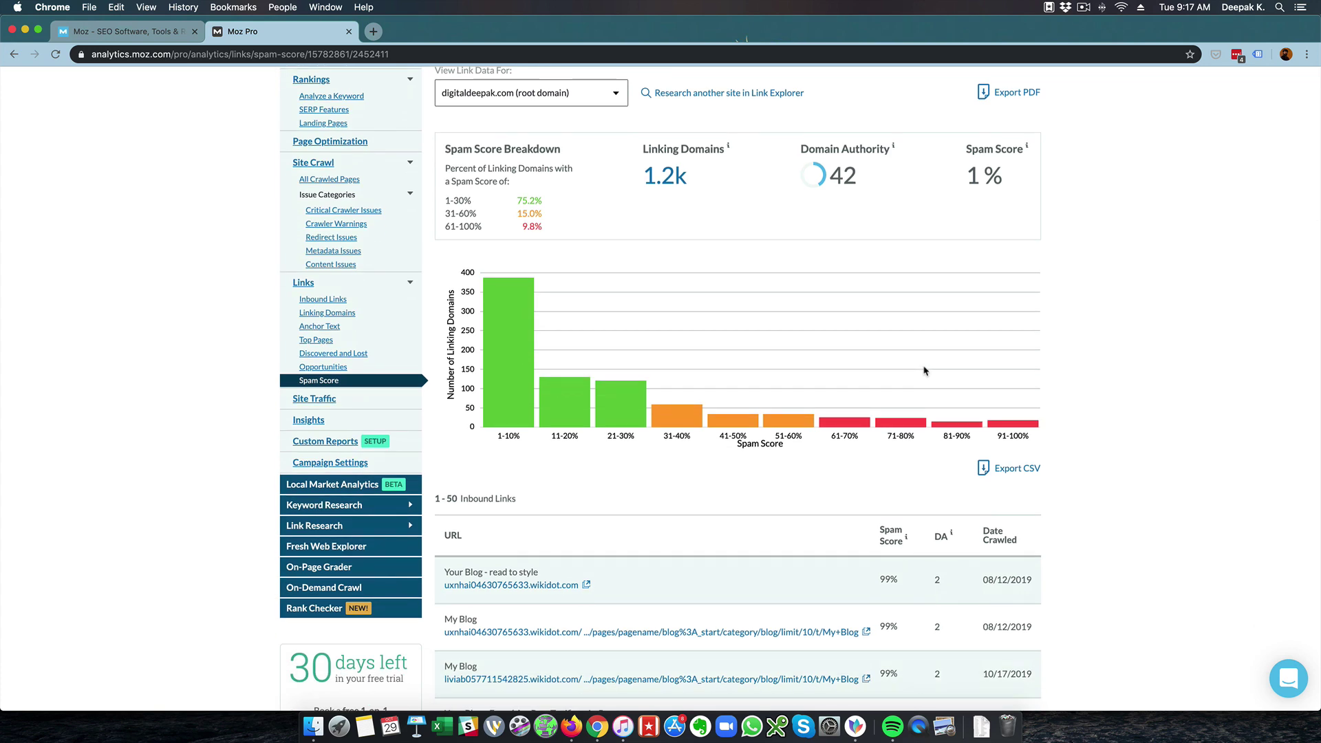
pyautogui.scroll(4, 925, 371)
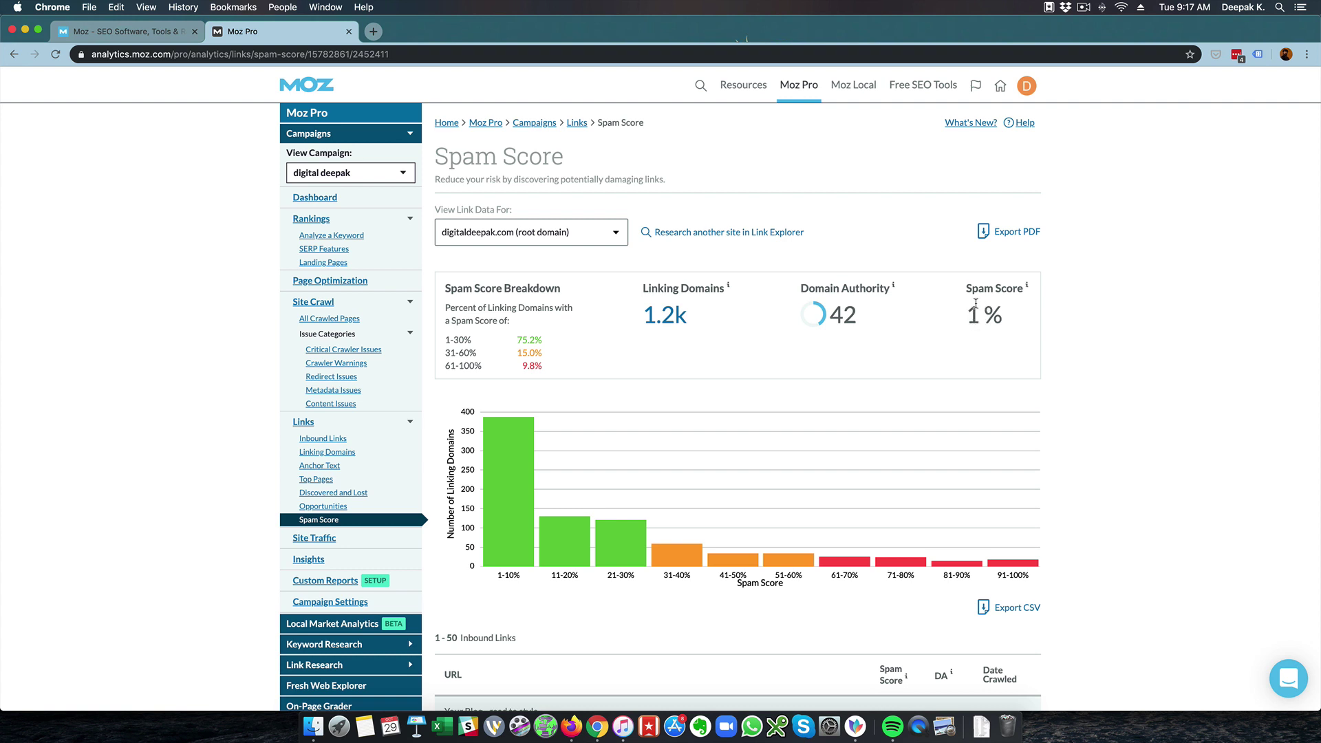
pyautogui.moveTo(990, 291)
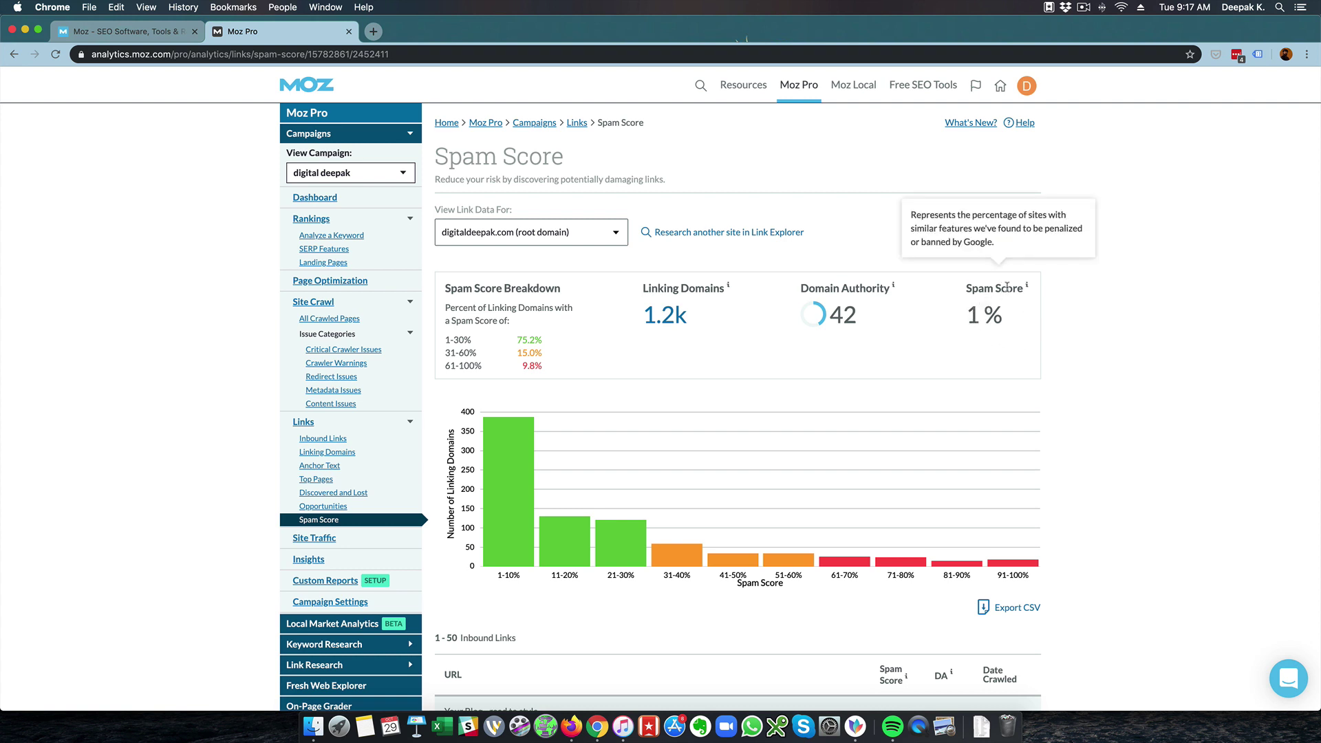
# View the campaign's Site Traffic report on organic search visits, and skim its Insights page
pyautogui.click(328, 536)
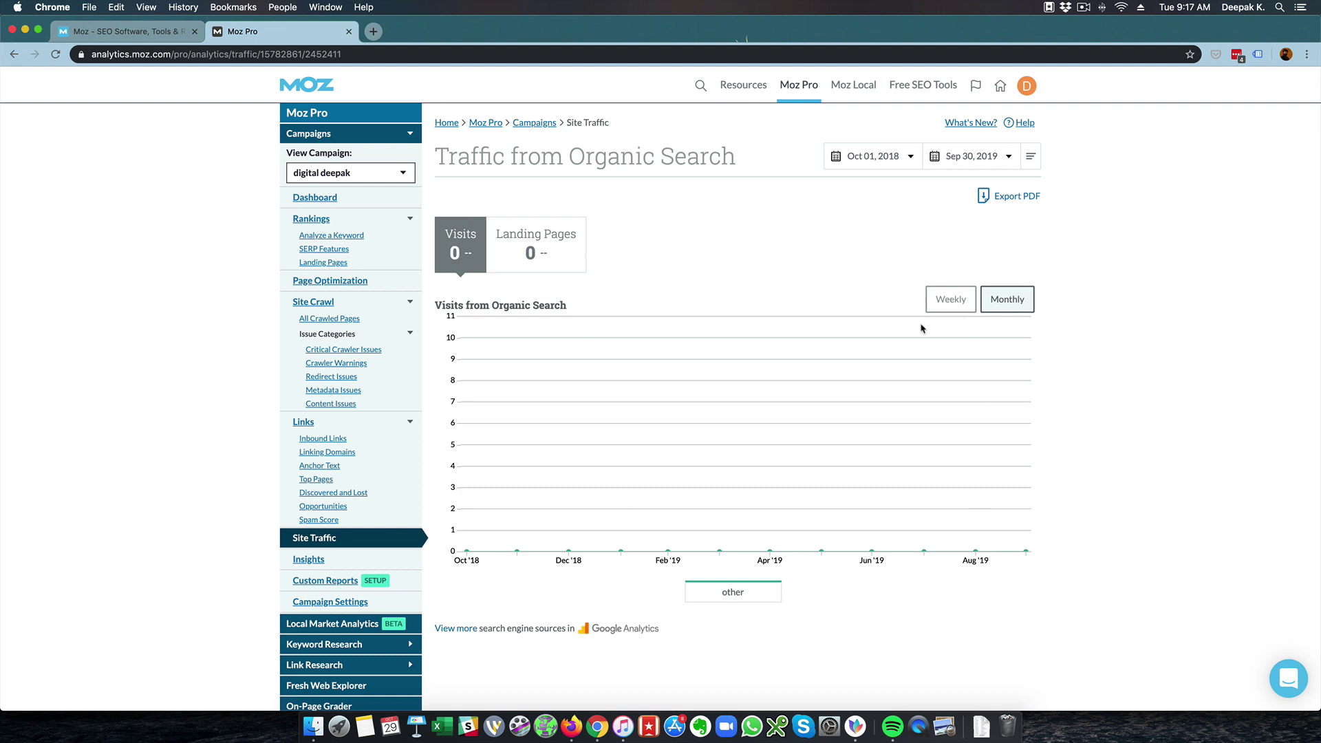
pyautogui.click(325, 561)
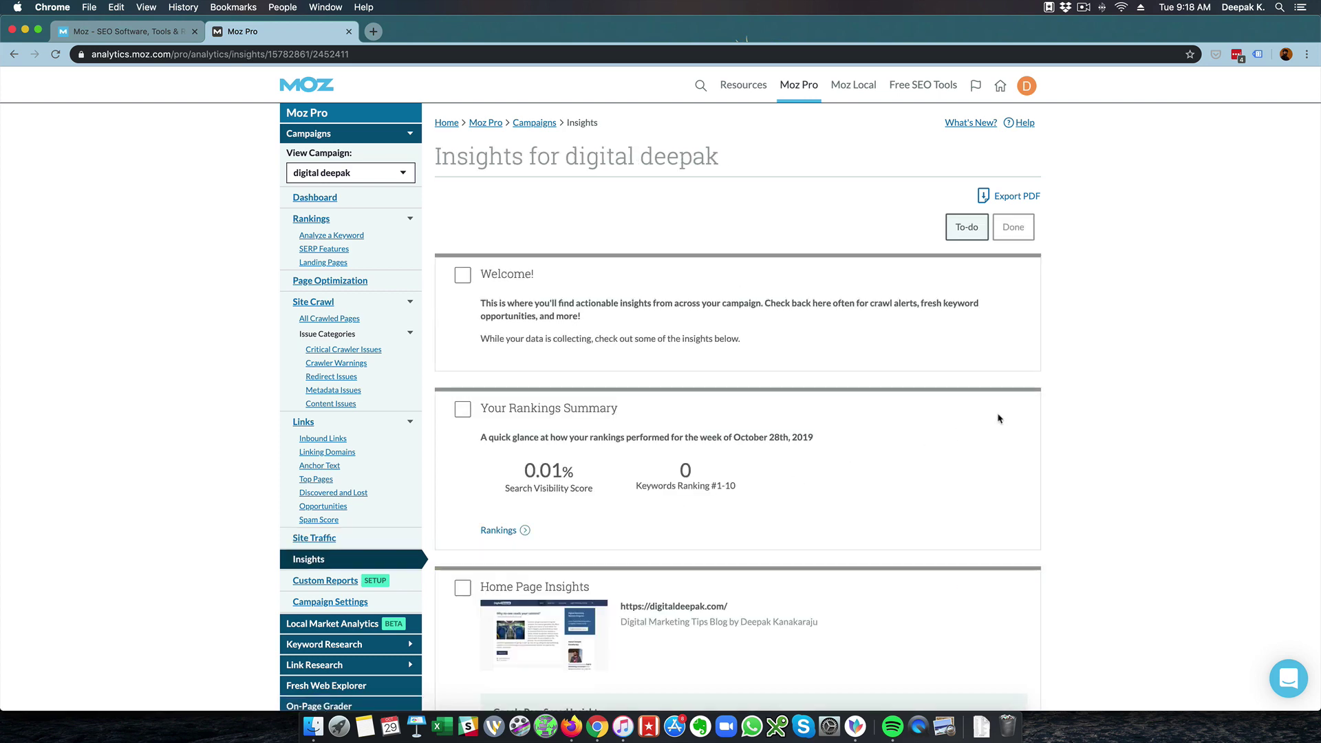
pyautogui.scroll(-6, 997, 416)
pyautogui.scroll(5, 997, 415)
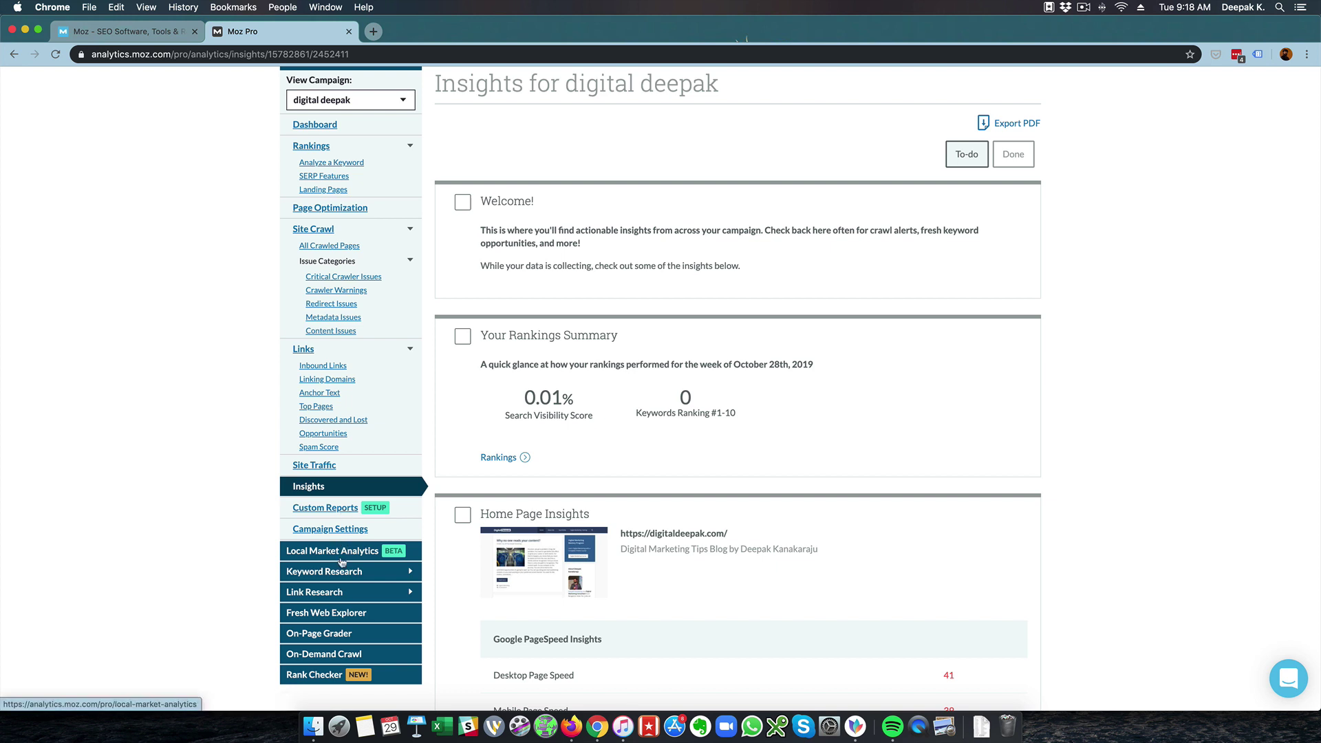
# Look up the keyword "digital marketing courses" for India - en-IN in Keyword Explorer, and review its metrics, suggestions, SERP analysis and mentions
pyautogui.click(339, 580)
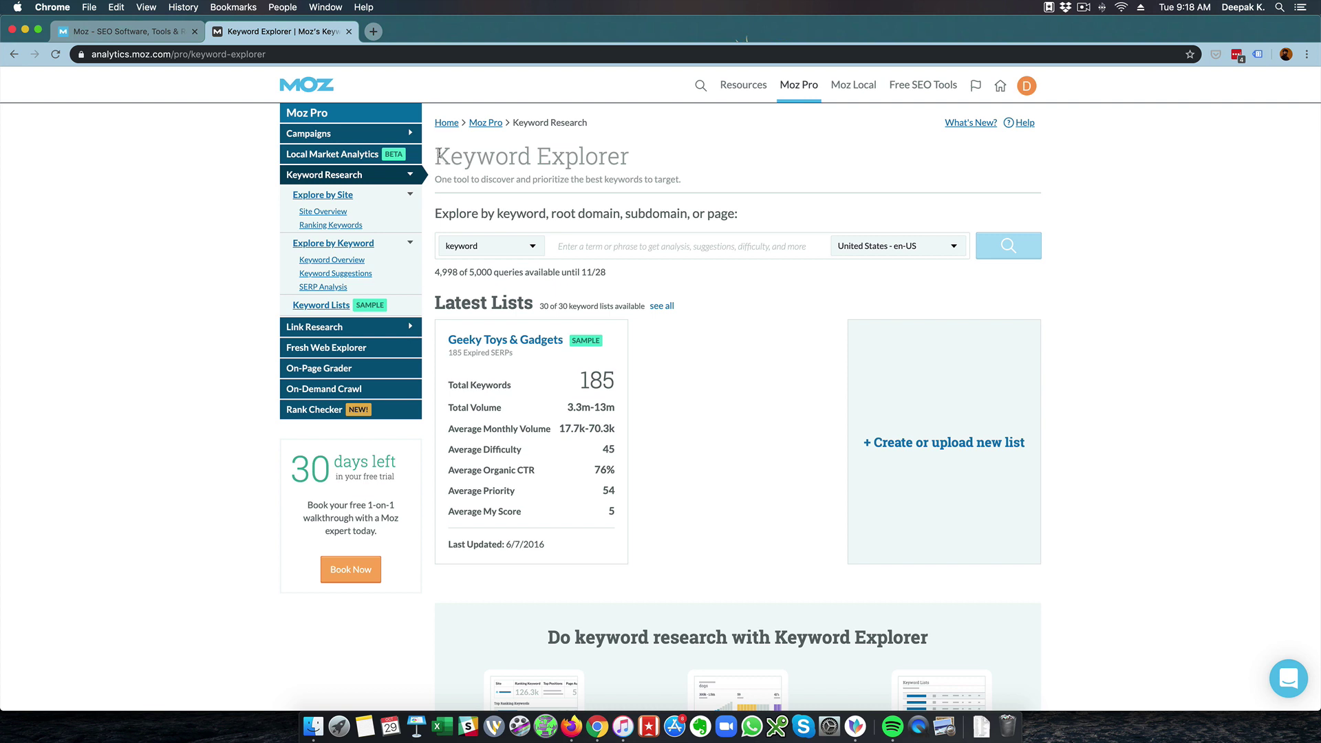
pyautogui.click(697, 241)
pyautogui.write('di')
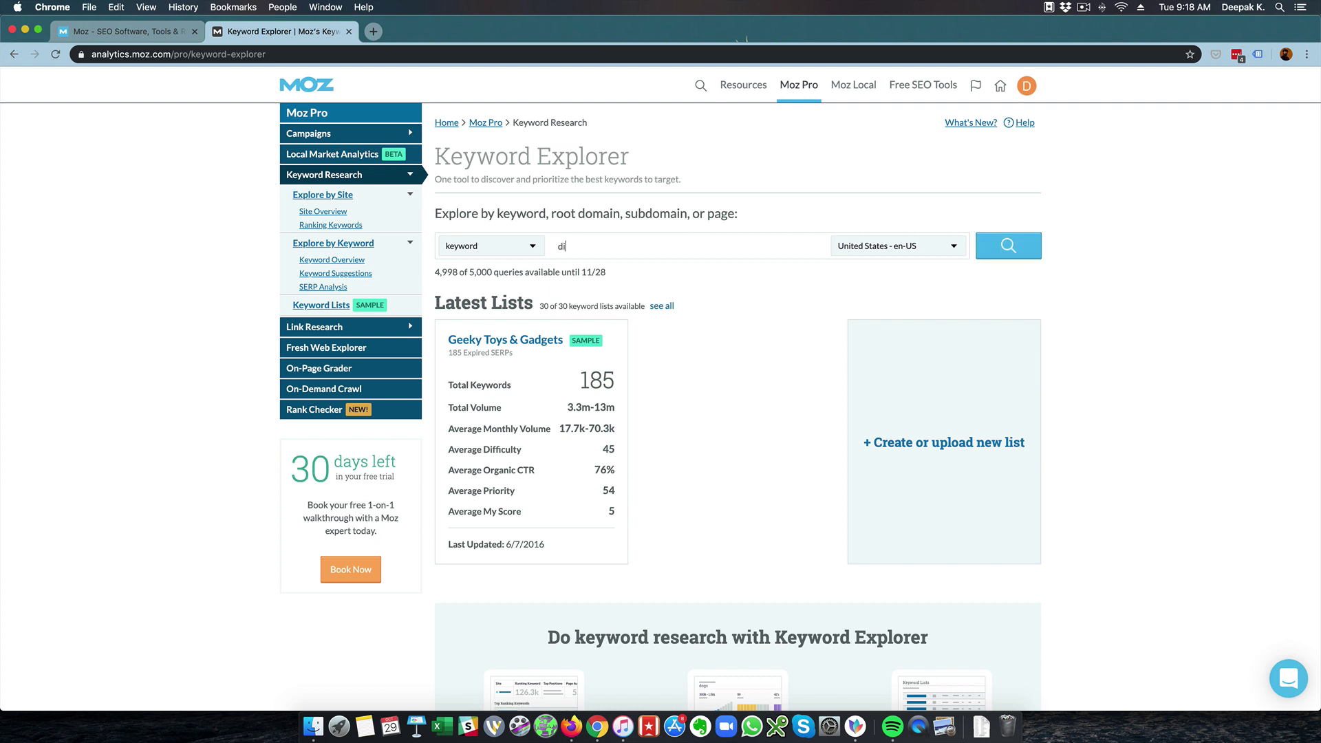
pyautogui.write('gital marketing courses')
pyautogui.click(931, 248)
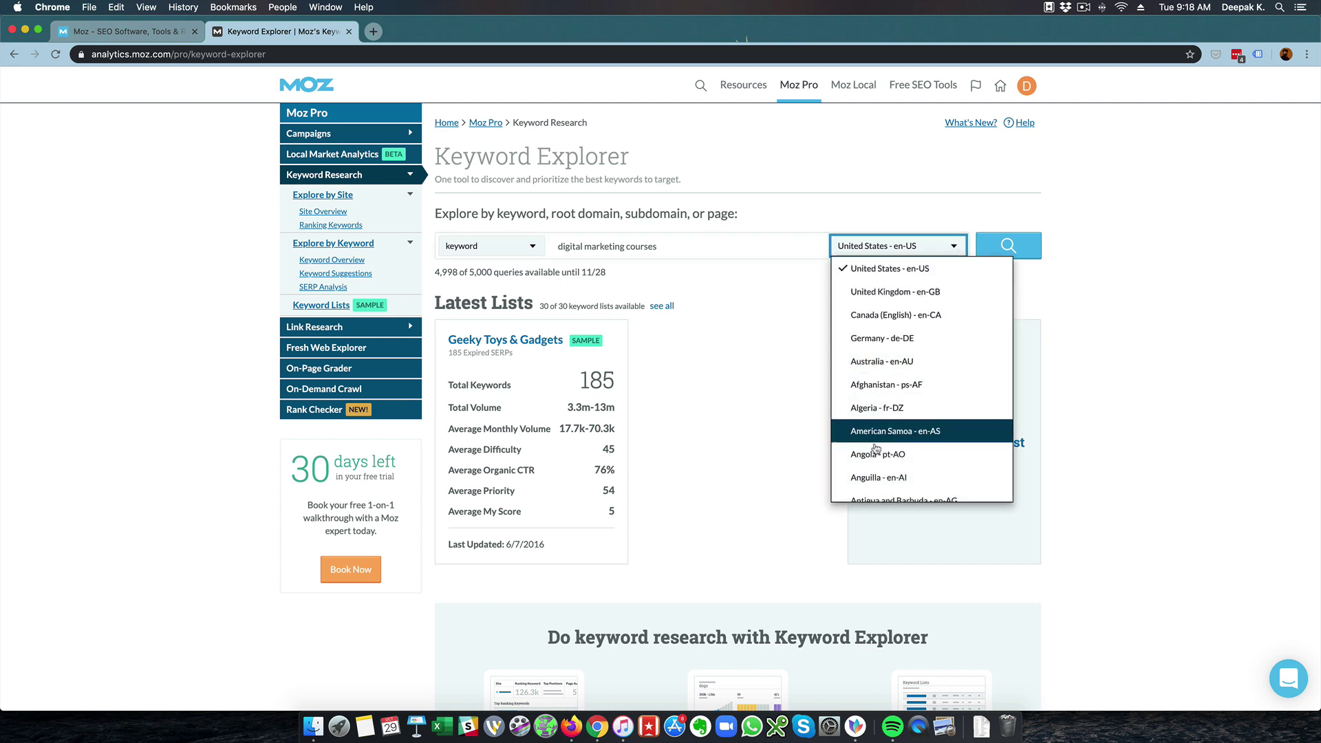
pyautogui.scroll(-4, 882, 432)
pyautogui.scroll(-15, 881, 432)
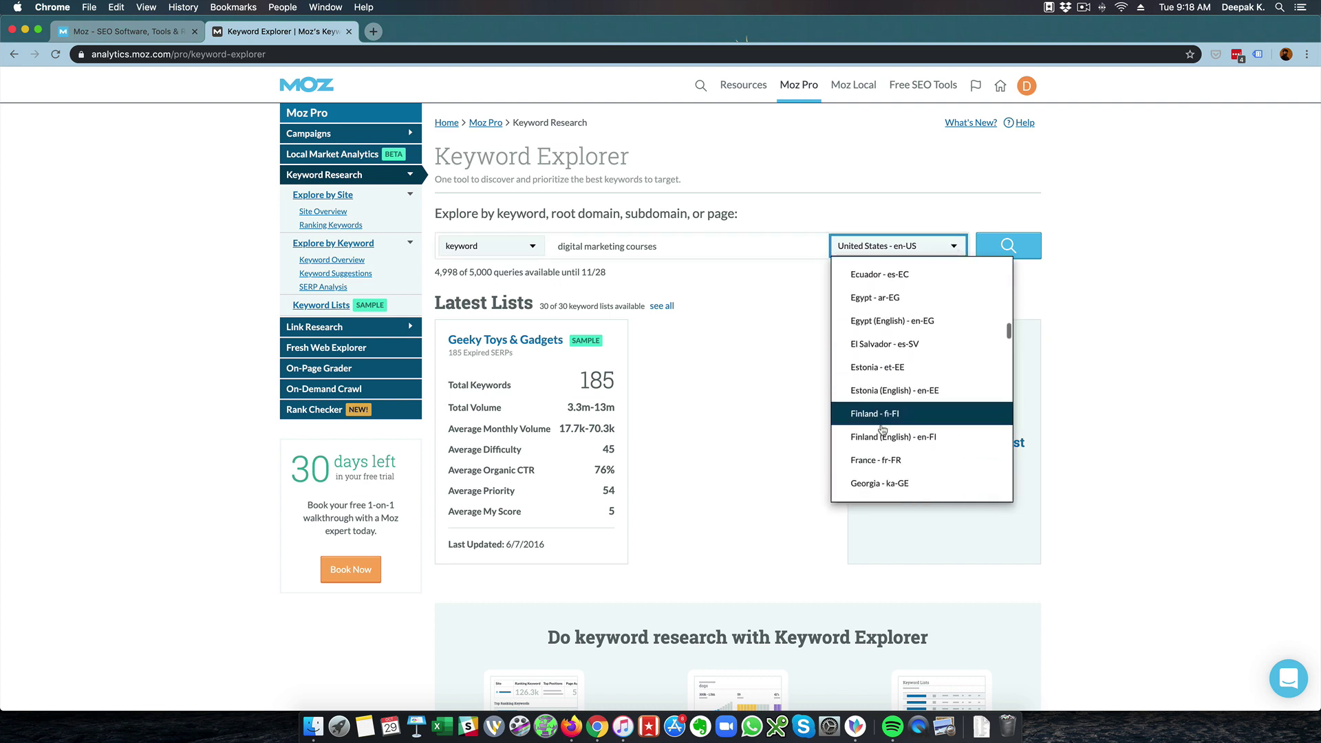
pyautogui.click(874, 463)
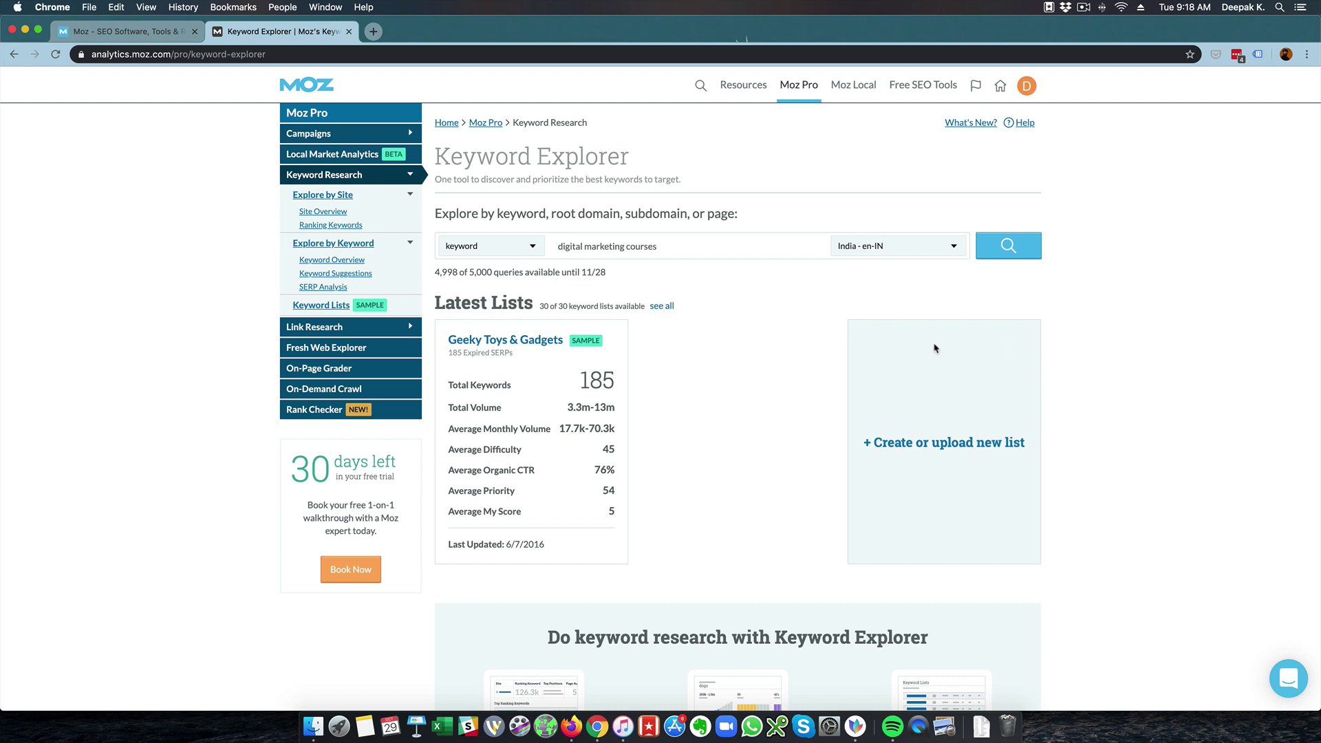
pyautogui.click(990, 248)
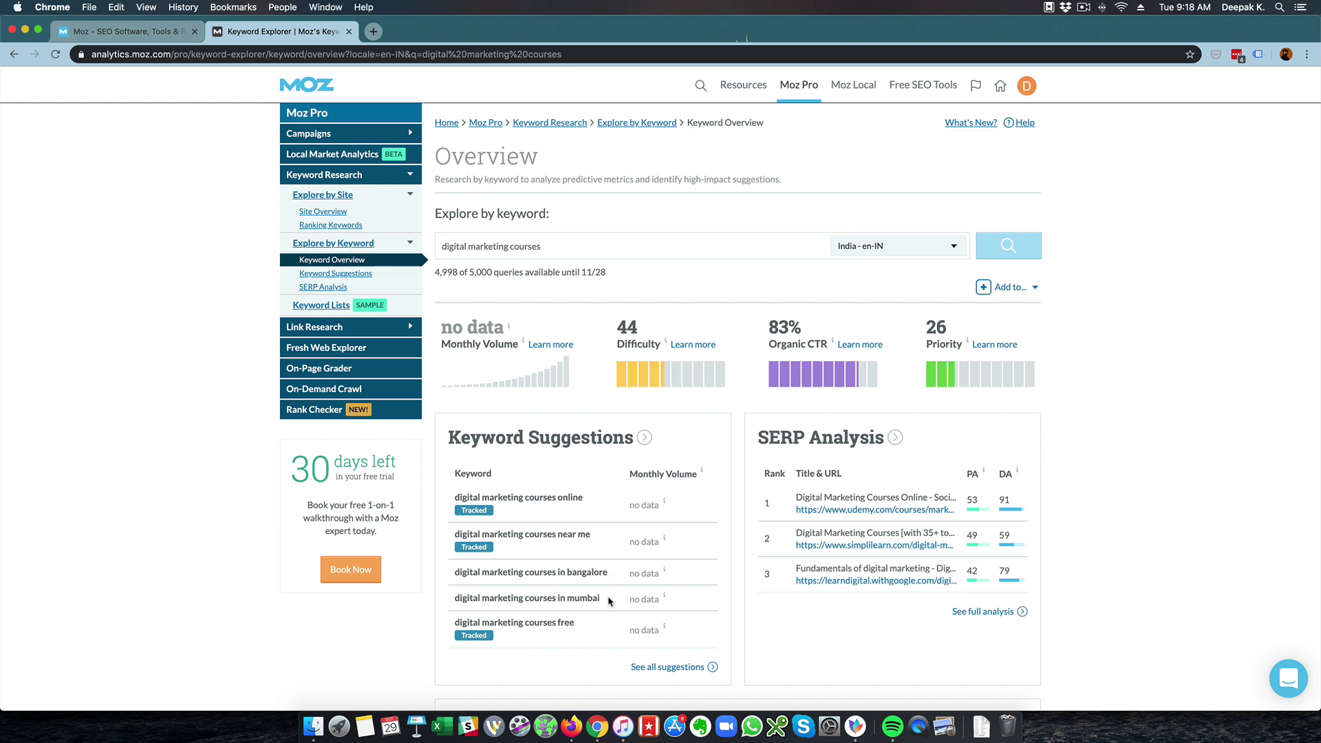
pyautogui.scroll(-3, 512, 640)
pyautogui.scroll(-1, 511, 640)
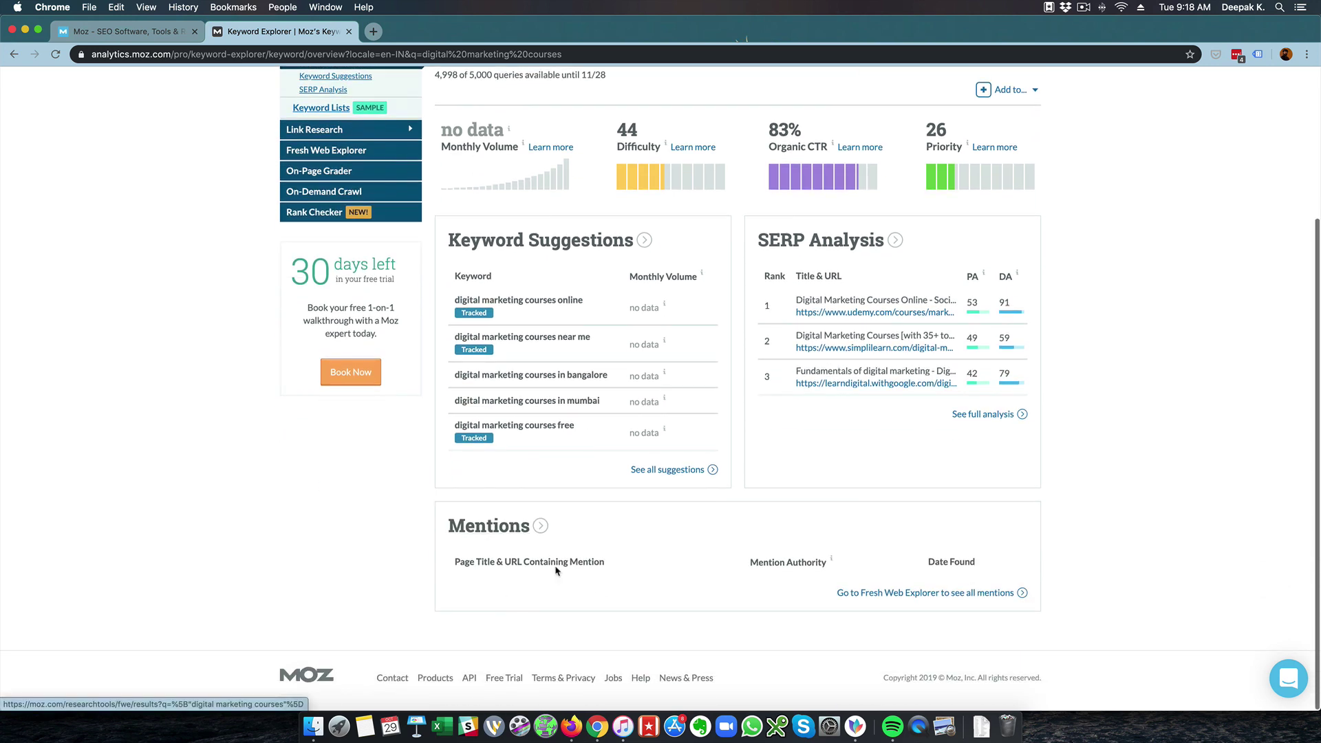
# Open the full list of keyword suggestions for "digital marketing courses" and examine their relevancy and monthly volume
pyautogui.click(645, 472)
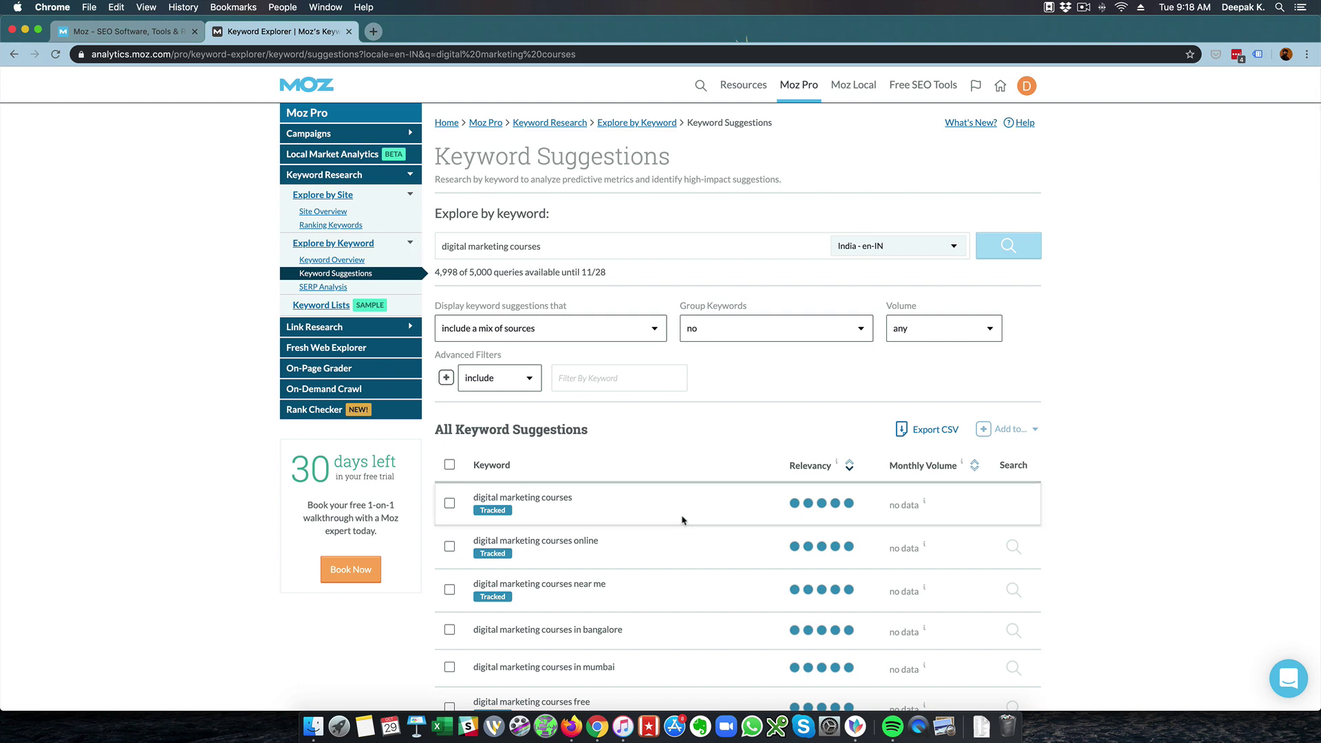
pyautogui.scroll(-5, 681, 517)
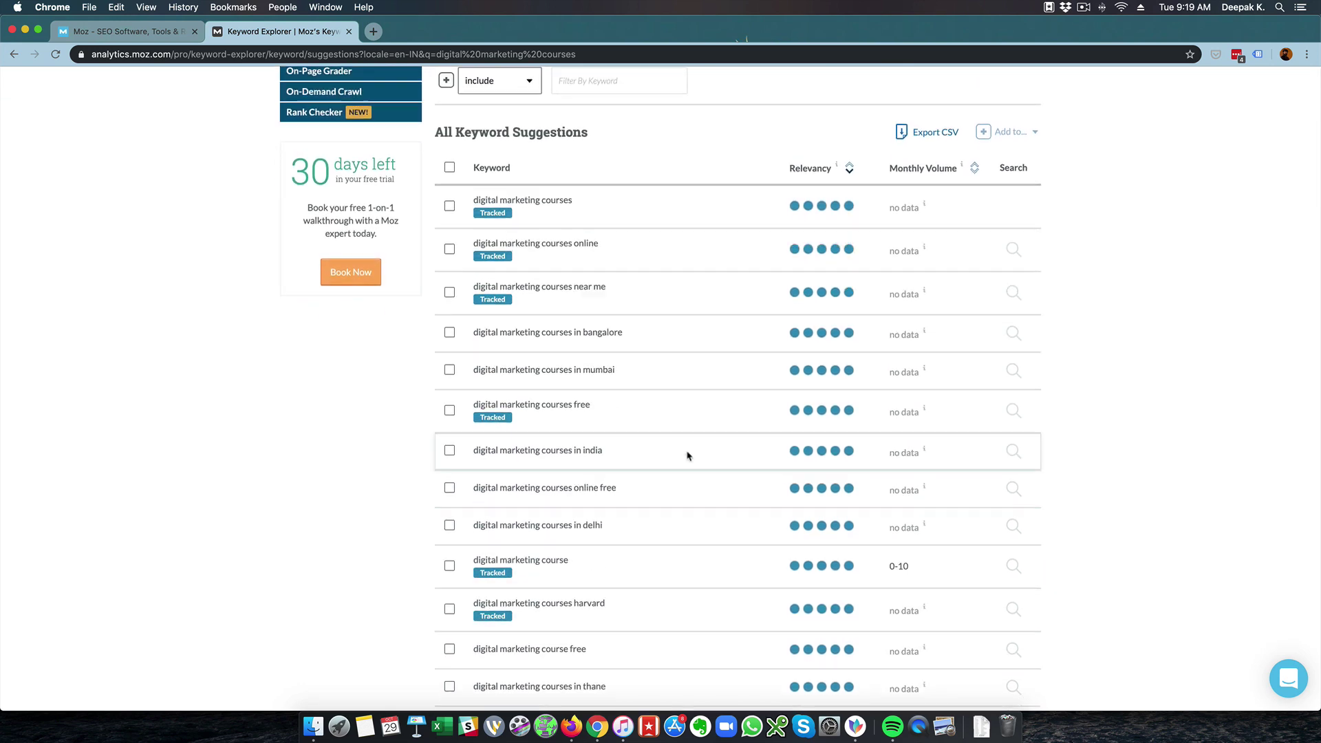
pyautogui.scroll(-4, 685, 454)
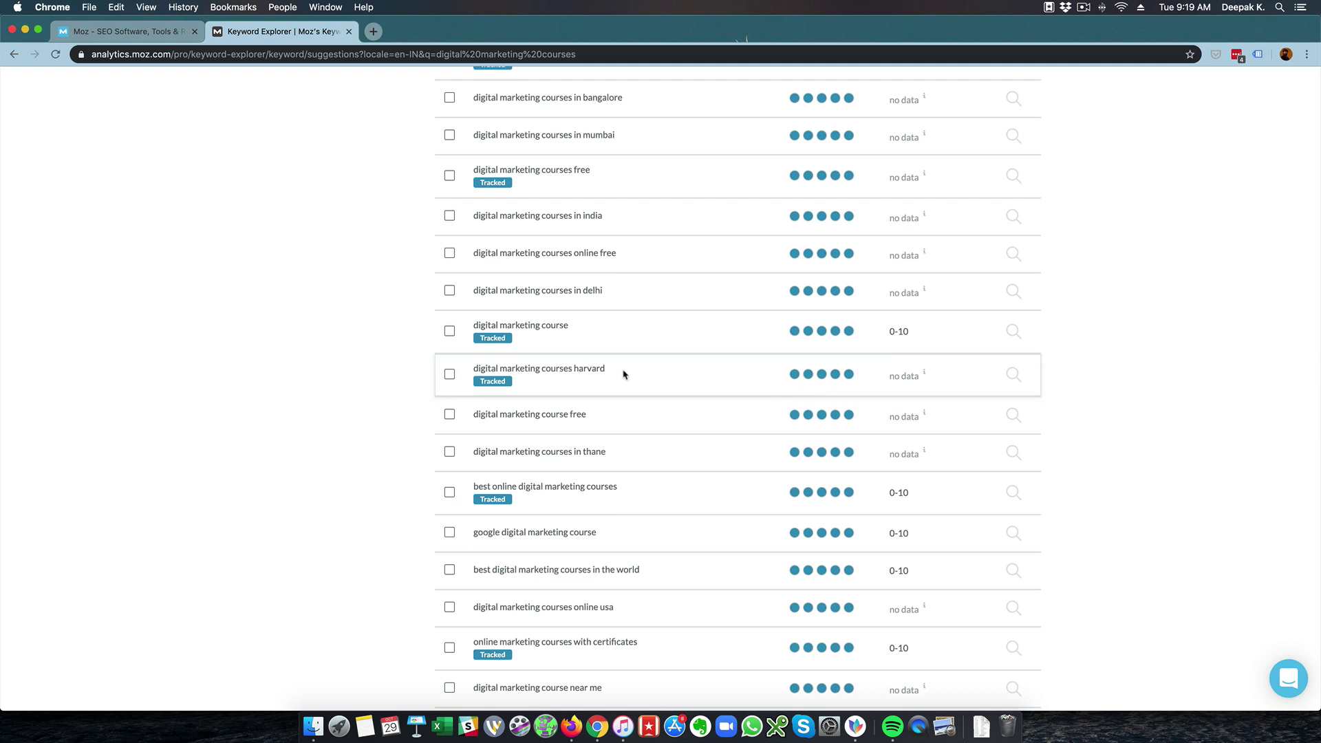
pyautogui.scroll(5, 624, 374)
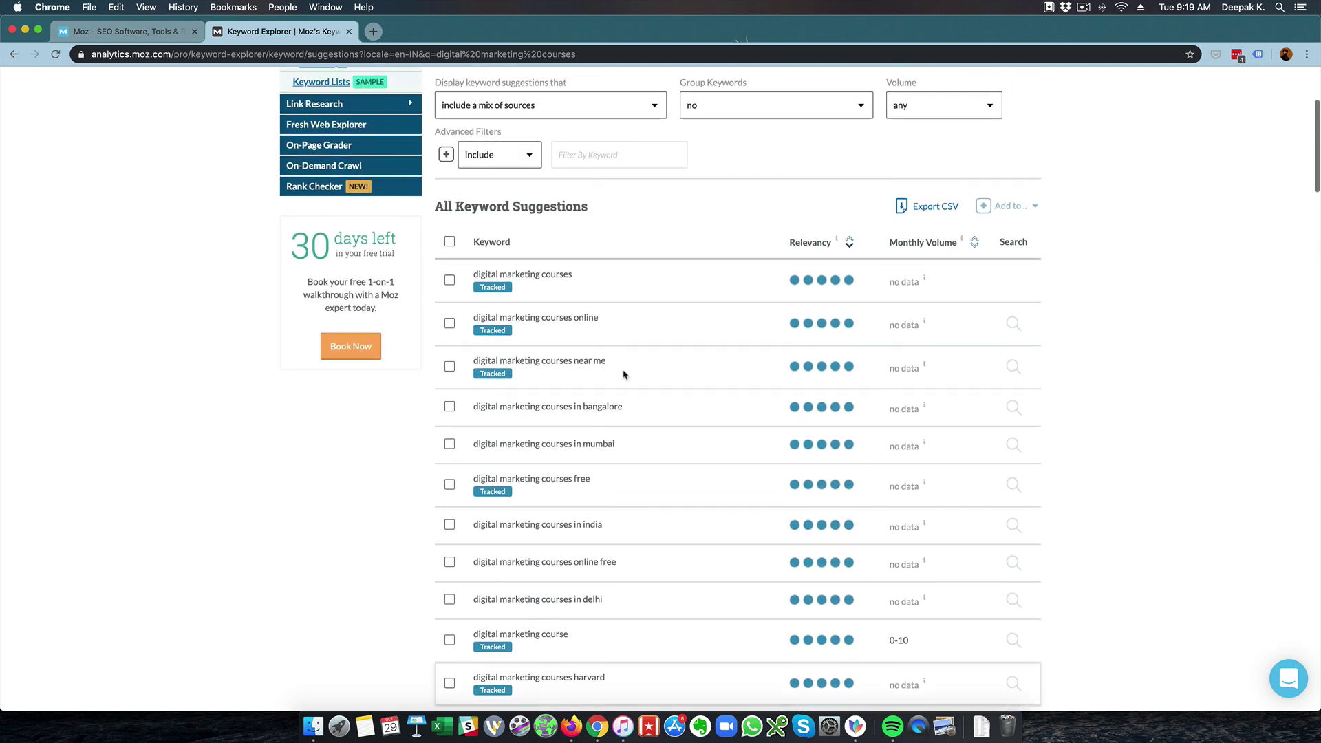
# Sort the keyword suggestions by monthly volume, review them, and open the SERP Analysis for "digital marketing courses"
pyautogui.click(923, 244)
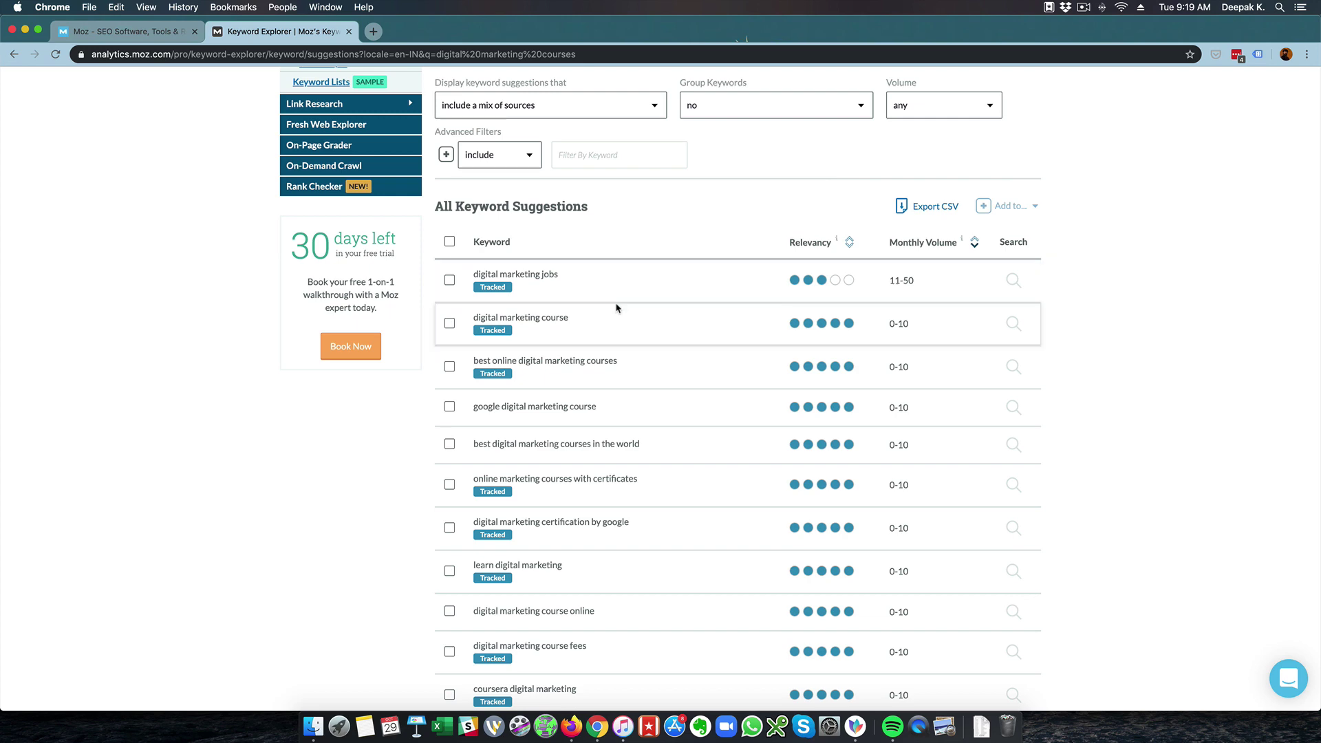
pyautogui.scroll(3, 618, 307)
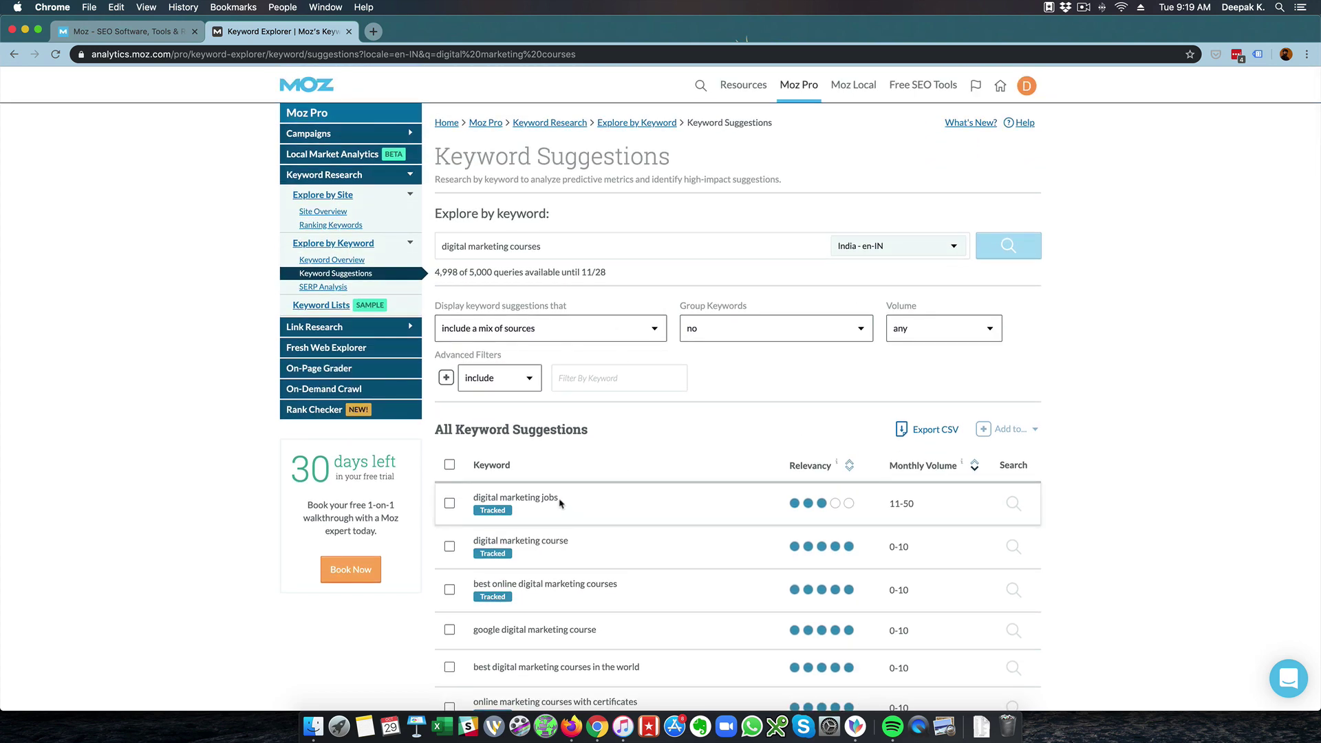
pyautogui.scroll(-3, 561, 503)
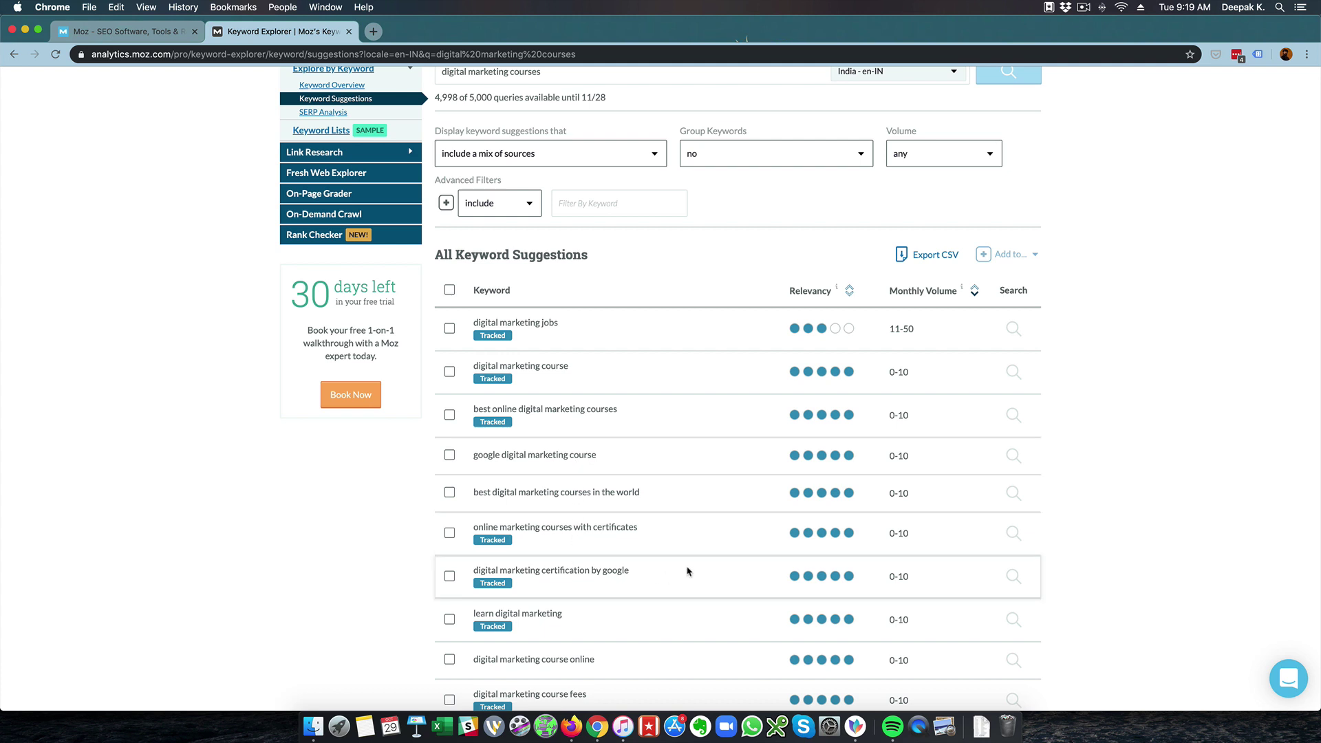
pyautogui.scroll(-3, 688, 547)
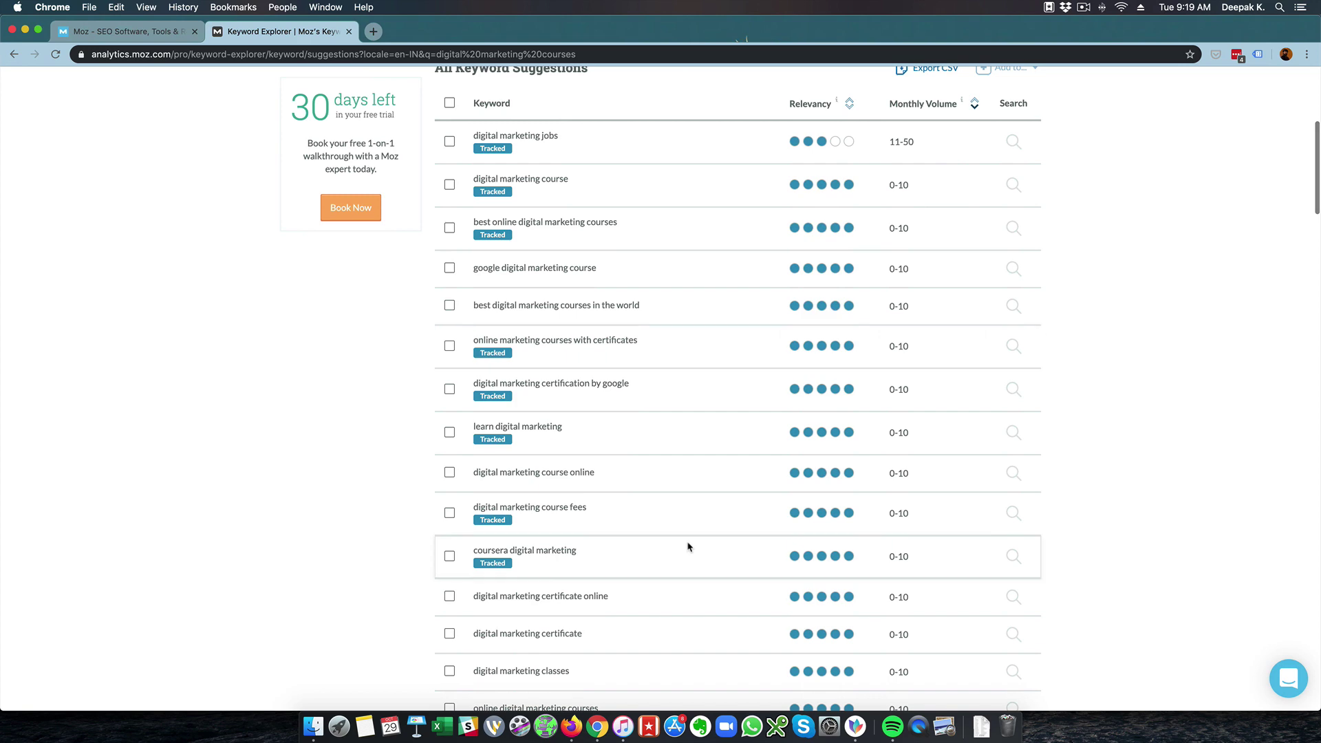
pyautogui.scroll(6, 688, 547)
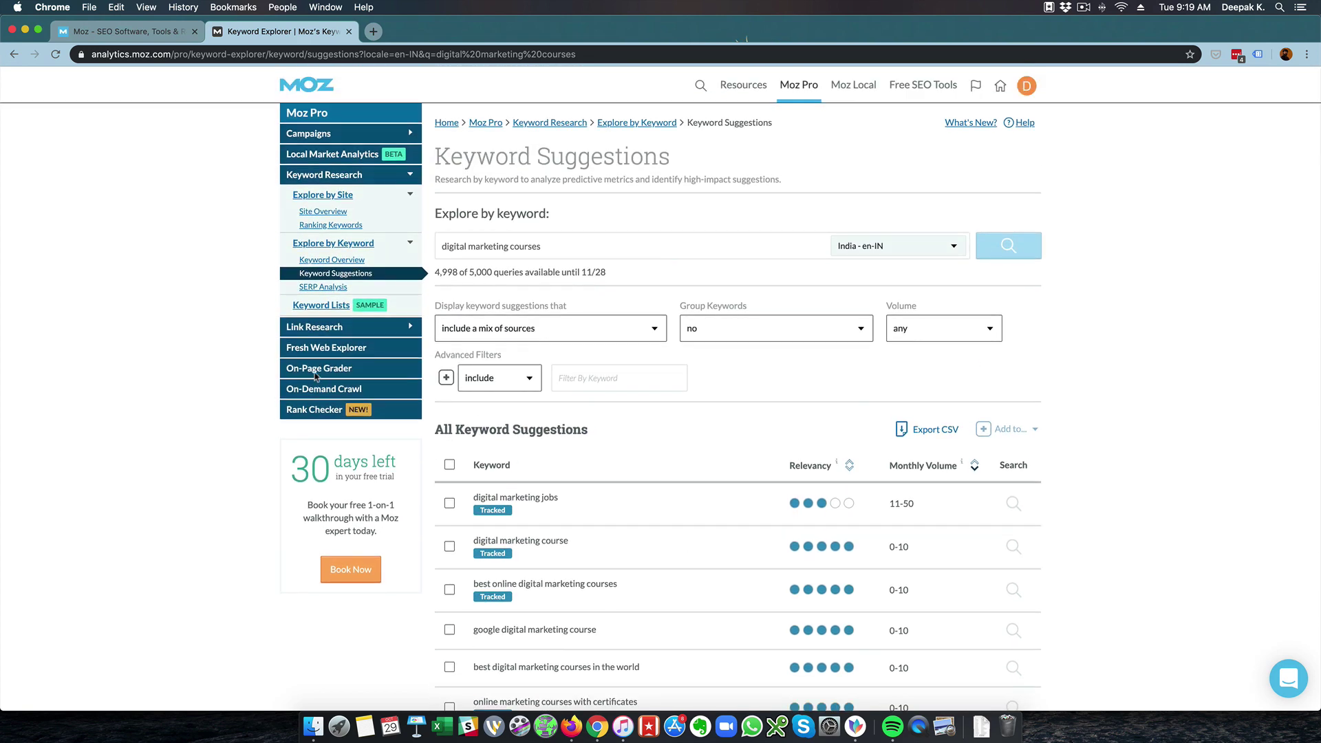
pyautogui.click(322, 288)
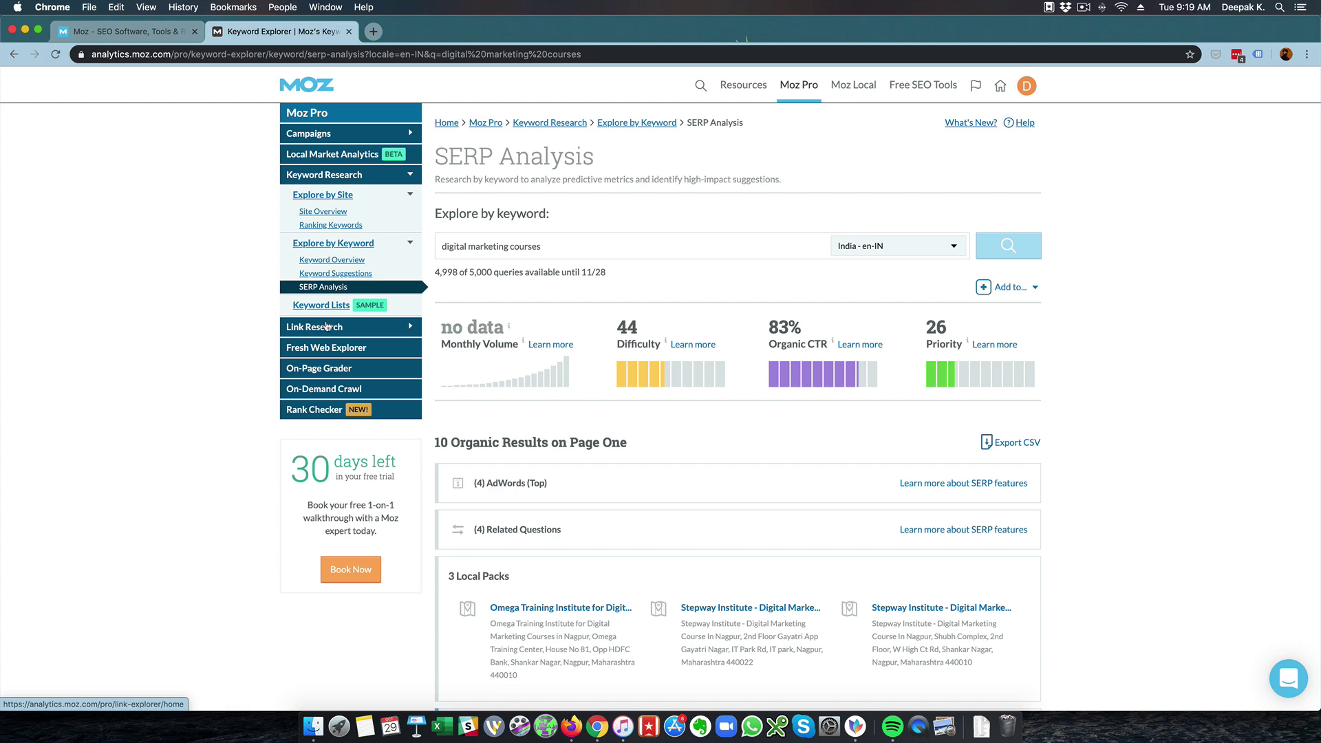
# Look up the root domain digitaldeepak.com in Link Explorer under Link Research
pyautogui.click(327, 326)
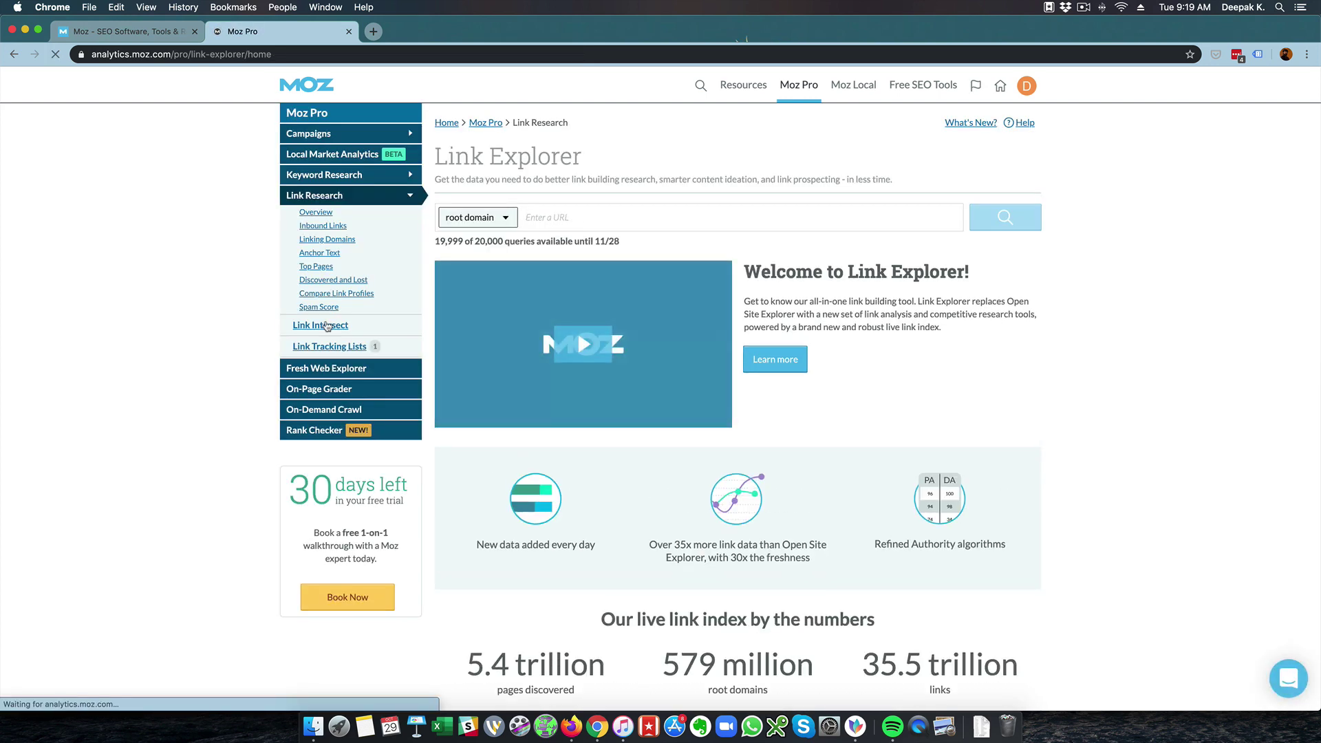
pyautogui.click(679, 212)
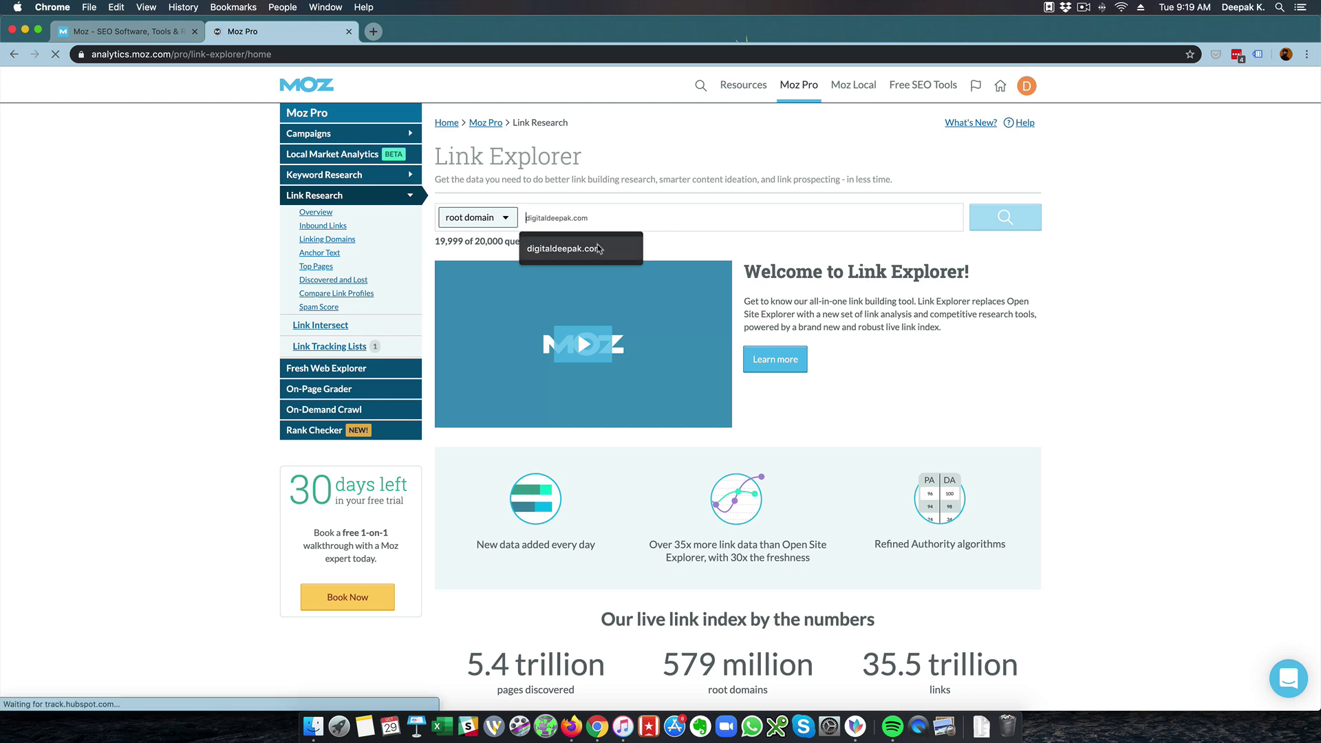
pyautogui.click(640, 248)
pyautogui.click(996, 231)
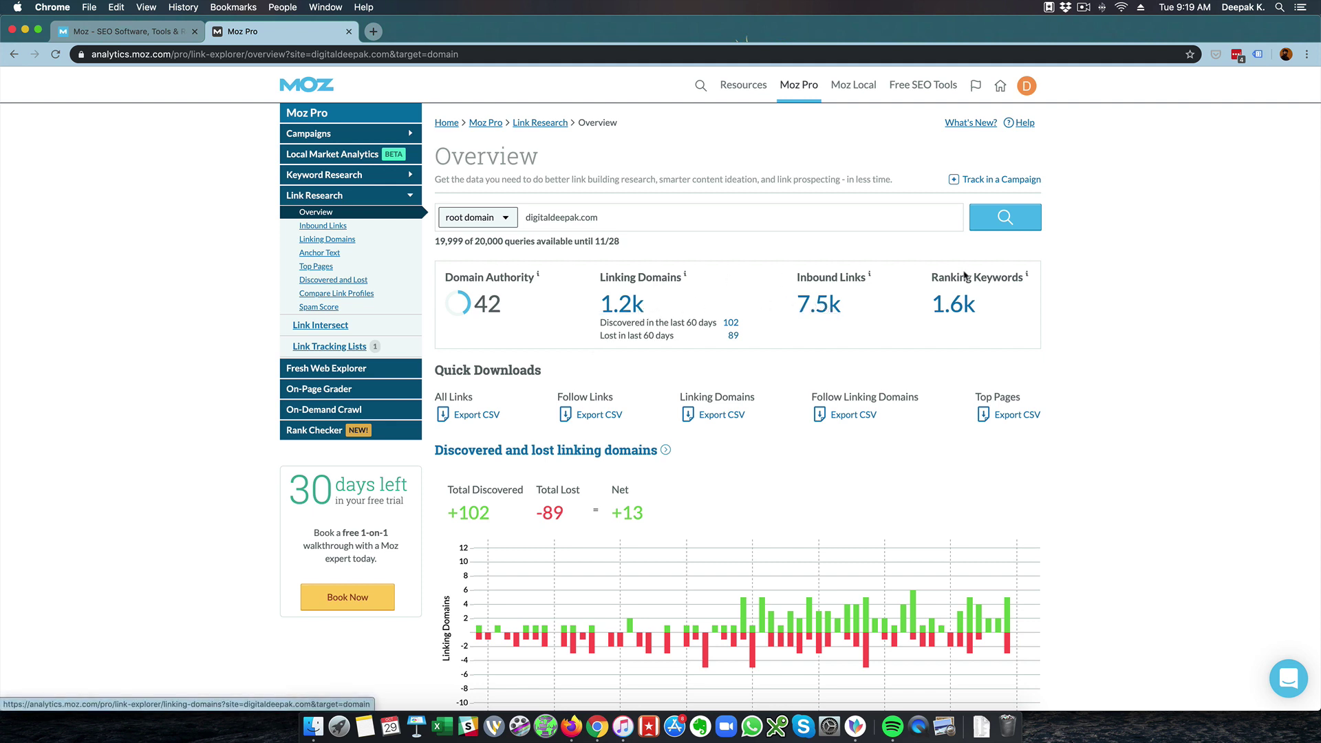
# Open the domain's Ranking Keywords from the link overview and examine the keywords' rank, difficulty and monthly volume
pyautogui.click(974, 306)
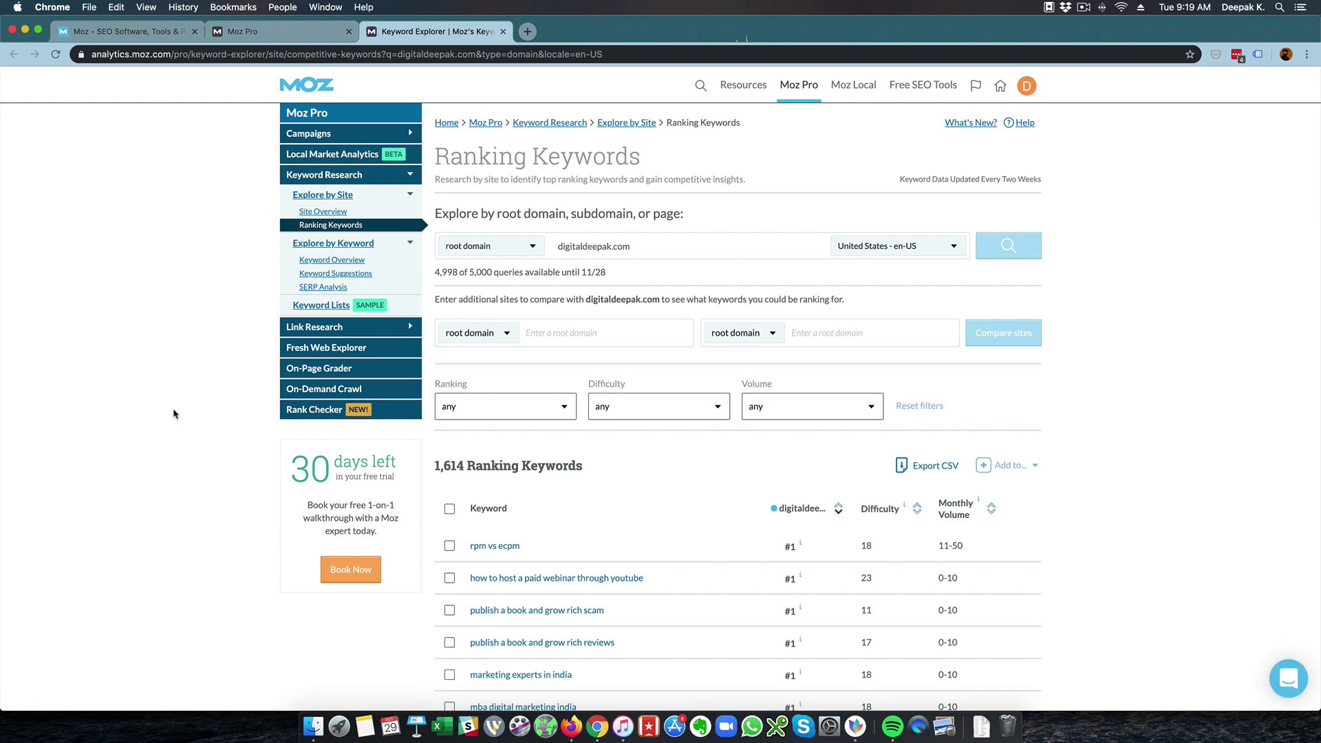
pyautogui.scroll(-7, 174, 412)
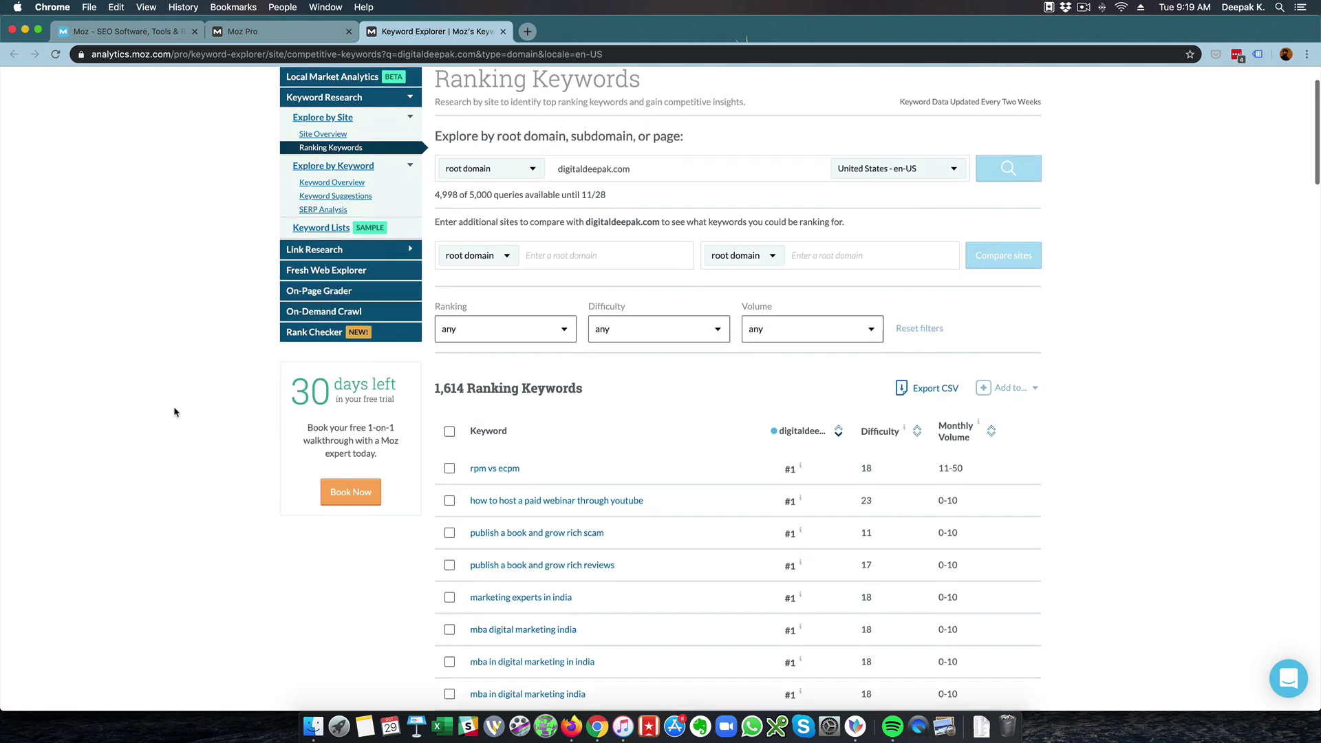
pyautogui.scroll(-1, 175, 411)
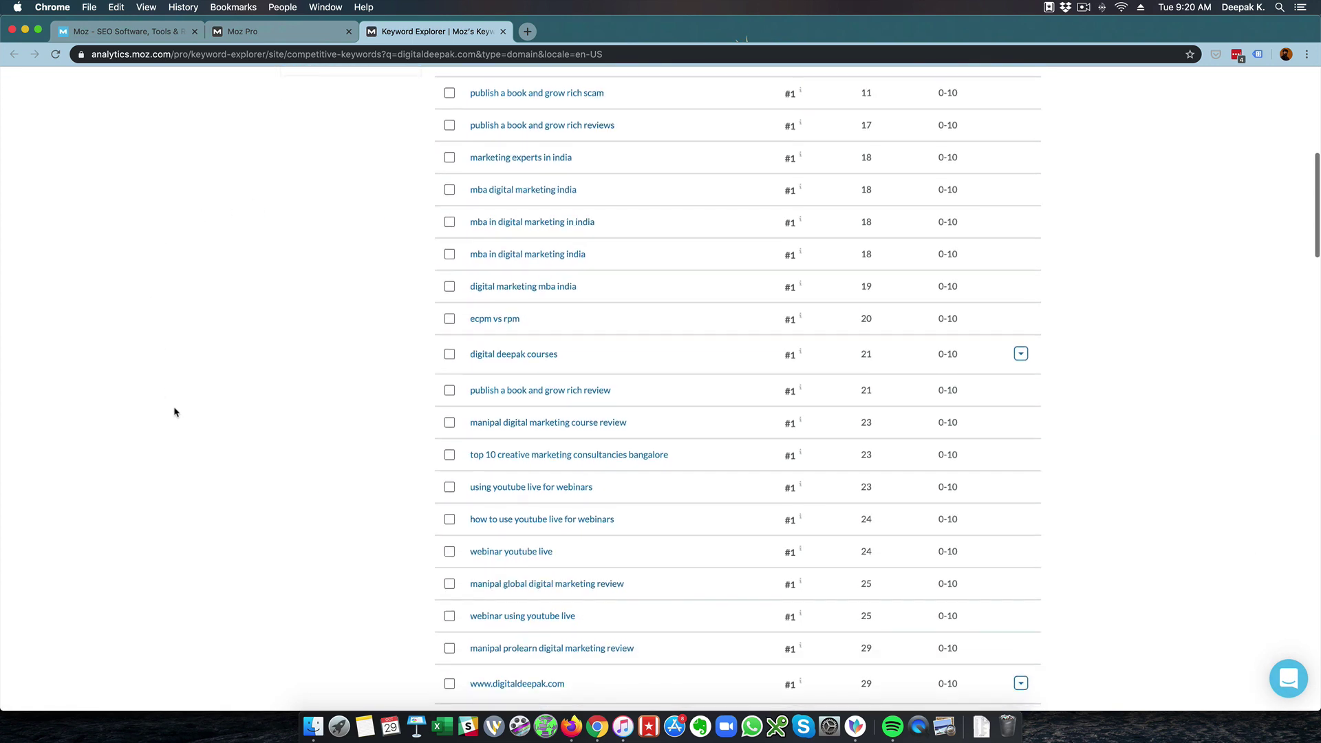
pyautogui.scroll(-2, 174, 412)
pyautogui.scroll(-1, 174, 412)
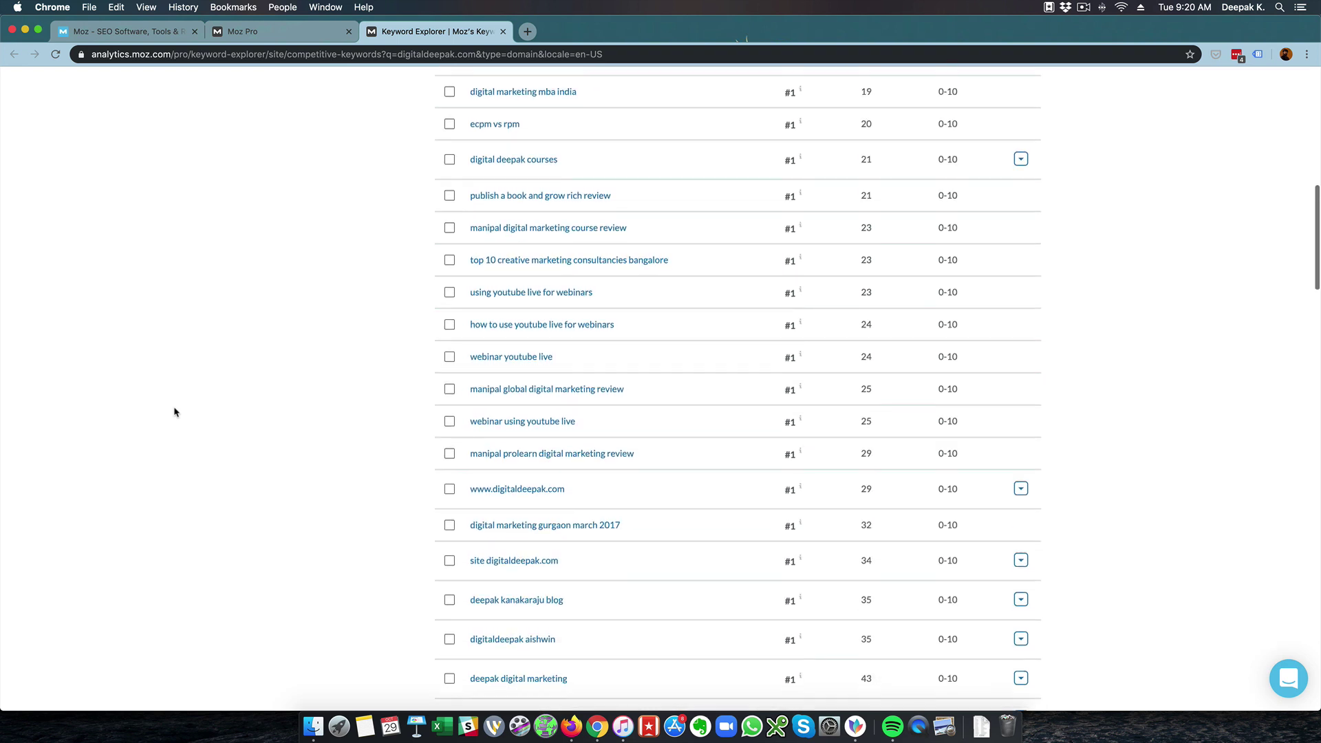
pyautogui.scroll(-3, 175, 411)
pyautogui.scroll(-1, 174, 411)
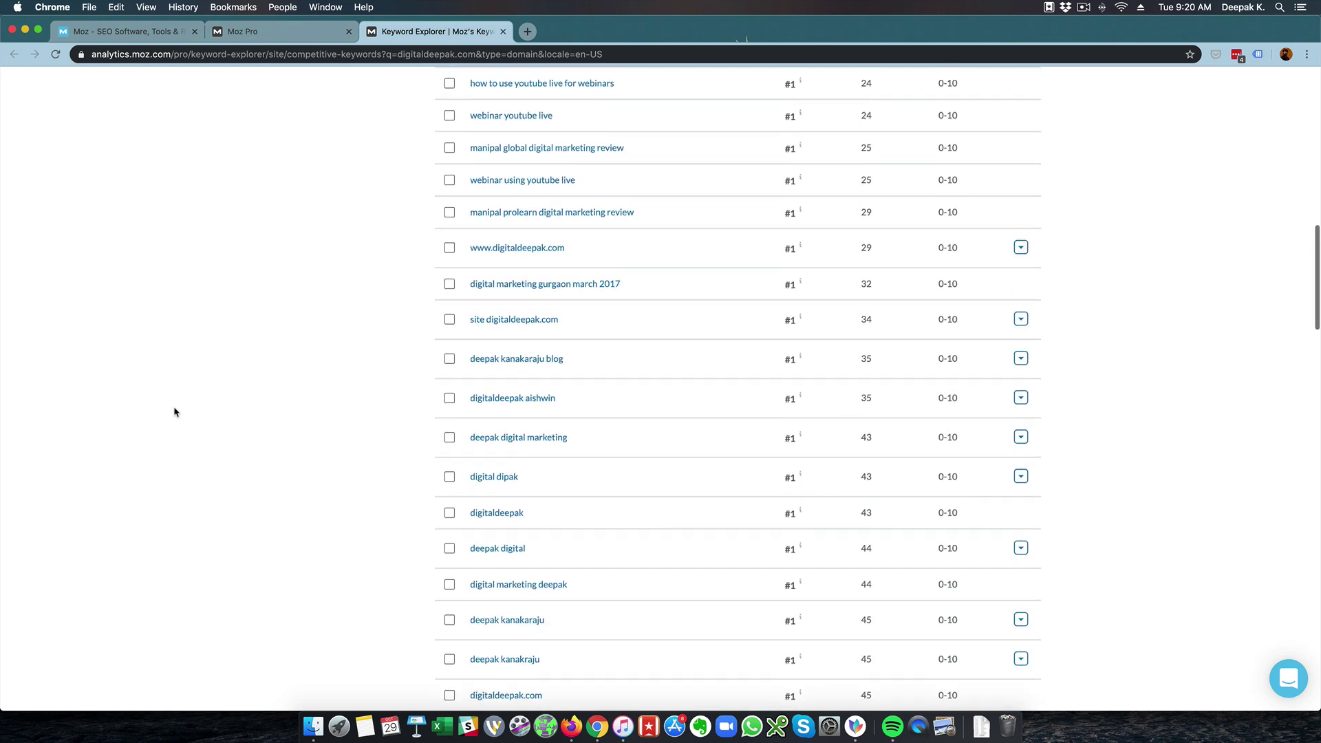
pyautogui.scroll(-4, 174, 412)
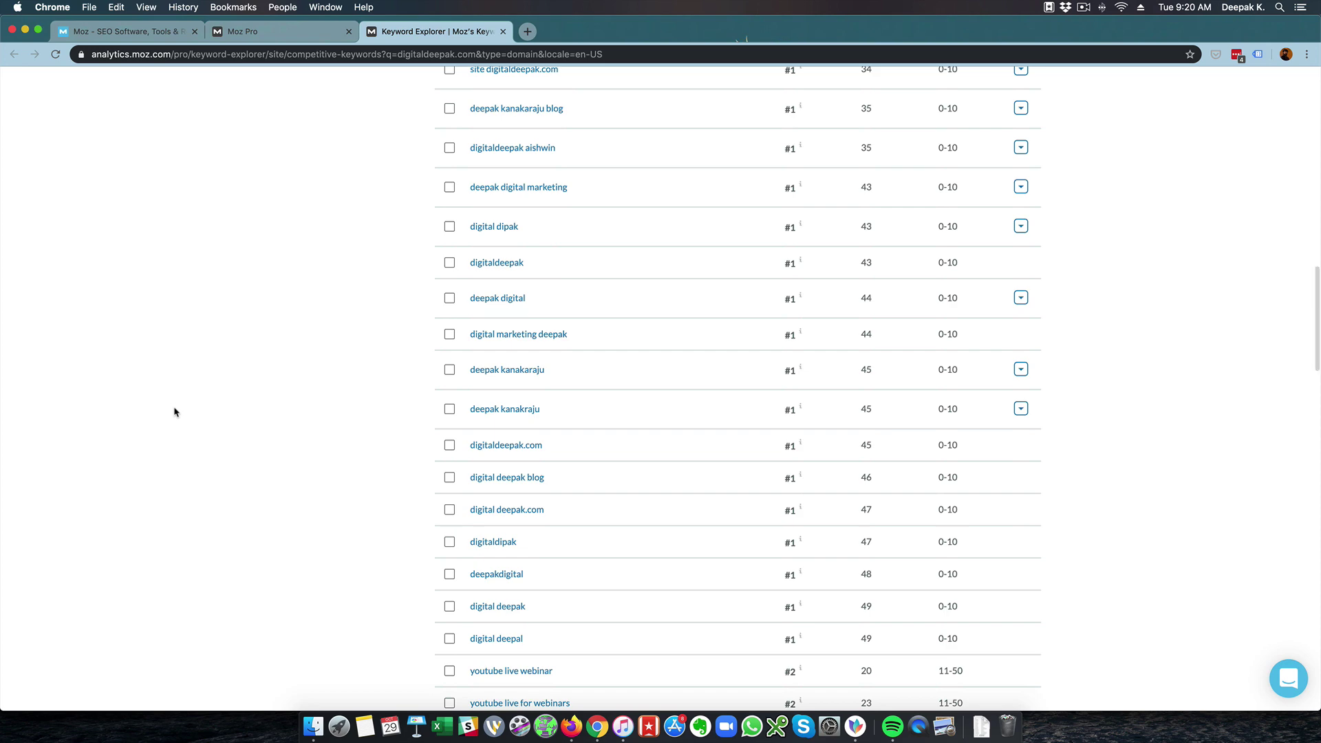
pyautogui.scroll(-4, 174, 411)
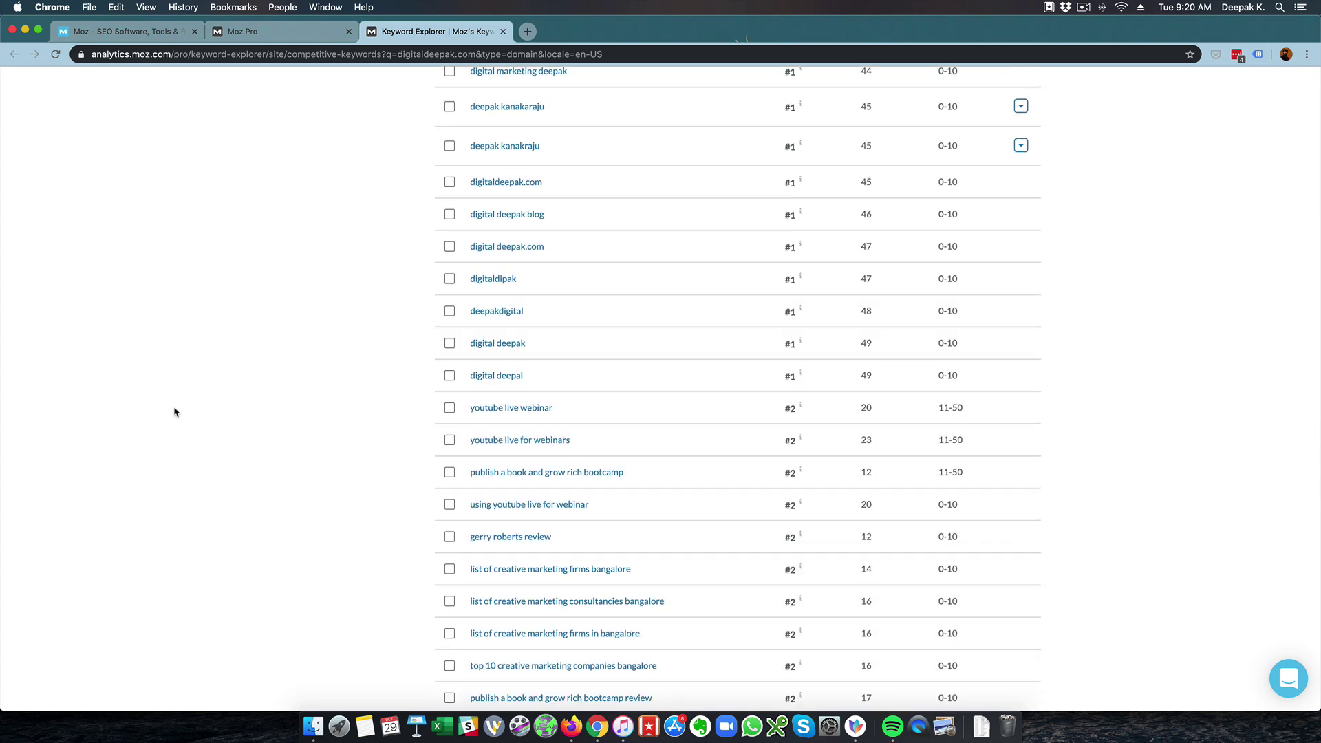
pyautogui.scroll(-3, 174, 411)
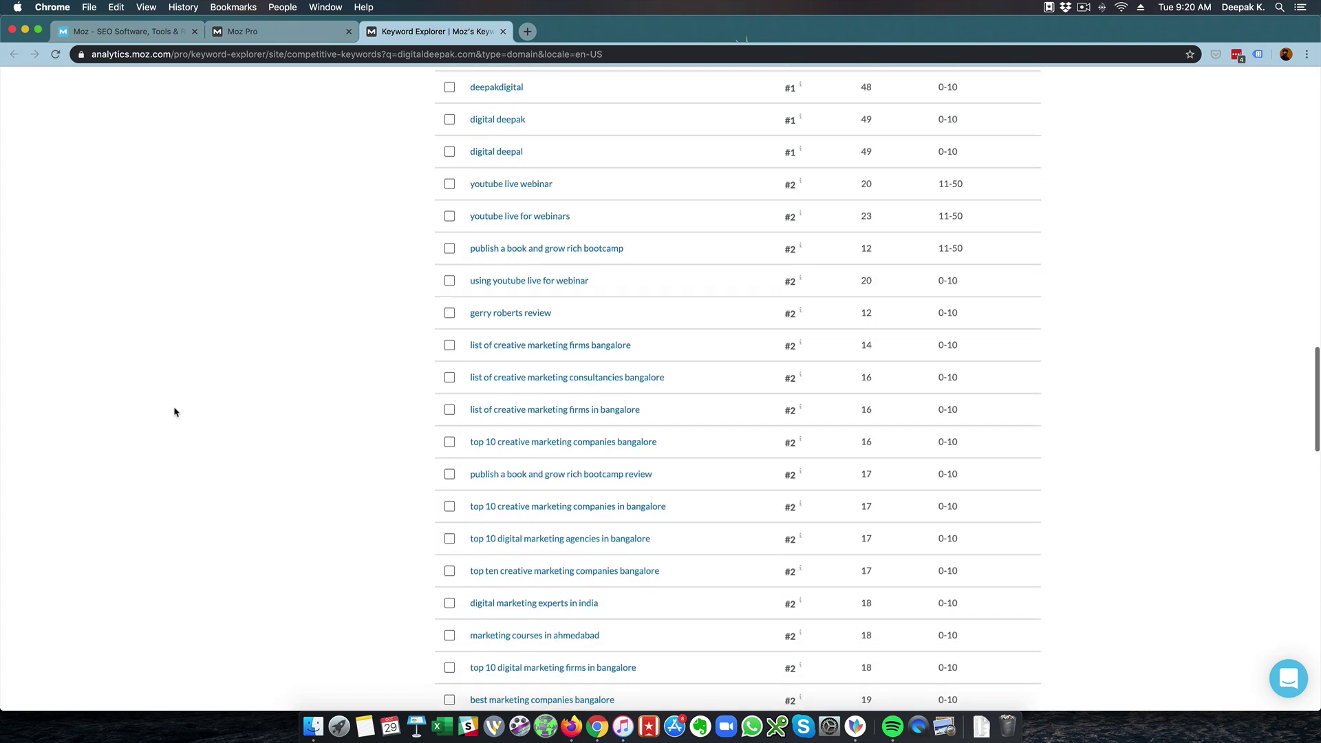
pyautogui.scroll(-3, 174, 411)
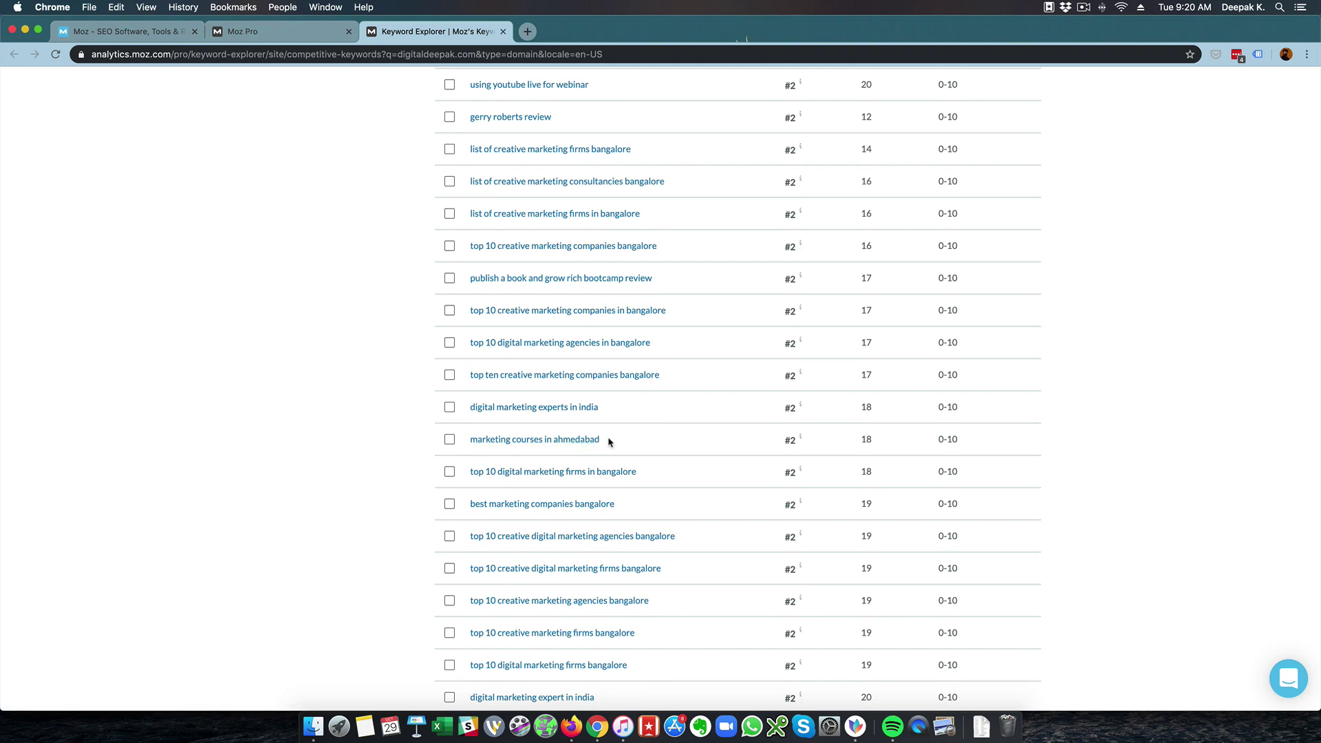
# Search Google for the ranking keyword "marketing courses in ahmedabad" and look for the digitaldeepak.com page in the results
pyautogui.moveTo(608, 442); pyautogui.dragTo(472, 439)
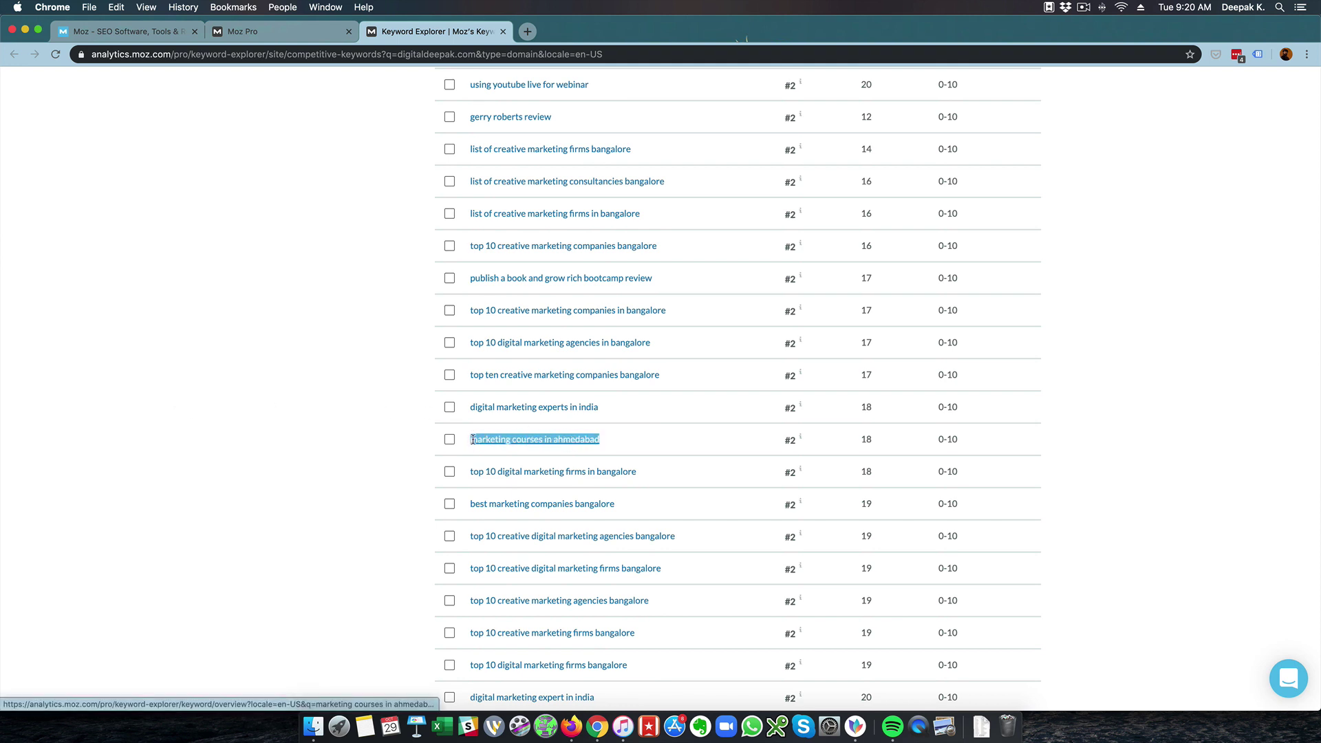
pyautogui.rightClick(482, 439)
pyautogui.click(523, 546)
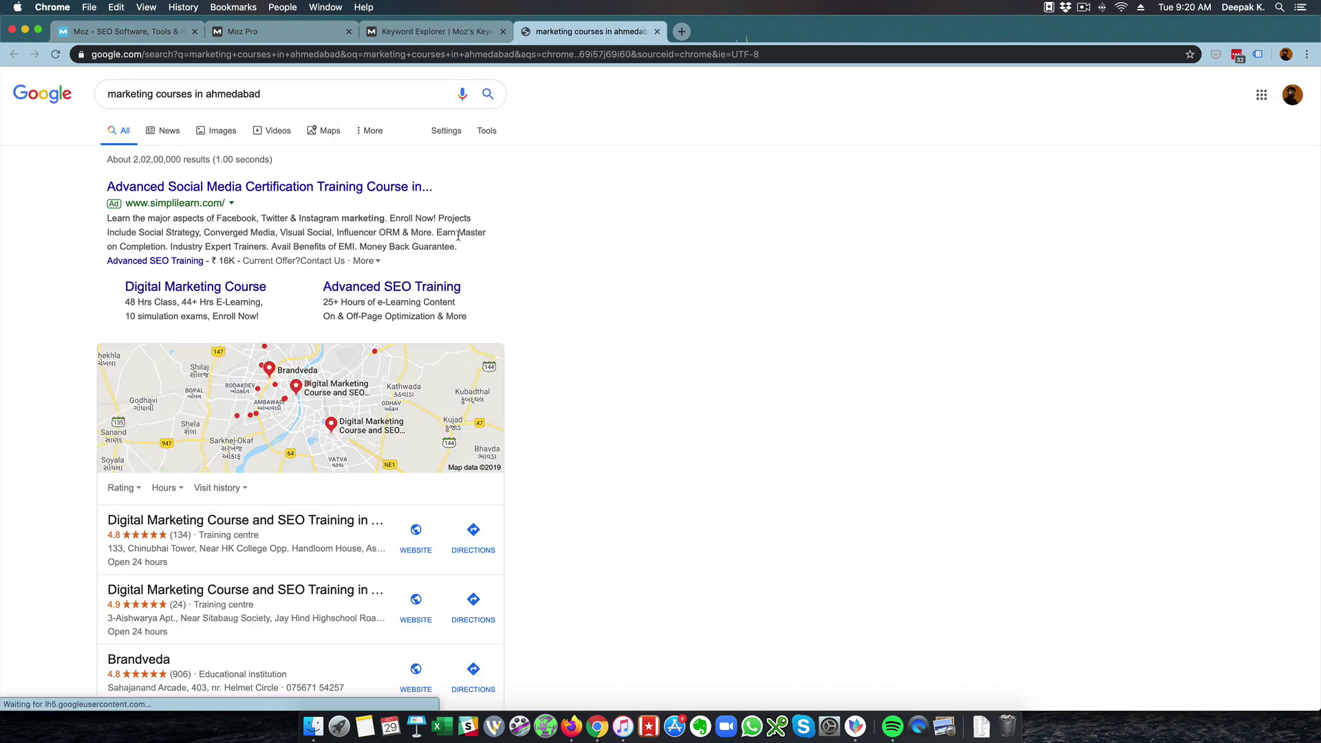
pyautogui.scroll(-7, 458, 236)
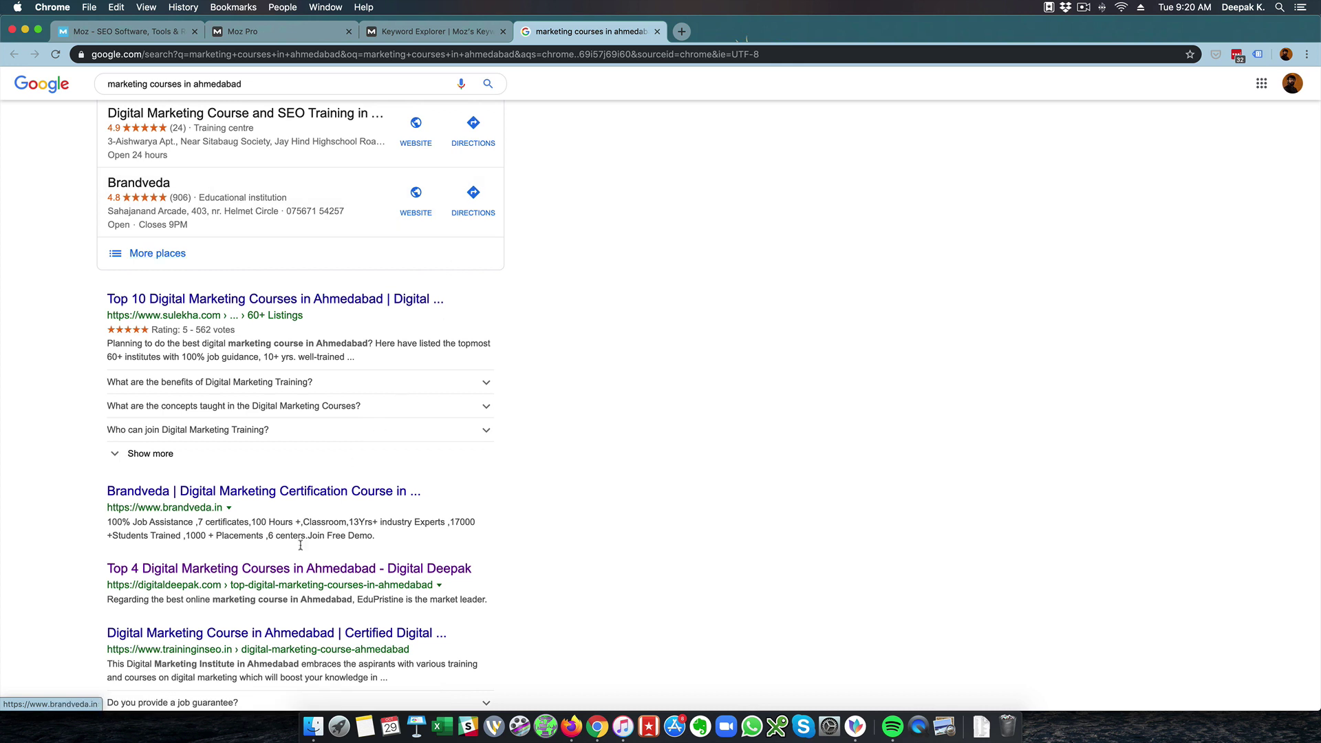
# From the Ranking Keywords list, search Google for "top 10 digital marketing firms in bangalore" and find the digitaldeepak.com result
pyautogui.click(418, 41)
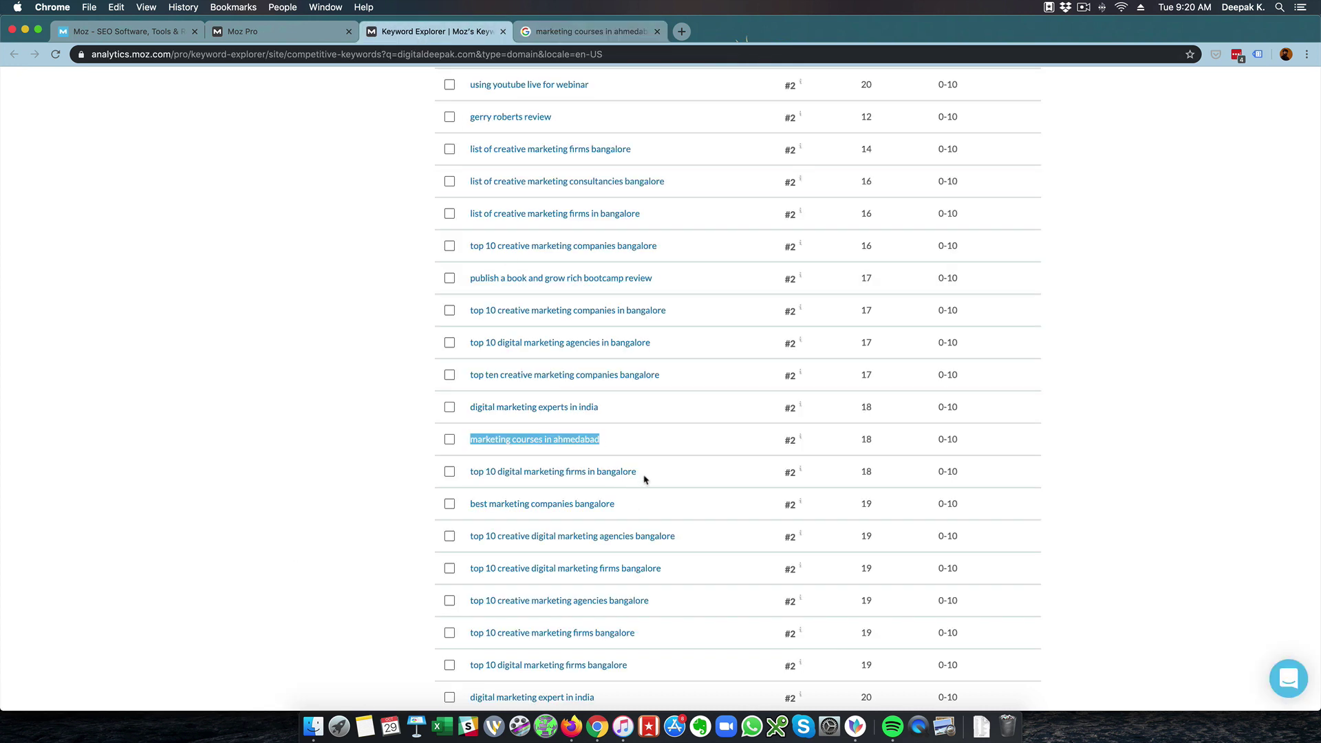
pyautogui.moveTo(644, 478); pyautogui.dragTo(471, 475)
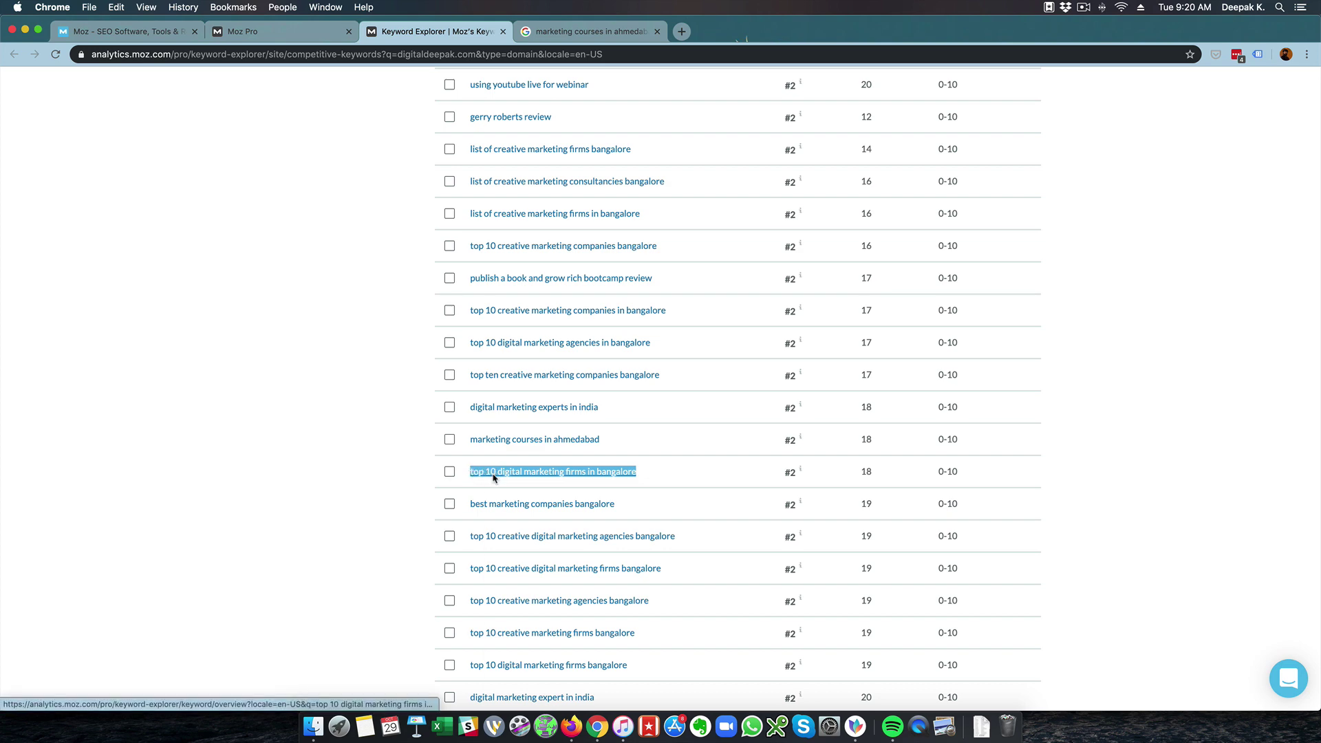
pyautogui.rightClick(494, 476)
pyautogui.click(545, 581)
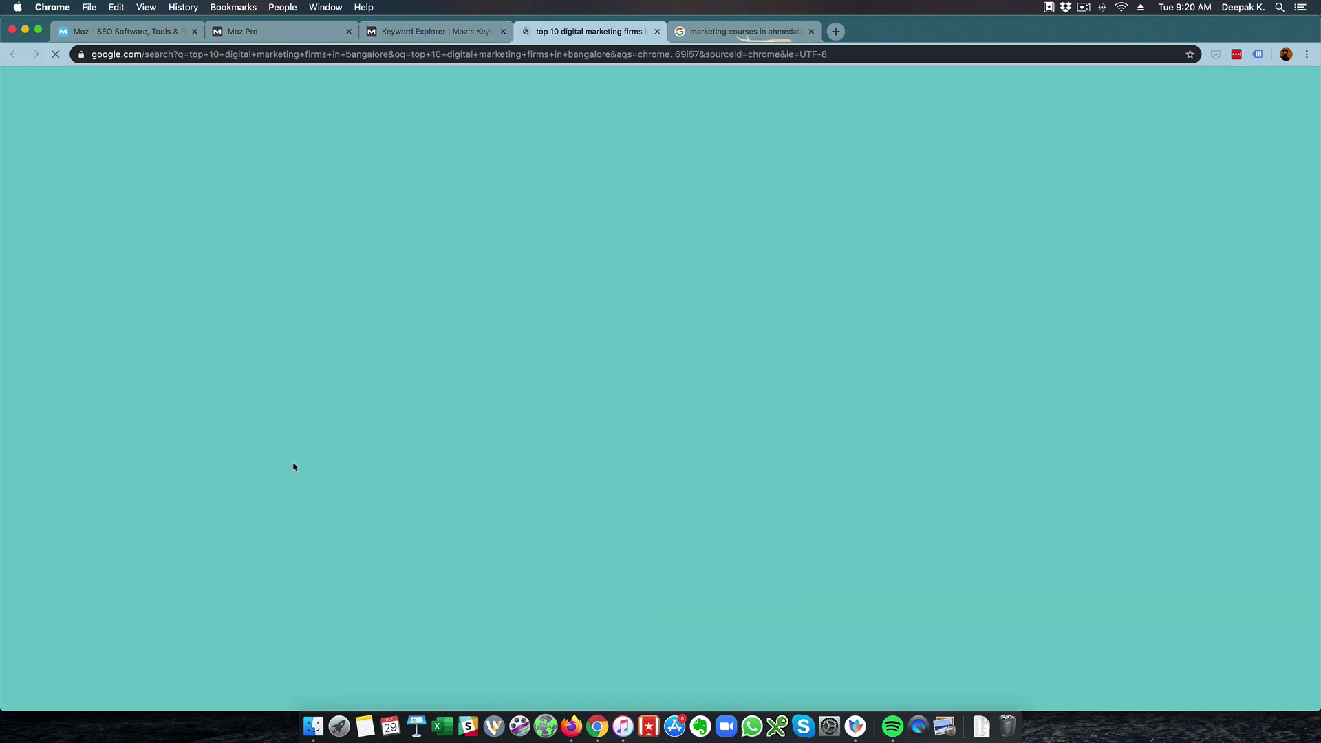
pyautogui.scroll(-3, 238, 399)
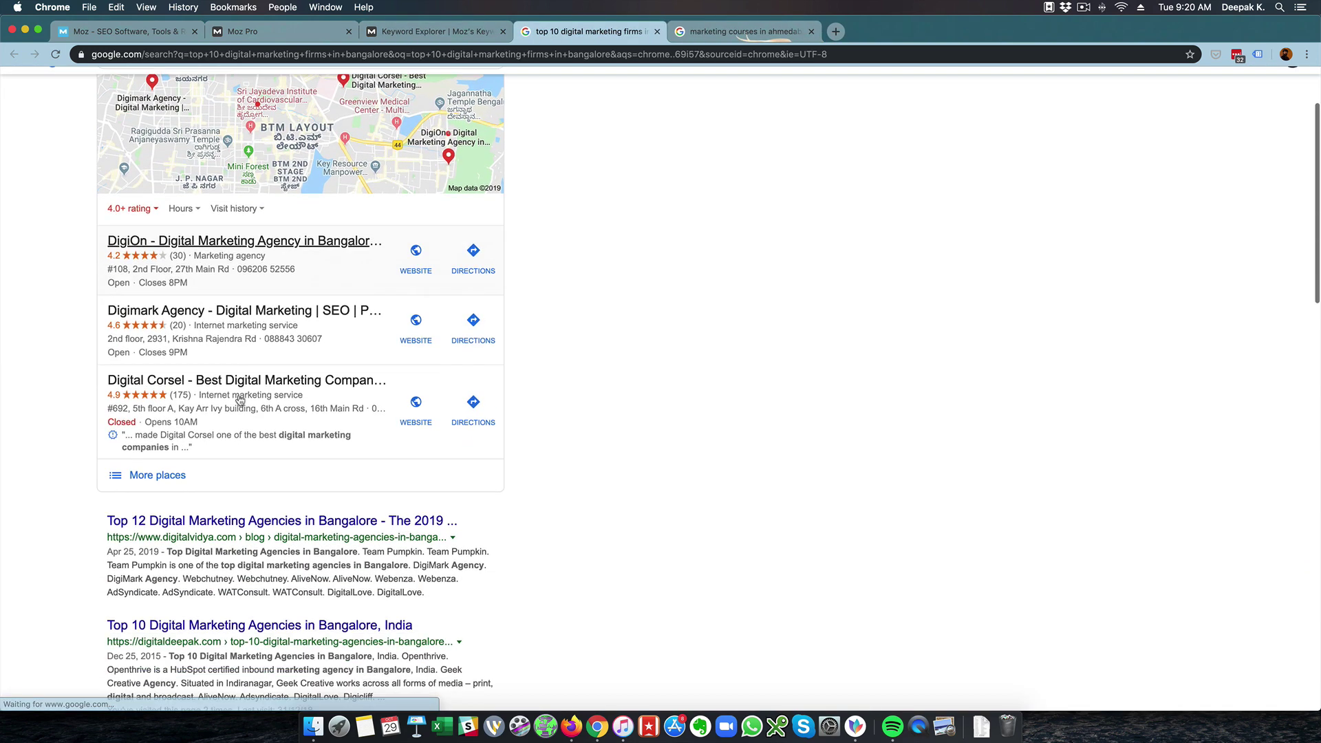
pyautogui.scroll(-3, 239, 399)
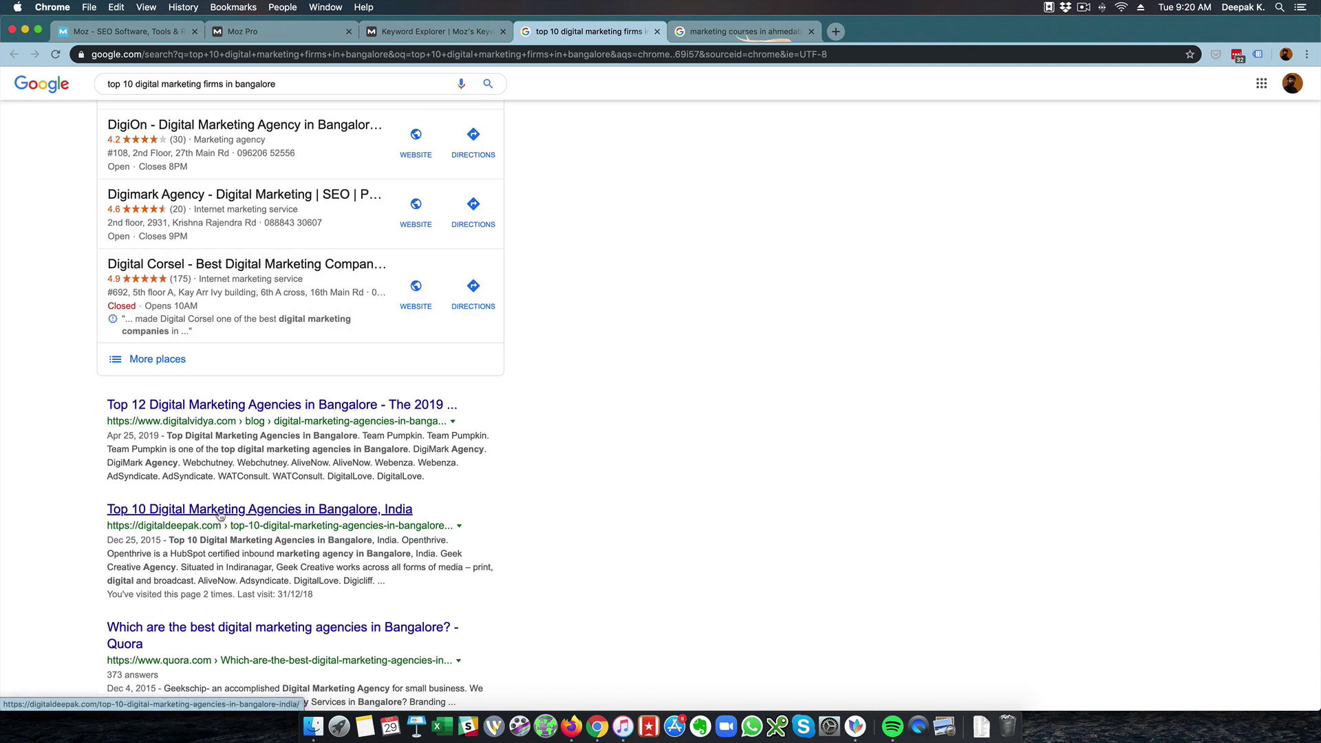
pyautogui.moveTo(90, 511); pyautogui.dragTo(417, 514)
pyautogui.click(438, 516)
pyautogui.scroll(5, 516, 398)
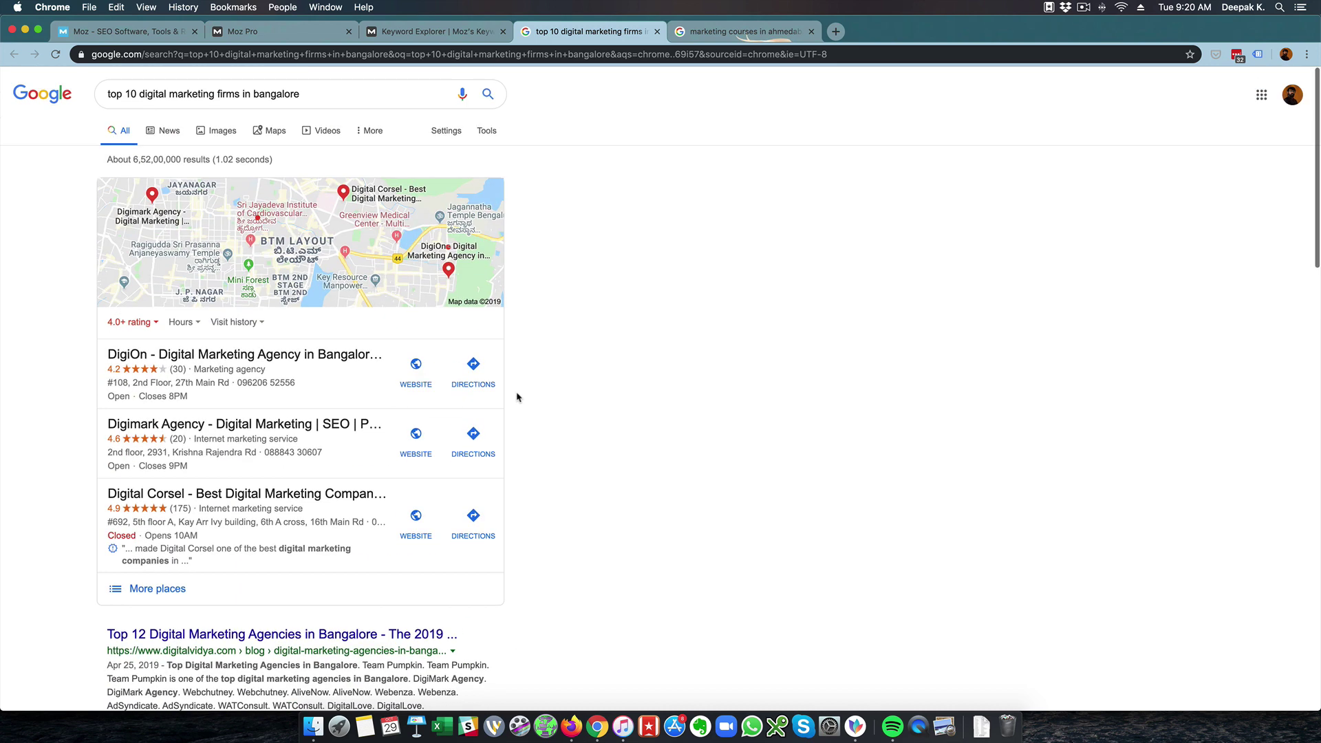
# Return to the Ranking Keywords list and examine the remaining keywords in second and third position
pyautogui.click(428, 33)
pyautogui.click(391, 342)
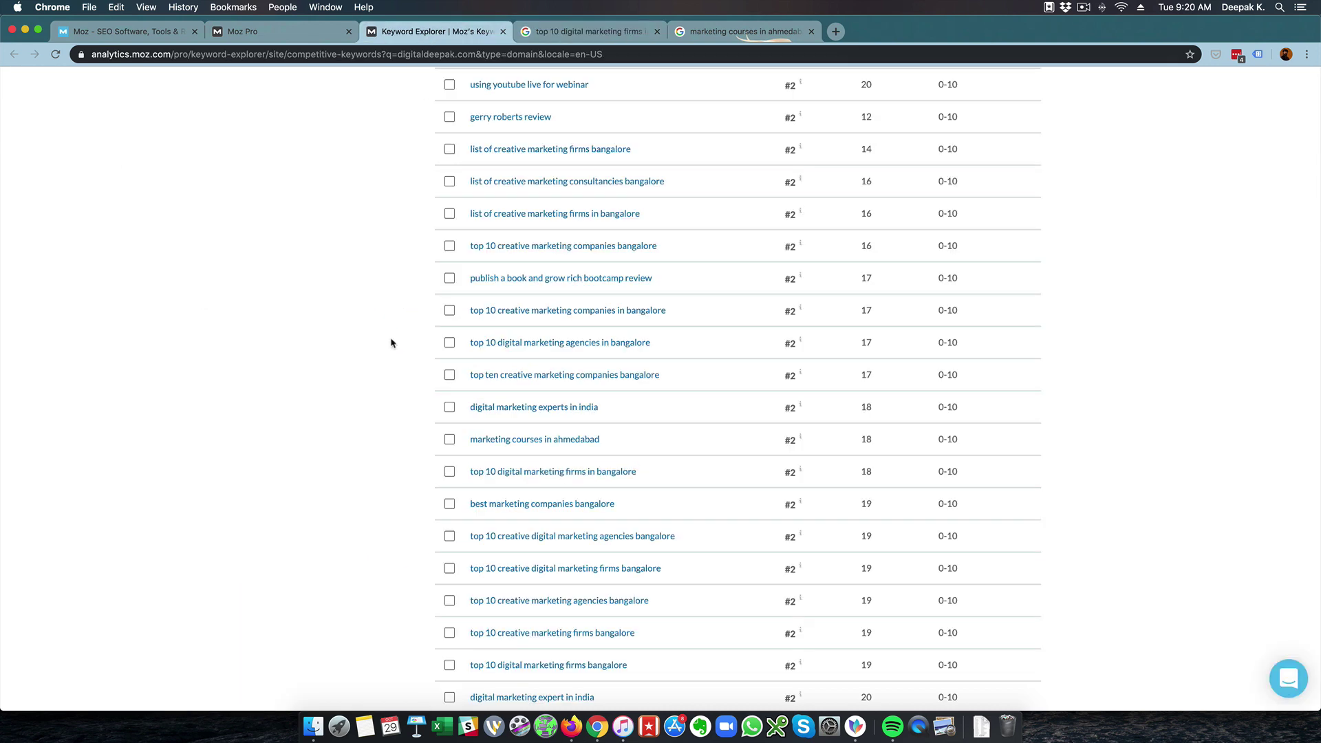
pyautogui.scroll(-5, 391, 342)
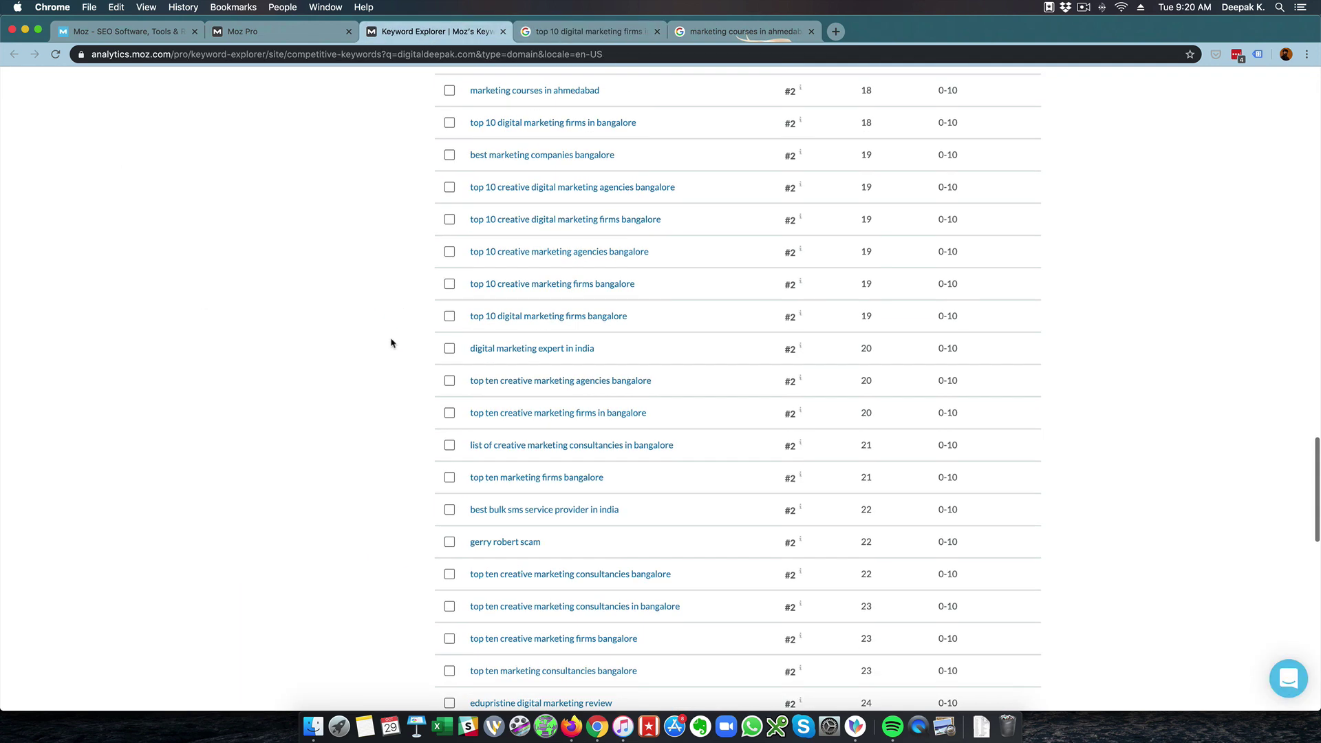
pyautogui.scroll(-1, 390, 342)
pyautogui.scroll(-3, 391, 342)
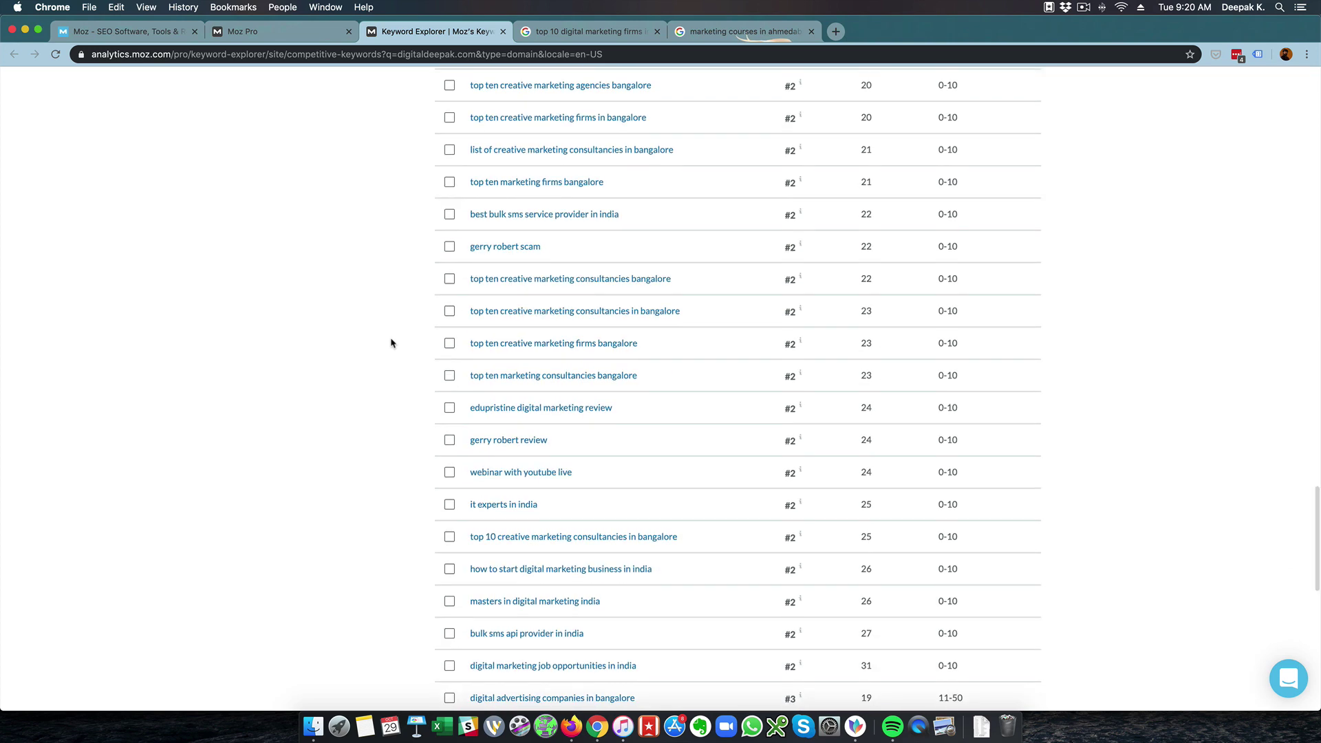
pyautogui.scroll(-3, 391, 342)
pyautogui.scroll(-2, 391, 342)
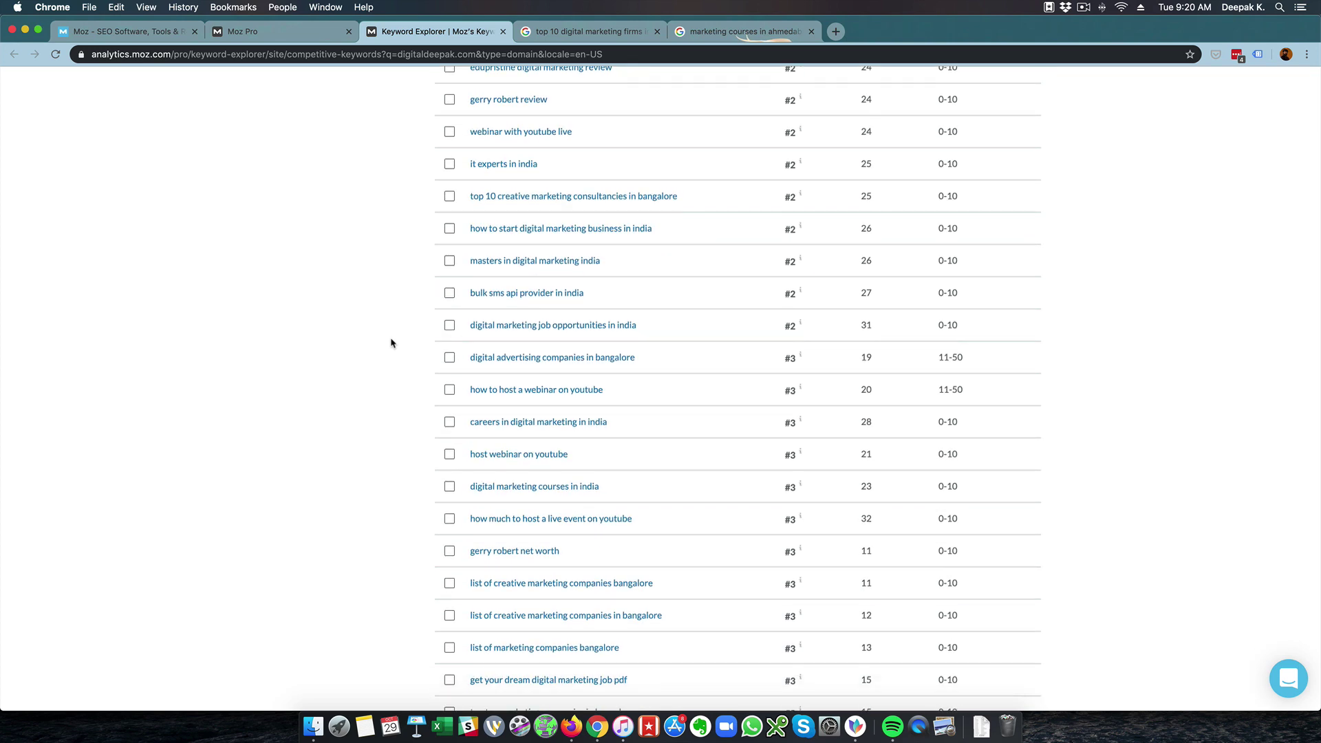
# Return to the start of the Ranking Keywords page and check which country and language options the site search offers
pyautogui.scroll(15, 391, 342)
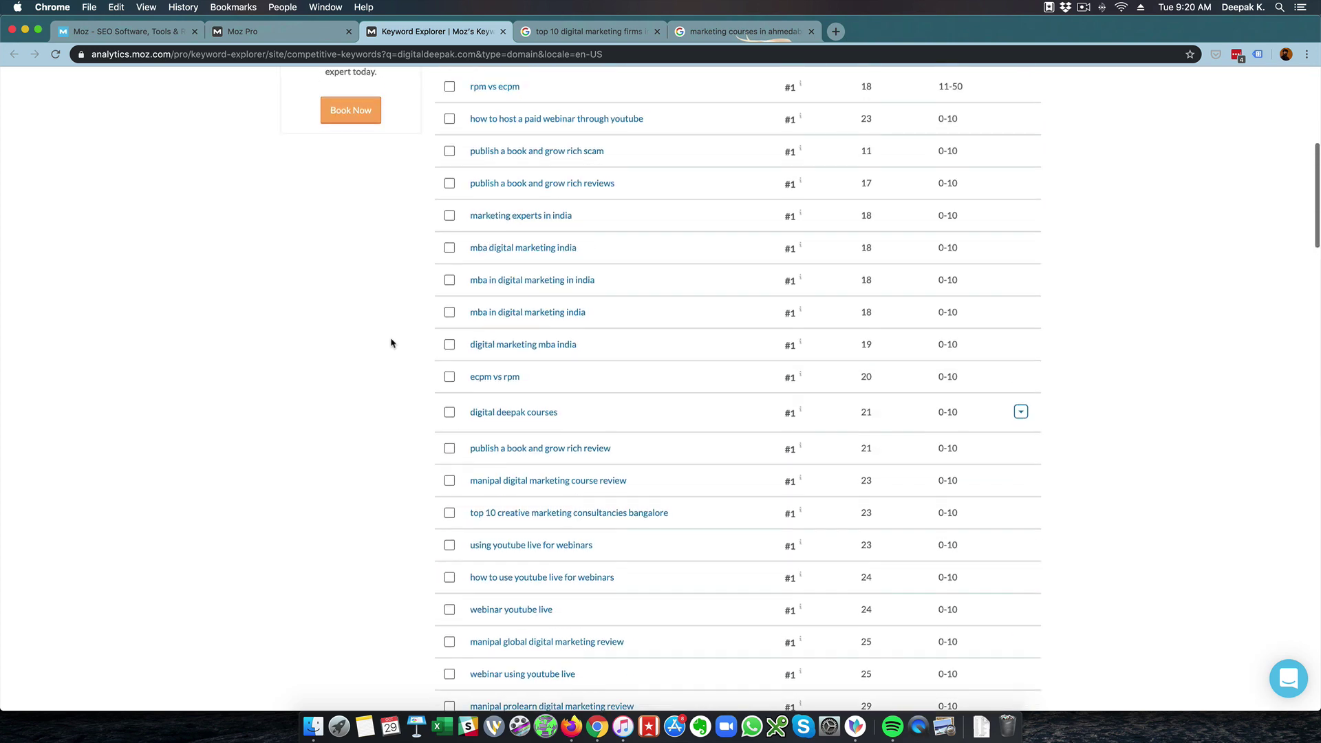
pyautogui.scroll(2, 391, 342)
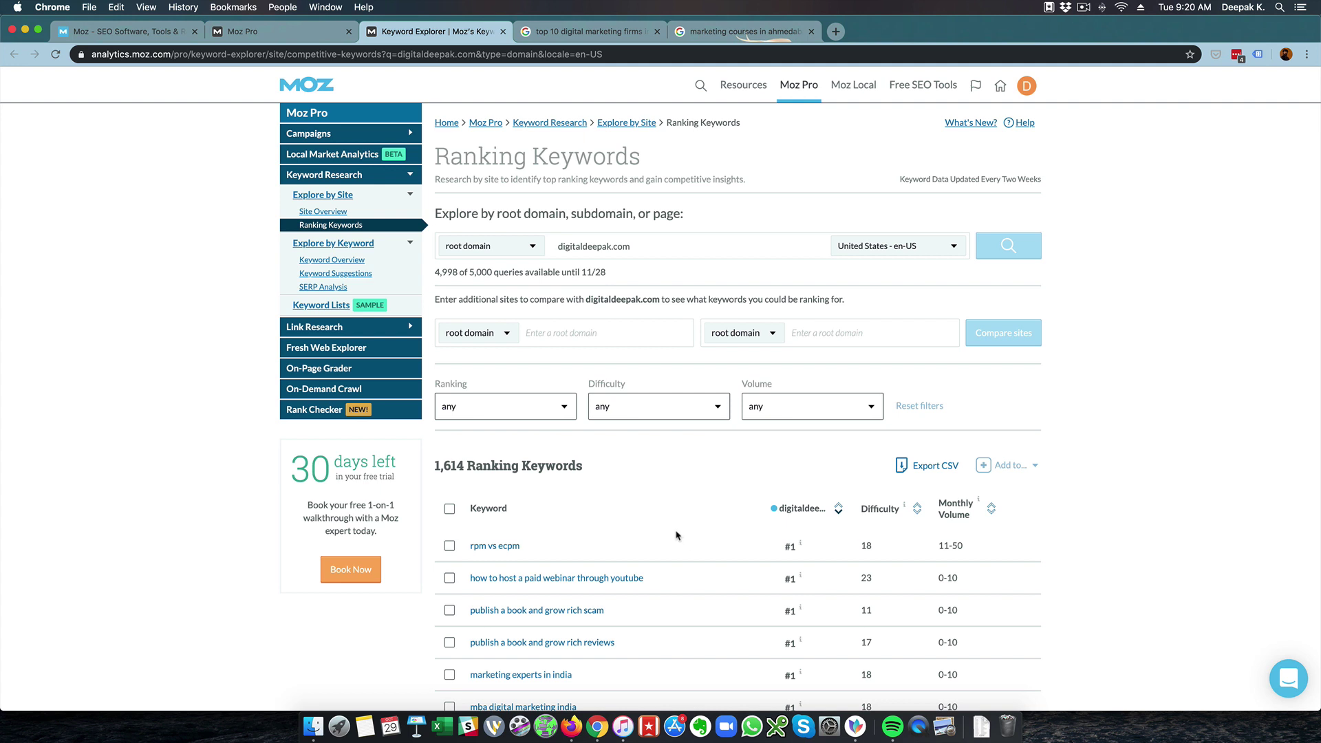
pyautogui.click(874, 249)
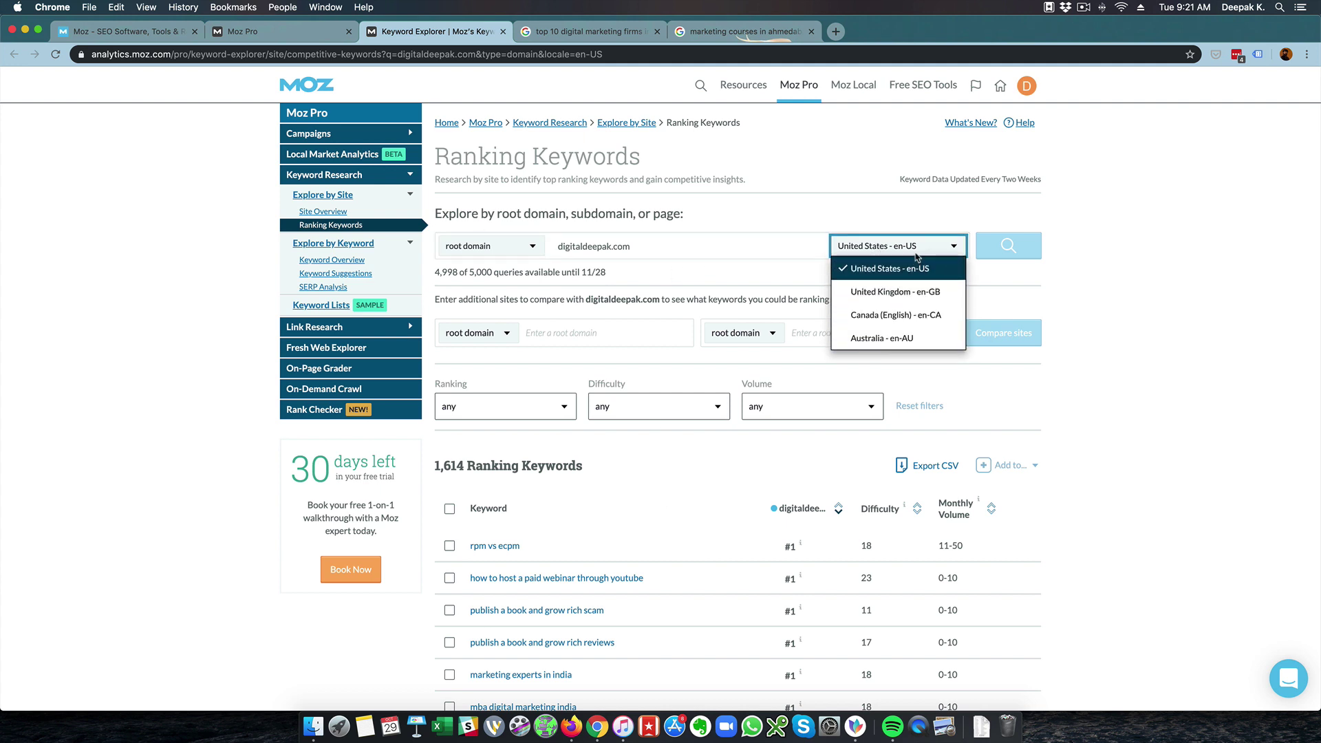
pyautogui.click(1014, 298)
pyautogui.click(938, 254)
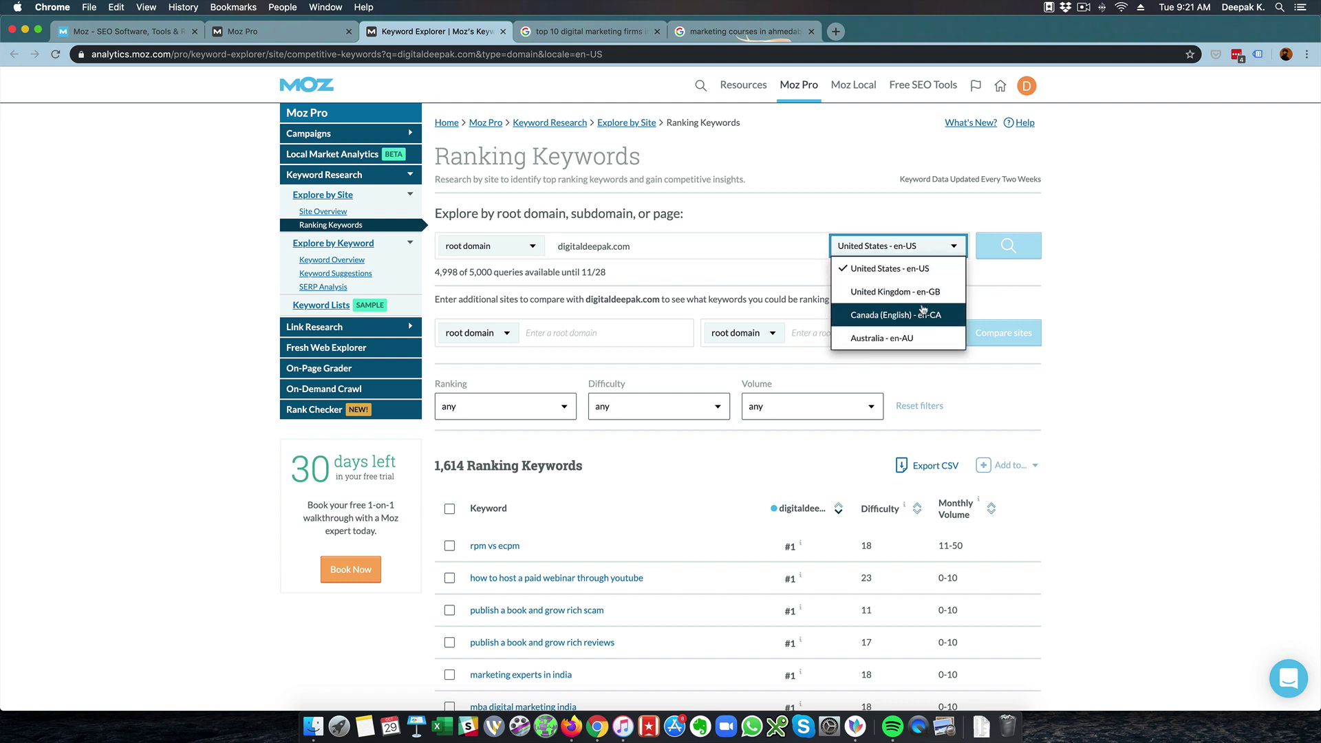
pyautogui.click(731, 281)
# Look up the ranking keywords of the root domain soravjain.com for United States - en-US
pyautogui.tripleClick(631, 253)
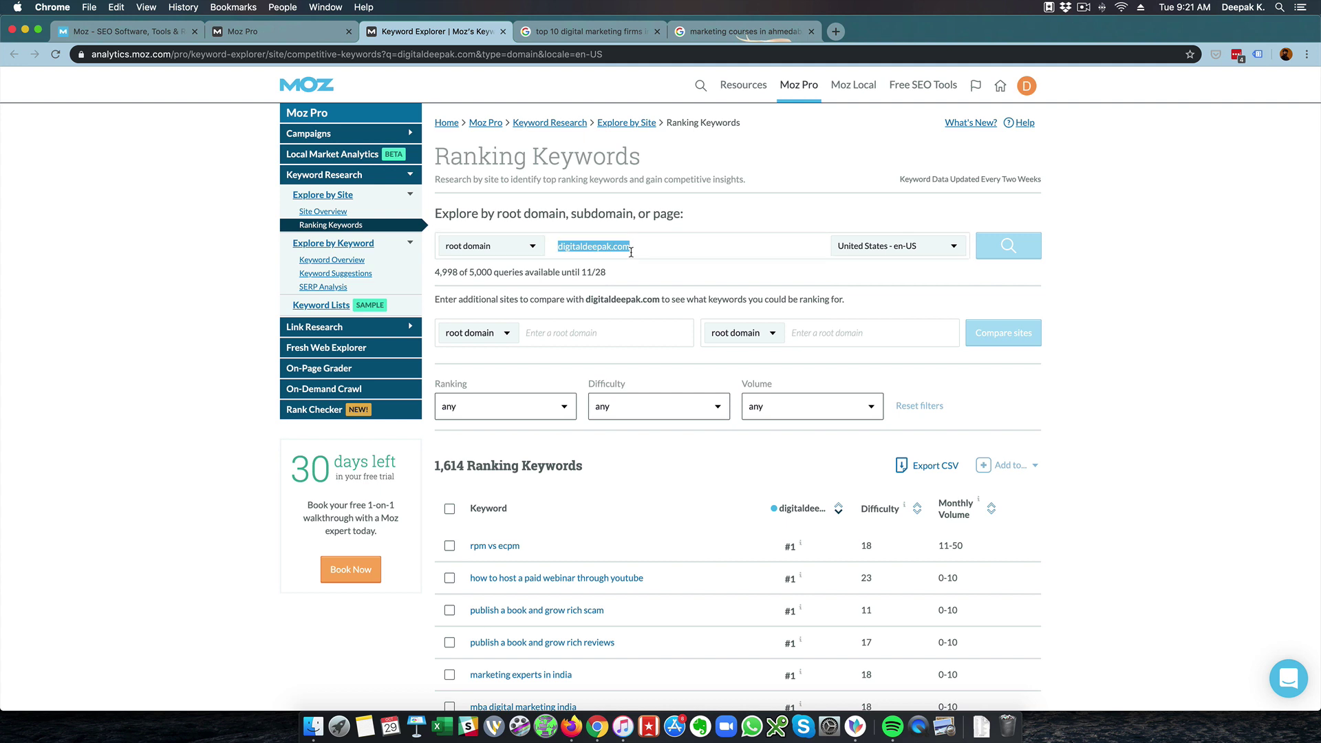
pyautogui.write('soravjain')
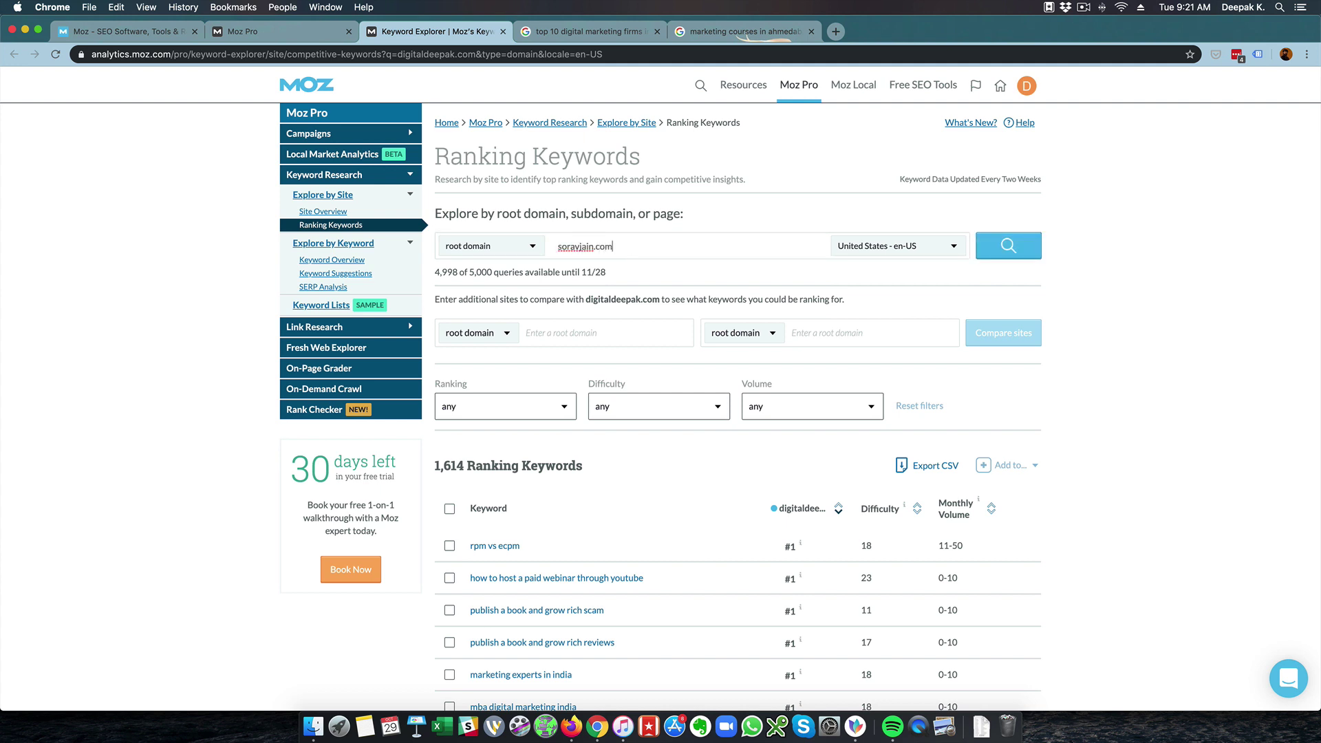
pyautogui.click(978, 259)
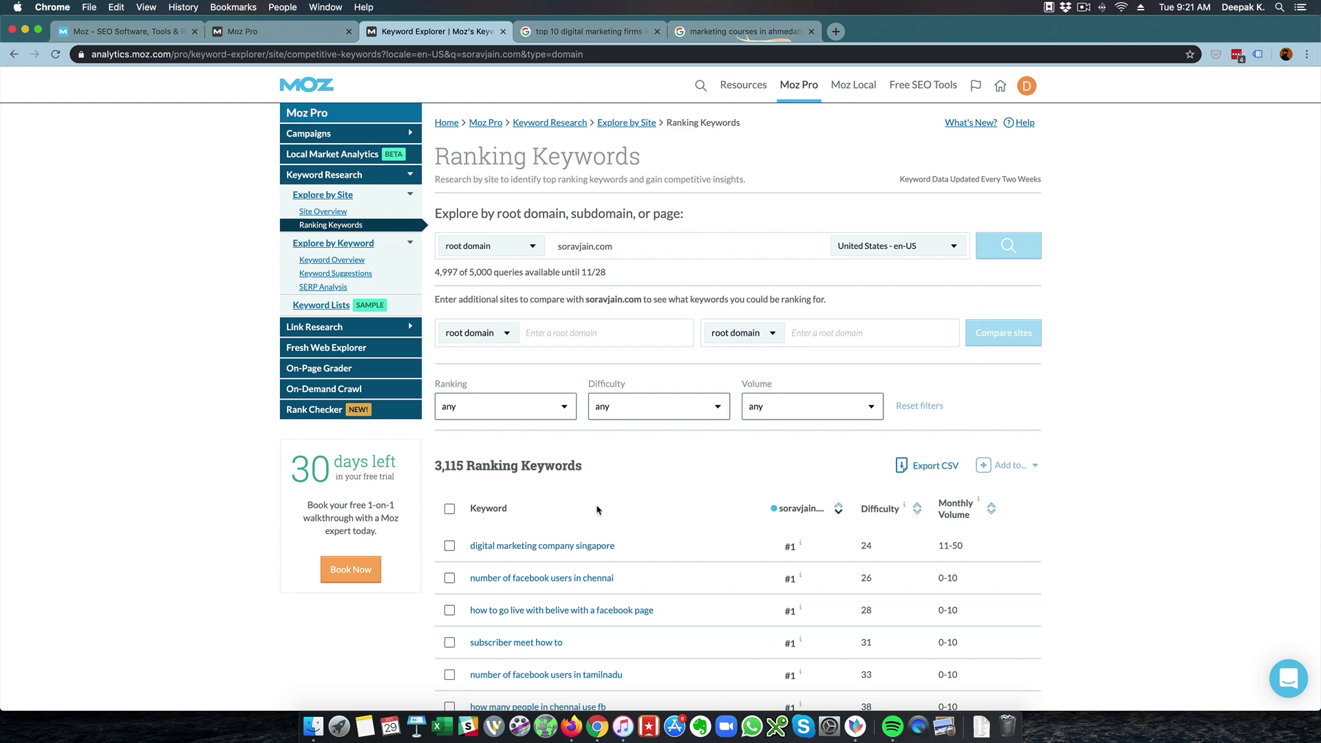
# Search Google for the ranking keyword "number of facebook users in chennai" and open the soravjain.com featured result
pyautogui.scroll(-3, 597, 510)
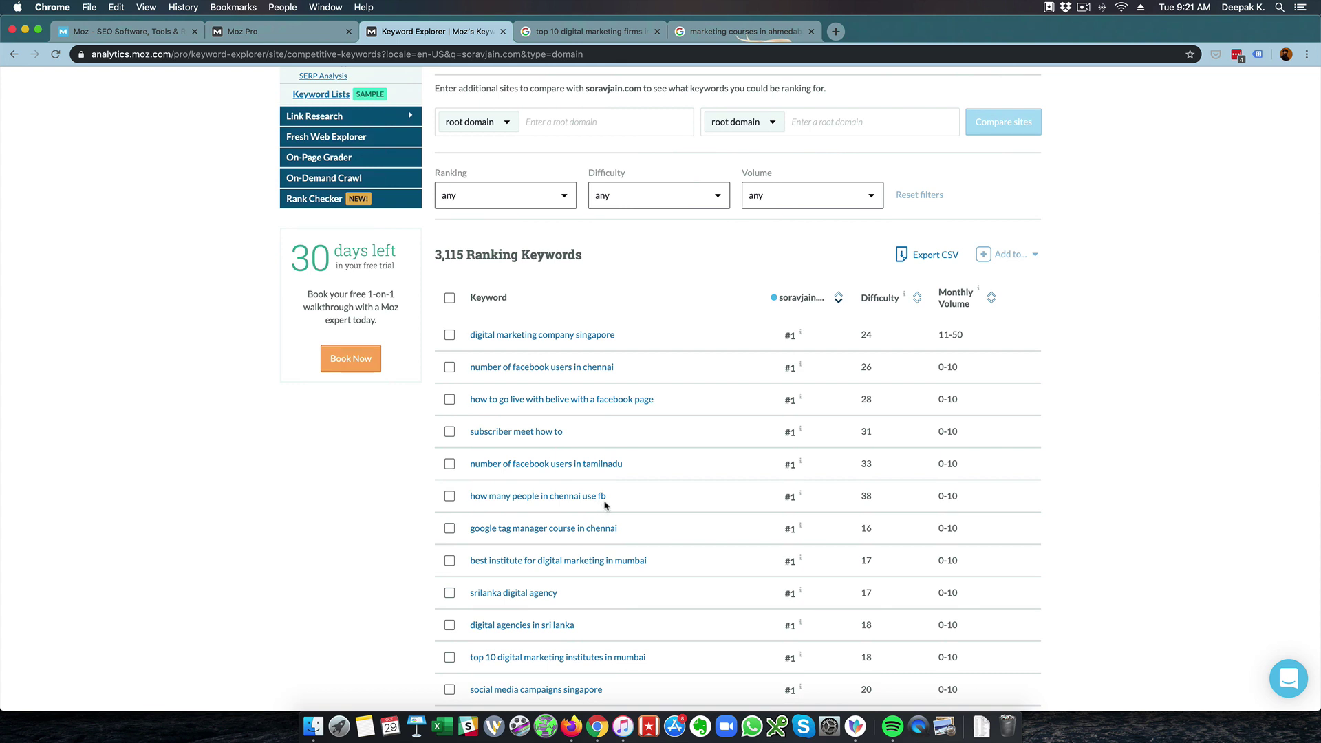
pyautogui.moveTo(625, 370); pyautogui.dragTo(466, 371)
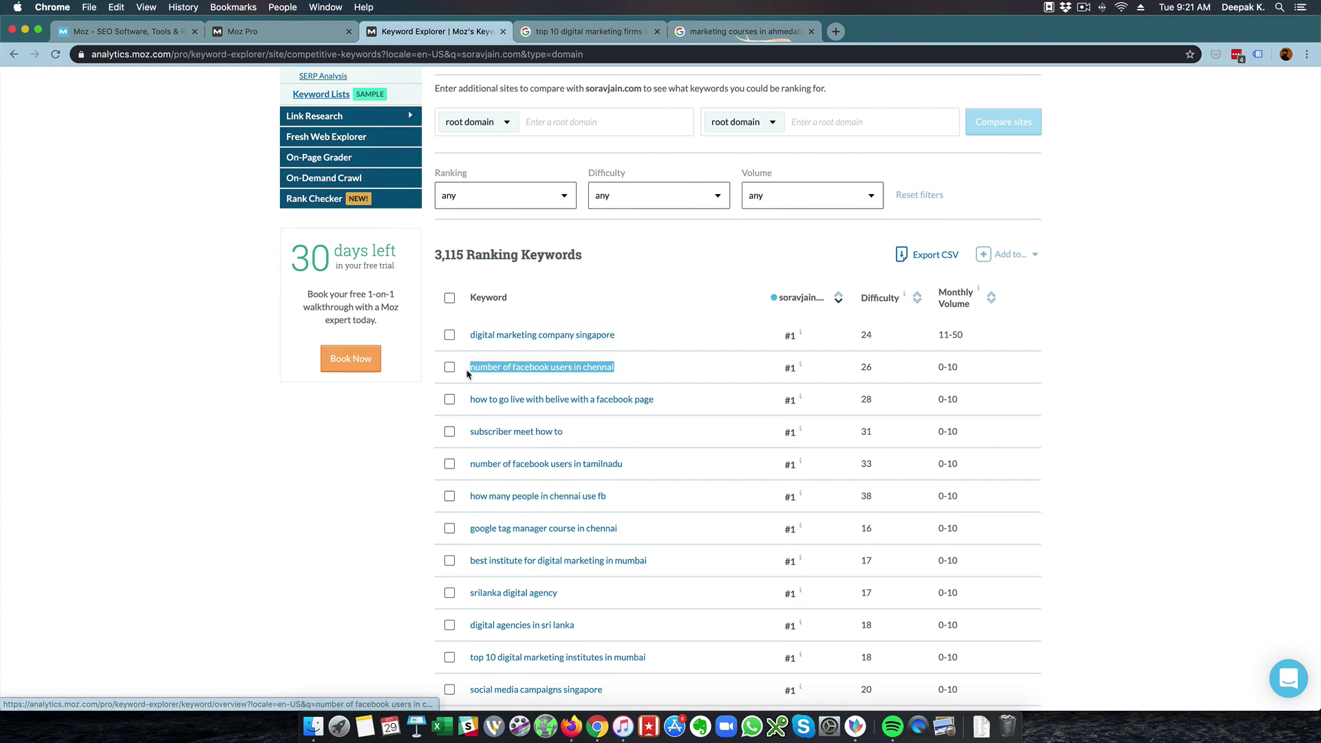
pyautogui.rightClick(479, 368)
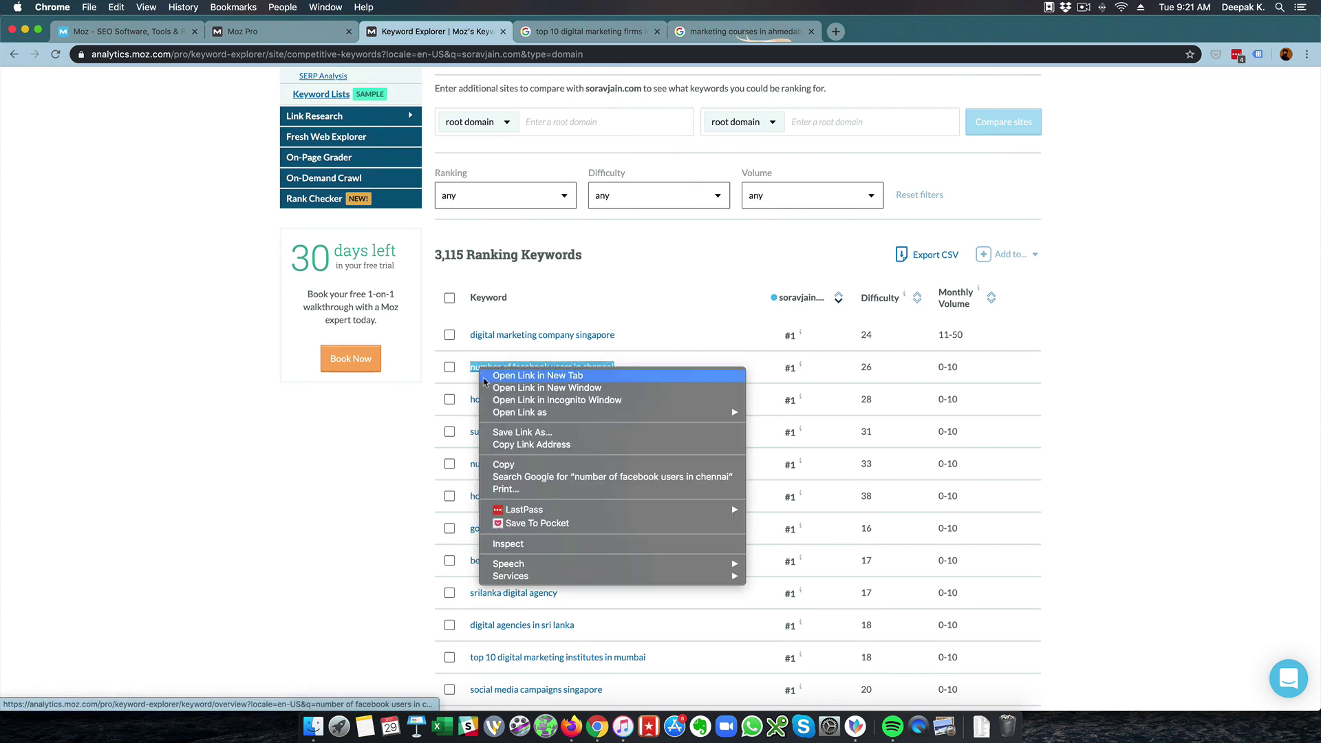
pyautogui.click(516, 476)
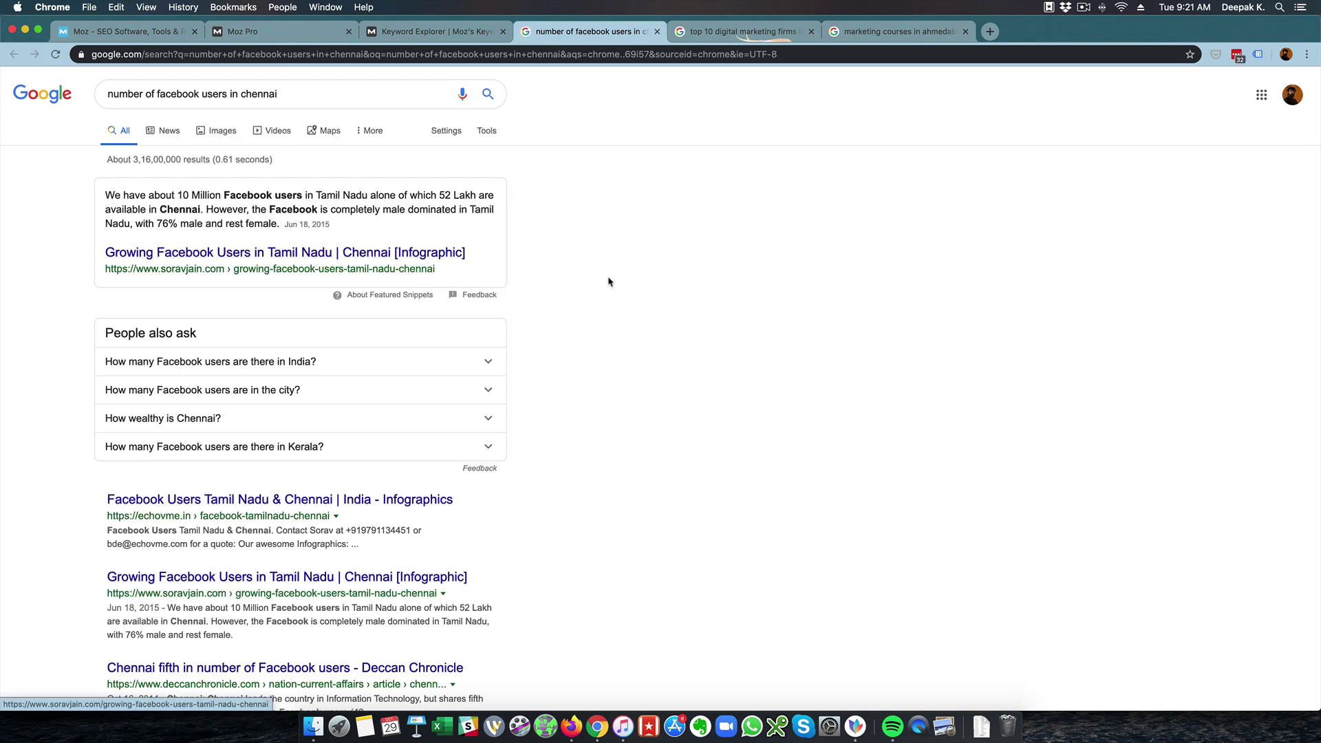
pyautogui.click(211, 259)
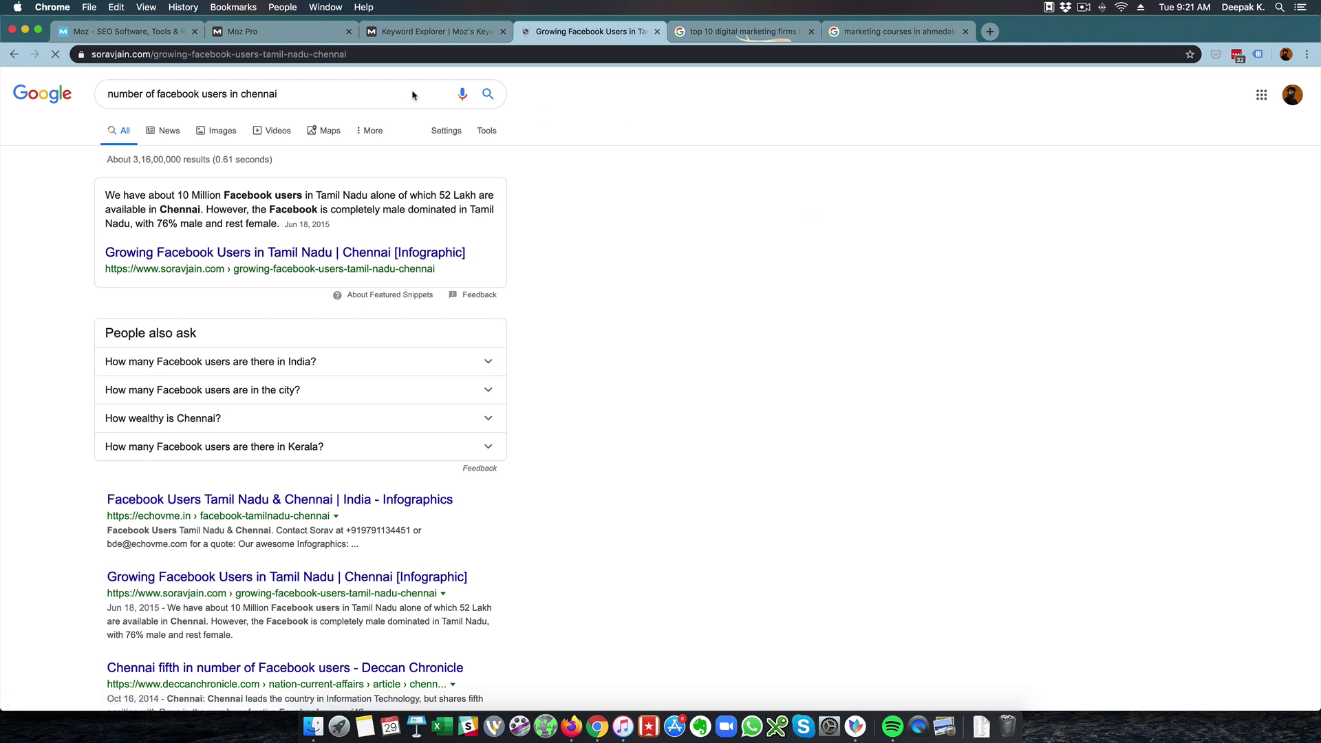
# Return to soravjain.com's Ranking Keywords list and examine the keywords in first and second position
pyautogui.click(432, 31)
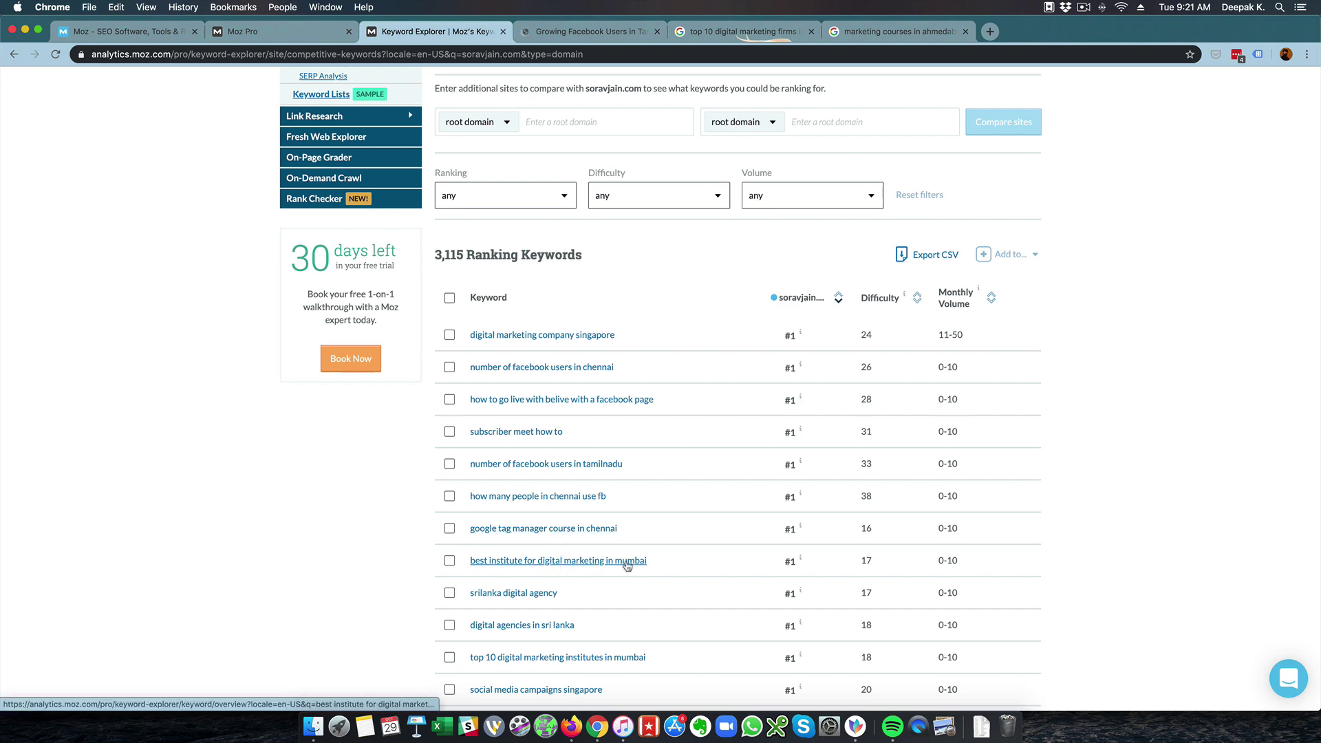
pyautogui.scroll(-5, 664, 563)
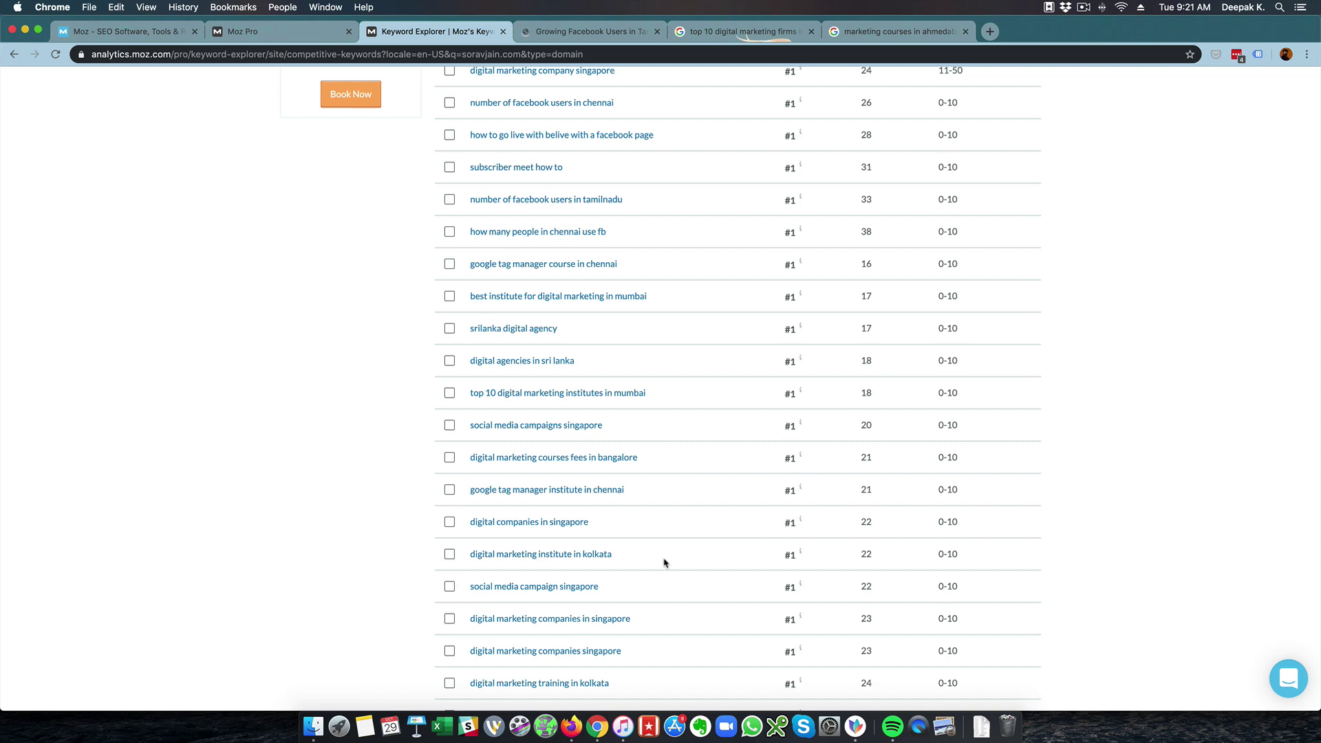
pyautogui.scroll(-6, 664, 563)
pyautogui.scroll(-10, 664, 563)
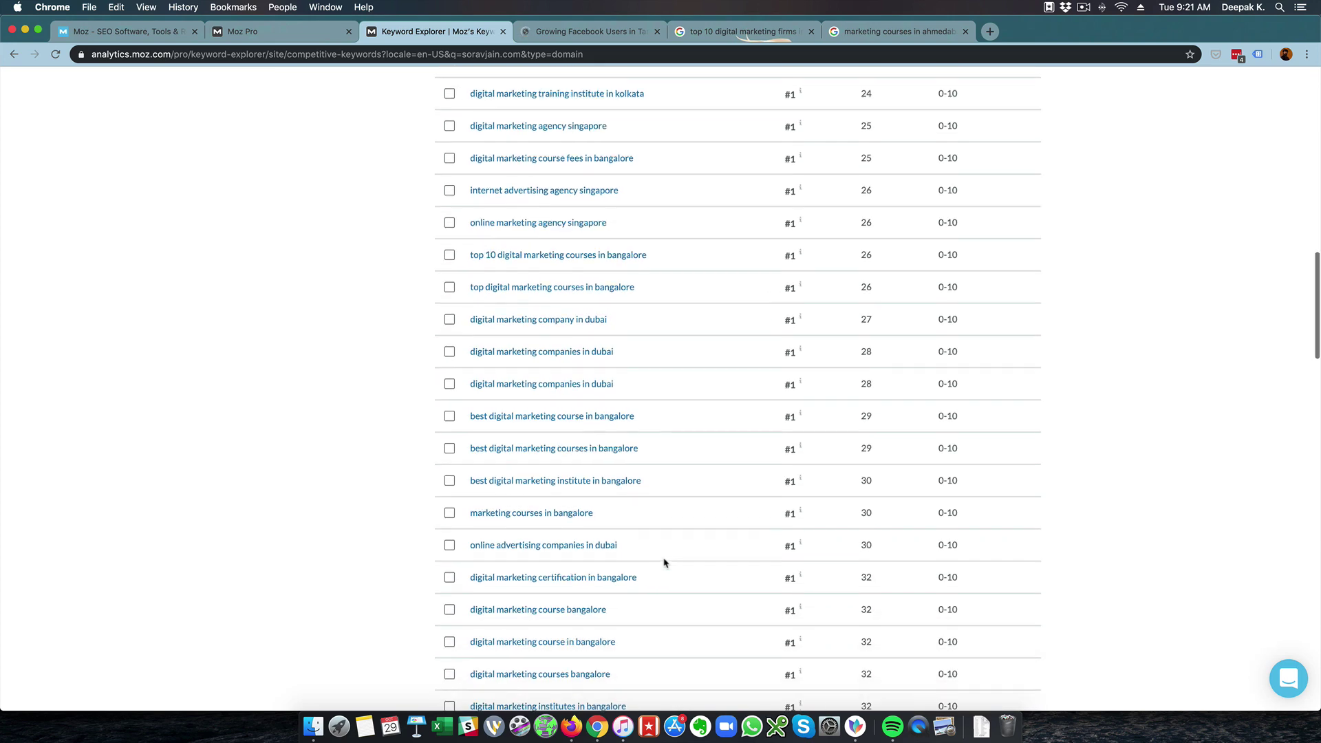
pyautogui.scroll(-20, 665, 563)
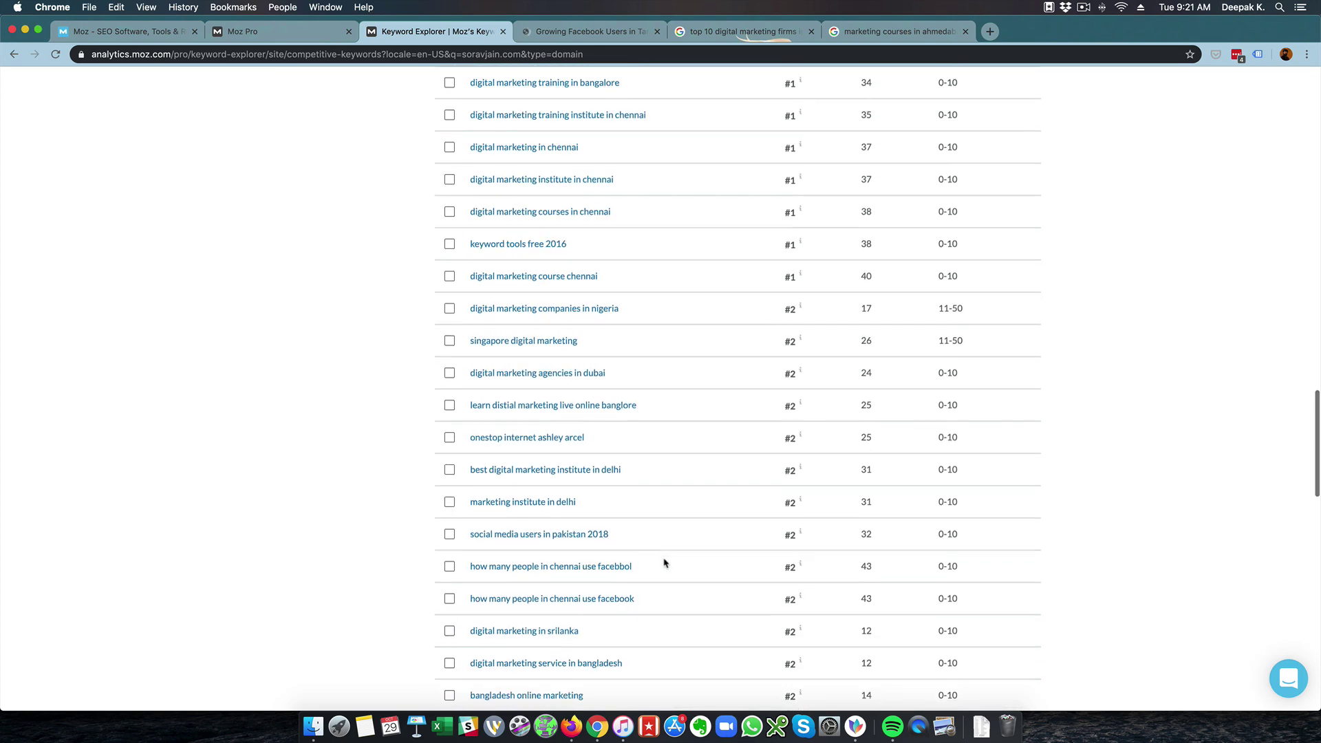
pyautogui.scroll(-15, 665, 562)
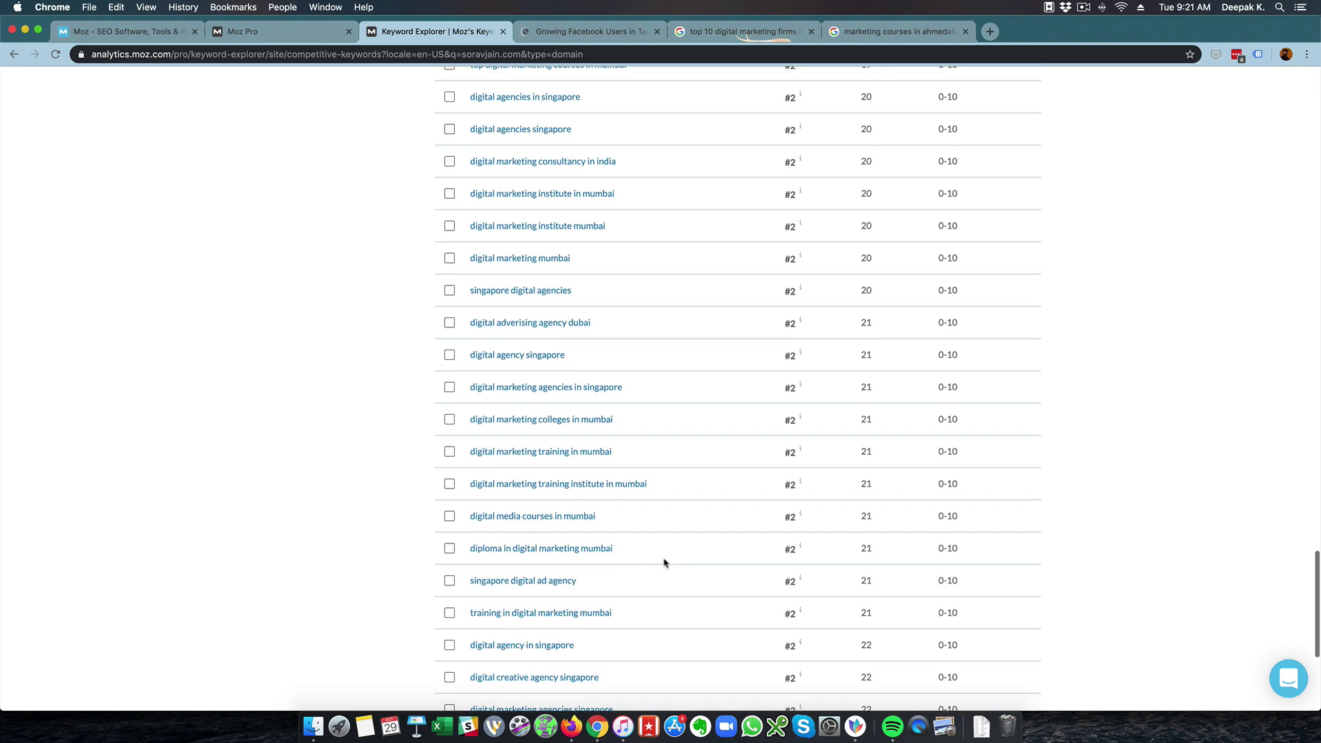
pyautogui.scroll(20, 664, 563)
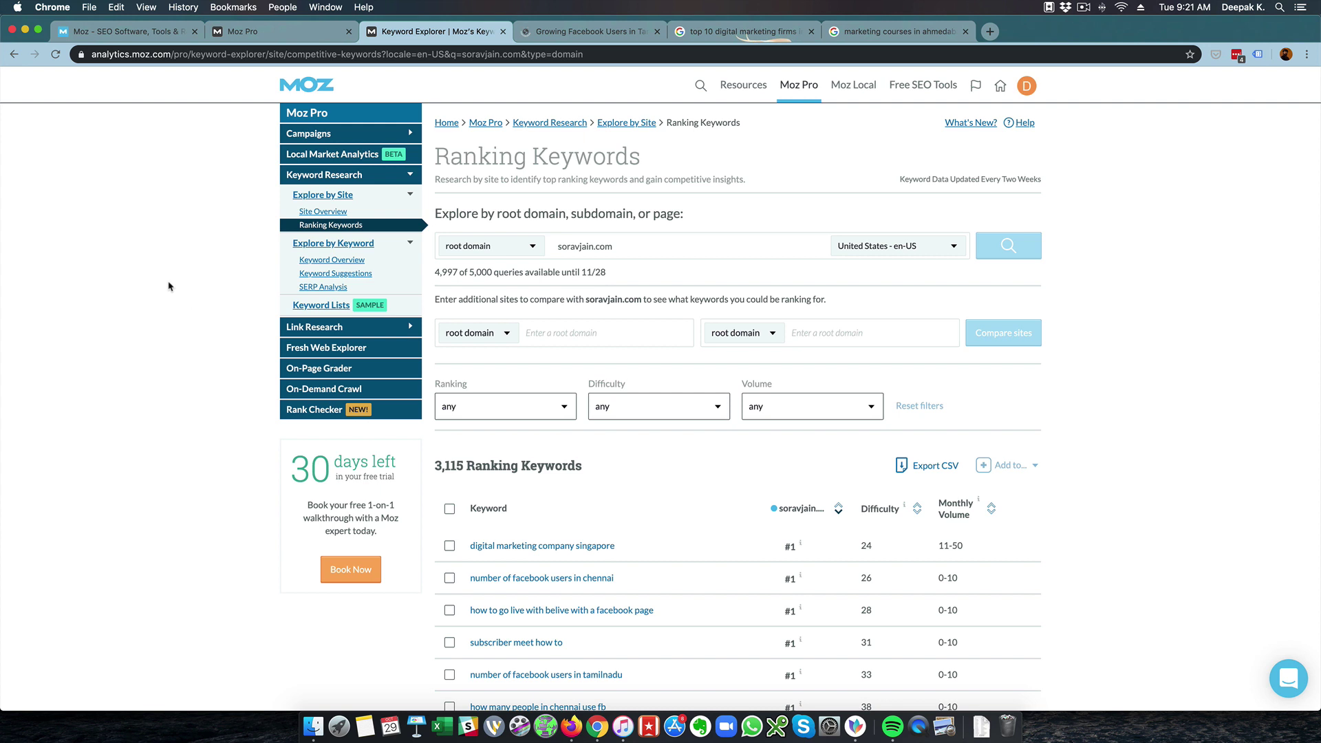
# Open the Keyword Overview for "digital marketing courses bangalore" and review its metrics, suggestions and SERP summary
pyautogui.click(351, 267)
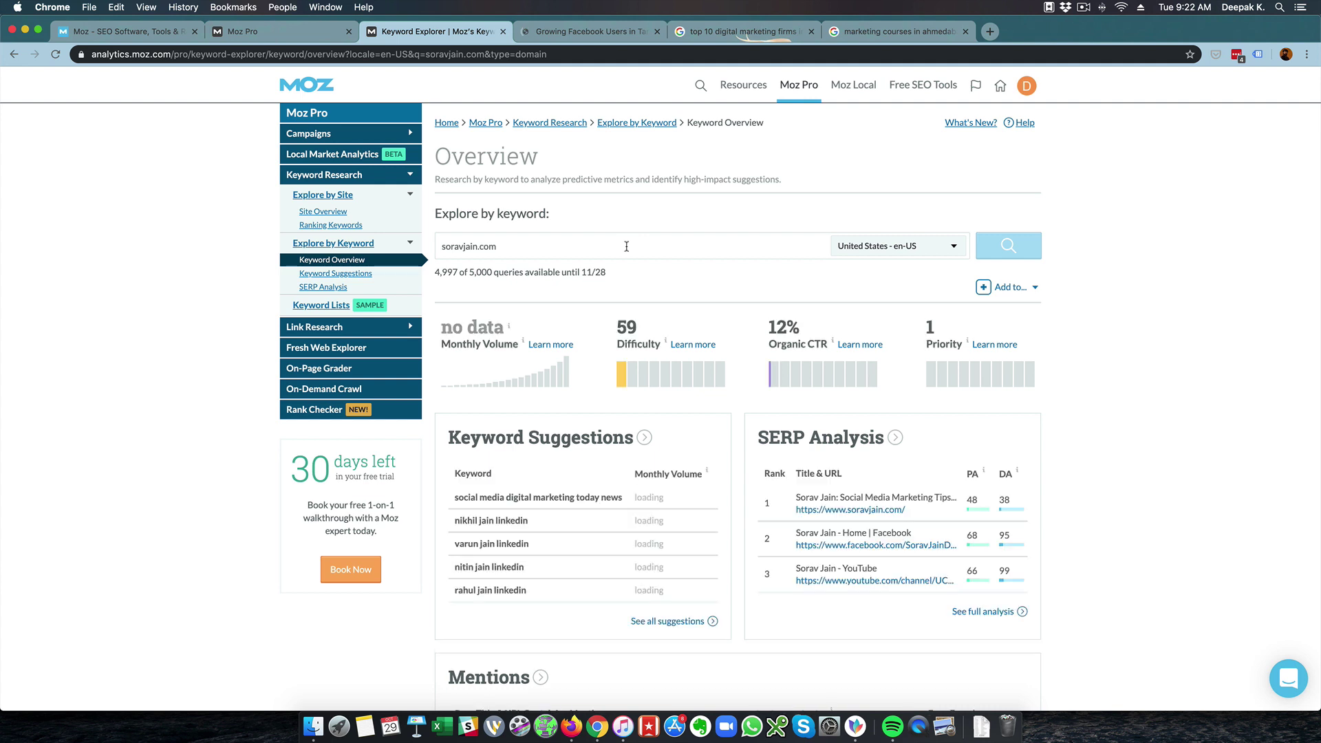
pyautogui.moveTo(585, 245); pyautogui.dragTo(421, 247)
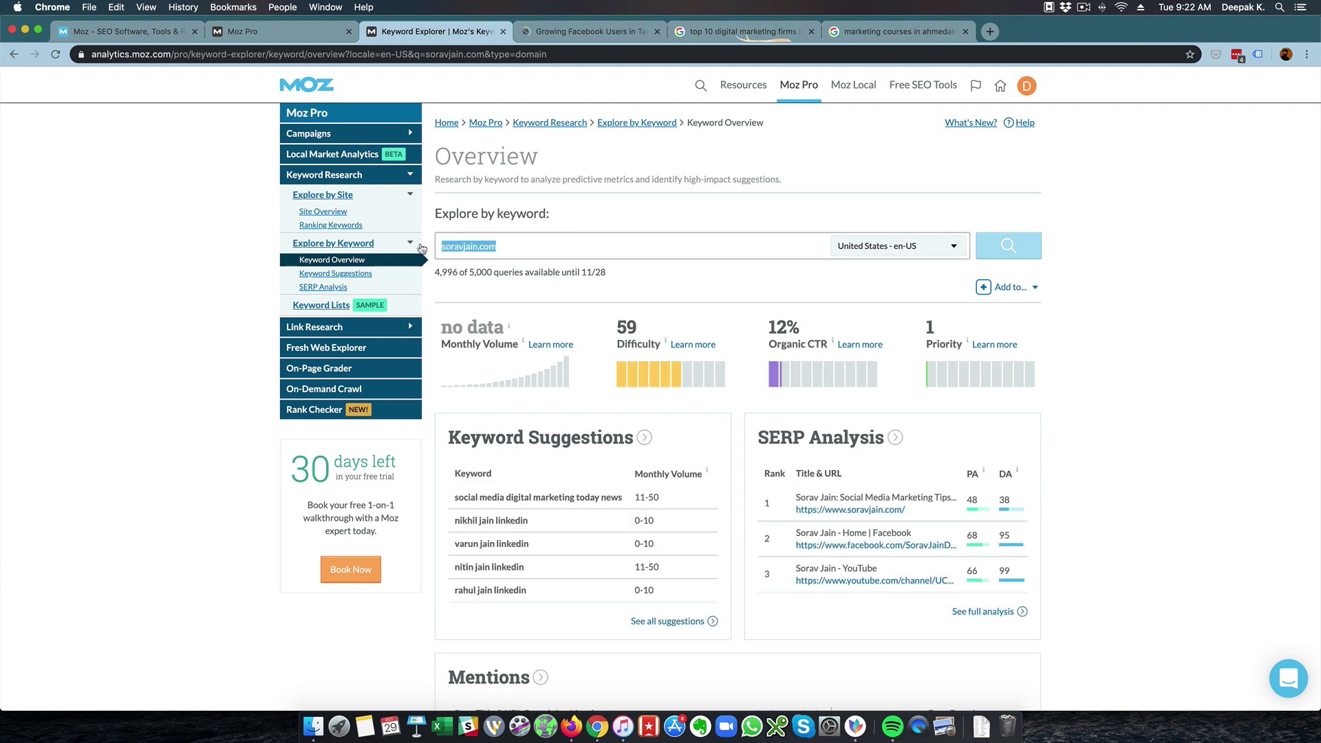
pyautogui.press('BackSpace')
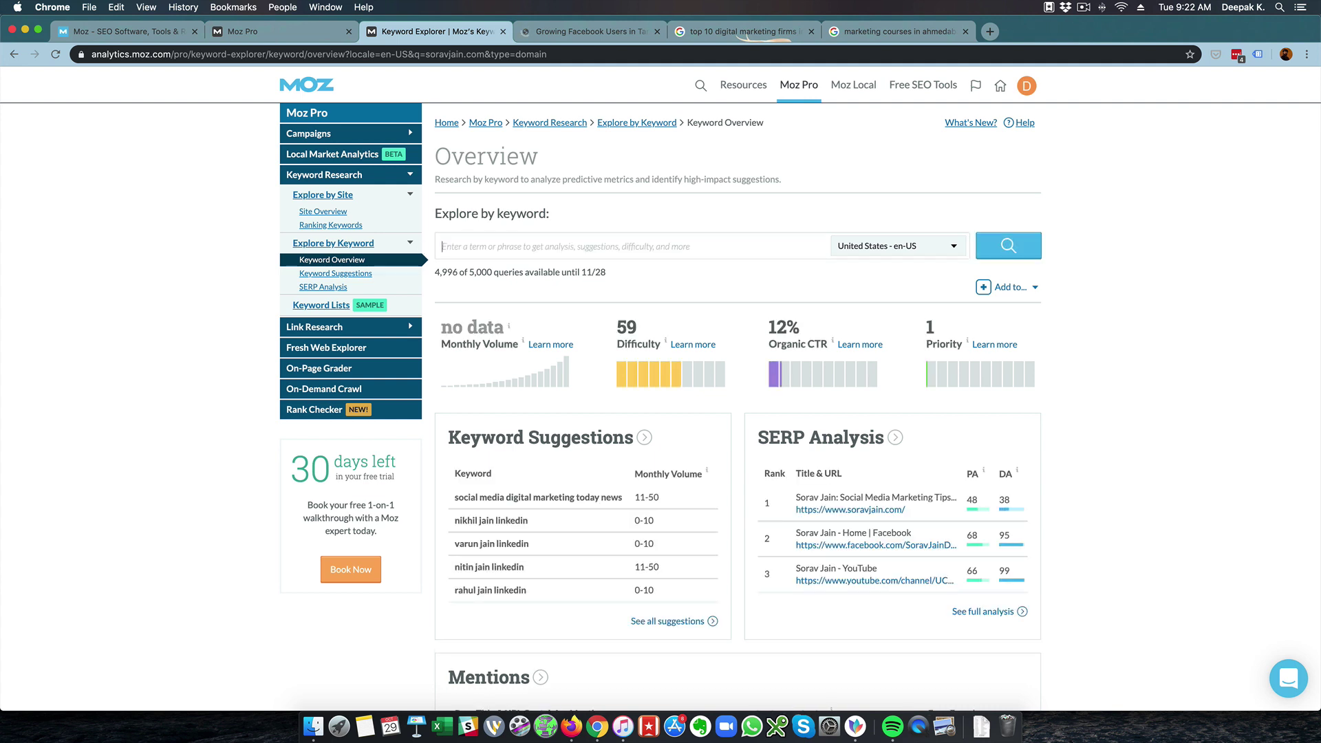
pyautogui.write('digital marketing courses bangalore')
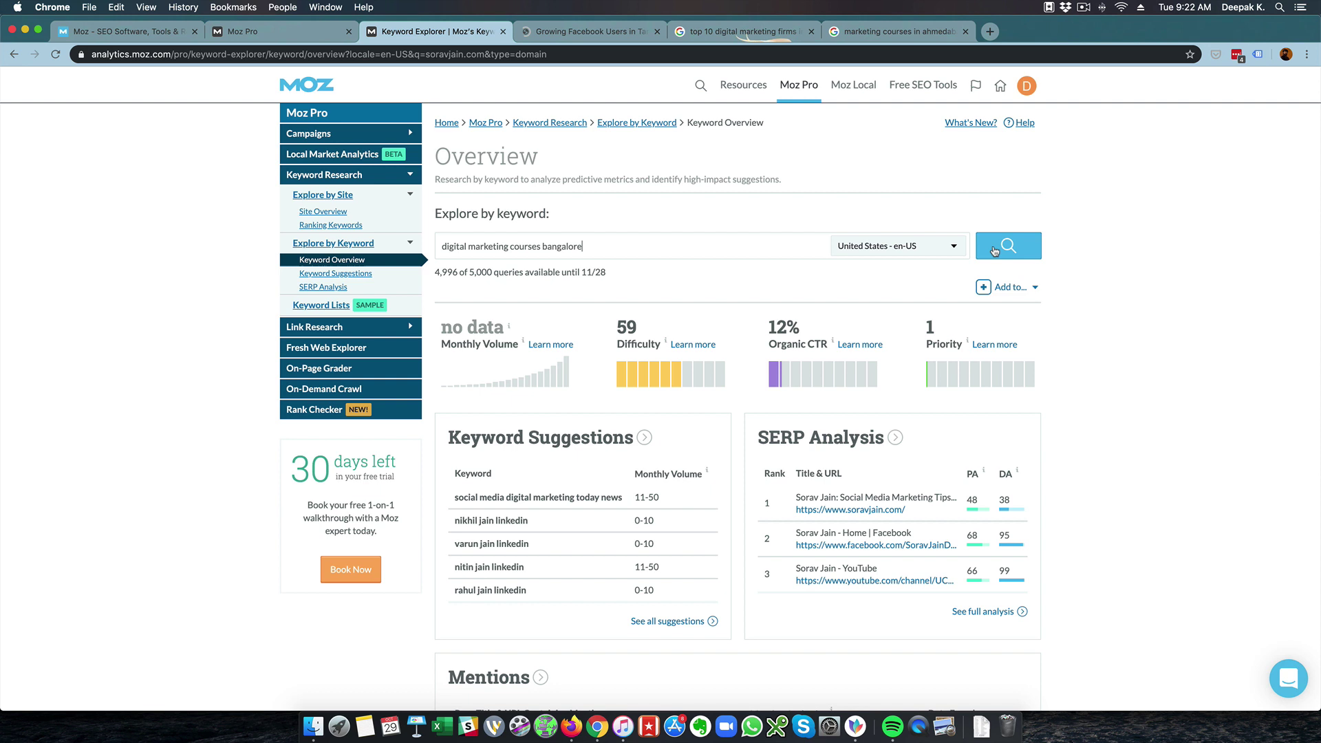
pyautogui.click(995, 249)
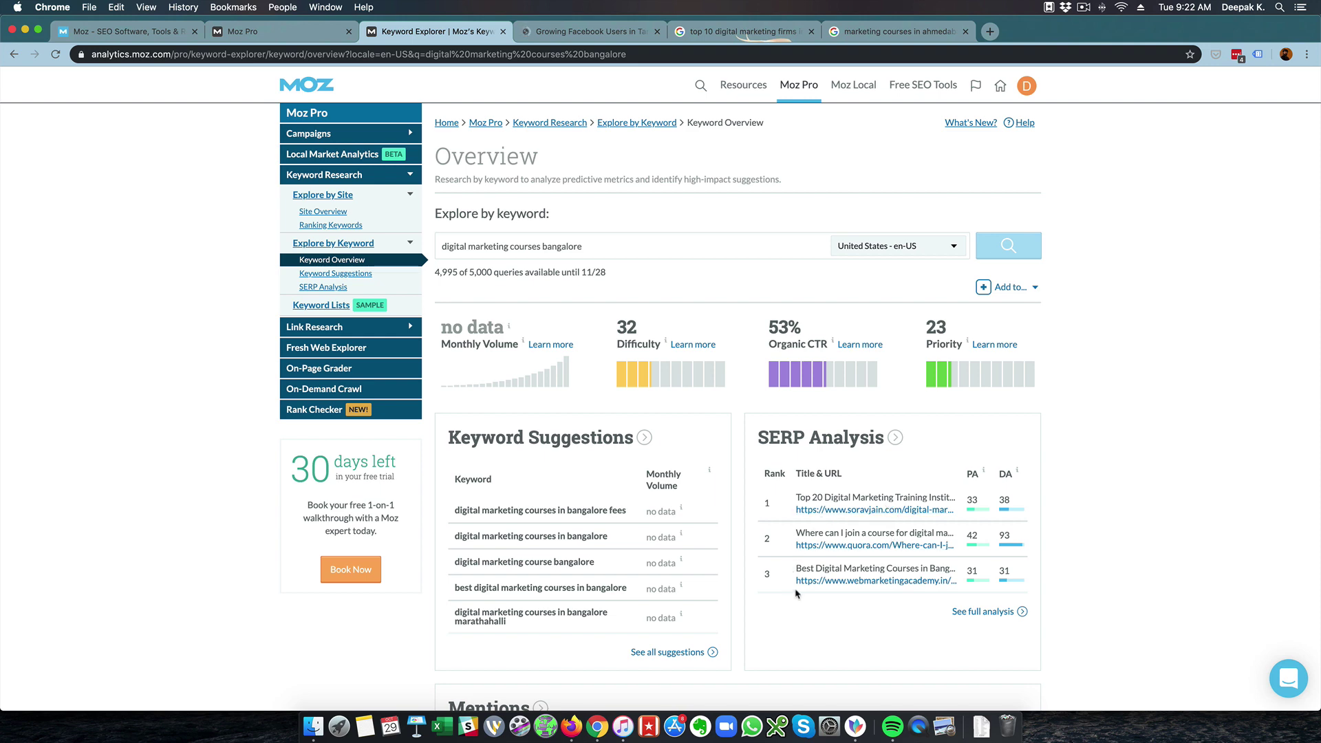
pyautogui.scroll(-5, 668, 541)
pyautogui.scroll(5, 668, 541)
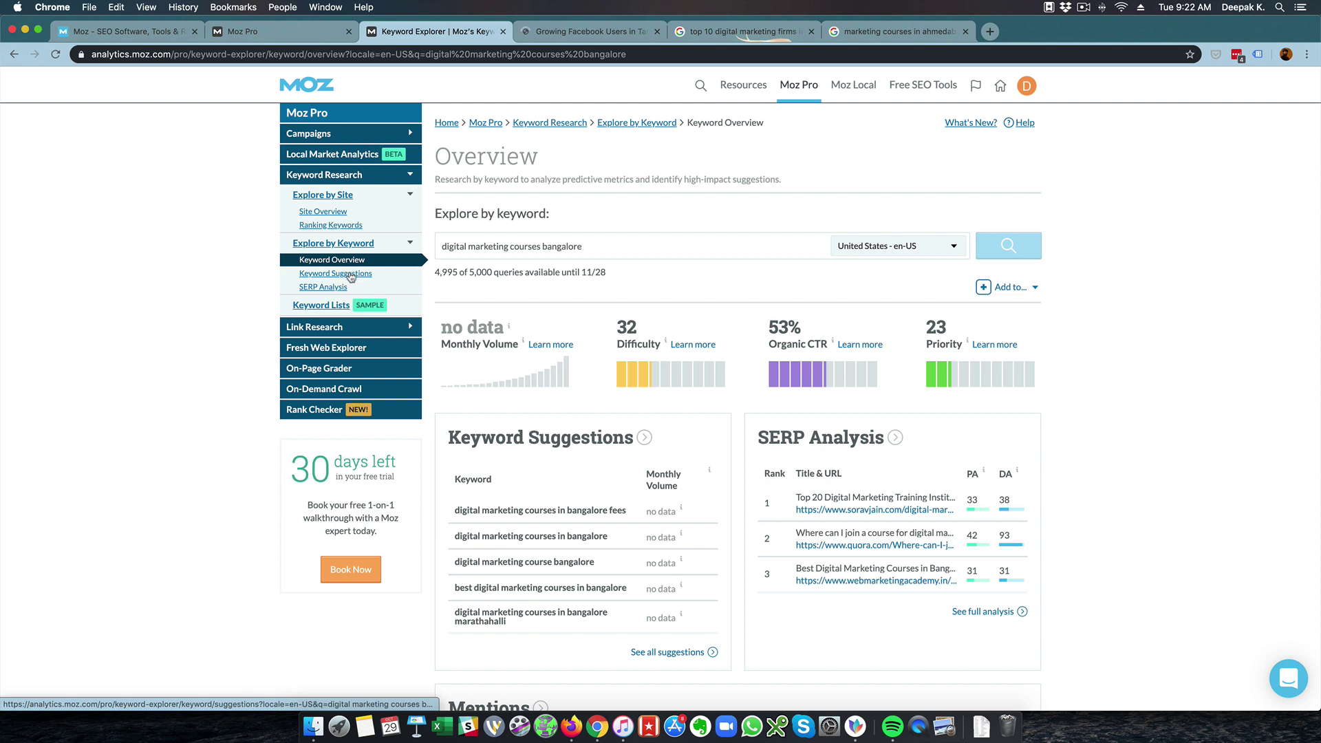
# Open the Keyword Suggestions for "digital marketing courses bangalore" and review their relevancy and monthly volume
pyautogui.click(351, 276)
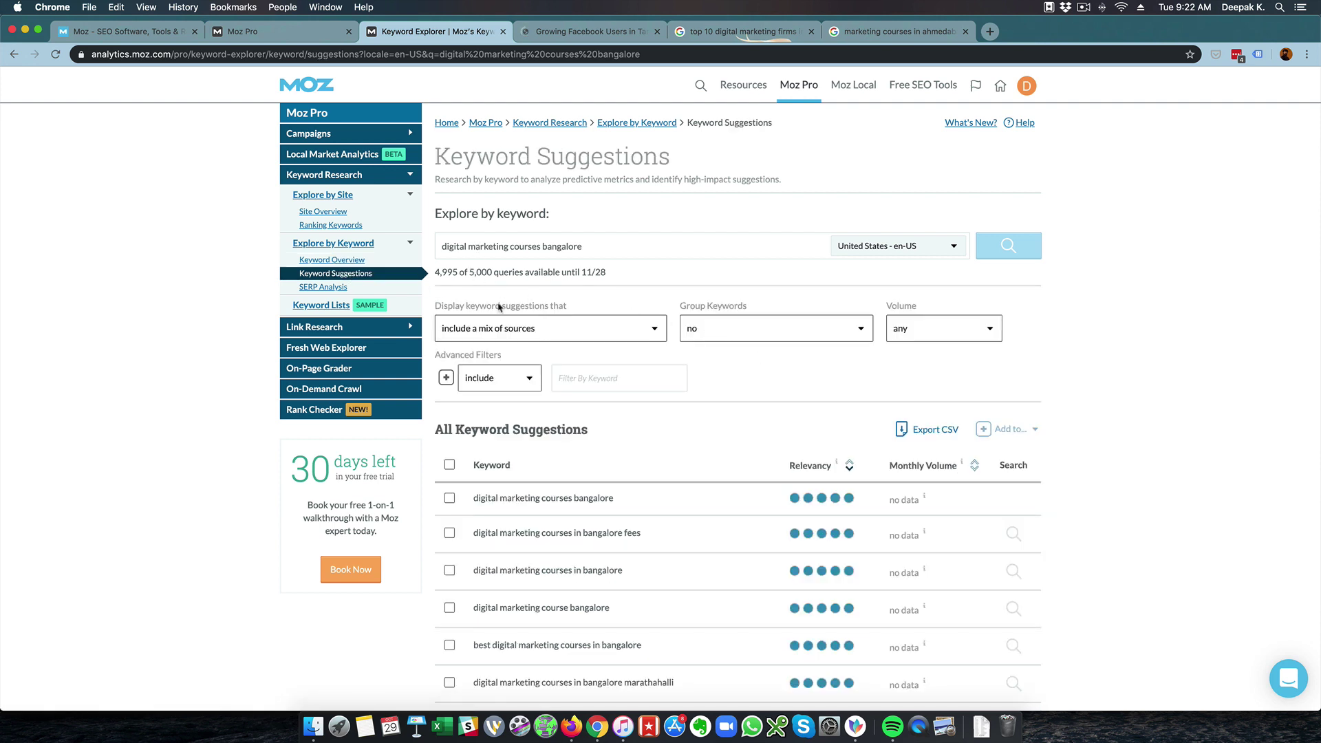
pyautogui.scroll(-5, 555, 436)
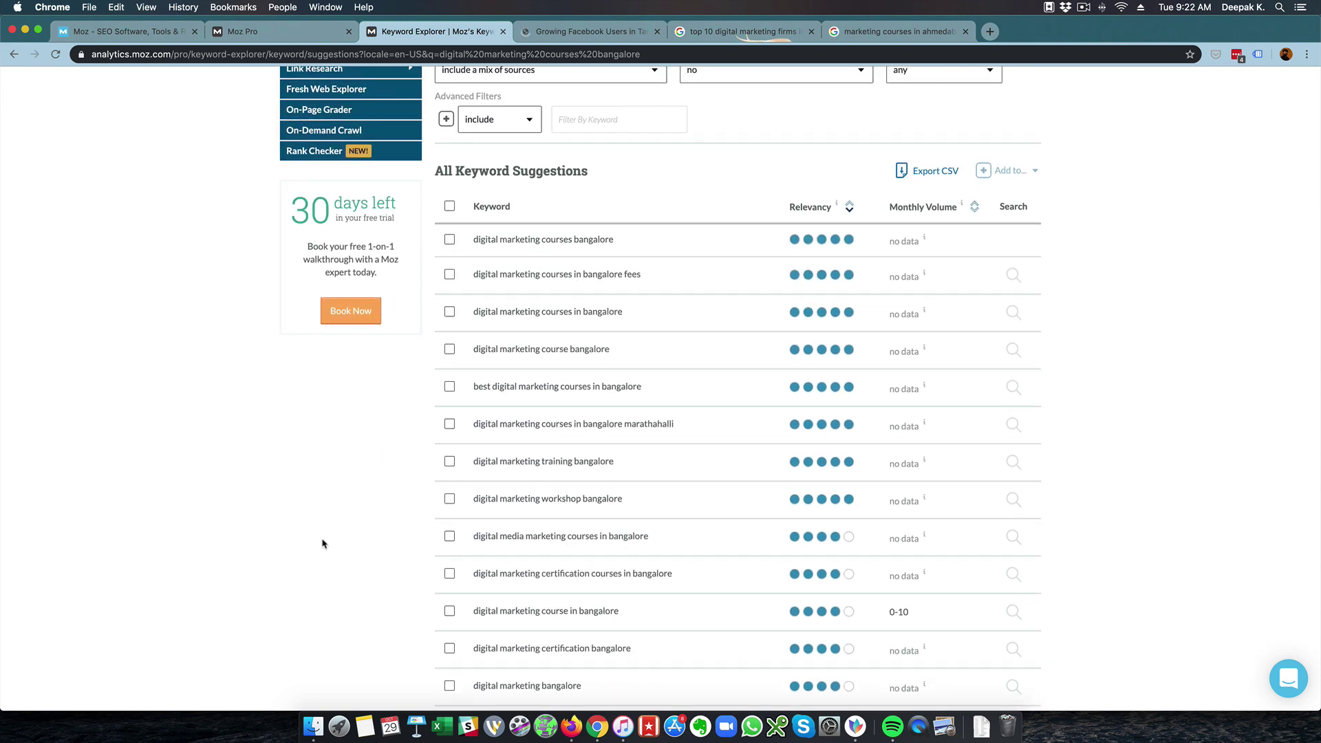
pyautogui.scroll(5, 322, 543)
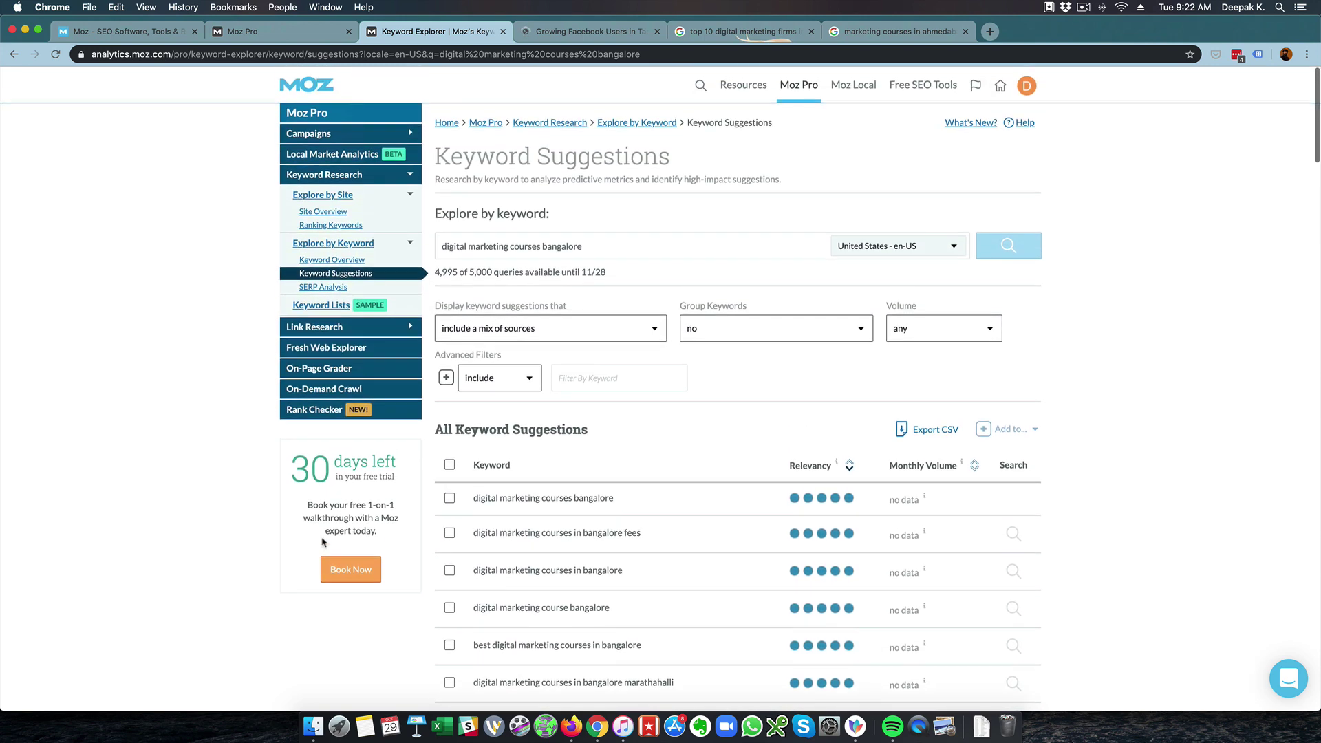
# Open the SERP Analysis for "digital marketing courses bangalore" and review its page-one features and organic results
pyautogui.click(329, 289)
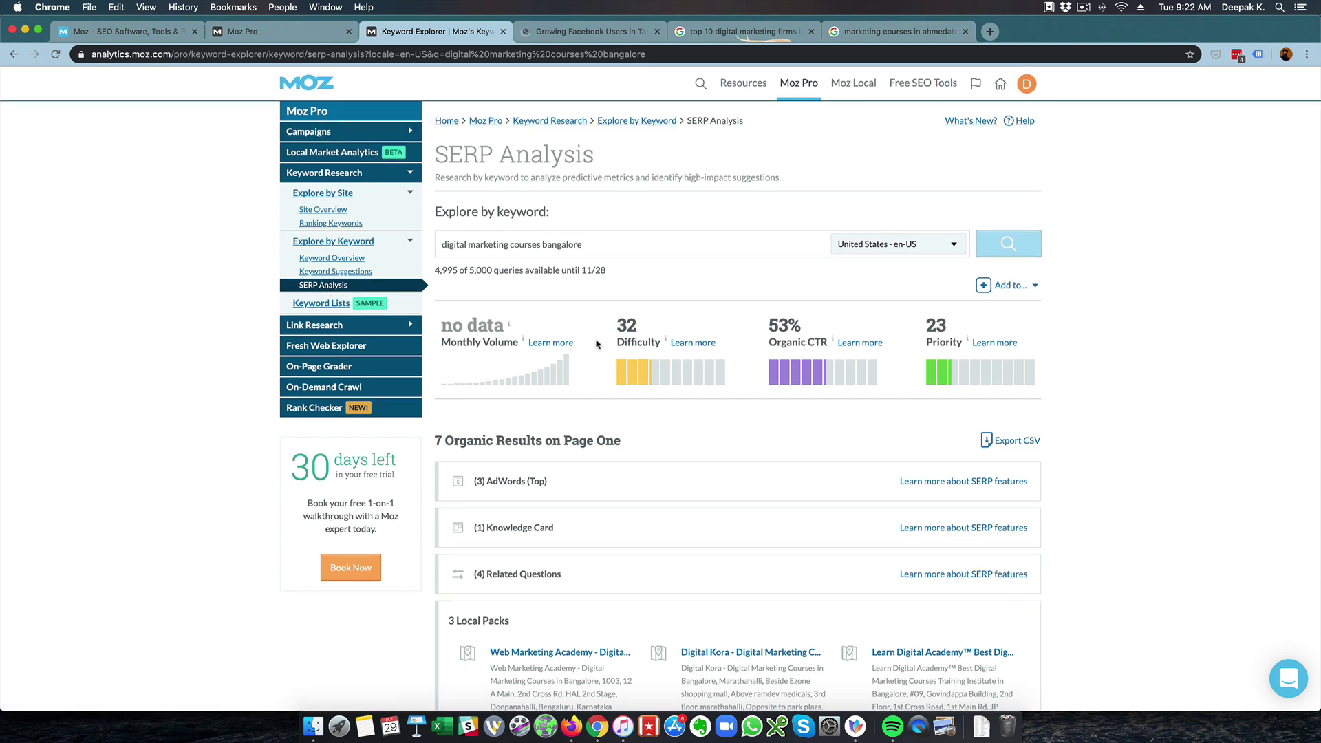
pyautogui.scroll(-3, 585, 370)
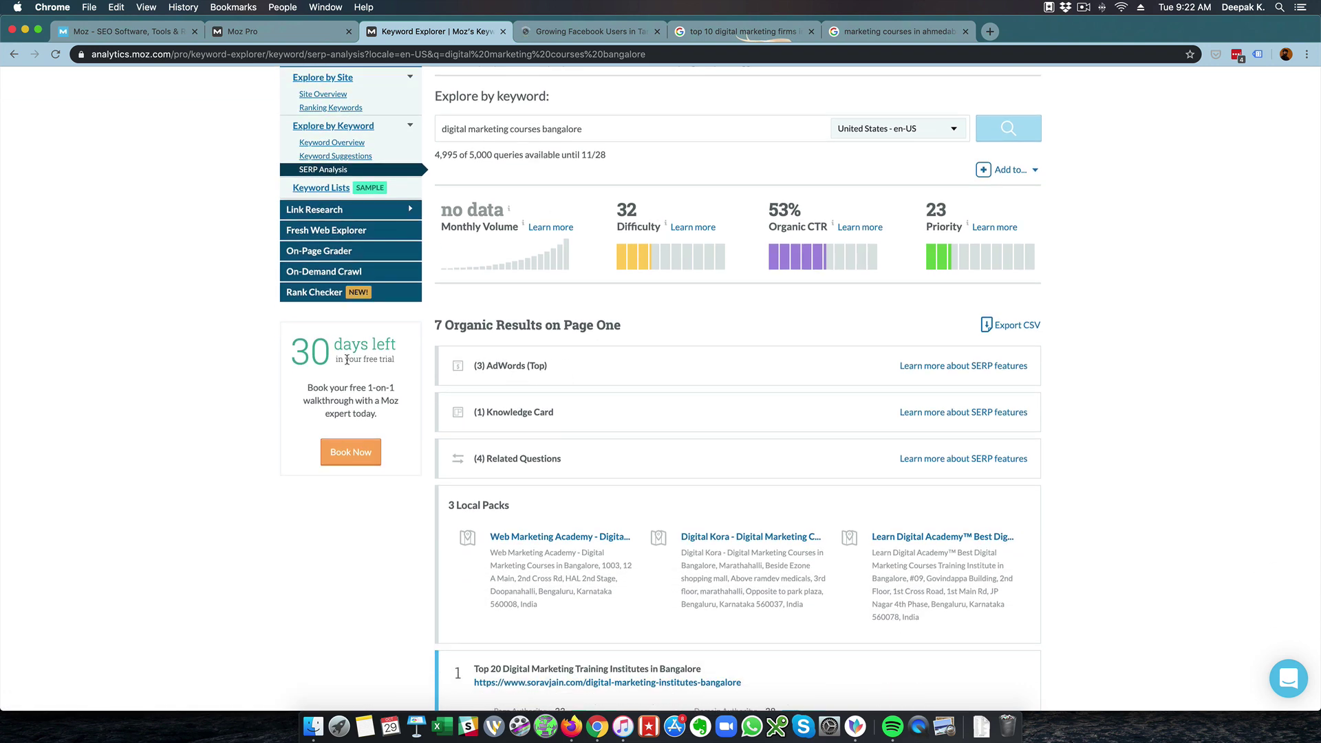
pyautogui.scroll(1, 59, 322)
pyautogui.scroll(3, 60, 322)
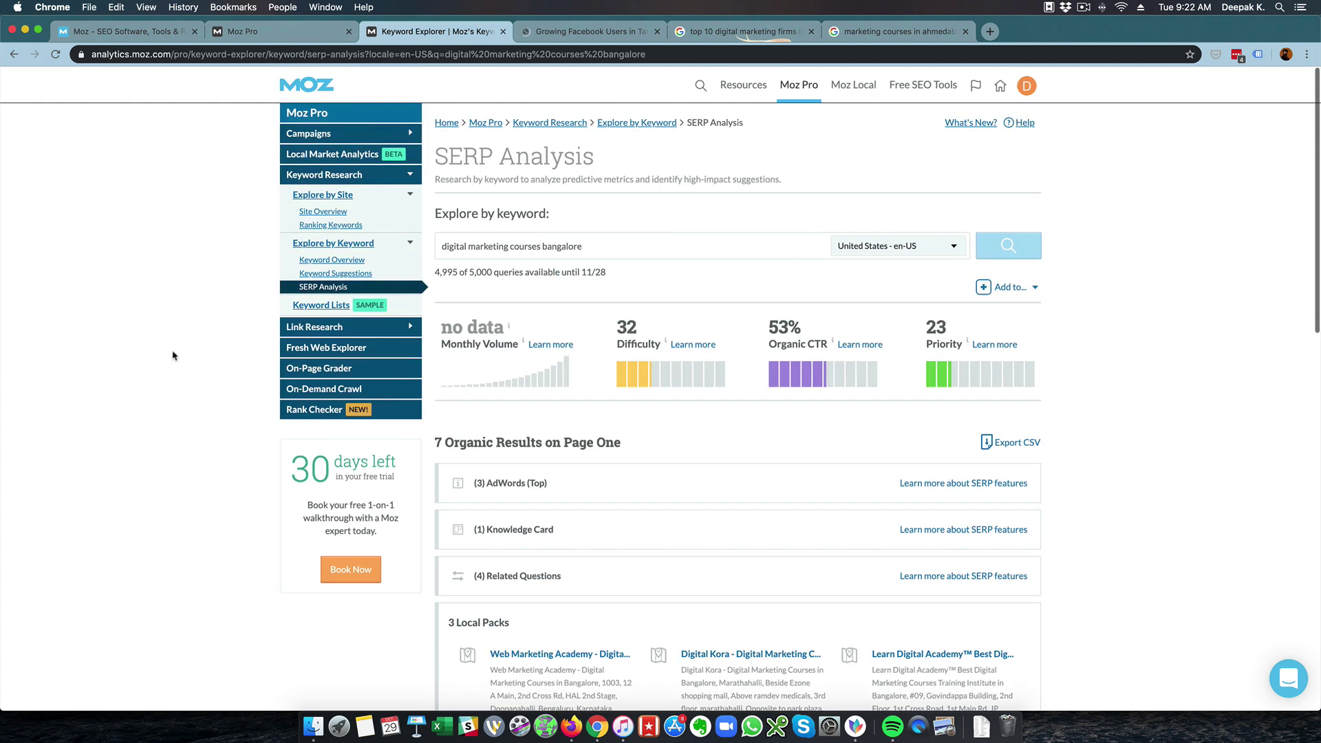
# Open the Link Explorer overview for the root domain digitaldeepak.com and examine its authority, linking domains, follow ratio and top pages
pyautogui.click(314, 336)
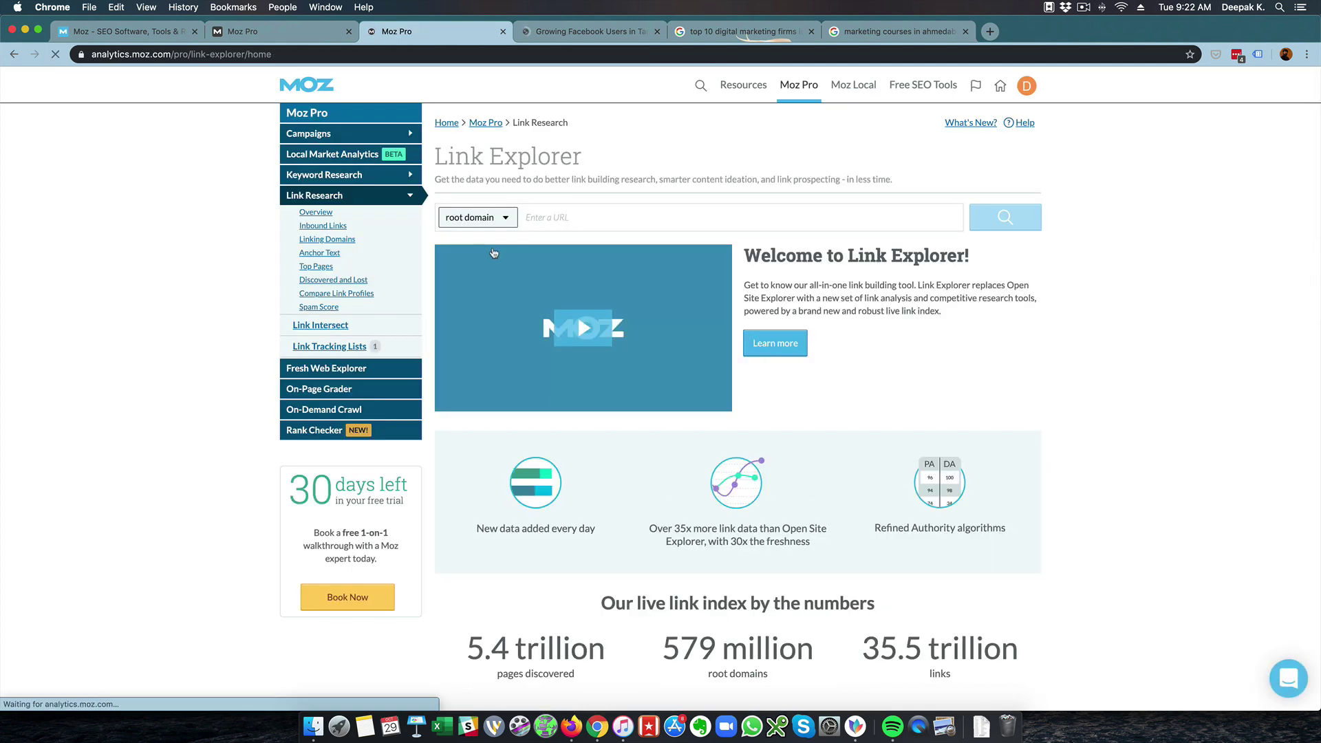
pyautogui.click(558, 217)
pyautogui.click(637, 245)
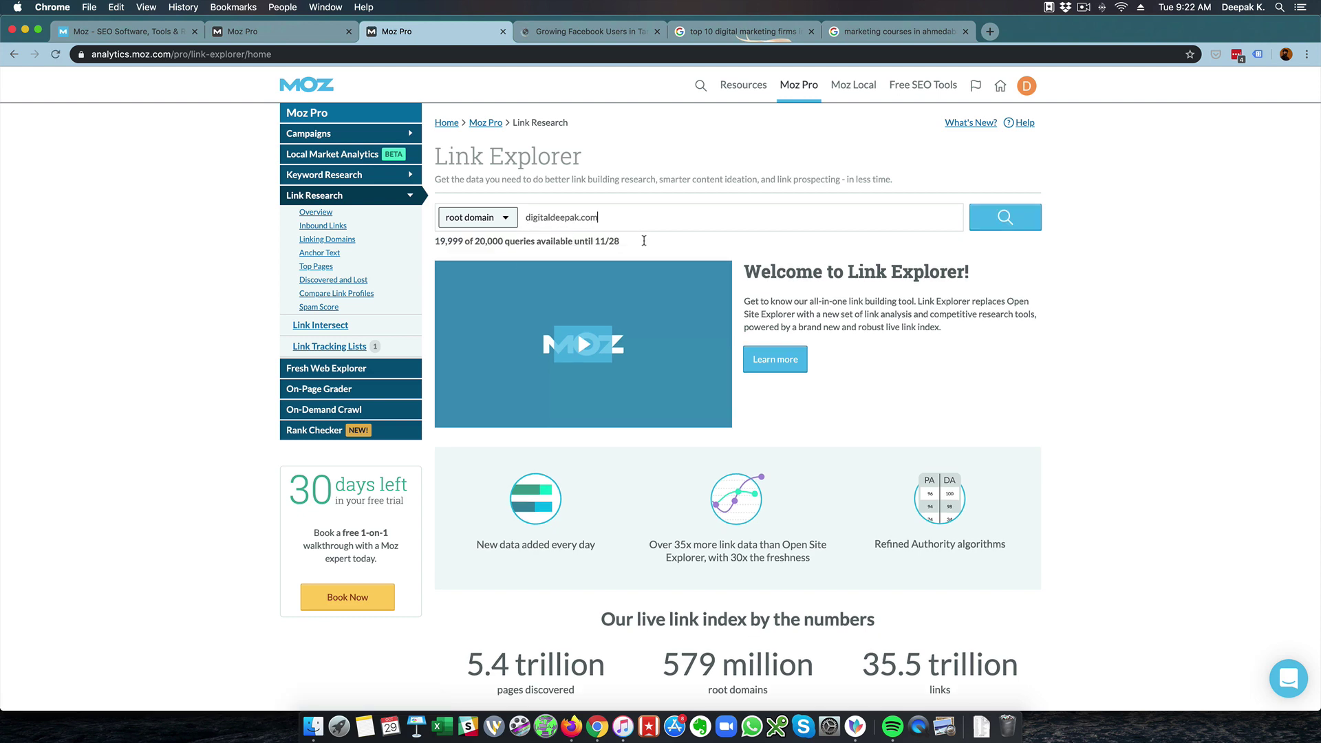
pyautogui.click(1039, 218)
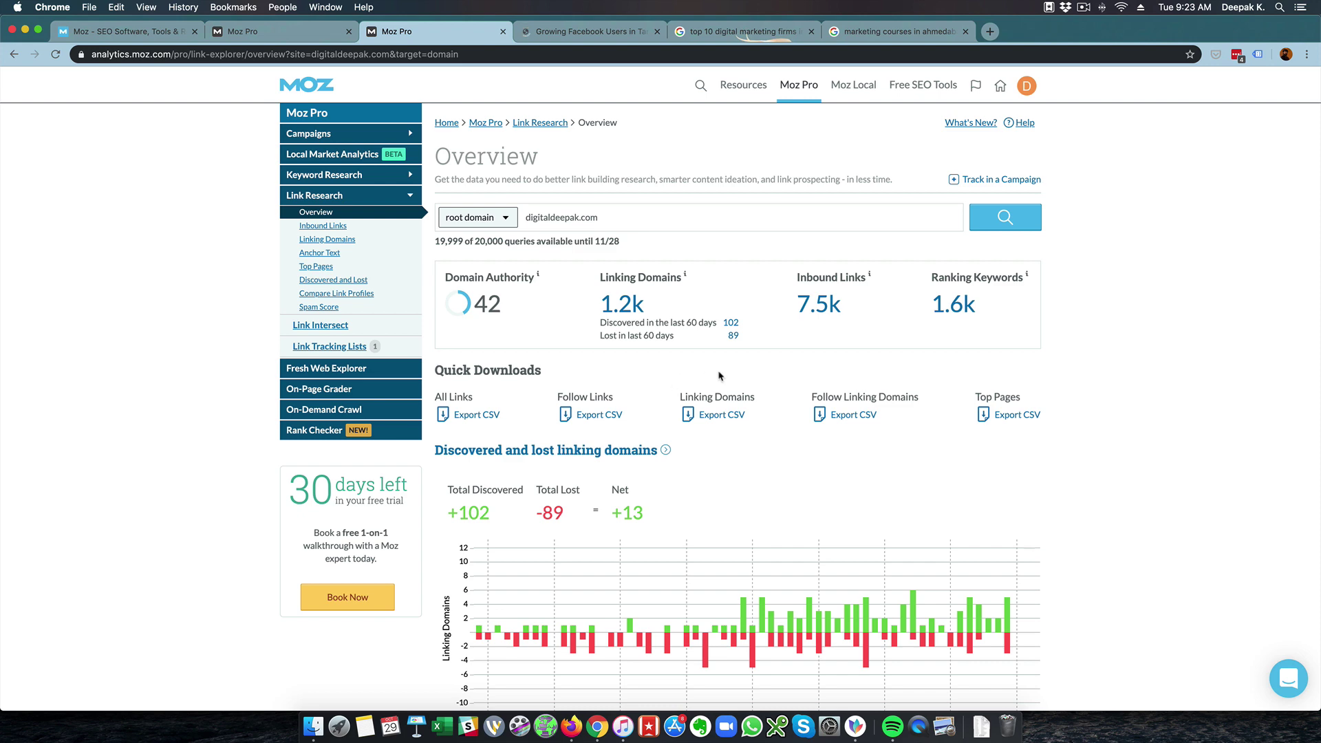
pyautogui.scroll(-7, 720, 375)
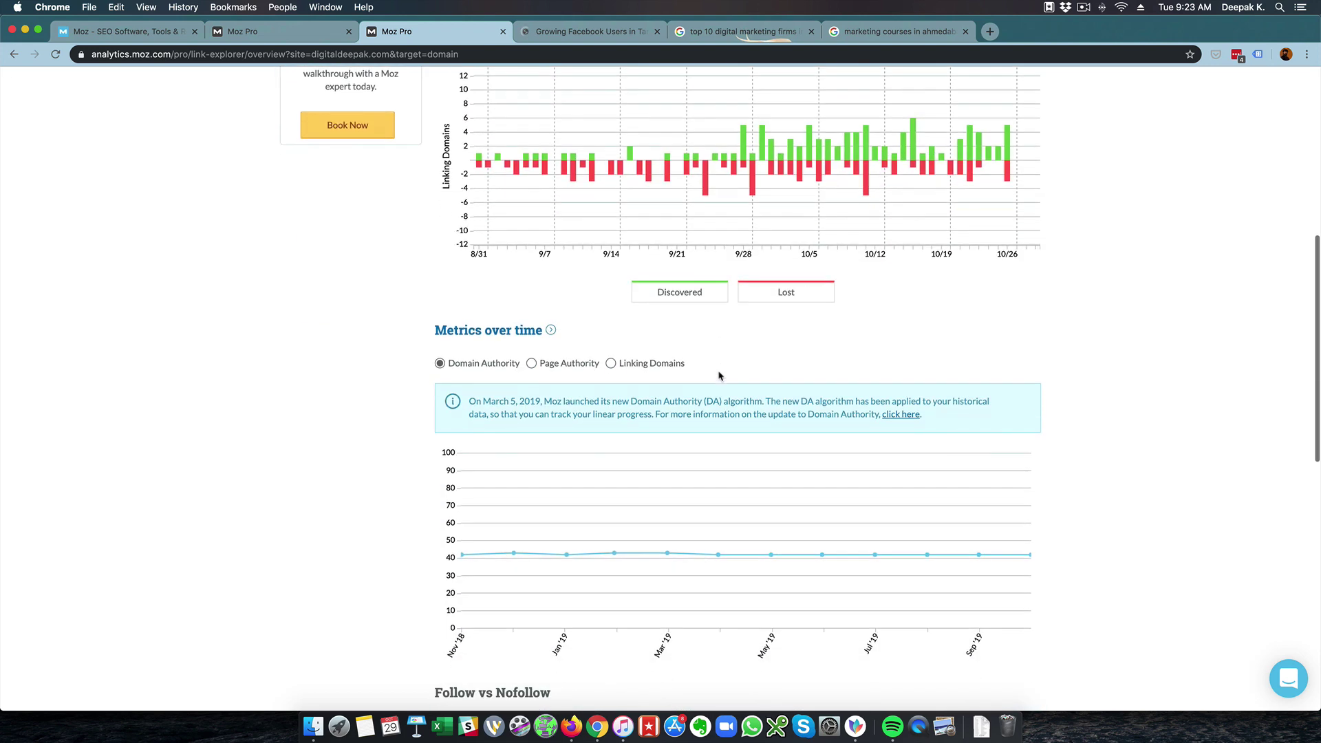
pyautogui.scroll(-7, 720, 376)
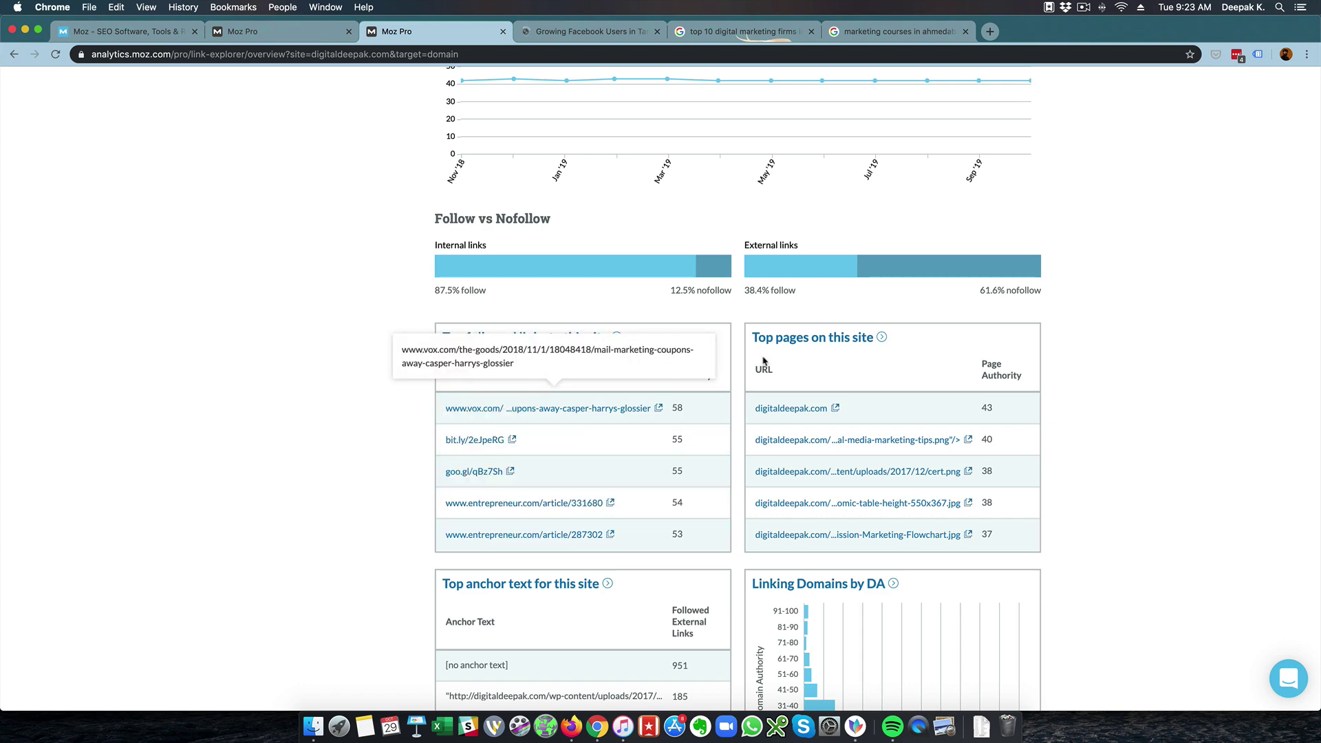
# Examine the top anchor text and the Linking Domains by DA chart for digitaldeepak.com, comparing the domain authority ranges
pyautogui.scroll(-5, 890, 361)
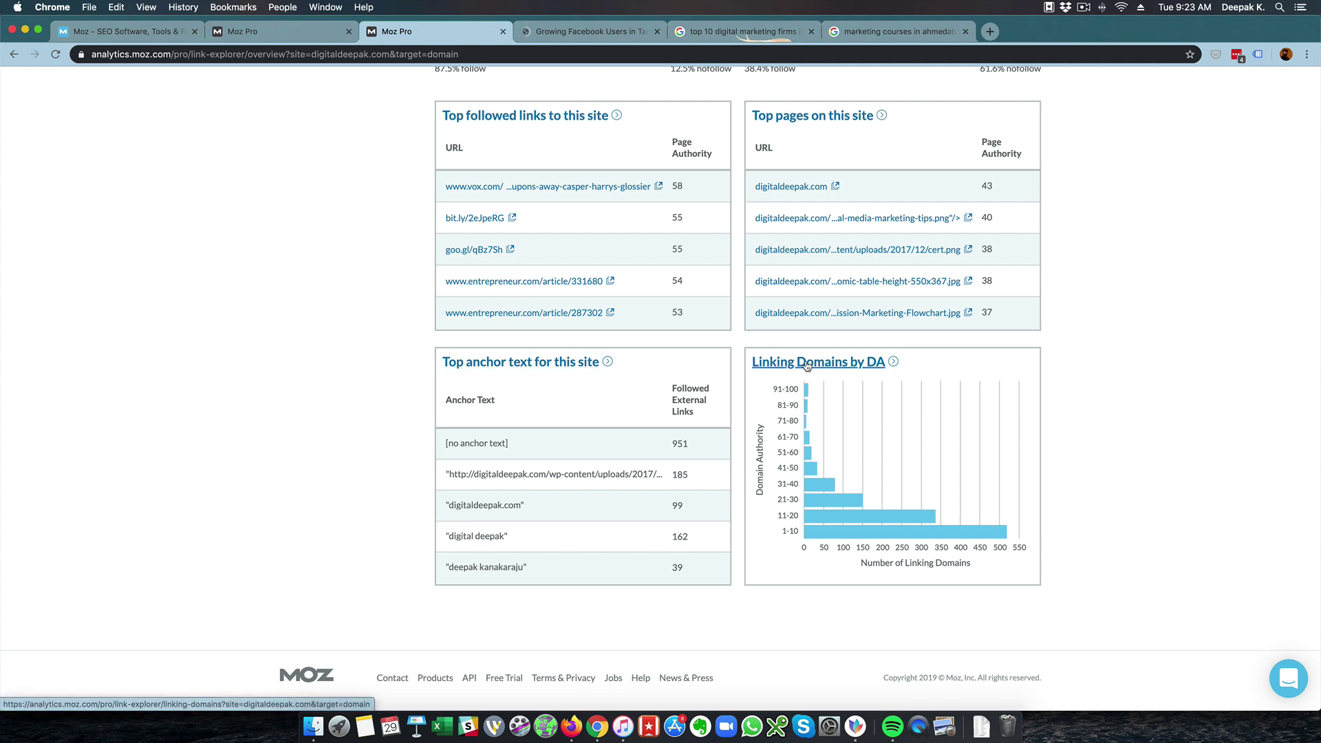
pyautogui.moveTo(810, 394)
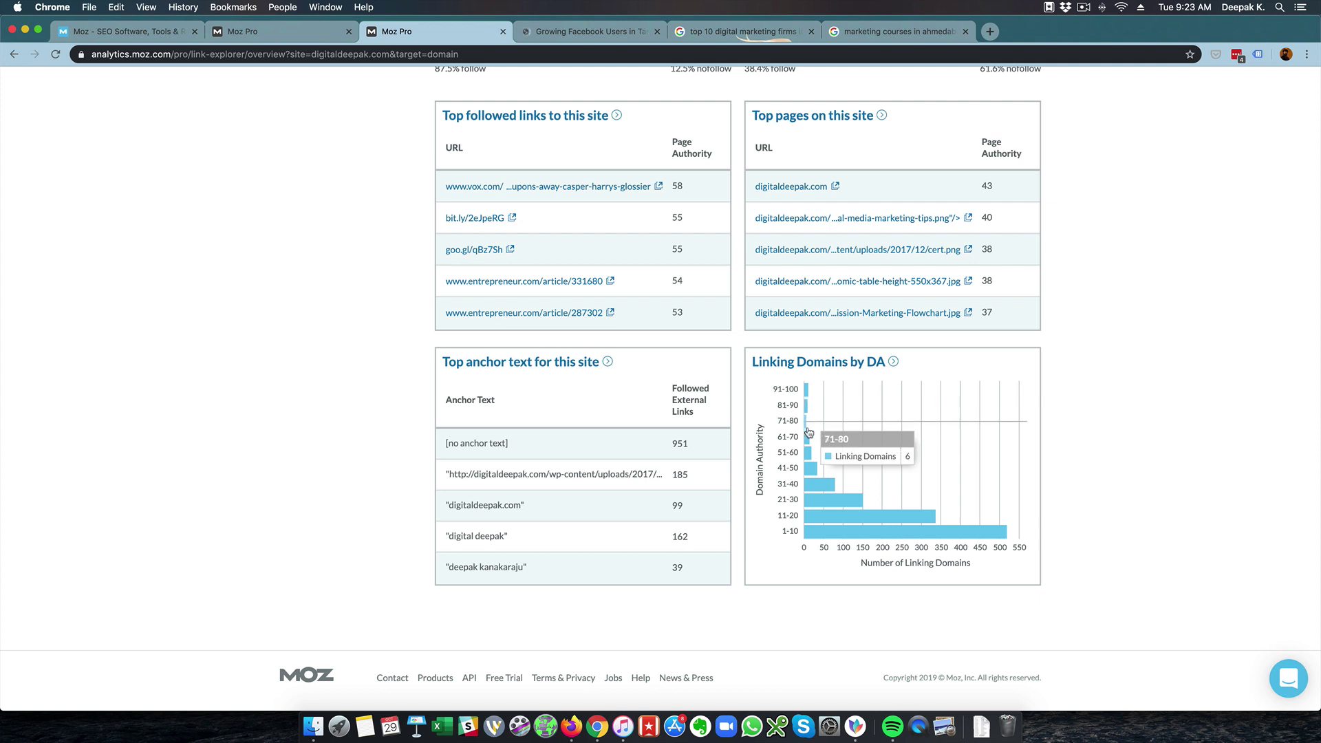
pyautogui.moveTo(829, 533)
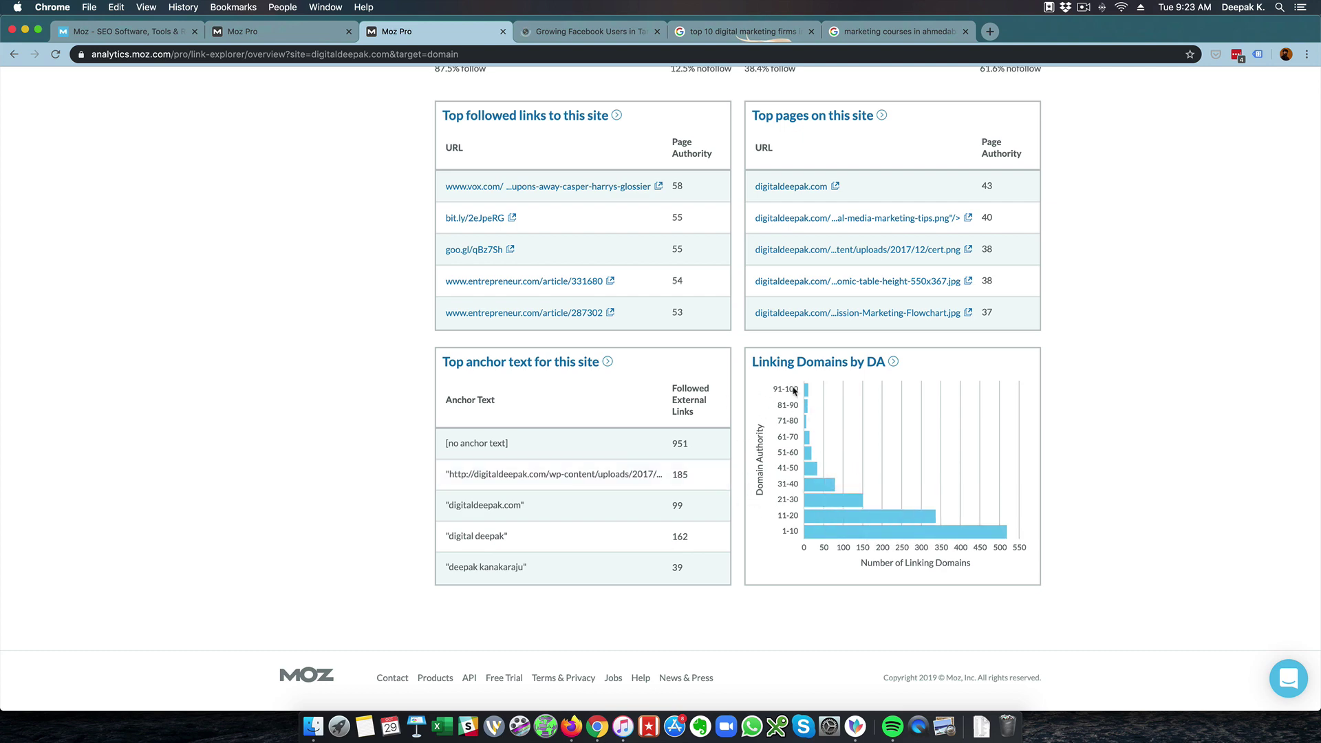
pyautogui.scroll(15, 794, 391)
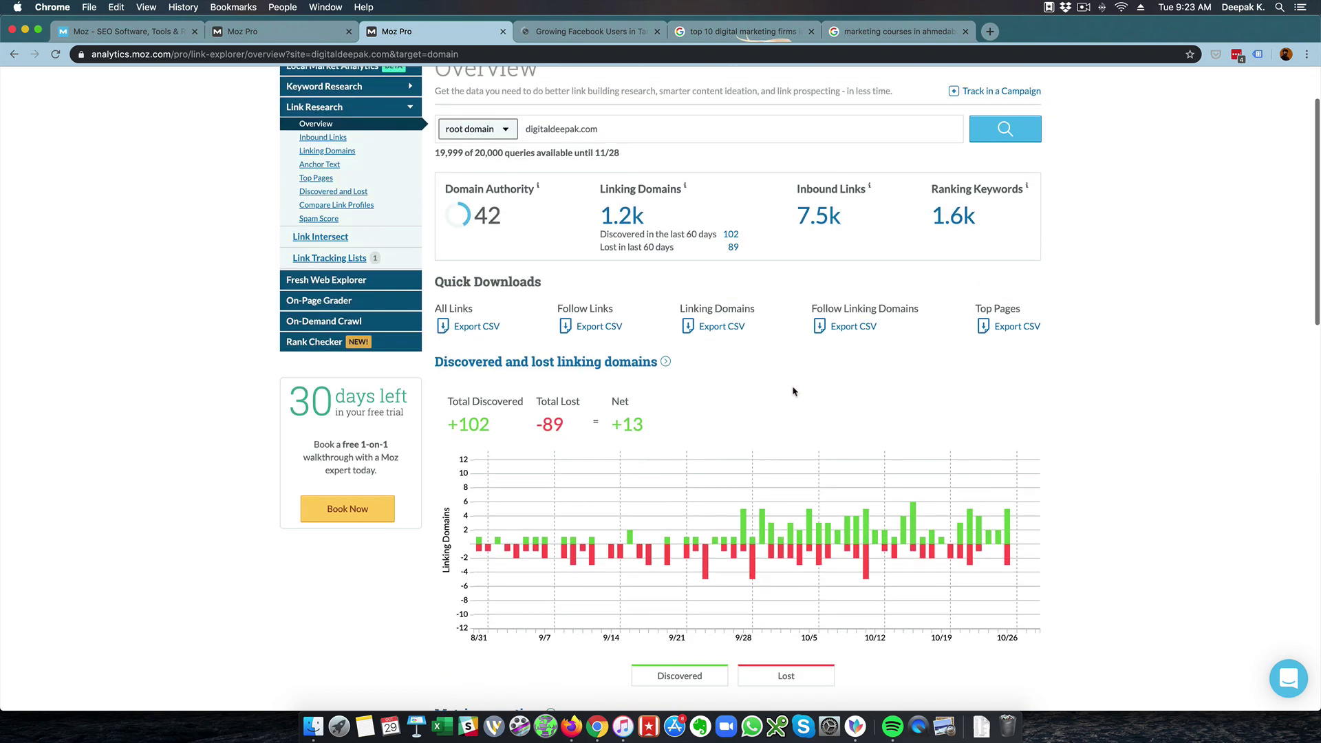
pyautogui.scroll(2, 793, 391)
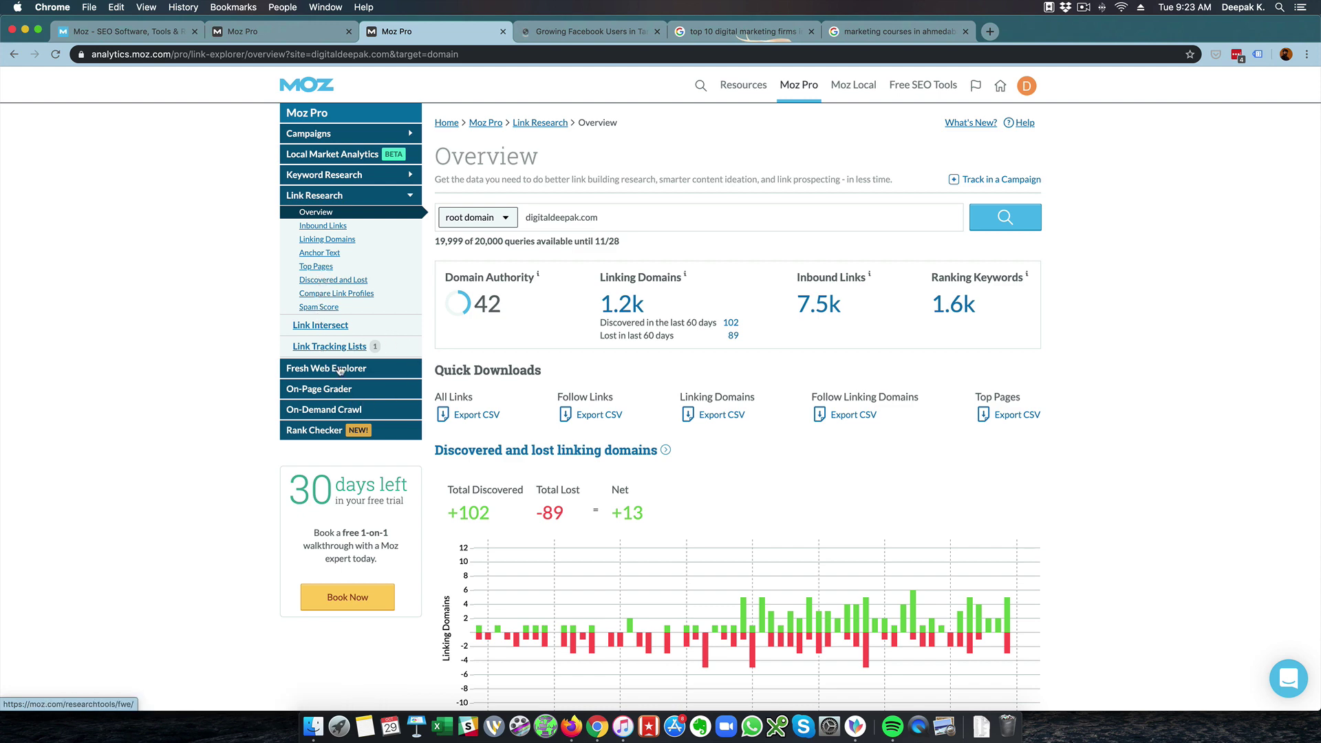
# Open the Rank Checker and review when the existing "digital marketing experts" ranking was last checked
pyautogui.click(331, 430)
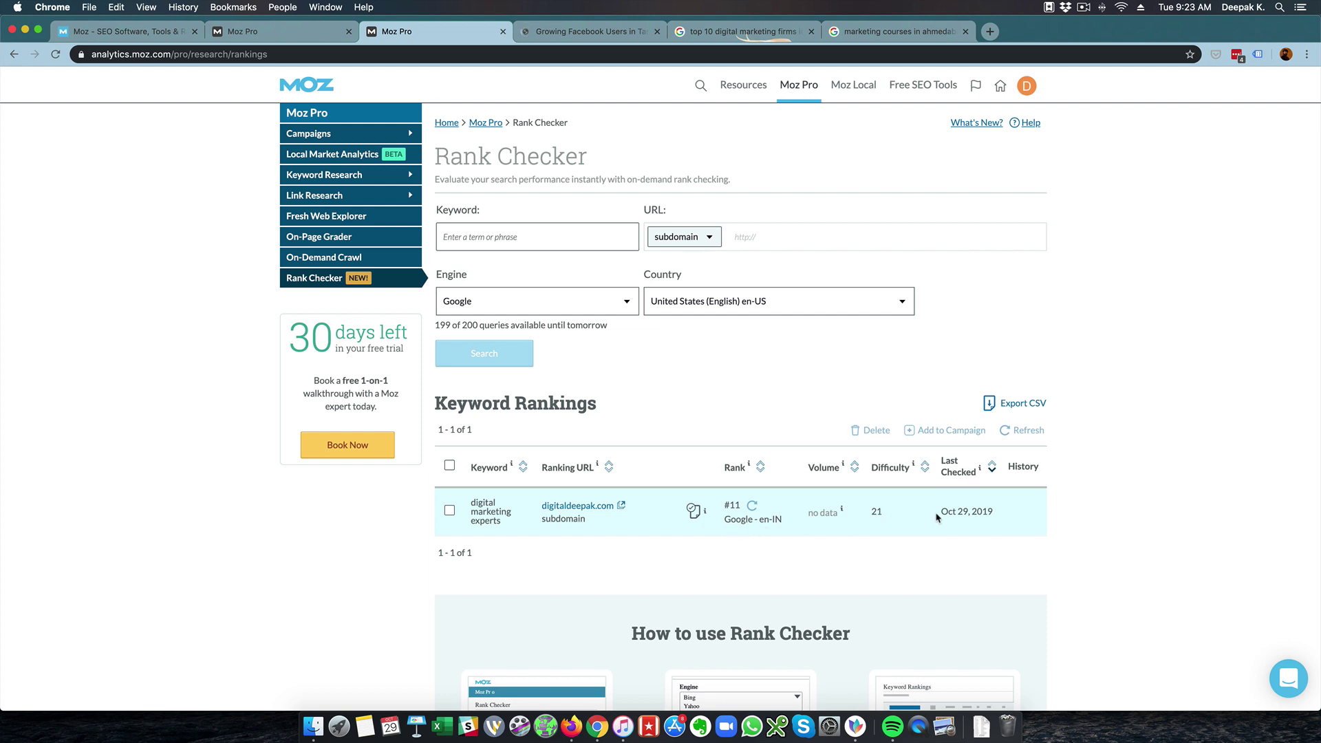
pyautogui.moveTo(939, 513); pyautogui.dragTo(1002, 516)
pyautogui.click(987, 521)
# Run a rank check for "digital marketing companies bangalore" on the subdomain digitaldeepak.com, using Google and India (English) en-IN
pyautogui.click(524, 240)
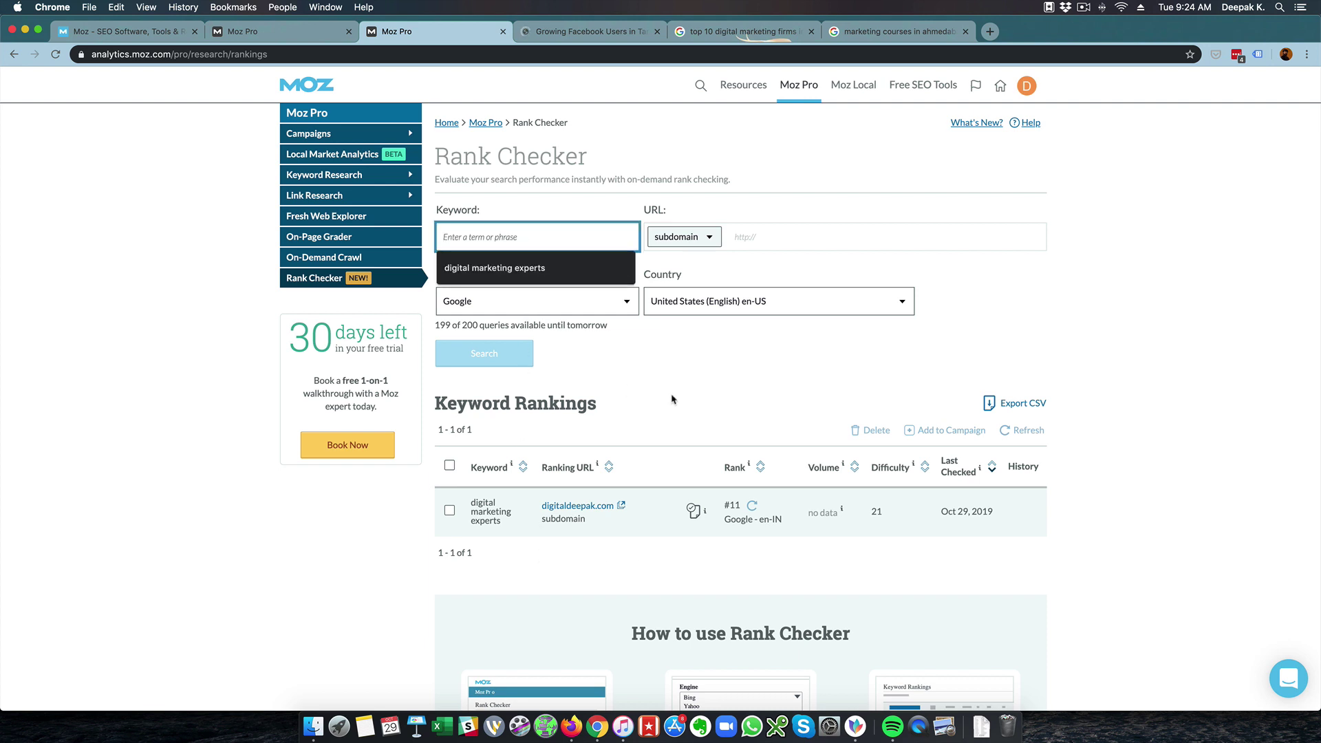
pyautogui.write('digital marketing companies ba')
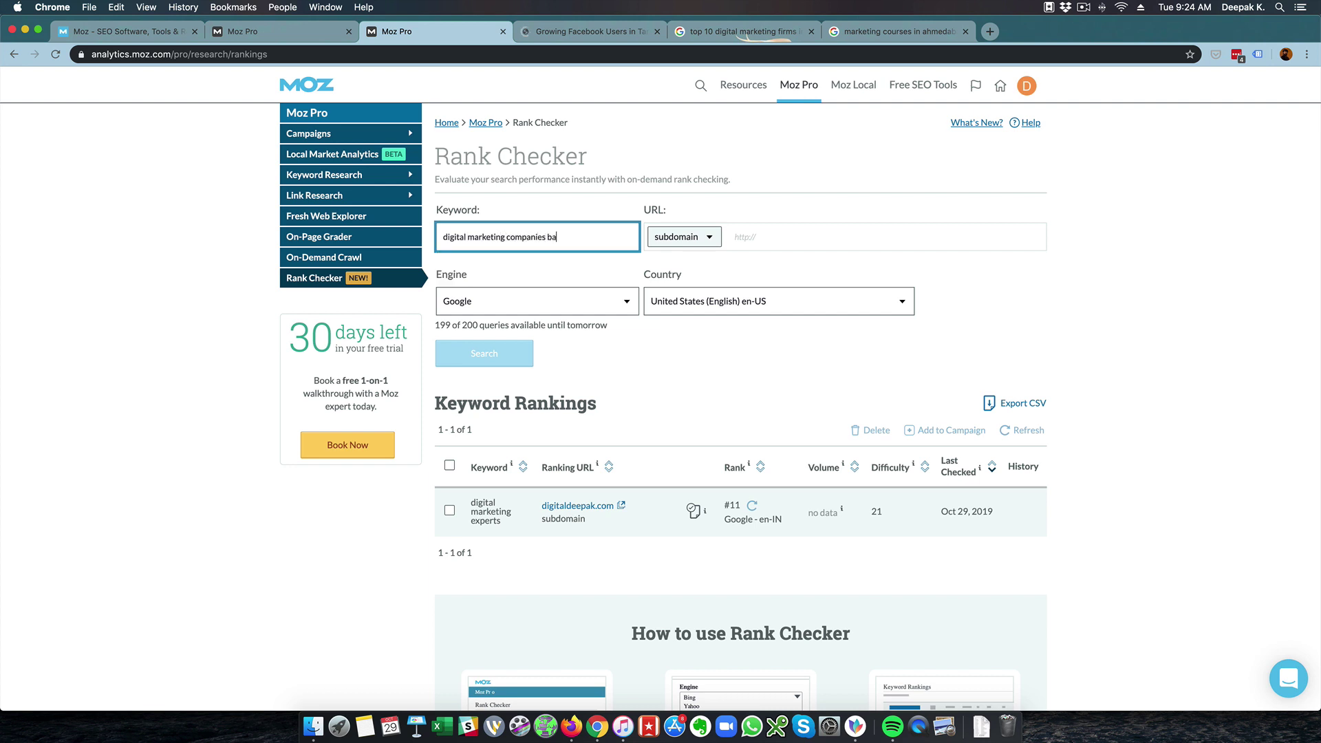
pyautogui.write('ngalore')
pyautogui.press('Tab')
pyautogui.press('Tab')
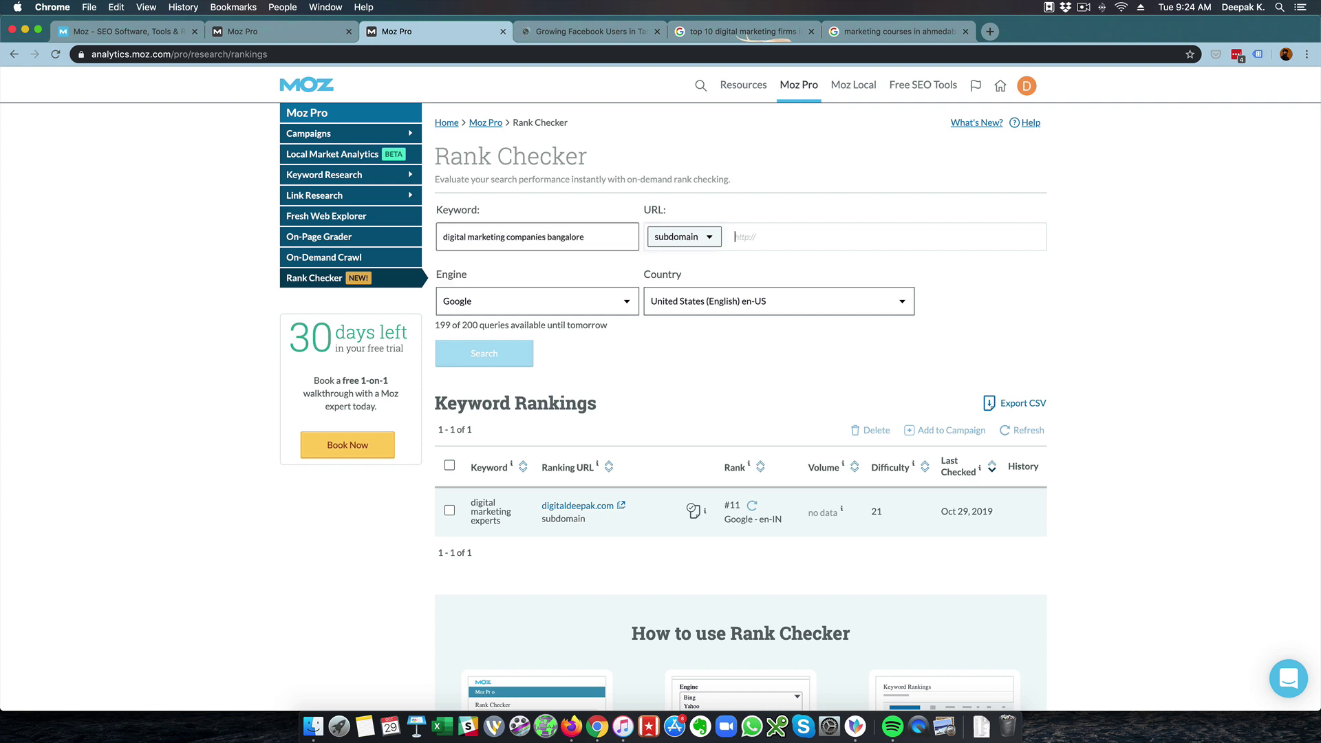
pyautogui.write('digitaldeepak.com')
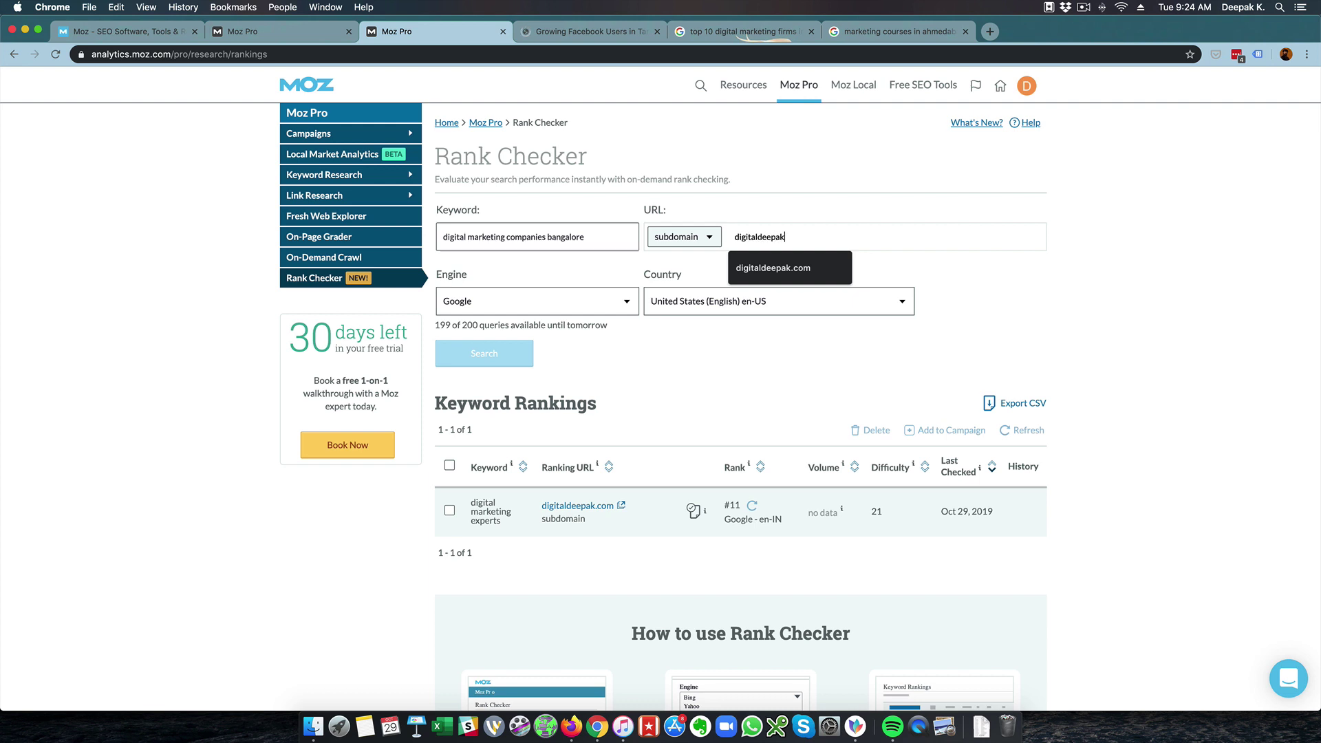
pyautogui.click(680, 306)
pyautogui.click(688, 467)
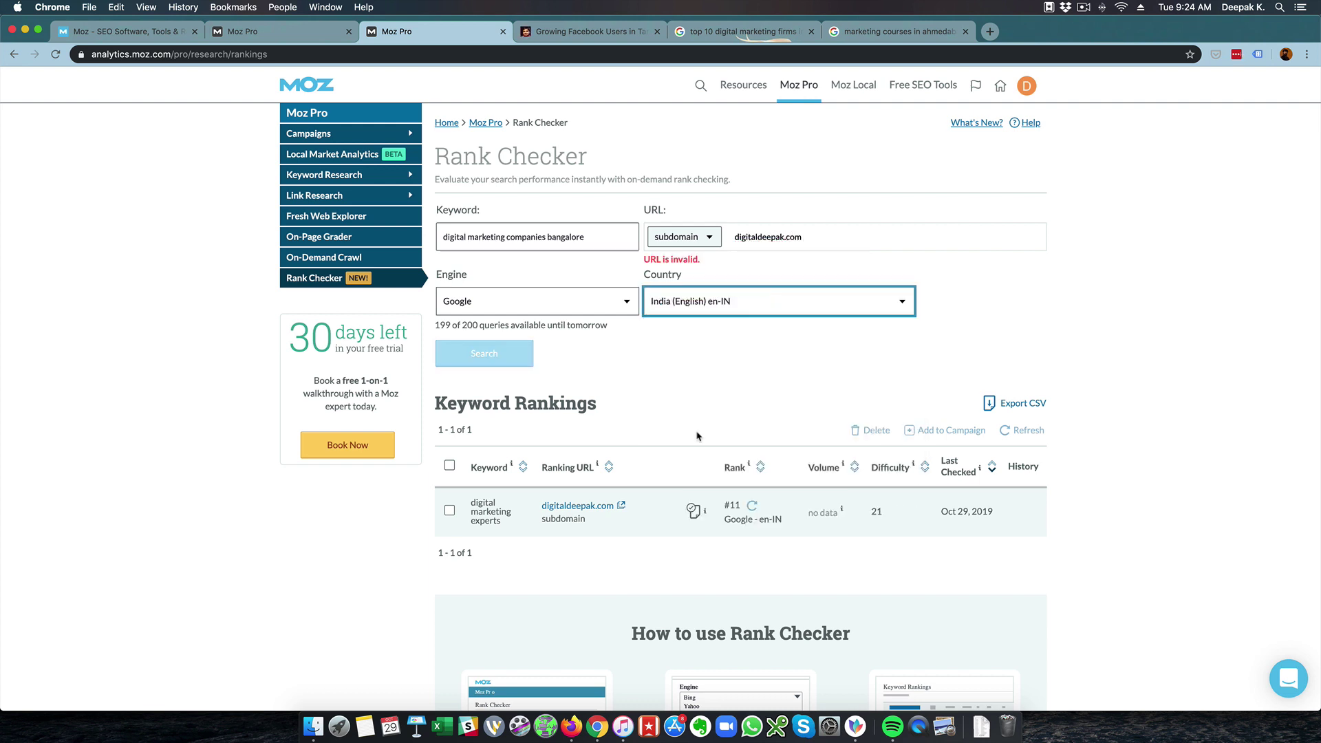
pyautogui.click(831, 240)
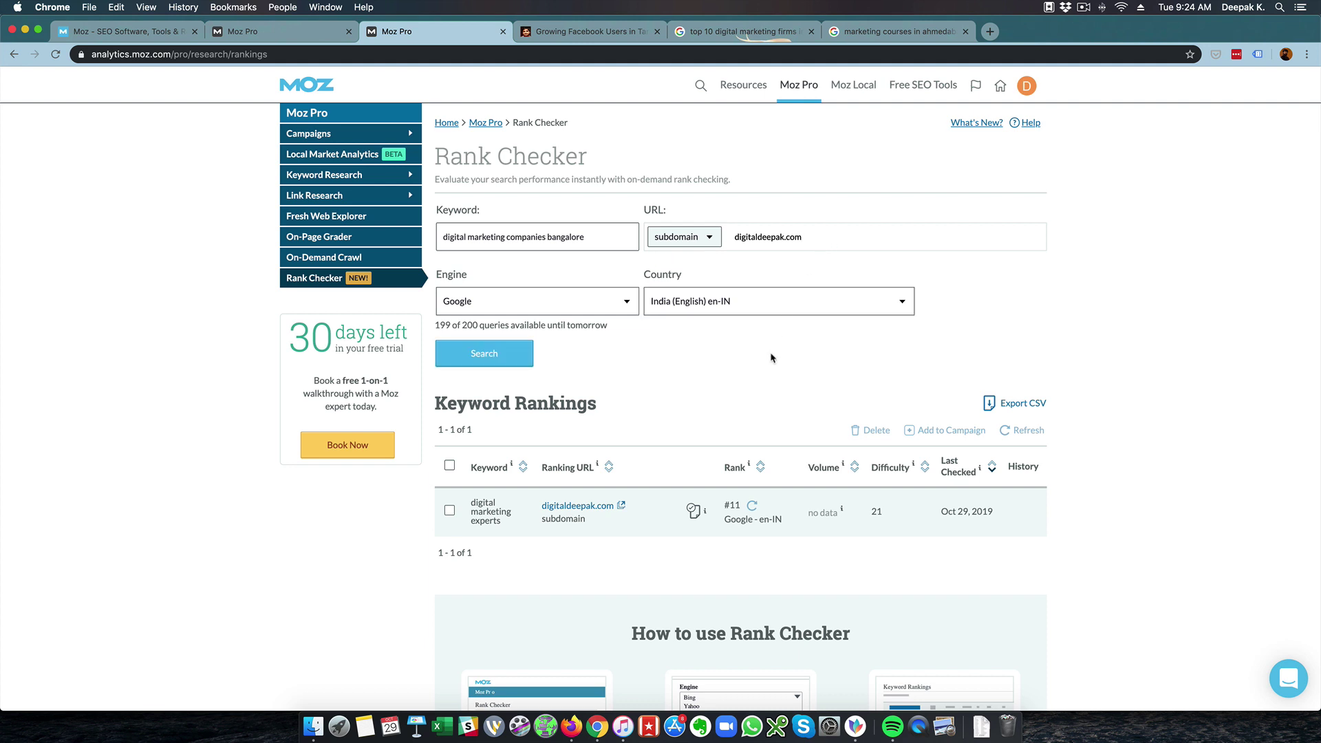
pyautogui.click(503, 361)
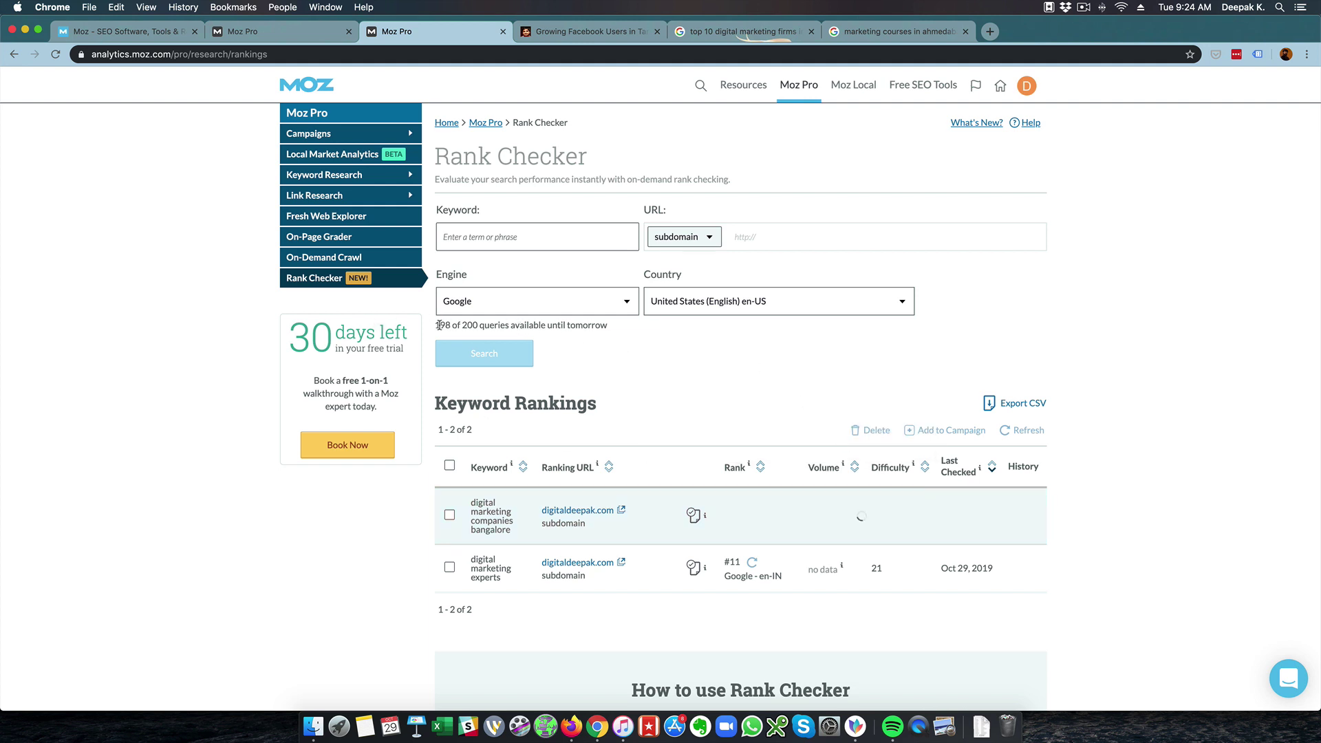
pyautogui.moveTo(435, 325); pyautogui.dragTo(476, 324)
pyautogui.click(475, 324)
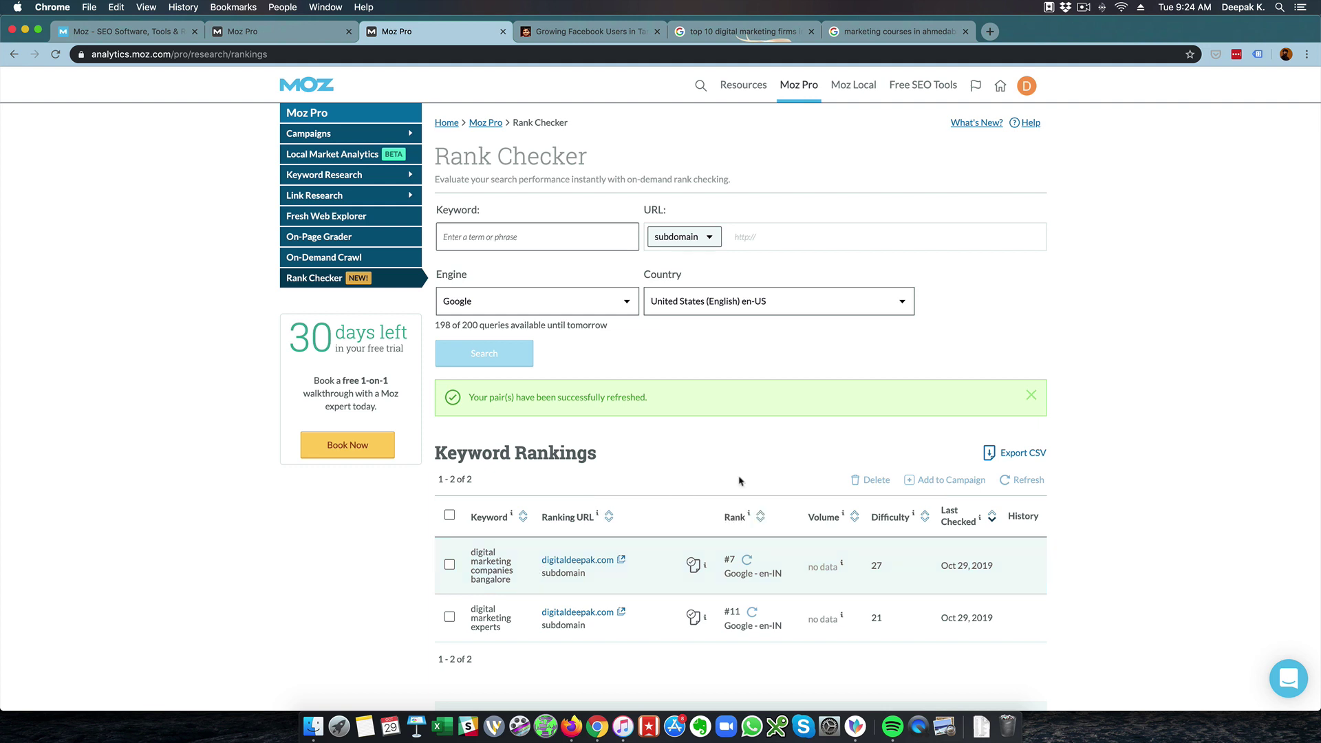
# View the On-Demand Crawl tool, dismissing its welcome message, and the On-Page Grader's page and keyword form
pyautogui.click(312, 259)
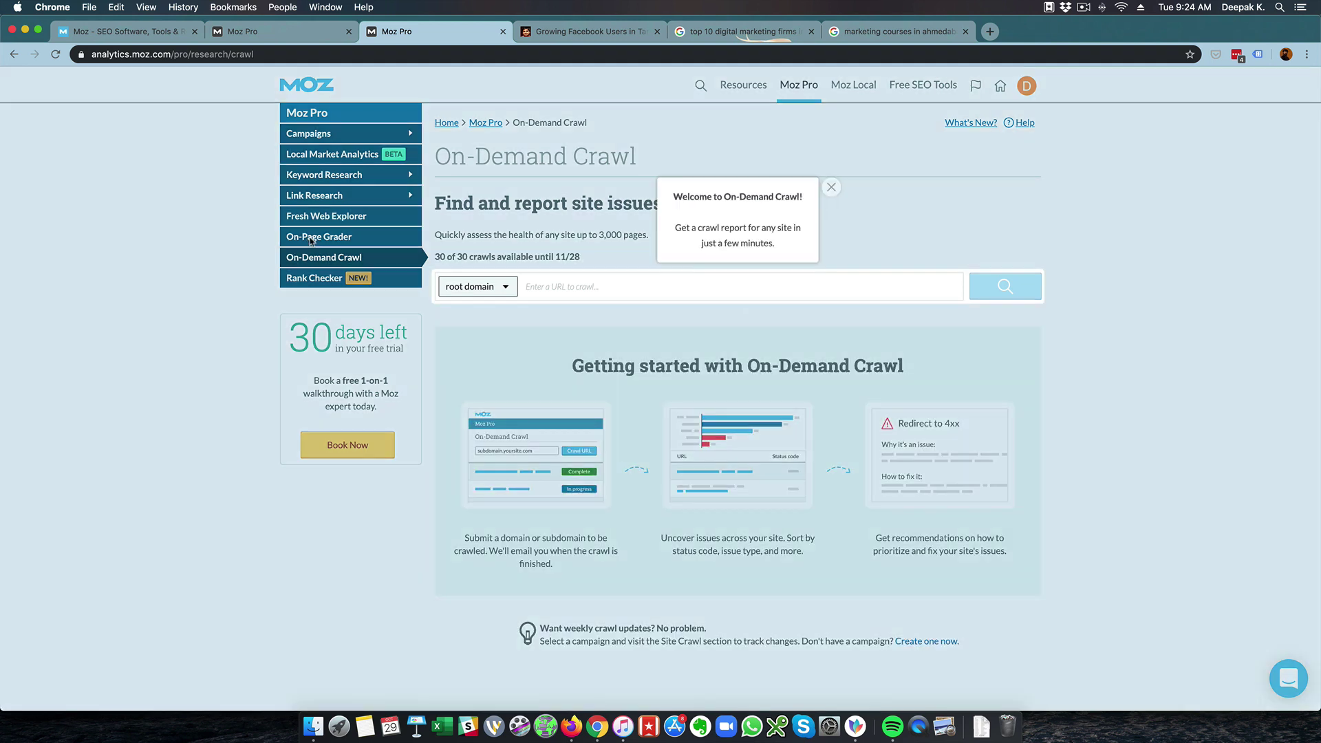
pyautogui.click(832, 188)
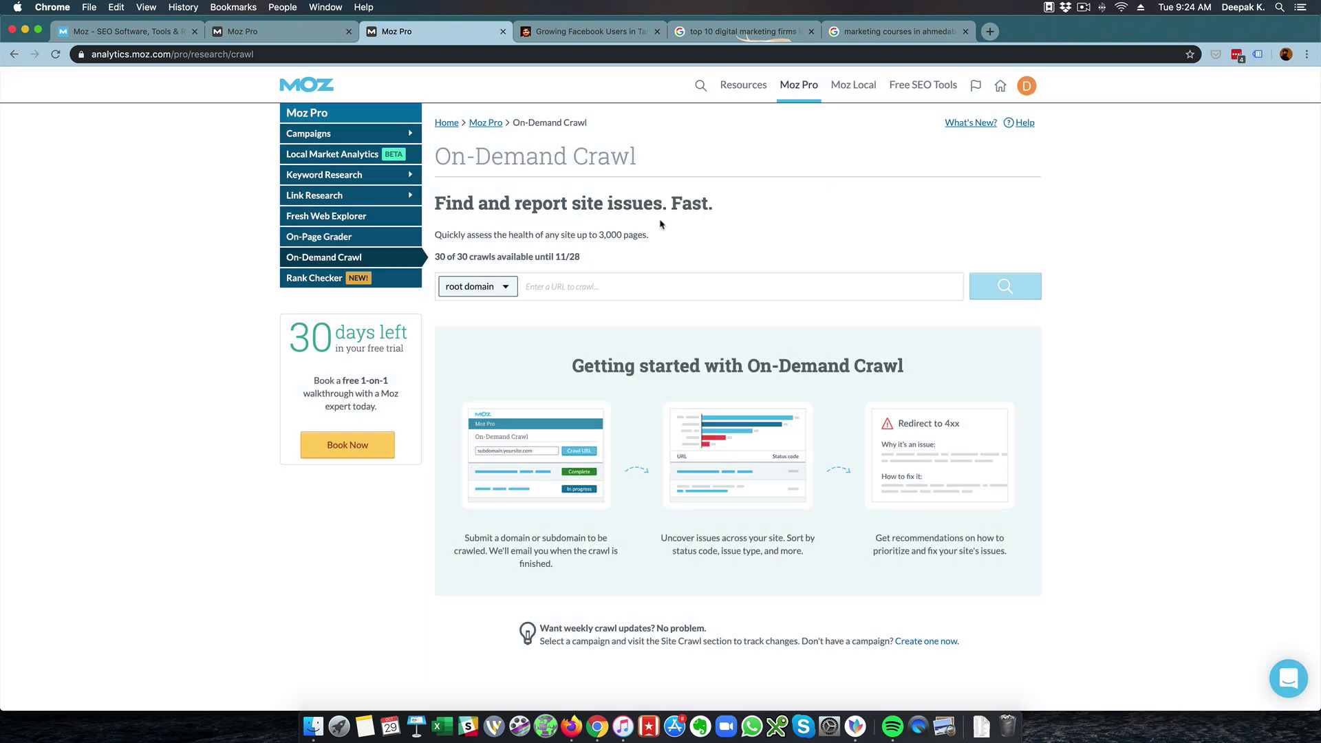
pyautogui.click(324, 238)
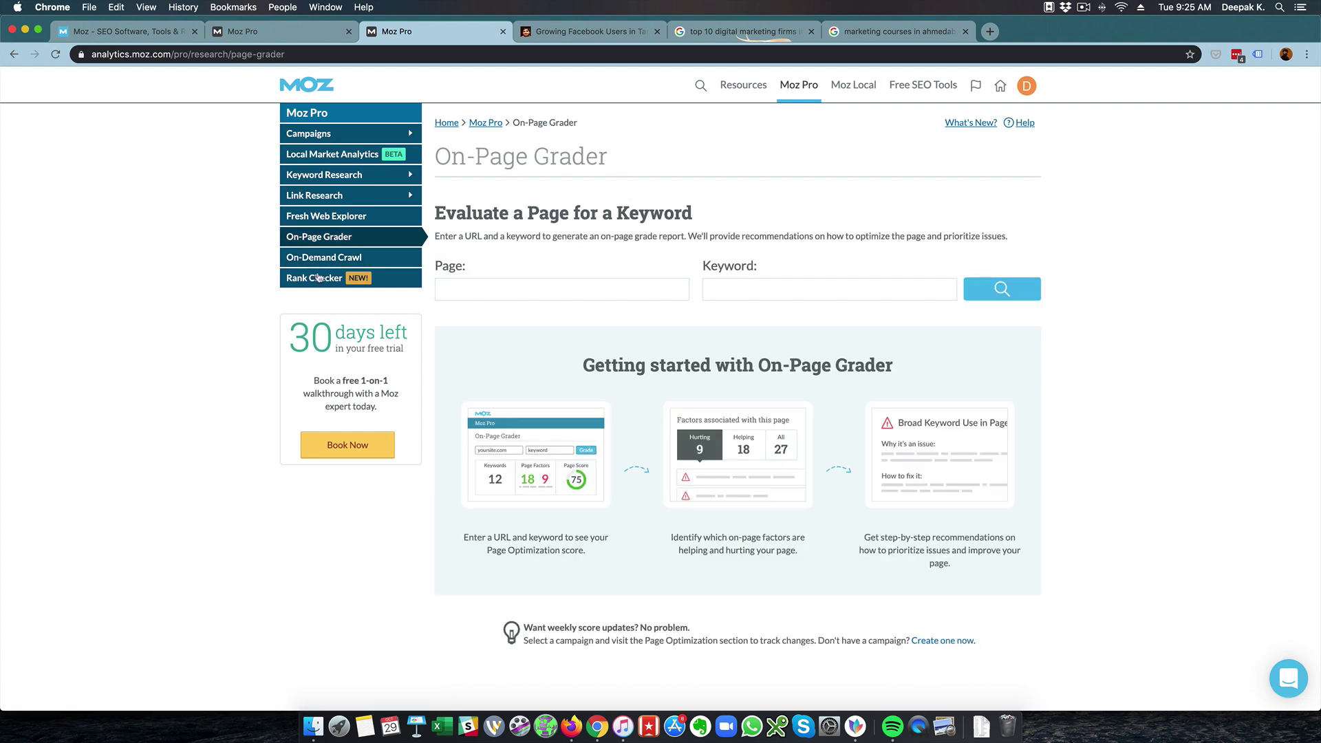
pyautogui.click(756, 292)
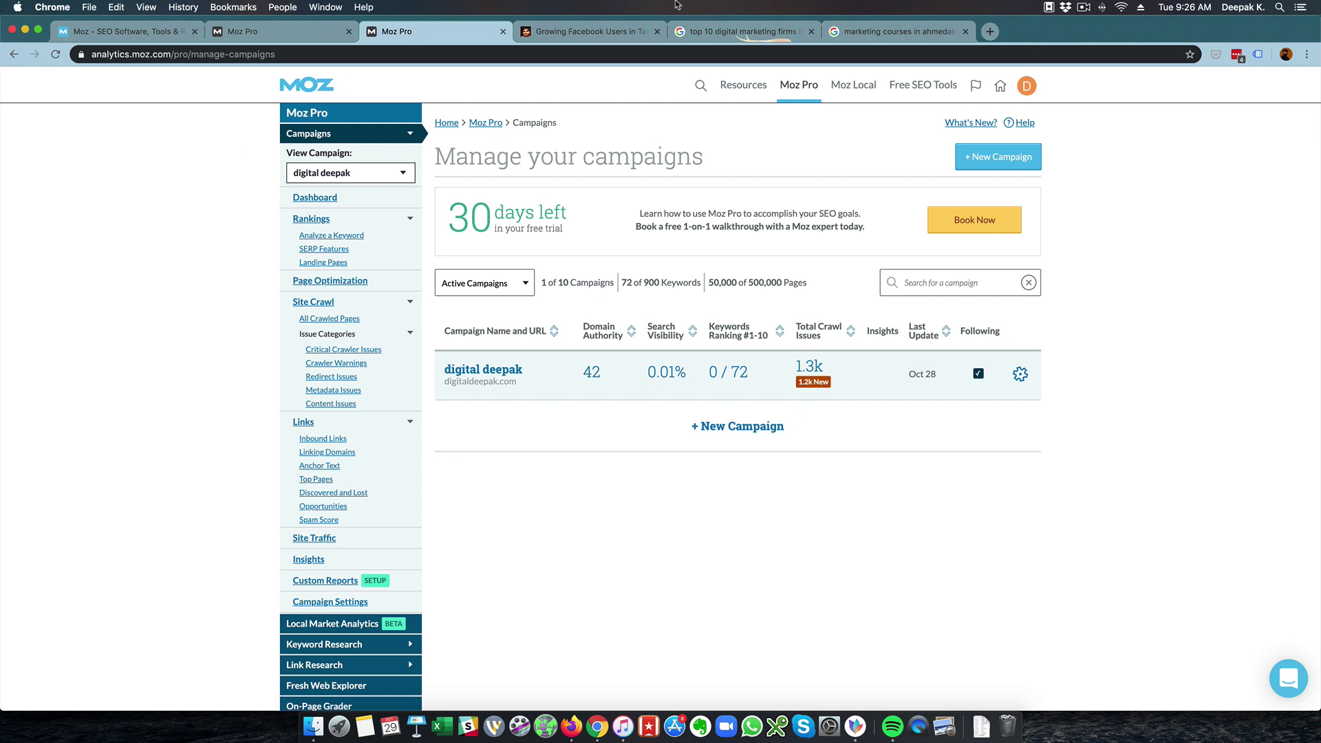
# Close the Facebook article page and the two Google search pages, keeping the Moz pages open
pyautogui.click(657, 32)
pyautogui.click(657, 32)
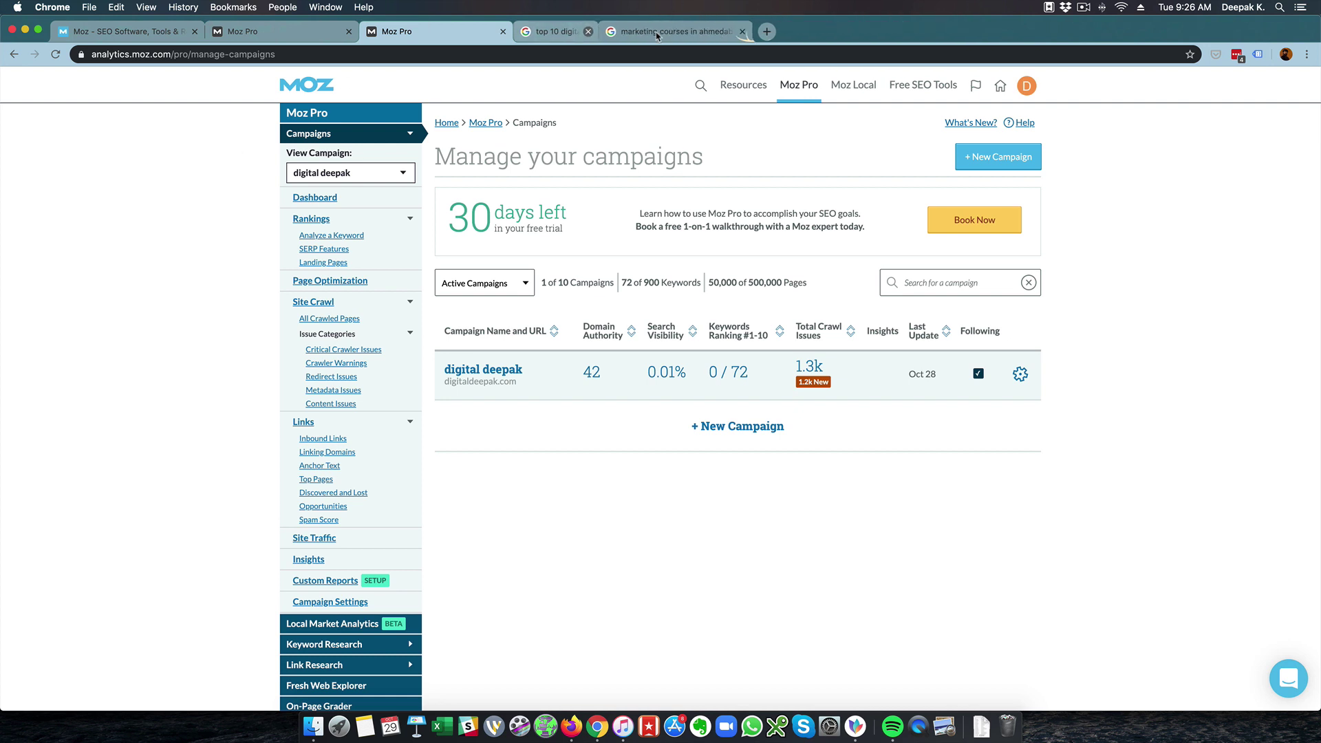
pyautogui.click(657, 32)
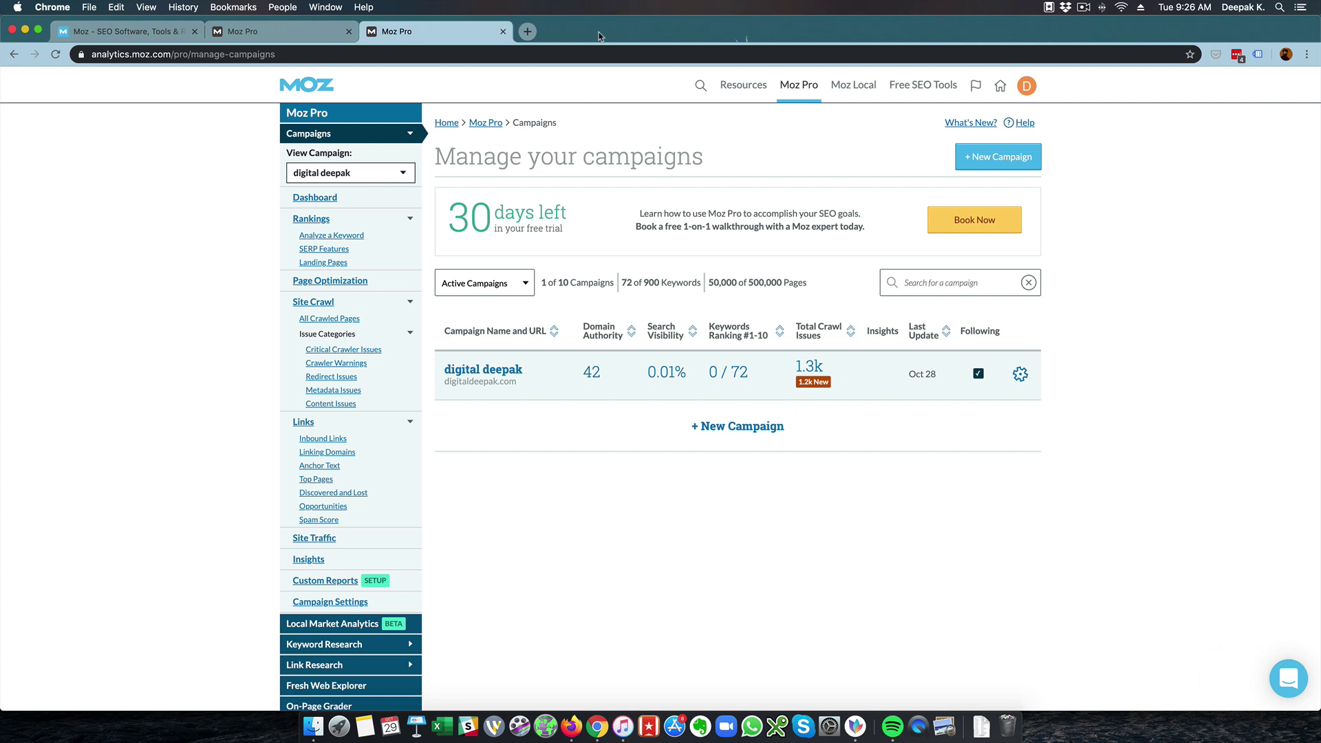